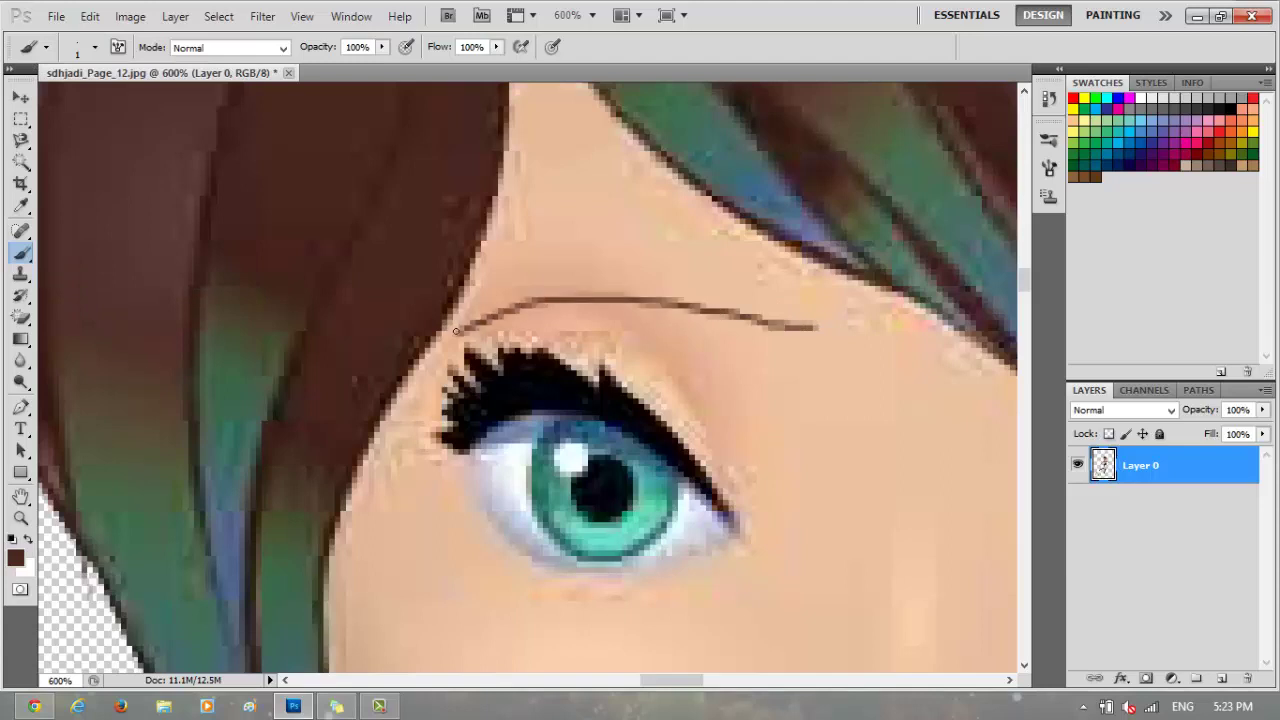
Step: Undo the eyebrow stroke and repaint it as a thin dark brown arc above the eye beside the hair
{"action": "key", "text": "ctrl+z"}
{"action": "left_click_drag", "start_coordinate": [762, 322], "coordinate": [527, 310]}
{"action": "key", "text": "ctrl+z"}
{"action": "mouse_move", "coordinate": [766, 327]}
{"action": "left_mouse_down"}
{"action": "mouse_move", "coordinate": [674, 292]}
{"action": "mouse_move", "coordinate": [533, 281]}
{"action": "left_mouse_up"}
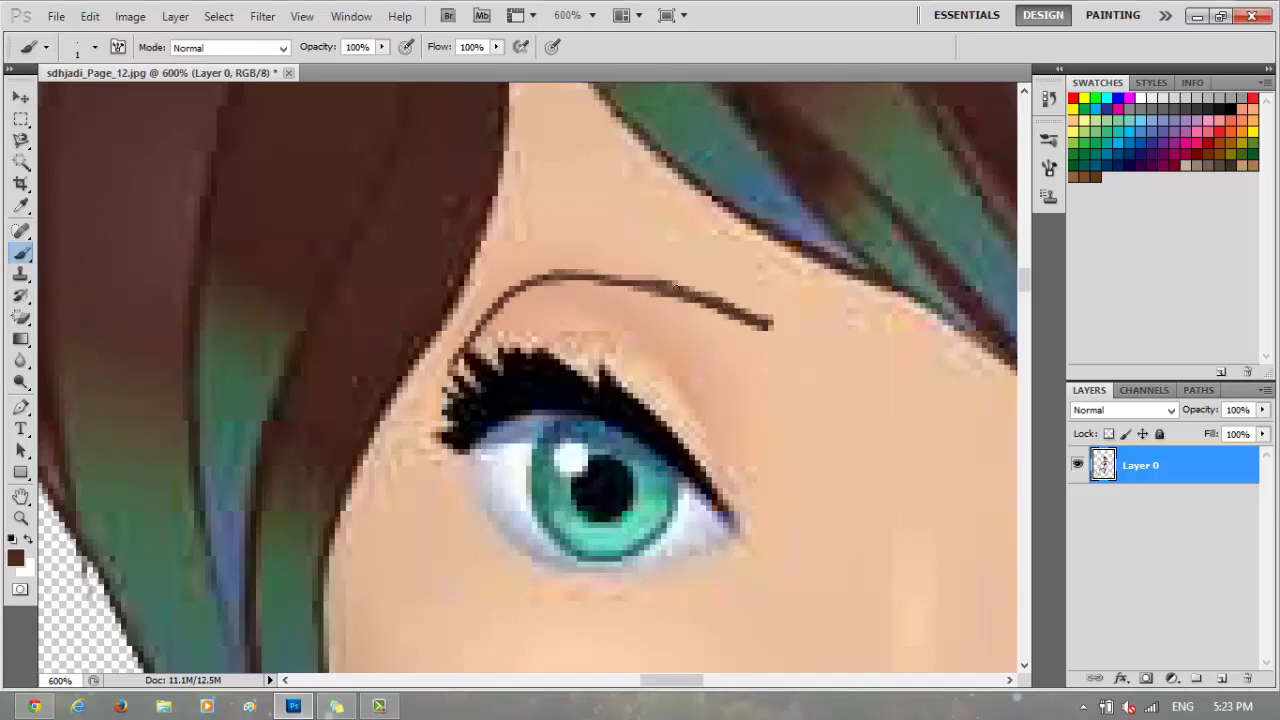
Step: Try framing the lips with a rectangular marquee selection, and deselect it
{"action": "key", "text": "z"}
{"action": "left_click_drag", "start_coordinate": [500, 320], "coordinate": [357, 320]}
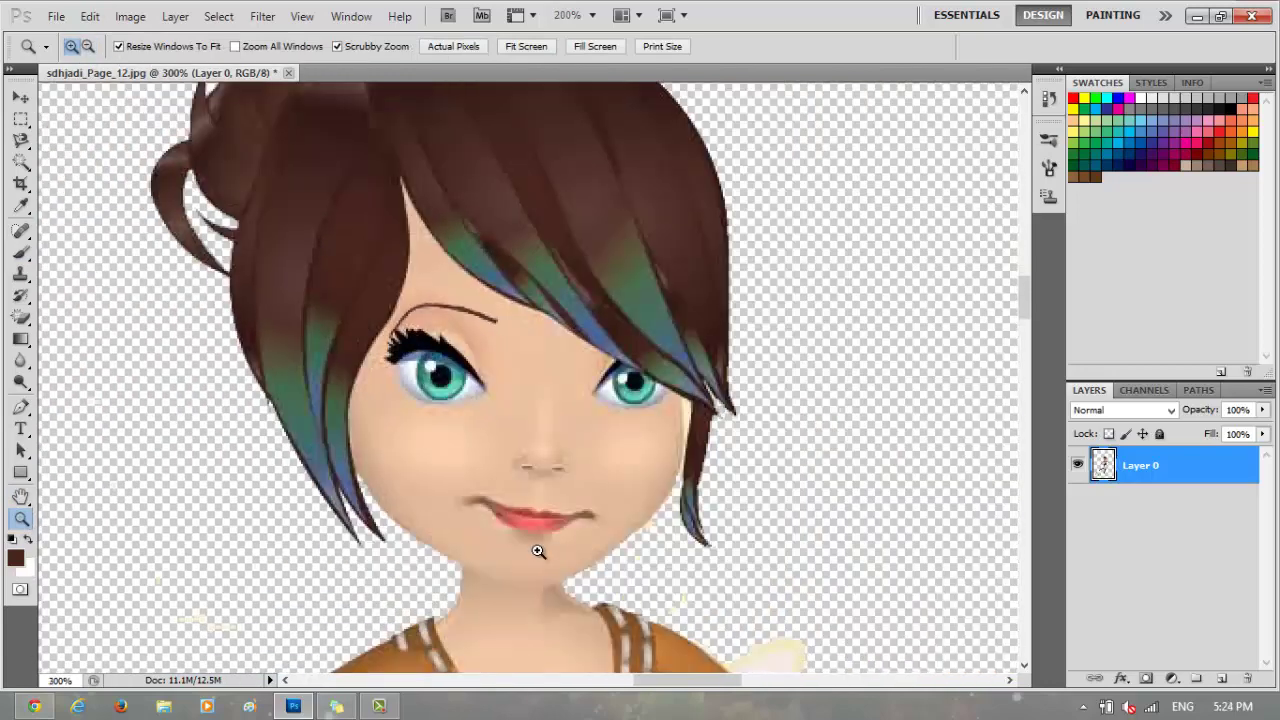
{"action": "left_click_drag", "start_coordinate": [531, 549], "coordinate": [642, 519]}
{"action": "left_click", "coordinate": [642, 519]}
{"action": "scroll", "coordinate": [313, 295], "scroll_direction": "down", "scroll_amount": 3}
{"action": "left_click", "coordinate": [20, 140]}
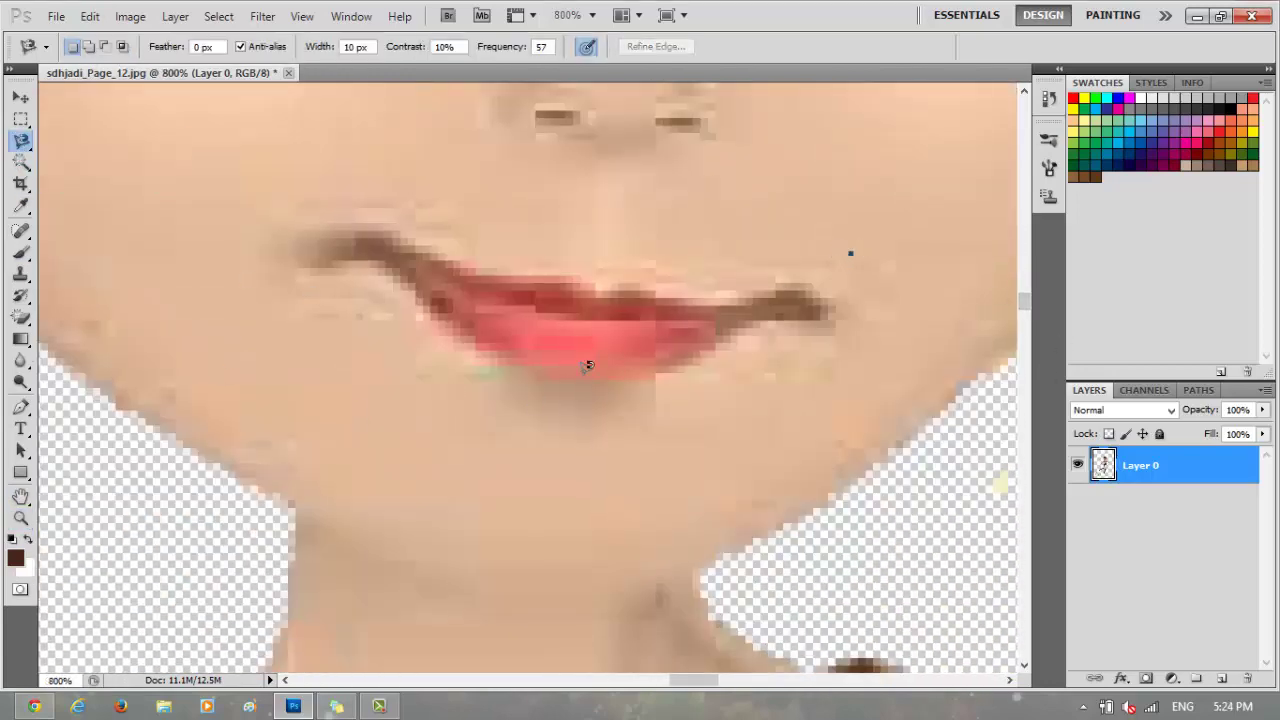
{"action": "key", "text": "Escape"}
{"action": "key", "text": "m"}
{"action": "left_click_drag", "start_coordinate": [866, 263], "coordinate": [329, 403]}
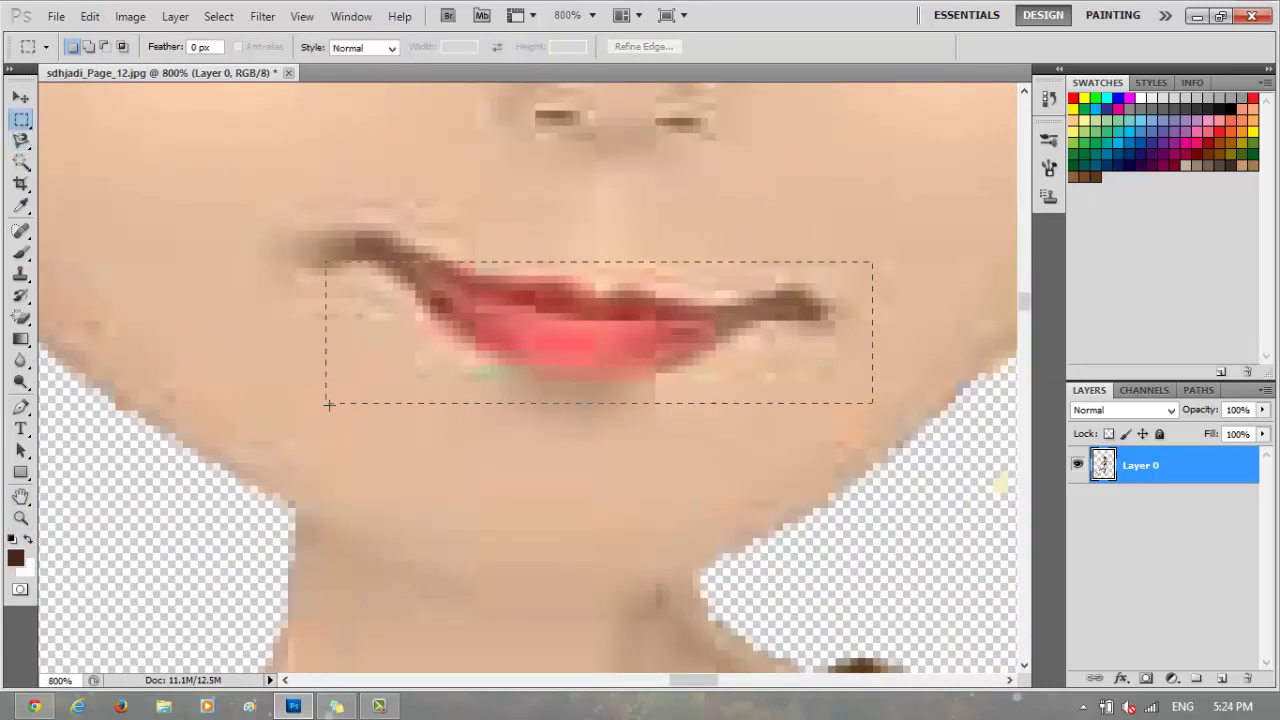
{"action": "key", "text": "ctrl+d"}
Step: Sample the reddish brown of the mouth line and paint a thin, nearly level line at the left mouth corner
{"action": "left_click", "coordinate": [20, 252]}
{"action": "left_click_drag", "start_coordinate": [412, 272], "coordinate": [364, 278]}
{"action": "key", "text": "ctrl+z"}
{"action": "left_click", "coordinate": [20, 207]}
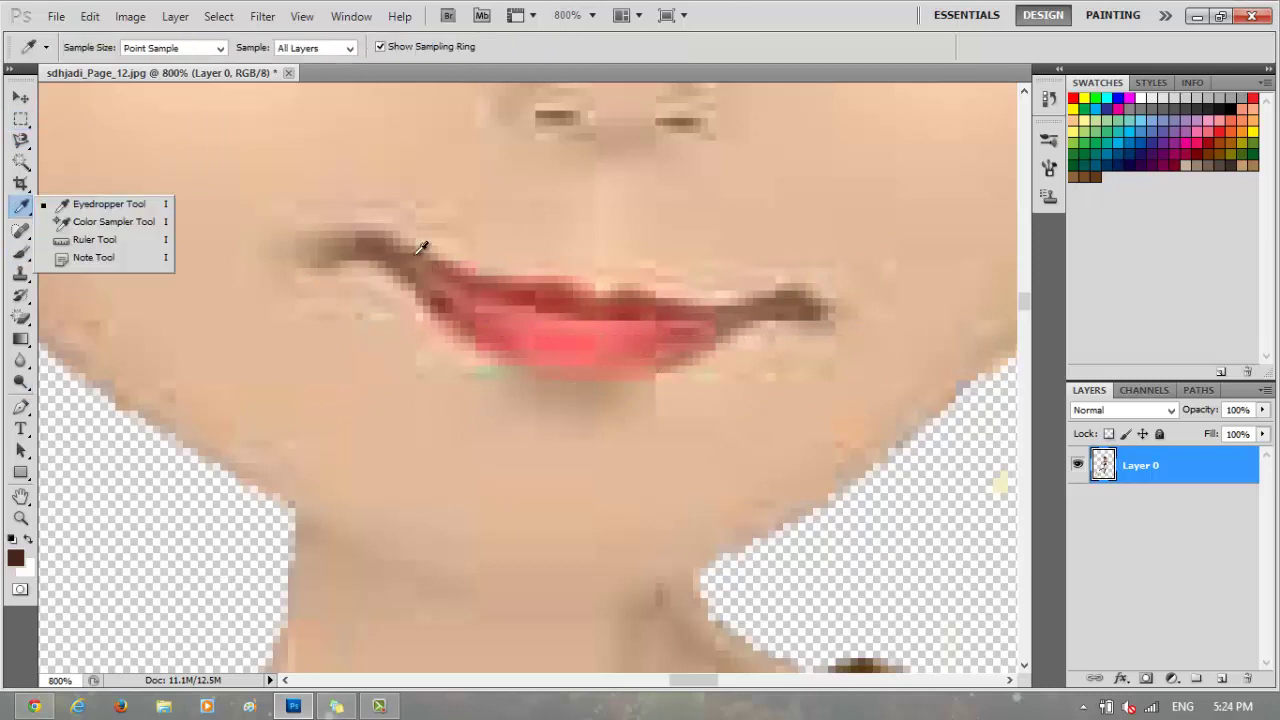
{"action": "left_click", "coordinate": [420, 255]}
{"action": "key", "text": "b"}
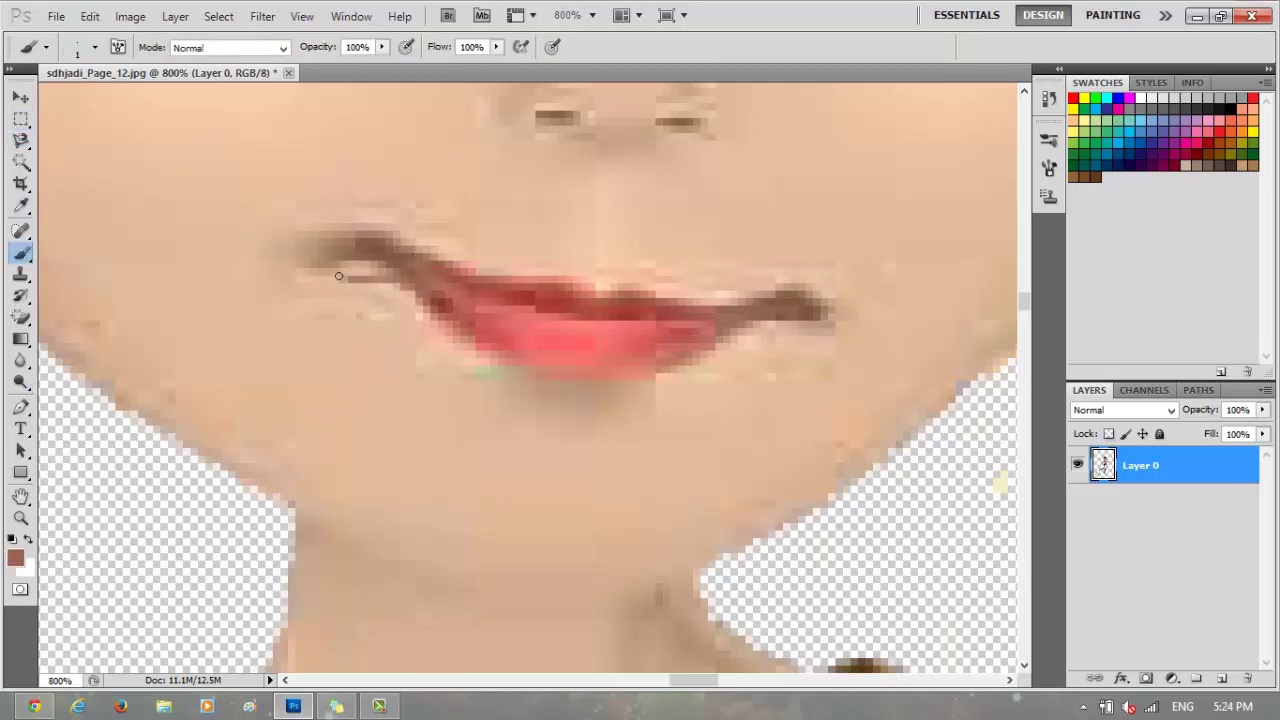
Step: Sample the cheek's skin tone and paint over the old upturned mouth corners with the 1 px brush
{"action": "left_click", "coordinate": [20, 207]}
{"action": "left_click", "coordinate": [170, 250]}
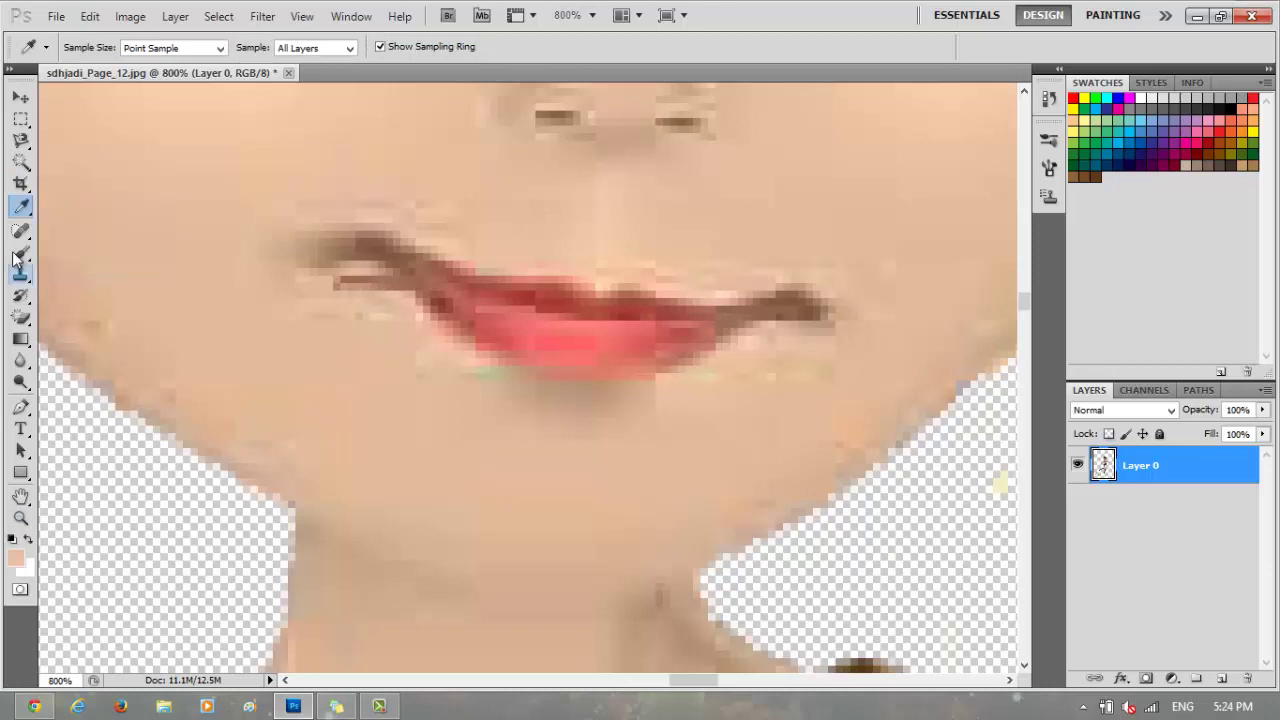
{"action": "key", "text": "b"}
{"action": "mouse_move", "coordinate": [290, 255]}
{"action": "left_mouse_down"}
{"action": "mouse_move", "coordinate": [320, 224]}
{"action": "mouse_move", "coordinate": [487, 269]}
{"action": "left_mouse_up"}
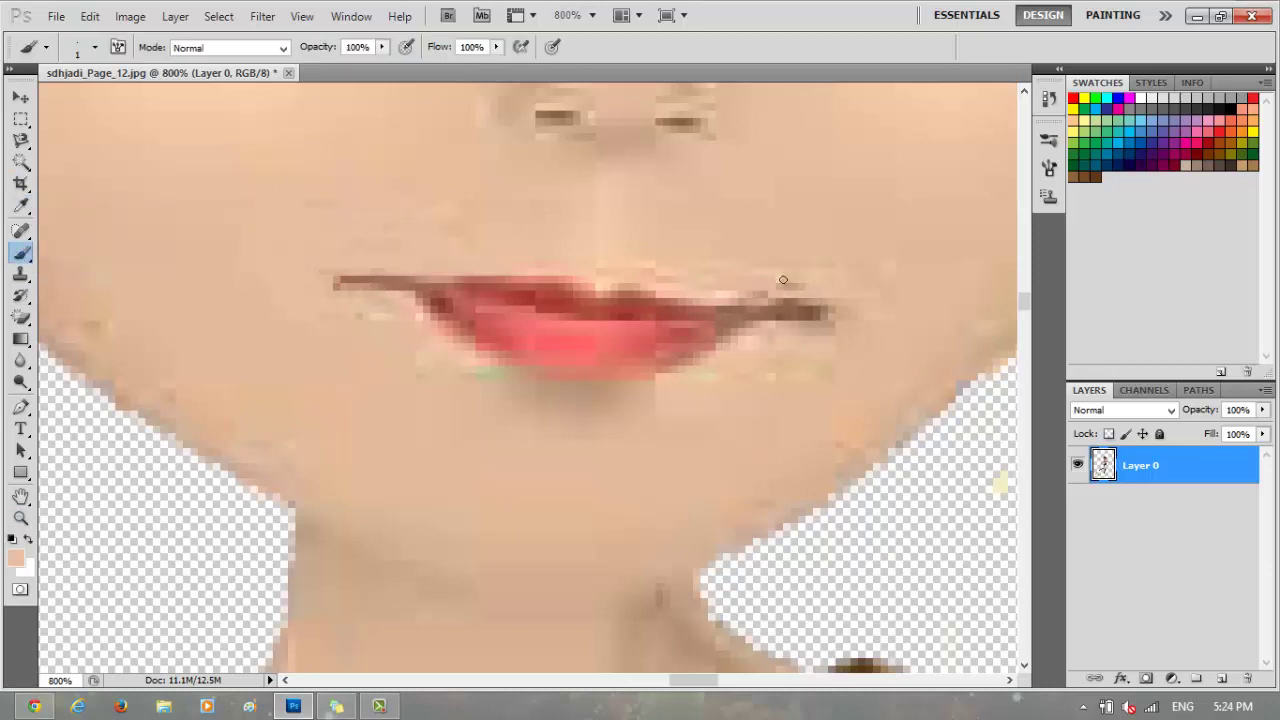
{"action": "key", "text": "z"}
{"action": "mouse_move", "coordinate": [180, 180]}
{"action": "left_mouse_down"}
{"action": "mouse_move", "coordinate": [134, 177]}
{"action": "mouse_move", "coordinate": [88, 82]}
{"action": "mouse_move", "coordinate": [279, 256]}
{"action": "left_mouse_up"}
{"action": "key", "text": "b"}
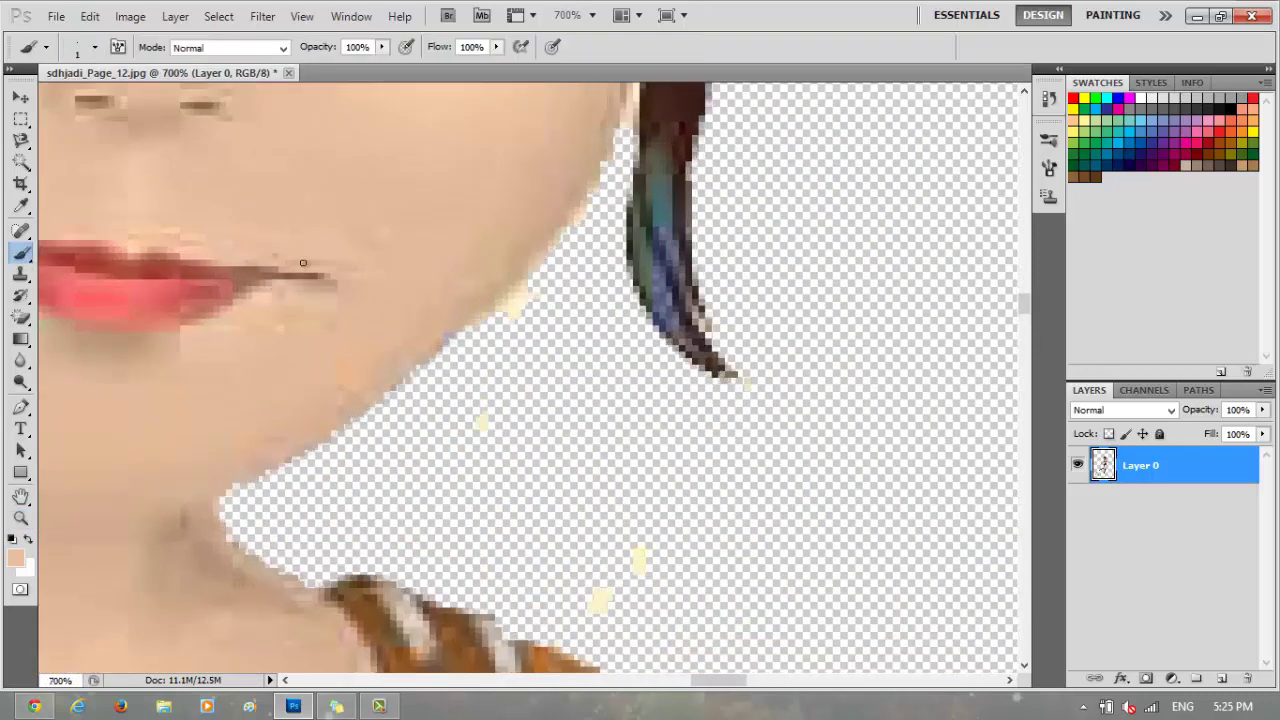
Step: Set the brush to 7 px and paint skin tone over the eyebrow's inner end to shorten and taper it
{"action": "key", "text": "z"}
{"action": "left_click", "coordinate": [536, 240], "text": "alt"}
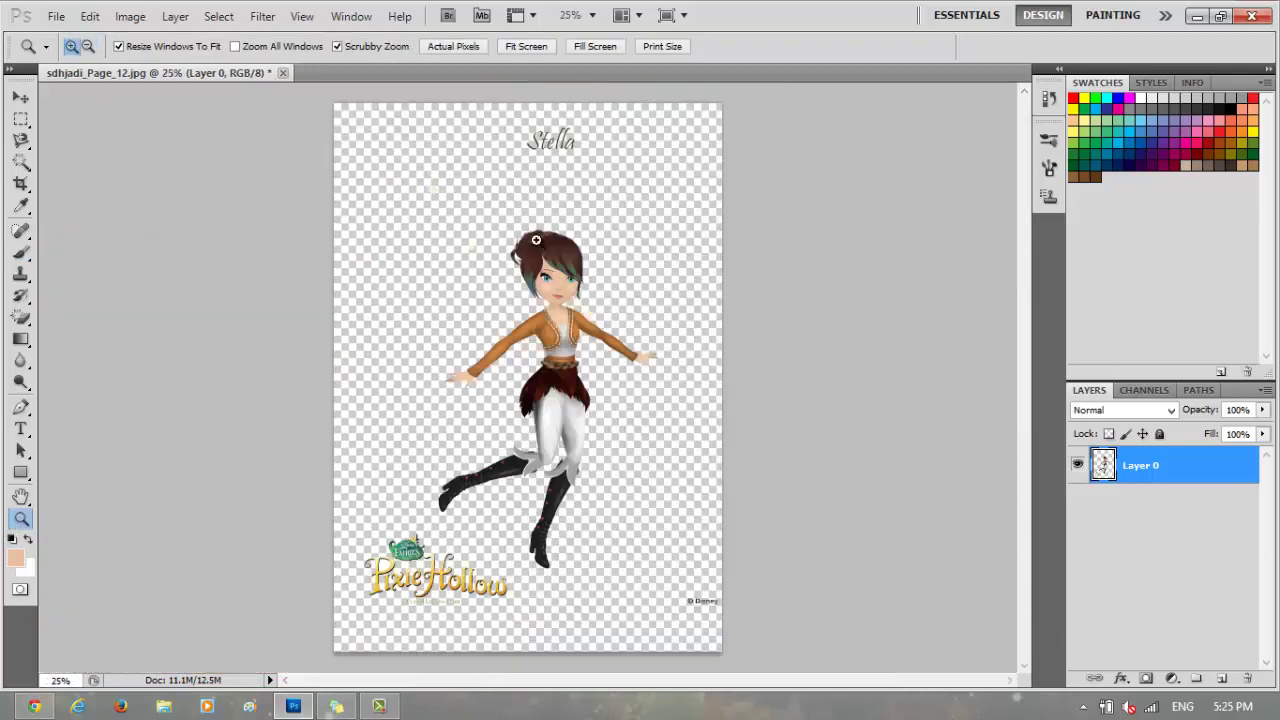
{"action": "left_click_drag", "start_coordinate": [536, 240], "coordinate": [1031, 282]}
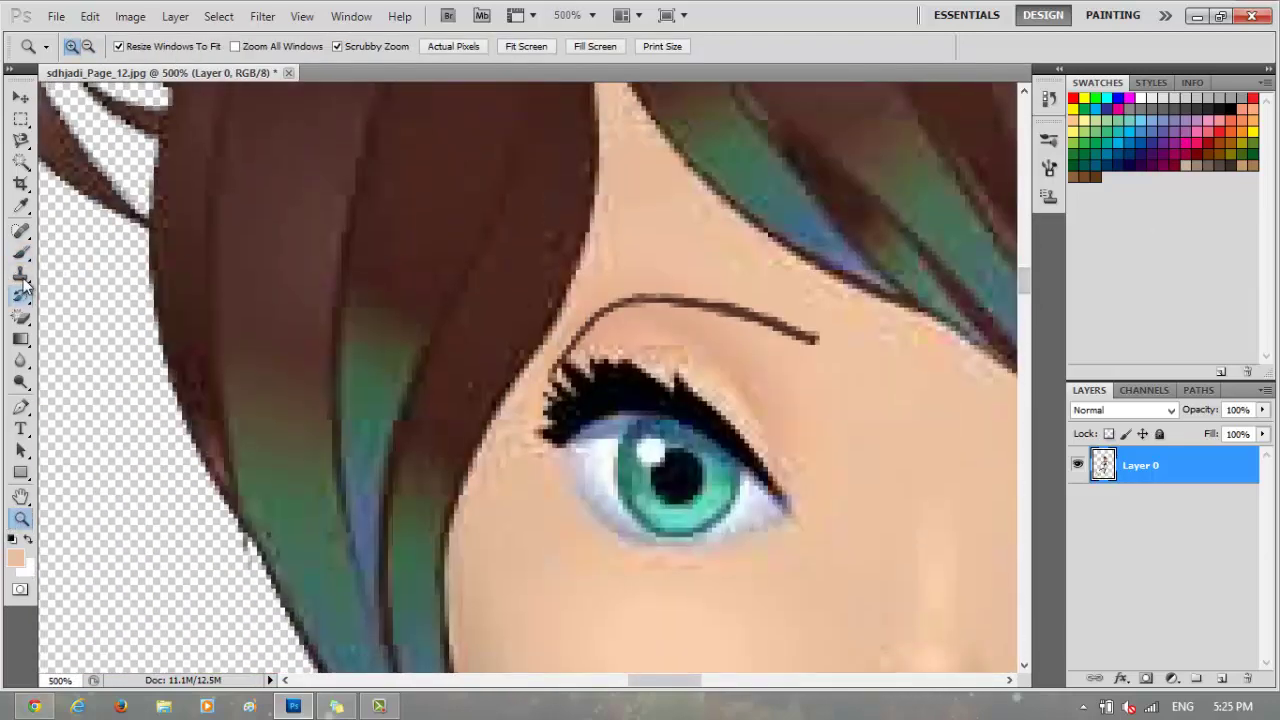
{"action": "key", "text": "b"}
{"action": "left_click_drag", "start_coordinate": [782, 330], "coordinate": [818, 340]}
{"action": "left_click", "coordinate": [45, 47]}
{"action": "type", "text": "7"}
{"action": "key", "text": "Return"}
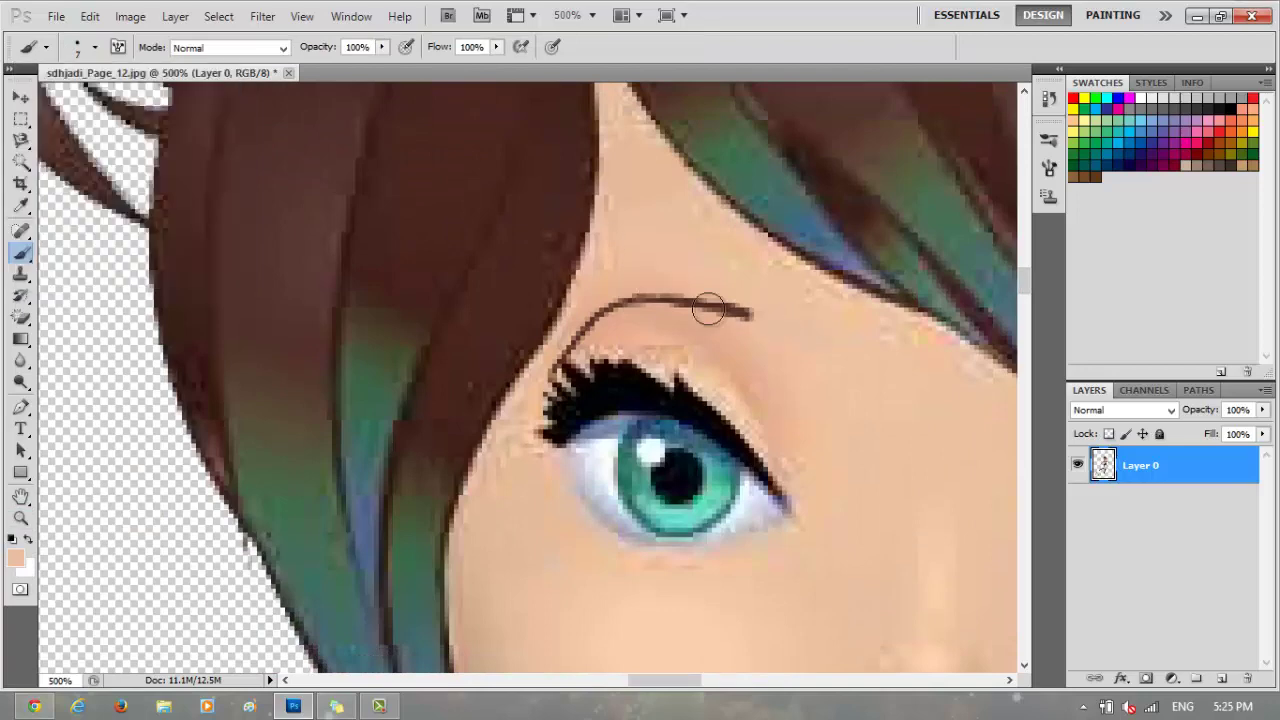
{"action": "mouse_move", "coordinate": [1026, 298]}
{"action": "left_mouse_down"}
{"action": "mouse_move", "coordinate": [1026, 318]}
{"action": "mouse_move", "coordinate": [1038, 272]}
{"action": "left_mouse_up"}
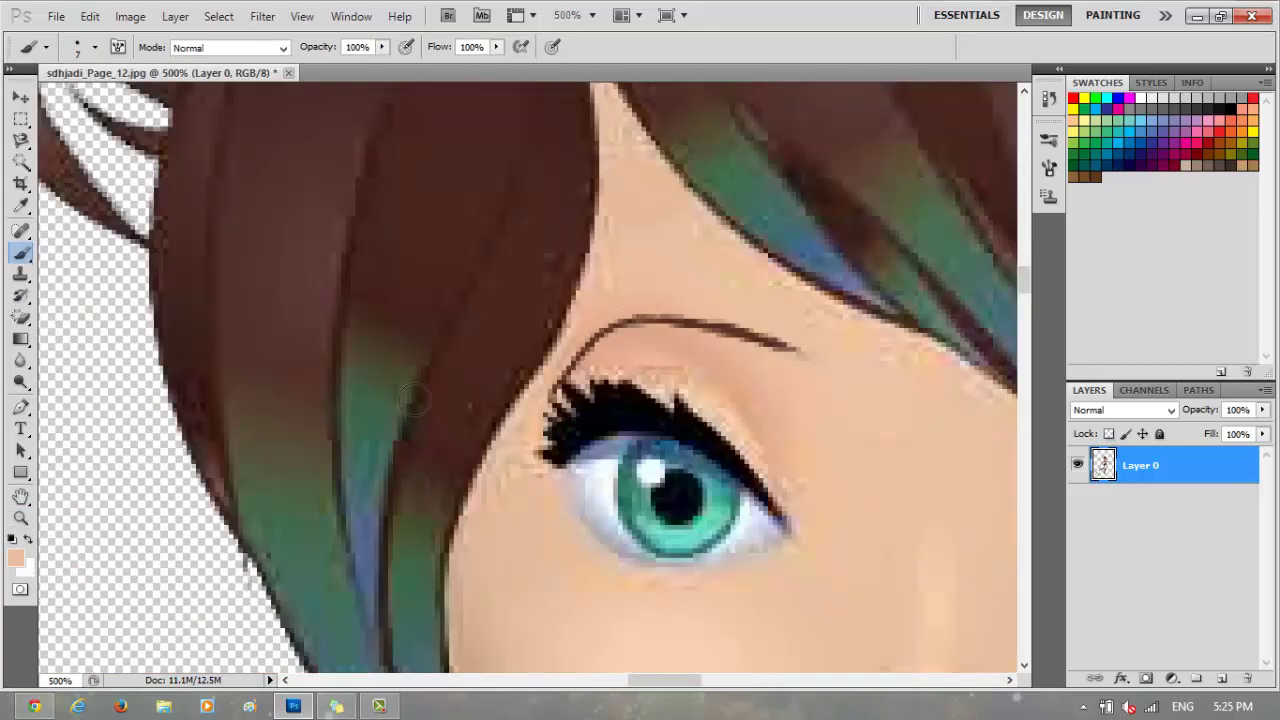
Step: Sample the darker skin tone above the eyebrow and paint over the whole eyebrow
{"action": "left_click", "coordinate": [20, 205]}
{"action": "left_click", "coordinate": [660, 290]}
{"action": "key", "text": "b"}
{"action": "mouse_move", "coordinate": [756, 335]}
{"action": "left_mouse_down"}
{"action": "mouse_move", "coordinate": [610, 335]}
{"action": "mouse_move", "coordinate": [550, 372]}
{"action": "left_mouse_up"}
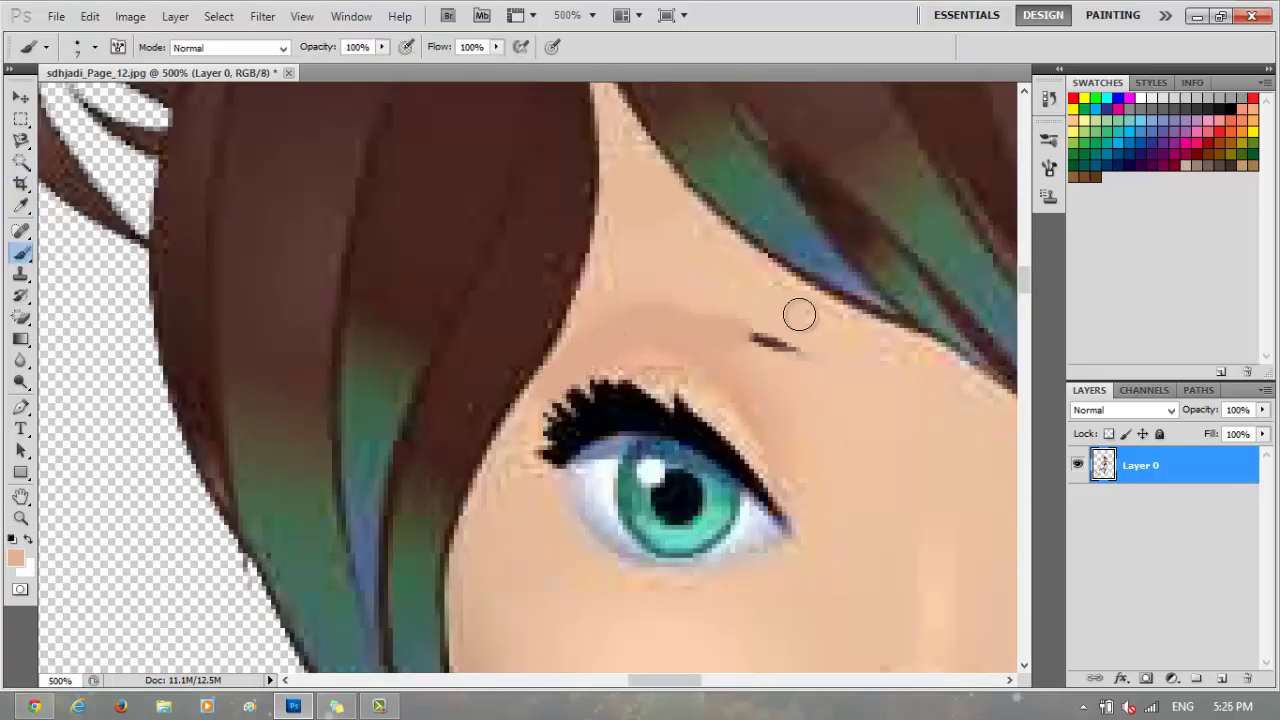
{"action": "left_click_drag", "start_coordinate": [799, 315], "coordinate": [760, 340]}
{"action": "left_click", "coordinate": [95, 47]}
{"action": "key", "text": "Return"}
{"action": "mouse_move", "coordinate": [575, 330]}
{"action": "left_mouse_down"}
{"action": "mouse_move", "coordinate": [611, 137]}
{"action": "mouse_move", "coordinate": [570, 320]}
{"action": "left_mouse_up"}
Step: Sample the light forehead skin and blend away the darker eyebrow patch using a soft 14 px brush at 64% opacity
{"action": "key", "text": "i"}
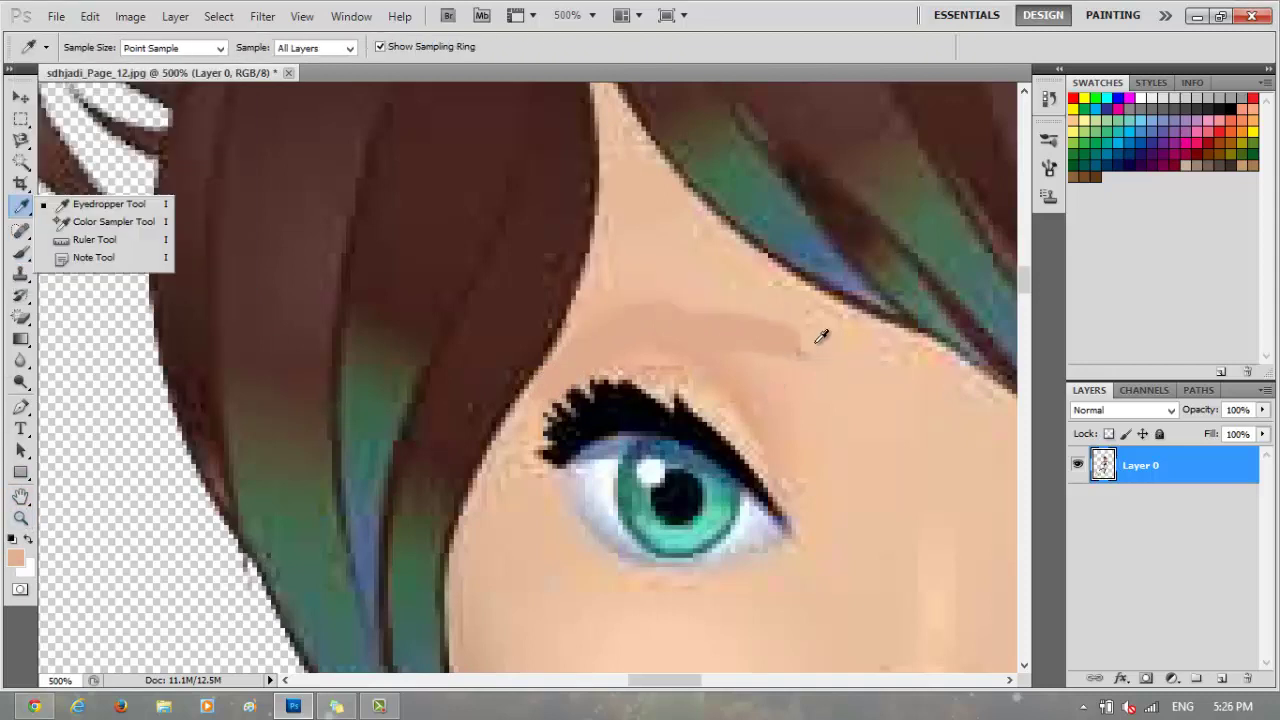
{"action": "left_click", "coordinate": [820, 334]}
{"action": "key", "text": "b"}
{"action": "left_click_drag", "start_coordinate": [791, 337], "coordinate": [700, 325]}
{"action": "left_click", "coordinate": [93, 48]}
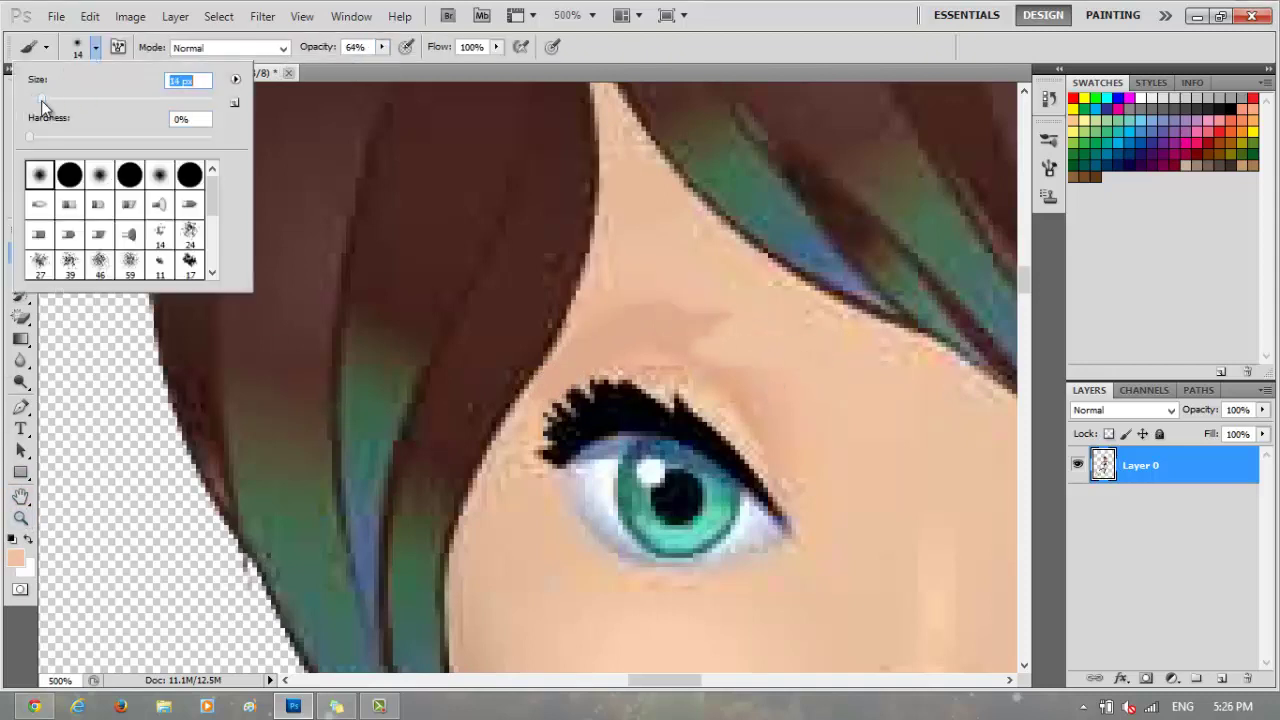
{"action": "key", "text": "Return"}
Step: Pick the hair's dark brown as foreground colour and draw a thin arched eyebrow with a 1 px, 100% hardness brush
{"action": "left_click", "coordinate": [16, 557]}
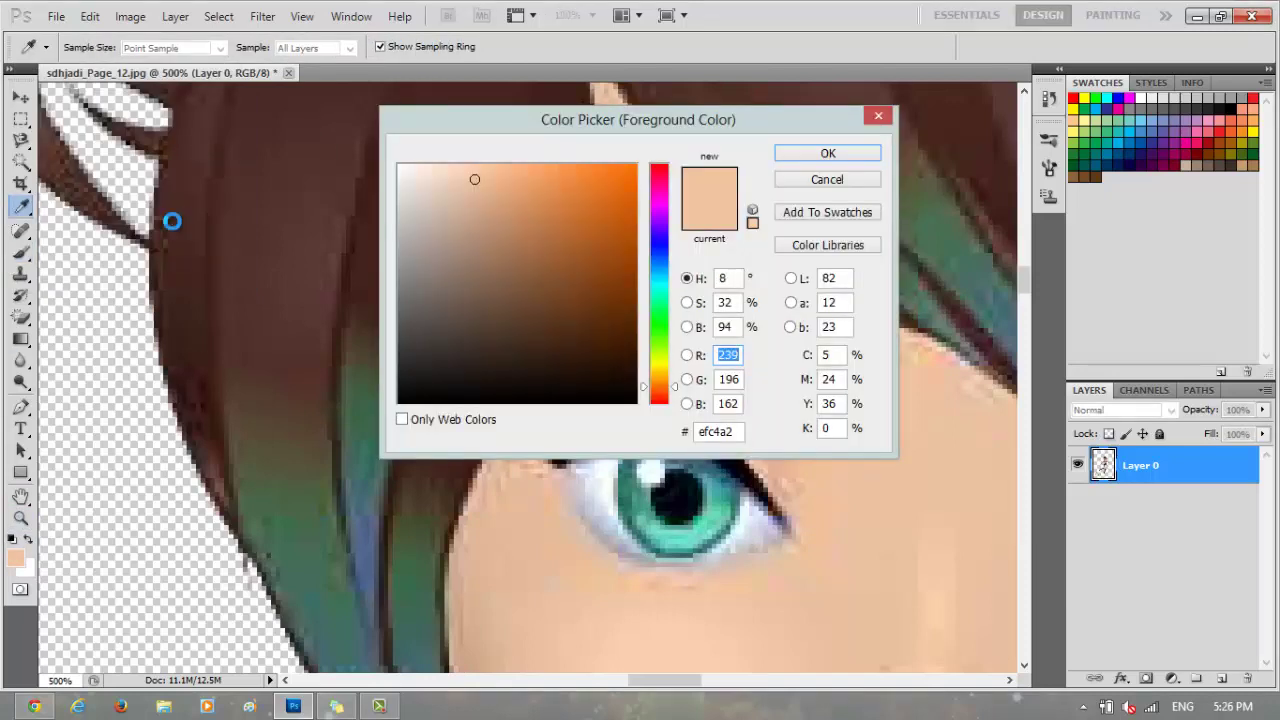
{"action": "left_click", "coordinate": [172, 221]}
{"action": "key", "text": "Return"}
{"action": "left_click", "coordinate": [95, 47]}
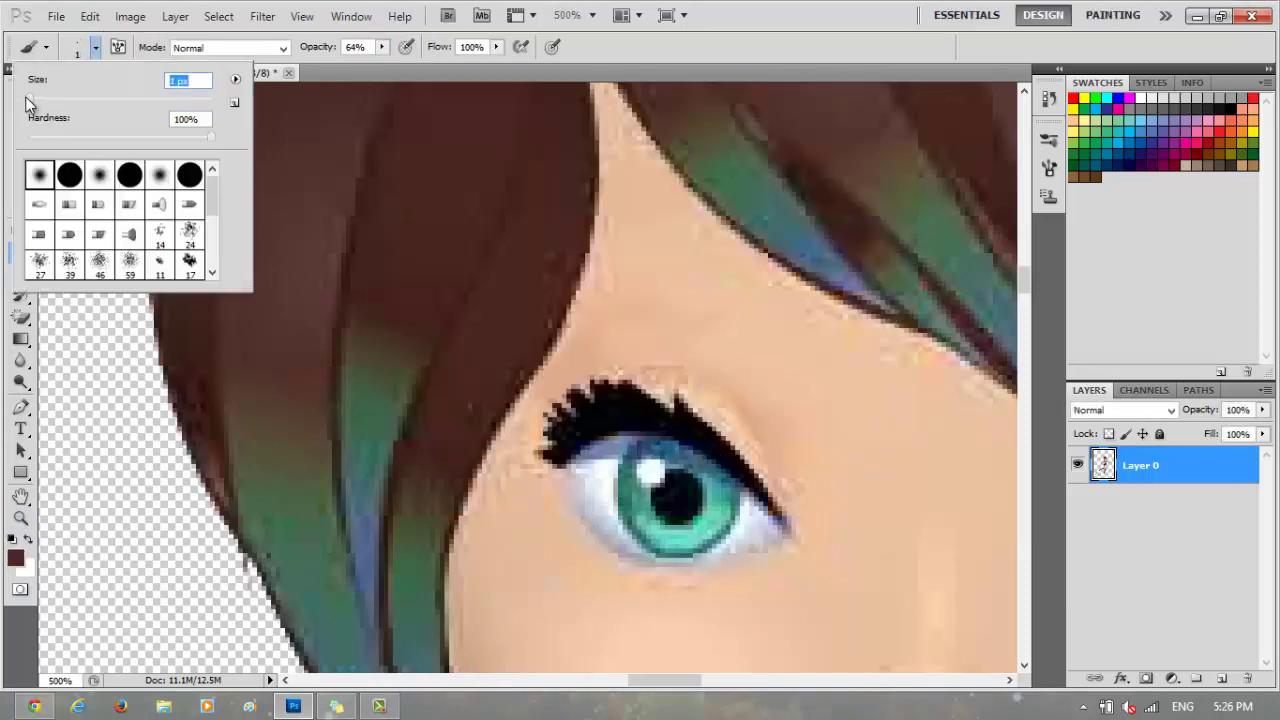
{"action": "key", "text": "Return"}
{"action": "left_click_drag", "start_coordinate": [838, 373], "coordinate": [736, 318]}
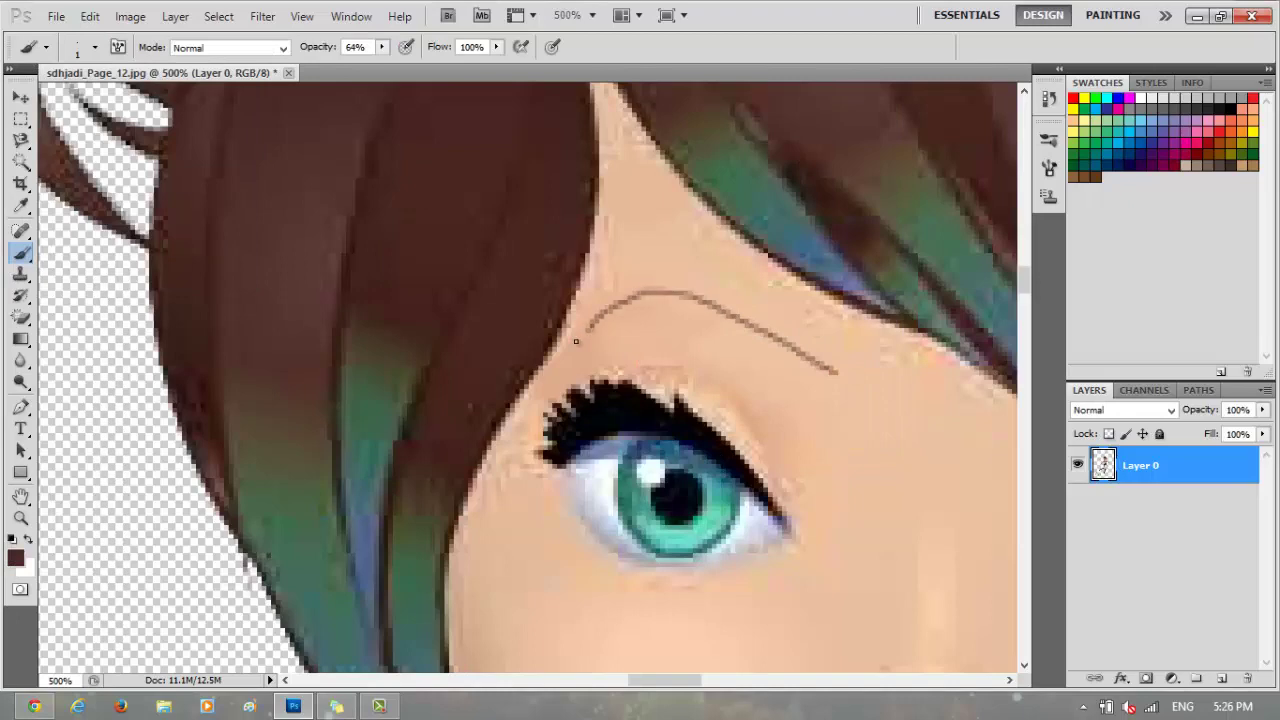
Step: Raise the brush opacity to 100% and thicken the new eyebrow, making it widest towards its inner end
{"action": "left_click", "coordinate": [20, 518]}
{"action": "scroll", "coordinate": [511, 357], "scroll_direction": "down", "scroll_amount": 3}
{"action": "scroll", "coordinate": [623, 397], "scroll_direction": "up", "scroll_amount": 4}
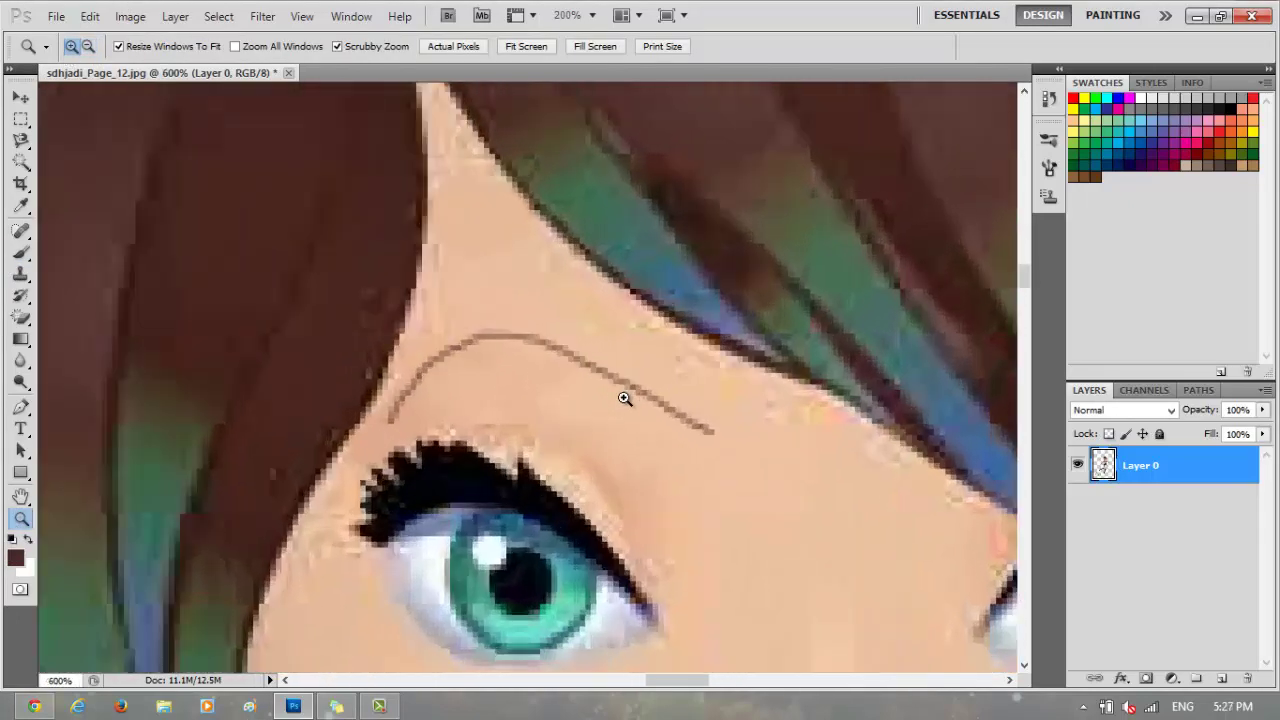
{"action": "left_click", "coordinate": [20, 251]}
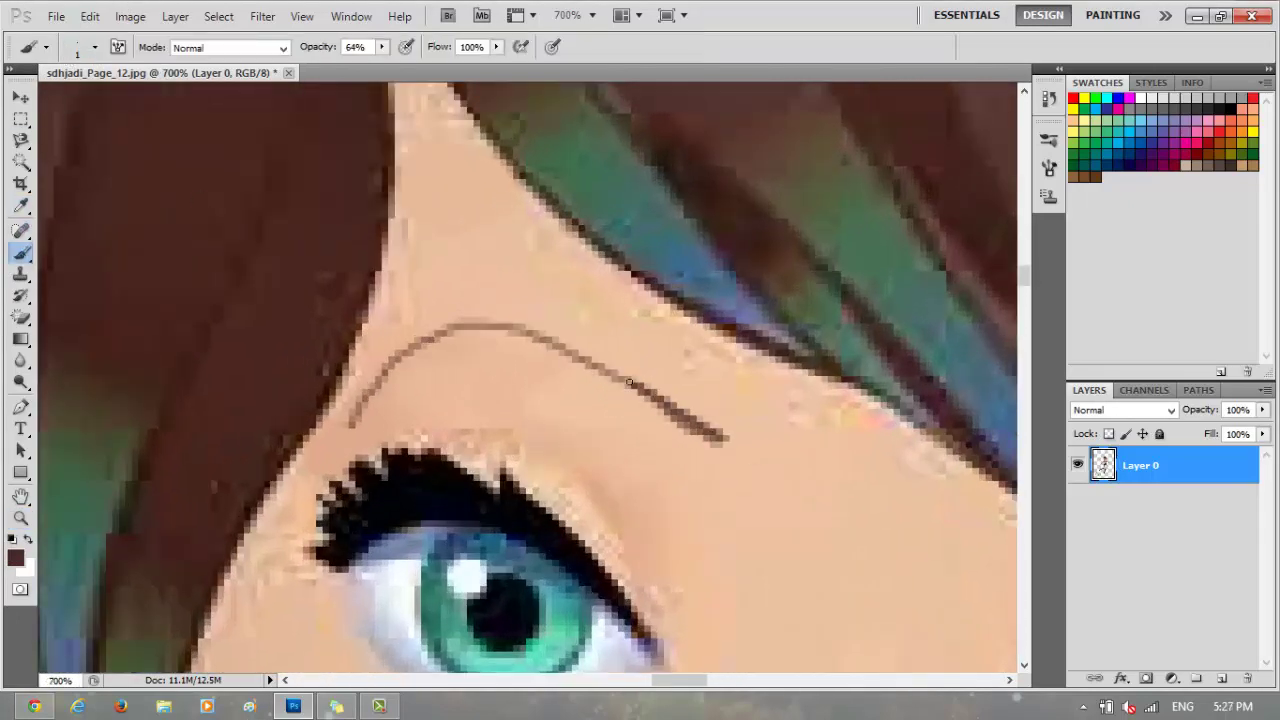
{"action": "left_click_drag", "start_coordinate": [381, 47], "coordinate": [420, 70]}
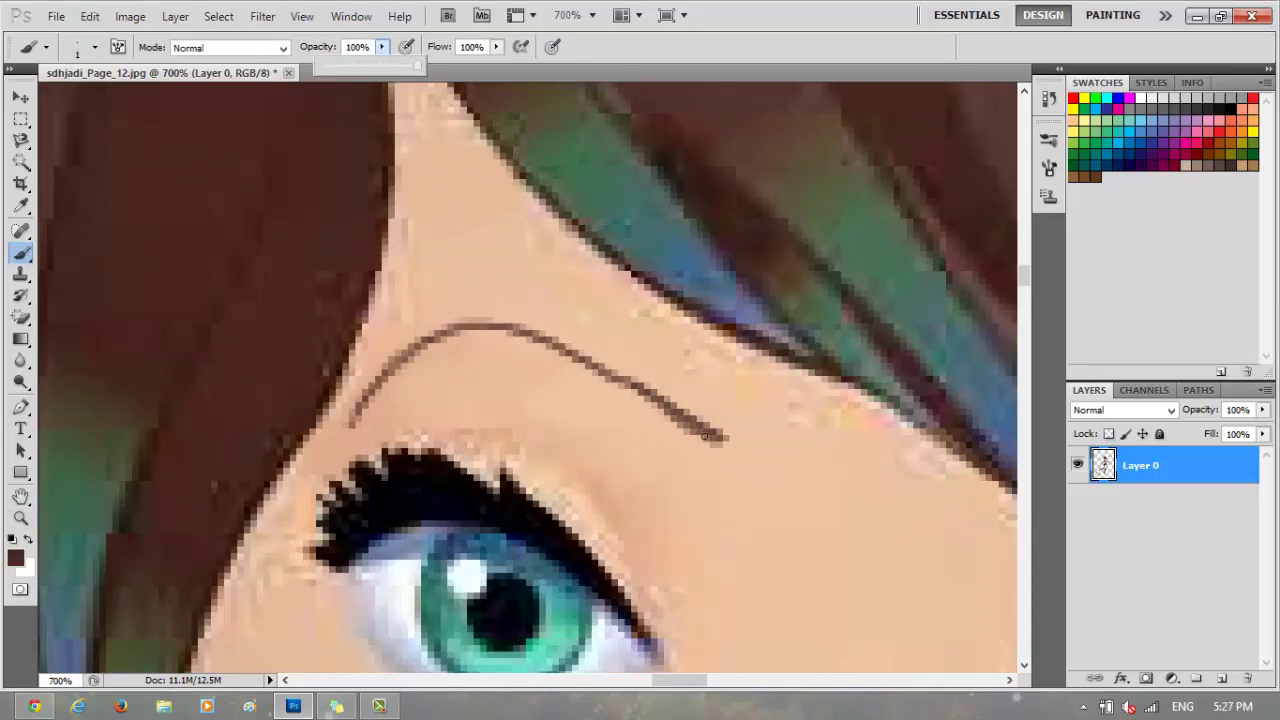
{"action": "left_click_drag", "start_coordinate": [722, 438], "coordinate": [574, 354]}
{"action": "mouse_move", "coordinate": [428, 355]}
{"action": "left_mouse_down"}
{"action": "mouse_move", "coordinate": [532, 345]}
{"action": "mouse_move", "coordinate": [667, 433]}
{"action": "left_mouse_up"}
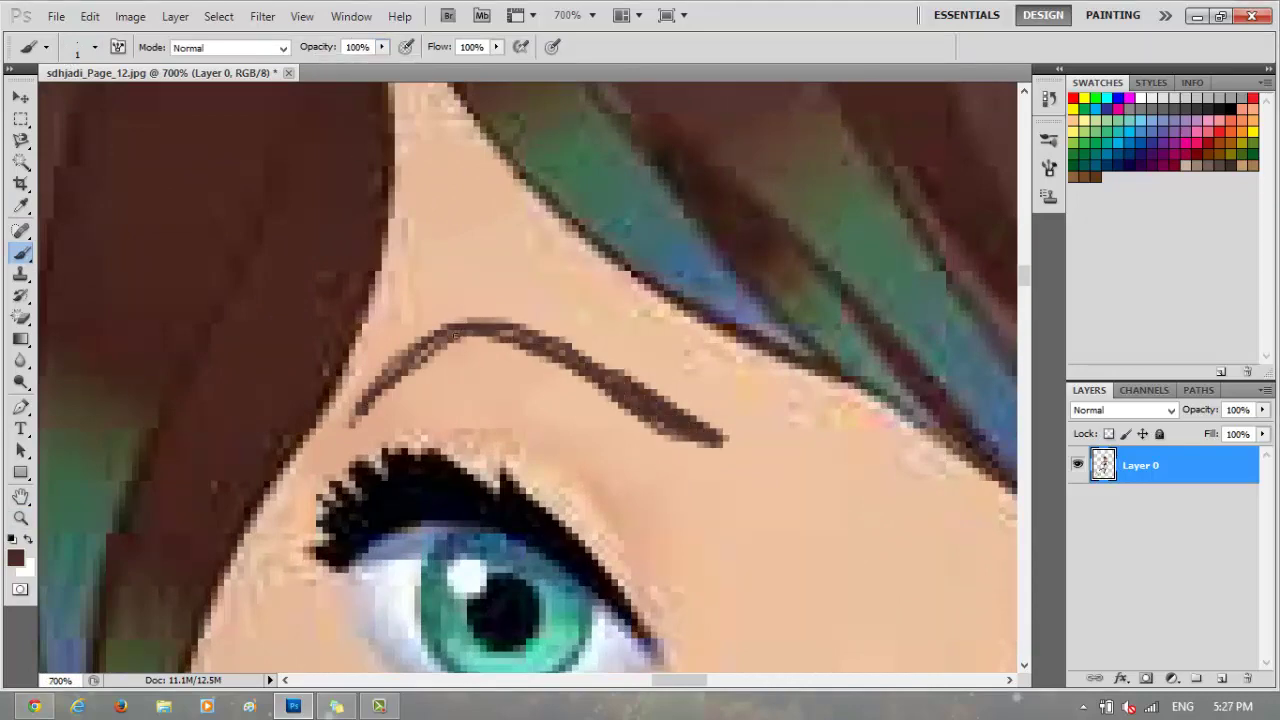
Step: Open the image Silvermist_1024x768.jpg from the parent folder of Stella Pix
{"action": "key", "text": "z"}
{"action": "left_click", "coordinate": [288, 515], "text": "alt"}
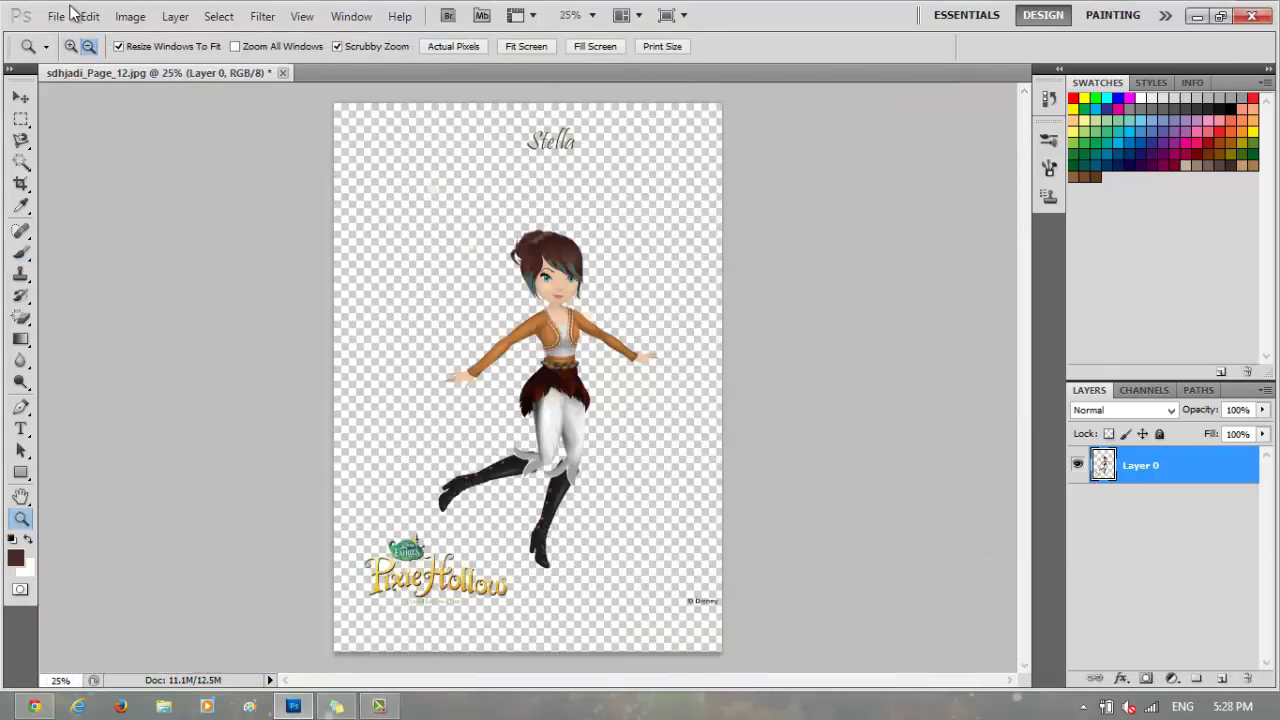
{"action": "left_click", "coordinate": [56, 16]}
{"action": "left_click", "coordinate": [45, 54]}
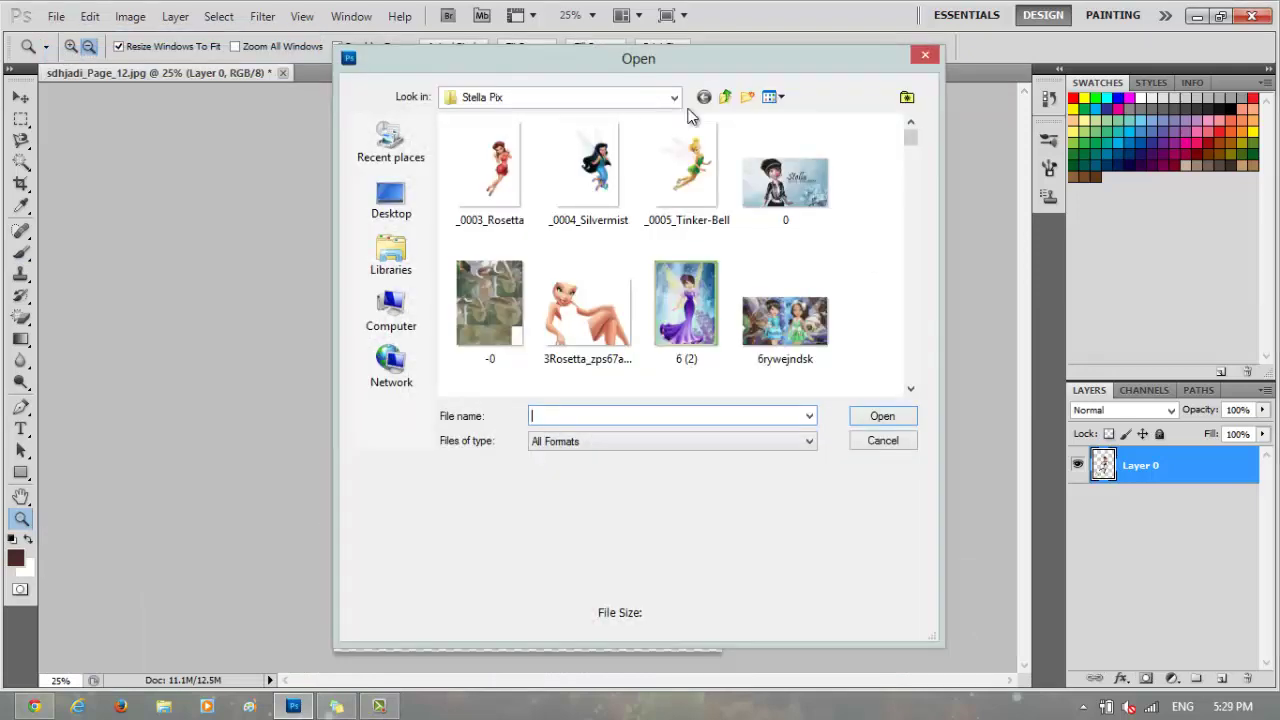
{"action": "left_click", "coordinate": [704, 97]}
{"action": "double_click", "coordinate": [575, 360]}
{"action": "left_click", "coordinate": [71, 46]}
{"action": "left_click", "coordinate": [508, 409]}
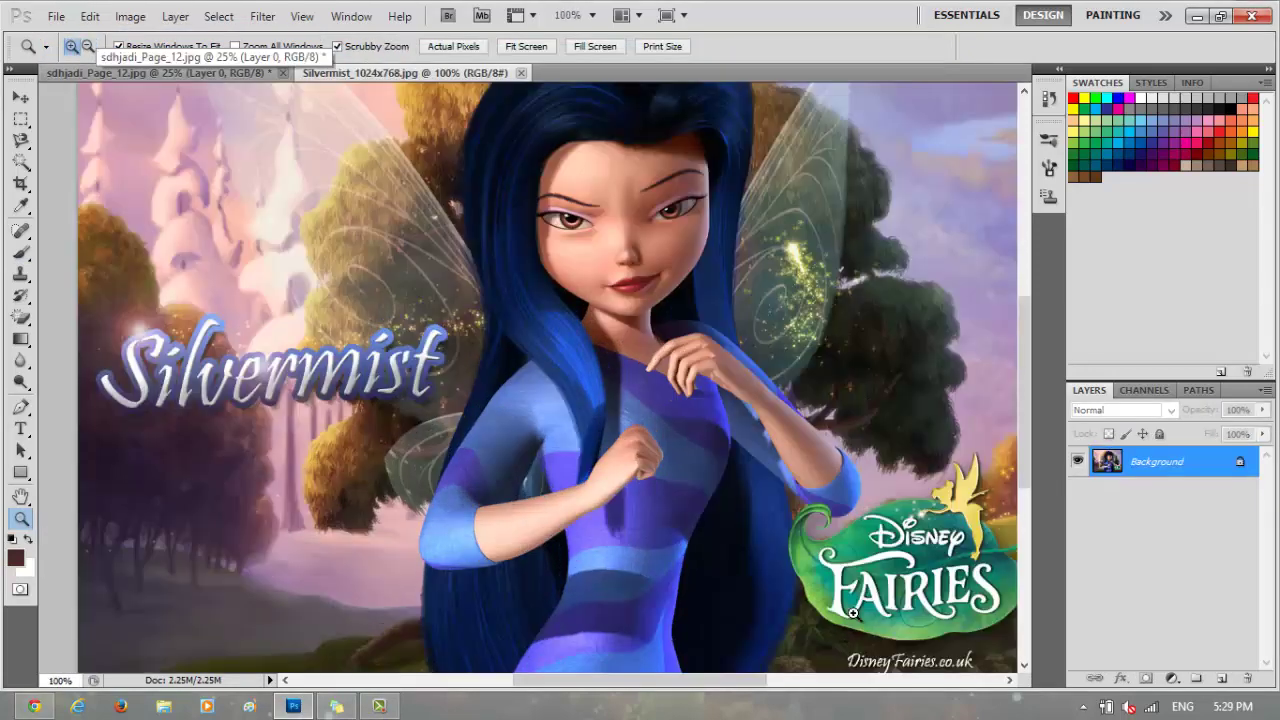
Step: Convert the Silvermist picture's locked Background into the editable layer Layer 0
{"action": "scroll", "coordinate": [1003, 522], "scroll_direction": "down", "scroll_amount": 5}
{"action": "scroll", "coordinate": [1003, 522], "scroll_direction": "up", "scroll_amount": 1}
{"action": "double_click", "coordinate": [1157, 461]}
{"action": "key", "text": "Return"}
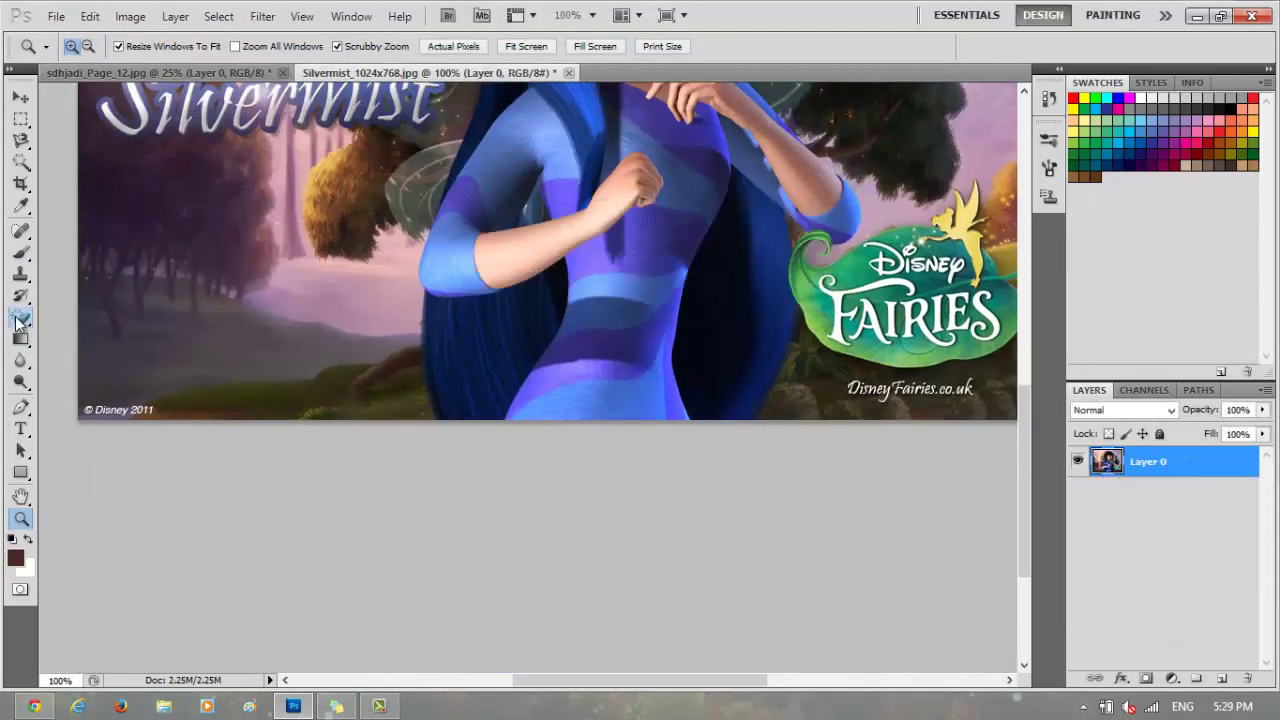
Step: Erase the scenery along the lower part and left edge of the Silvermist picture with the Eraser tool
{"action": "left_click", "coordinate": [20, 318]}
{"action": "left_click", "coordinate": [94, 46]}
{"action": "mouse_move", "coordinate": [150, 220]}
{"action": "left_mouse_down"}
{"action": "mouse_move", "coordinate": [129, 386]}
{"action": "mouse_move", "coordinate": [763, 412]}
{"action": "mouse_move", "coordinate": [800, 400]}
{"action": "left_mouse_up"}
{"action": "scroll", "coordinate": [1020, 307], "scroll_direction": "up", "scroll_amount": 5}
{"action": "left_click_drag", "start_coordinate": [160, 540], "coordinate": [110, 250]}
Step: Enlarge the eraser to 473 px and clear the background to the left, above, right and below Silvermist
{"action": "left_click", "coordinate": [94, 46]}
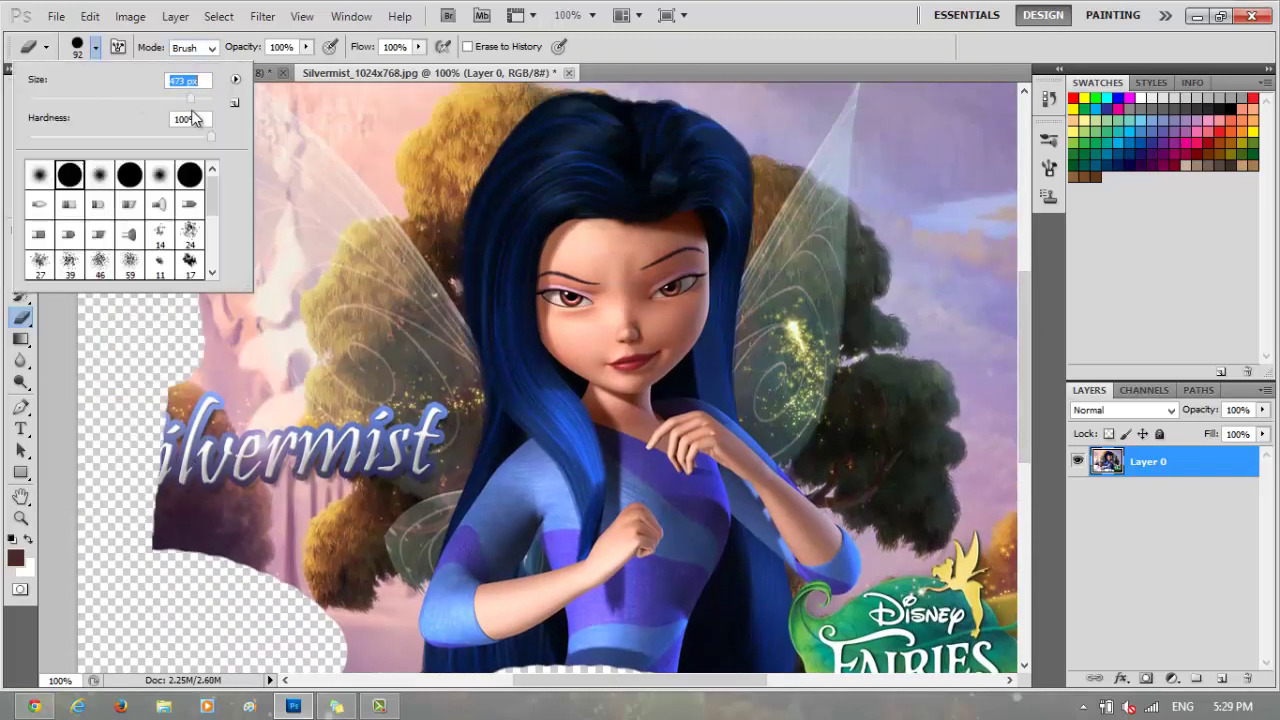
{"action": "key", "text": "Return"}
{"action": "scroll", "coordinate": [1014, 272], "scroll_direction": "up", "scroll_amount": 3}
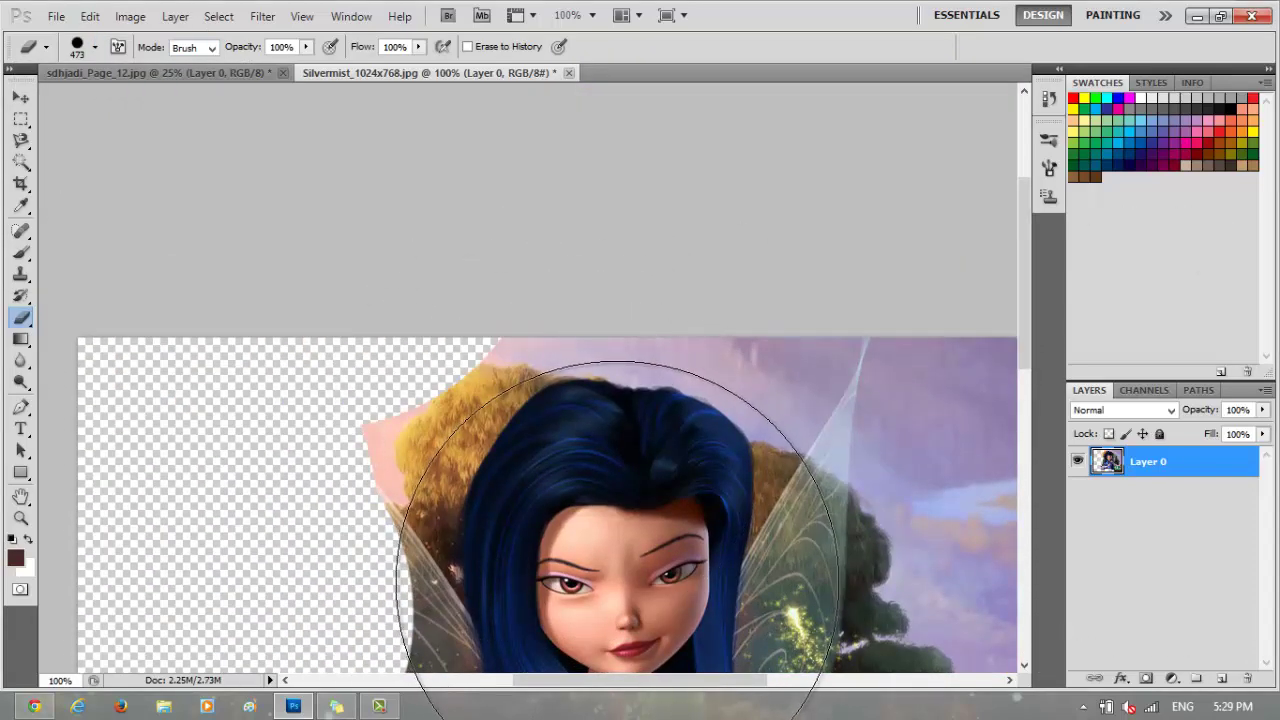
{"action": "mouse_move", "coordinate": [420, 450]}
{"action": "left_mouse_down"}
{"action": "mouse_move", "coordinate": [1000, 457]}
{"action": "mouse_move", "coordinate": [1050, 690]}
{"action": "left_mouse_up"}
{"action": "left_click_drag", "start_coordinate": [726, 688], "coordinate": [834, 688]}
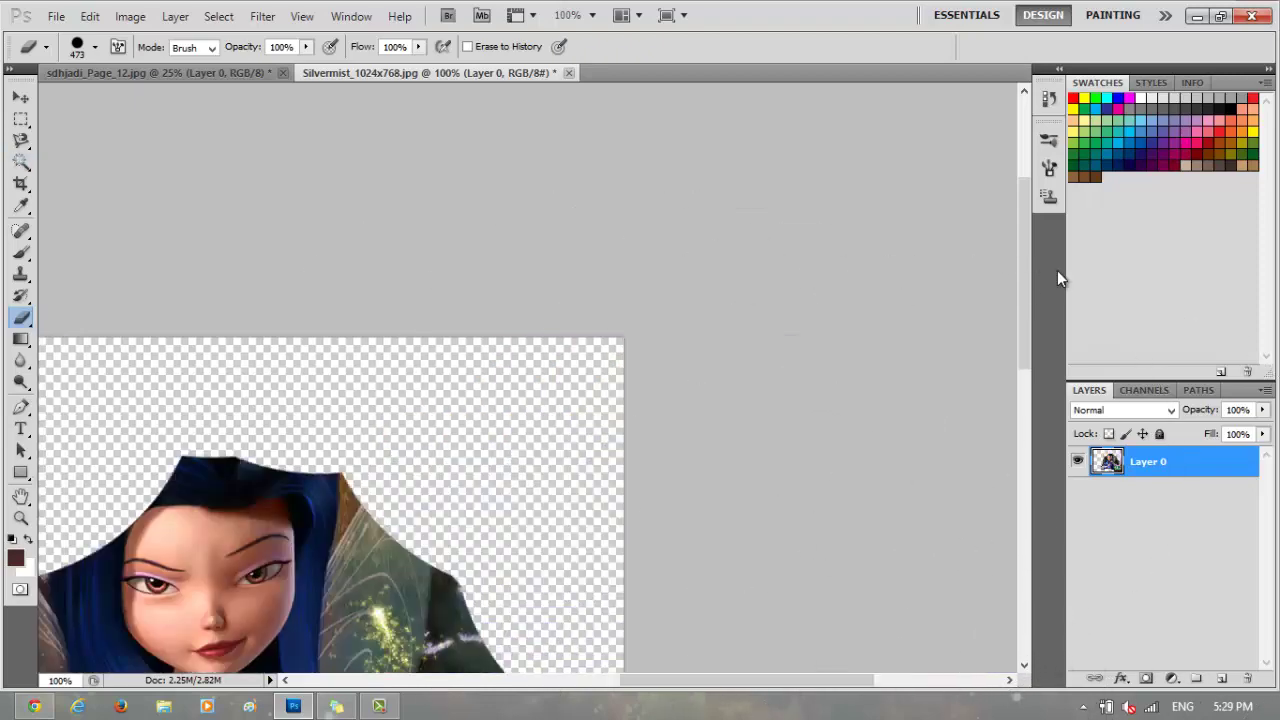
{"action": "scroll", "coordinate": [800, 340], "scroll_direction": "down", "scroll_amount": 5}
{"action": "mouse_move", "coordinate": [800, 340]}
{"action": "left_mouse_down"}
{"action": "mouse_move", "coordinate": [543, 586]}
{"action": "mouse_move", "coordinate": [330, 600]}
{"action": "left_mouse_up"}
Step: Reduce the eraser to 162 px and erase closer around Silvermist's wings, hair, torso and sleeve
{"action": "left_click", "coordinate": [94, 46]}
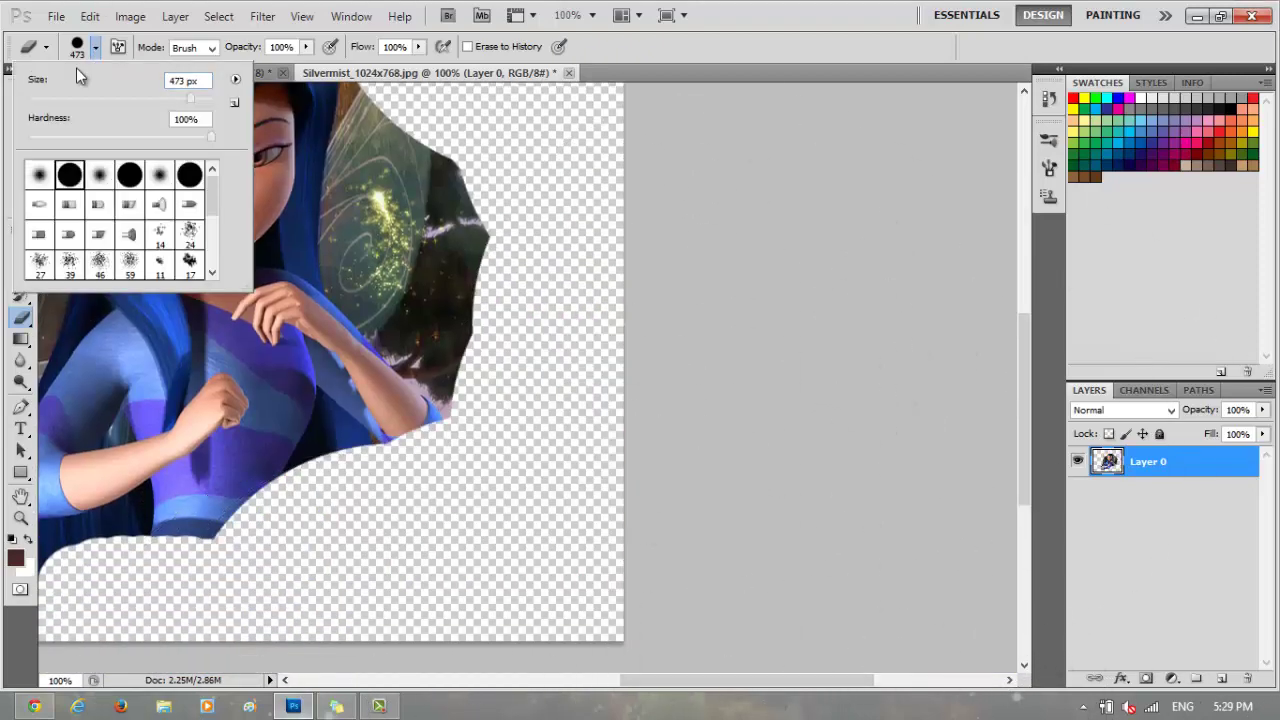
{"action": "left_click_drag", "start_coordinate": [190, 97], "coordinate": [150, 97]}
{"action": "key", "text": "Return"}
{"action": "left_click_drag", "start_coordinate": [271, 514], "coordinate": [140, 560]}
{"action": "left_click_drag", "start_coordinate": [440, 170], "coordinate": [510, 404]}
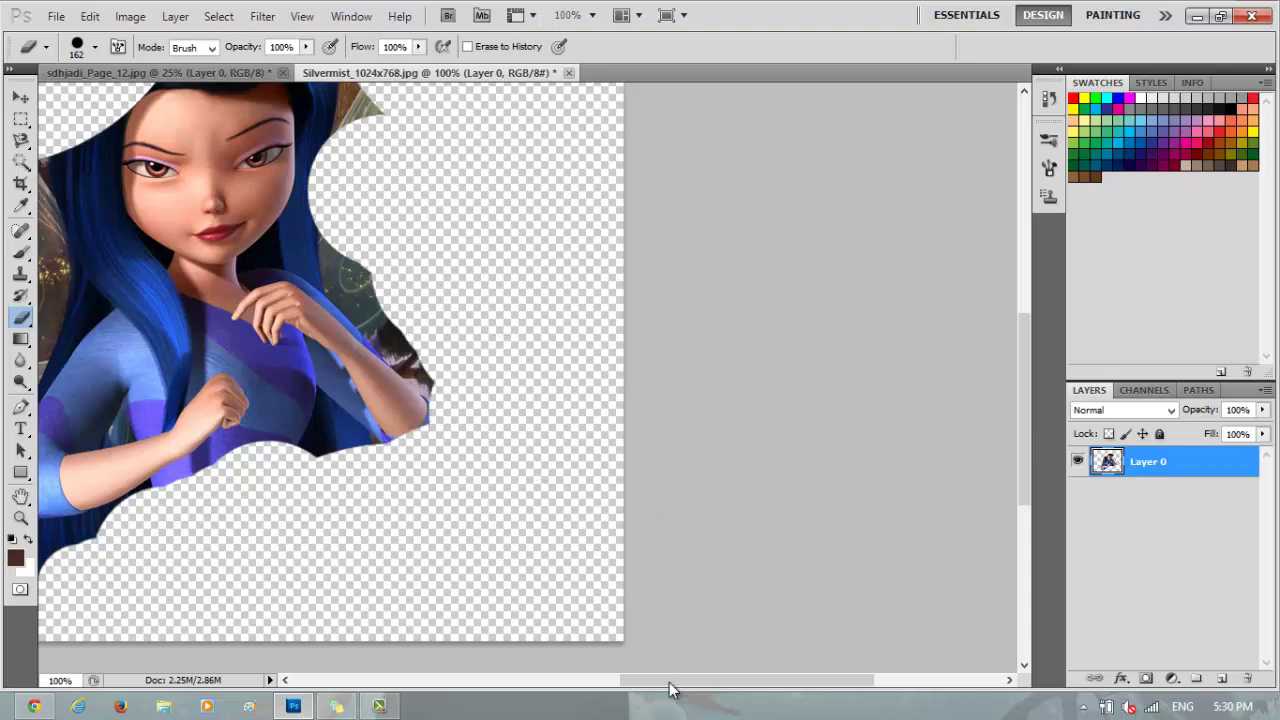
{"action": "left_click_drag", "start_coordinate": [670, 688], "coordinate": [540, 688]}
{"action": "mouse_move", "coordinate": [534, 277]}
{"action": "left_mouse_down"}
{"action": "mouse_move", "coordinate": [569, 359]}
{"action": "mouse_move", "coordinate": [466, 411]}
{"action": "left_mouse_up"}
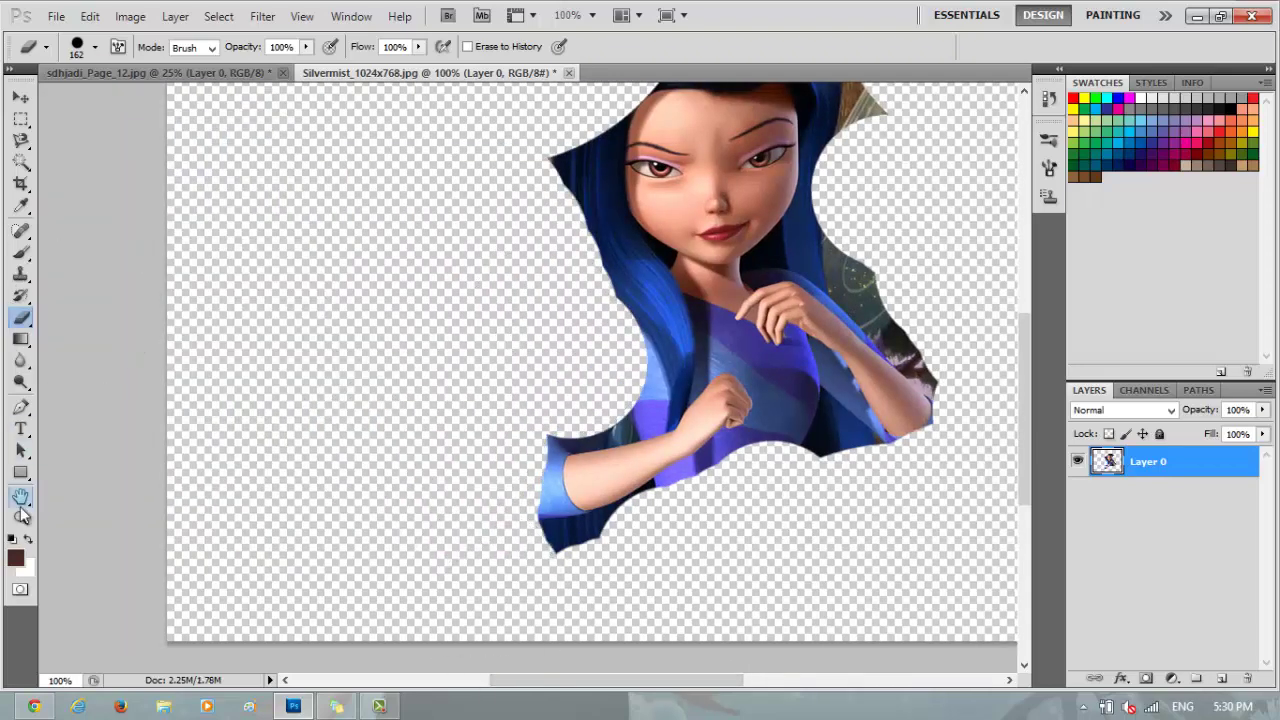
Step: Trace Silvermist's lower forearm and fist with the Magnetic Lasso and close the selection around the sleeve and hair beside them
{"action": "left_click", "coordinate": [22, 515]}
{"action": "left_click", "coordinate": [726, 423]}
{"action": "left_click", "coordinate": [726, 423]}
{"action": "key", "text": "l"}
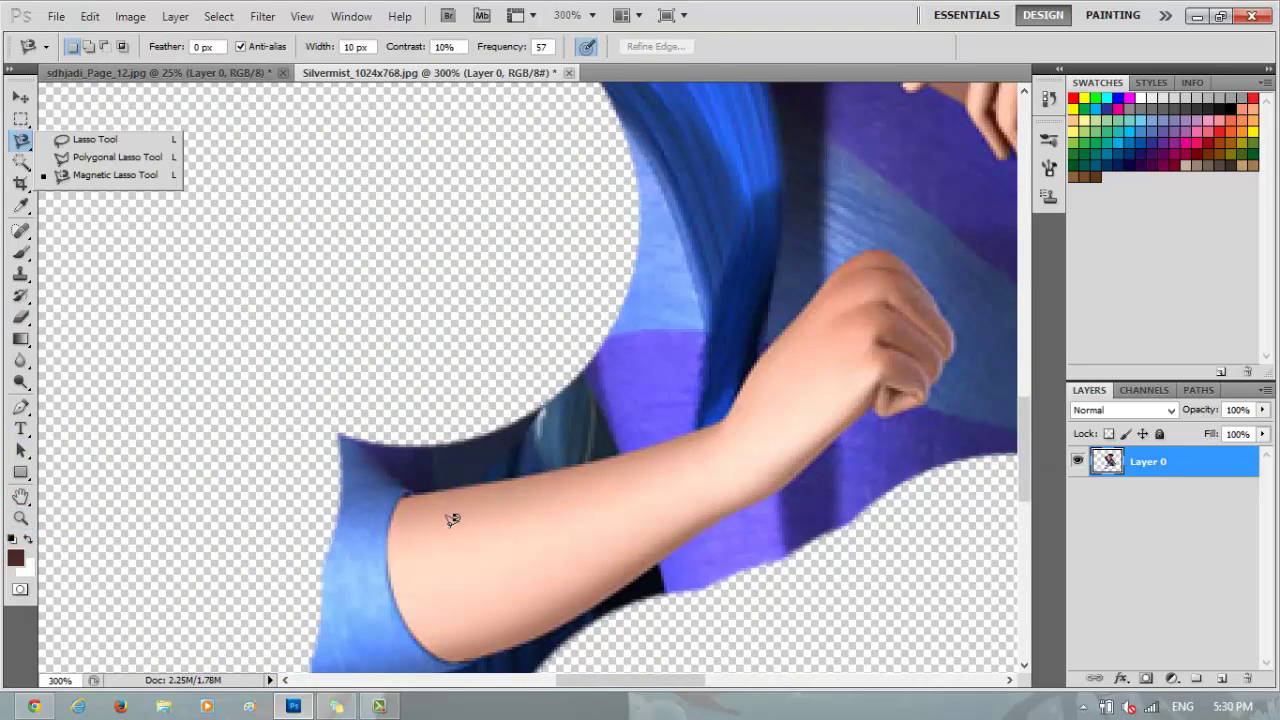
{"action": "left_click", "coordinate": [400, 494]}
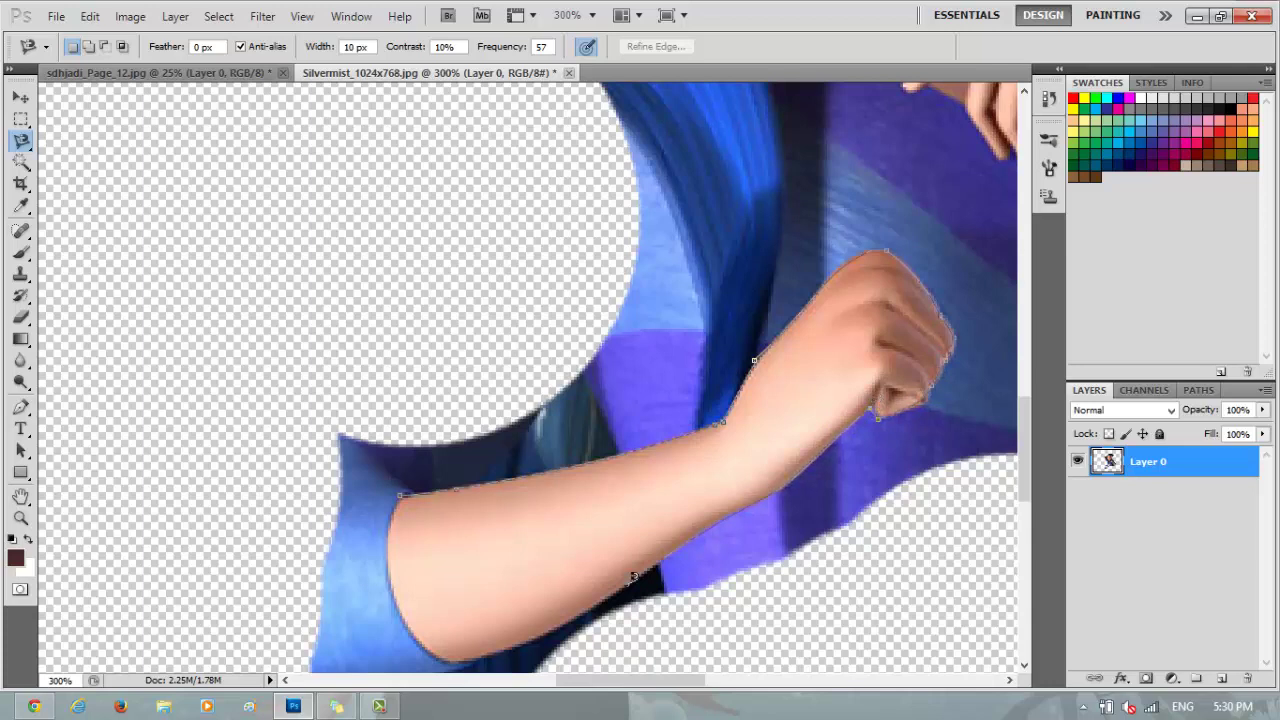
{"action": "mouse_move", "coordinate": [456, 657]}
{"action": "left_mouse_down"}
{"action": "mouse_move", "coordinate": [382, 705]}
{"action": "mouse_move", "coordinate": [350, 676]}
{"action": "mouse_move", "coordinate": [147, 306]}
{"action": "mouse_move", "coordinate": [546, 50]}
{"action": "mouse_move", "coordinate": [707, 158]}
{"action": "mouse_move", "coordinate": [876, 150]}
{"action": "mouse_move", "coordinate": [731, 281]}
{"action": "mouse_move", "coordinate": [410, 440]}
{"action": "left_mouse_up"}
{"action": "left_click", "coordinate": [400, 441]}
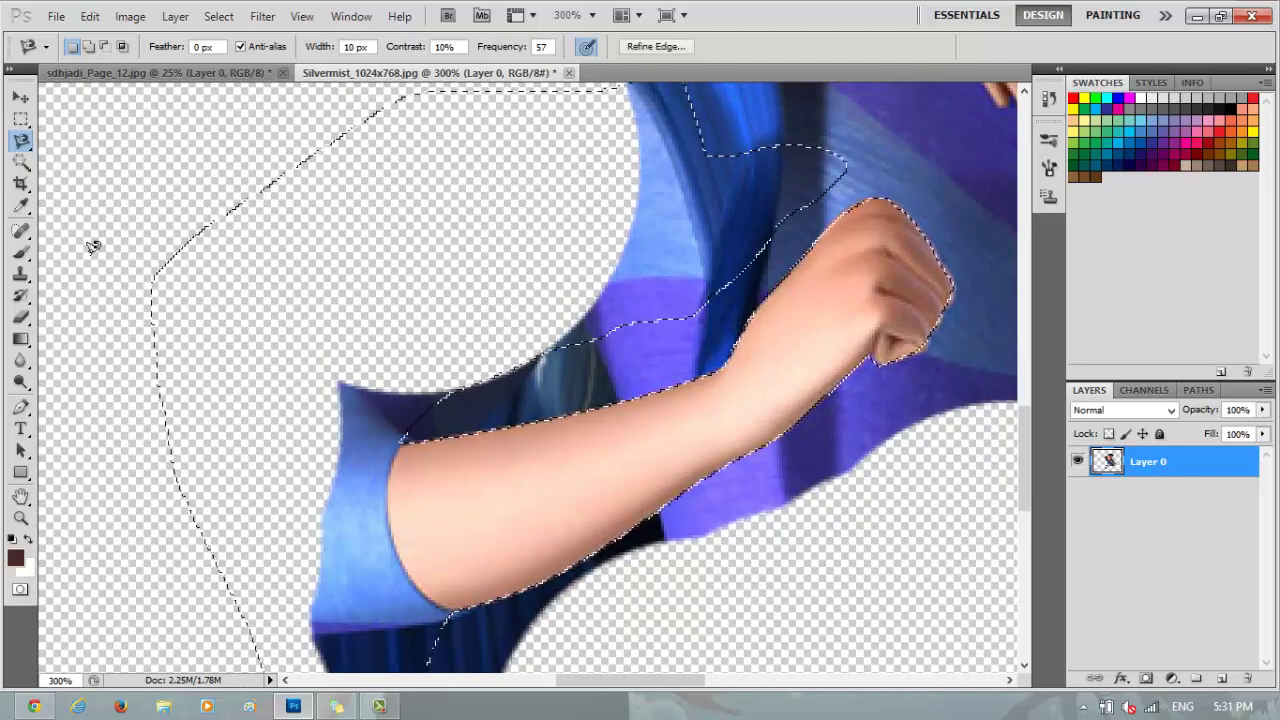
Step: Erase the hair and dress in the selected area above the forearm and the outer corner of the sleeve
{"action": "left_click", "coordinate": [21, 316]}
{"action": "mouse_move", "coordinate": [743, 400]}
{"action": "left_mouse_down"}
{"action": "mouse_move", "coordinate": [857, 400]}
{"action": "mouse_move", "coordinate": [543, 143]}
{"action": "left_mouse_up"}
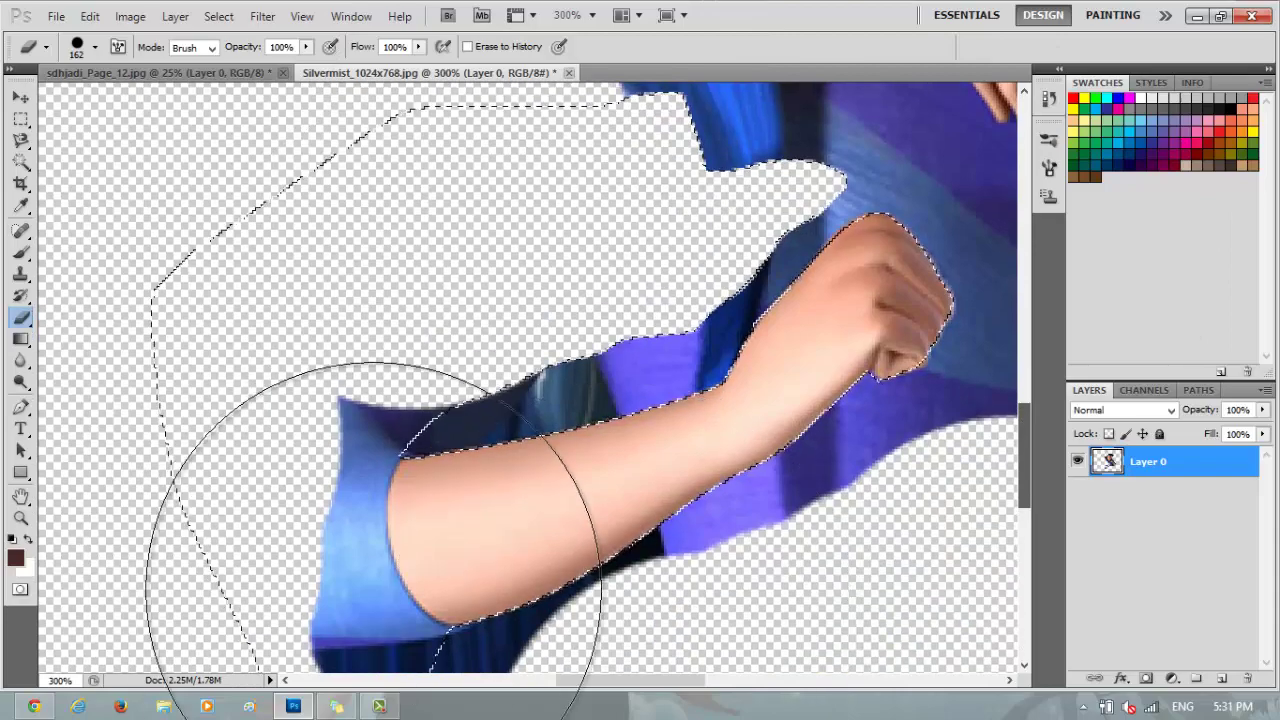
{"action": "mouse_move", "coordinate": [372, 590]}
{"action": "left_mouse_down"}
{"action": "mouse_move", "coordinate": [452, 560]}
{"action": "mouse_move", "coordinate": [480, 514]}
{"action": "left_mouse_up"}
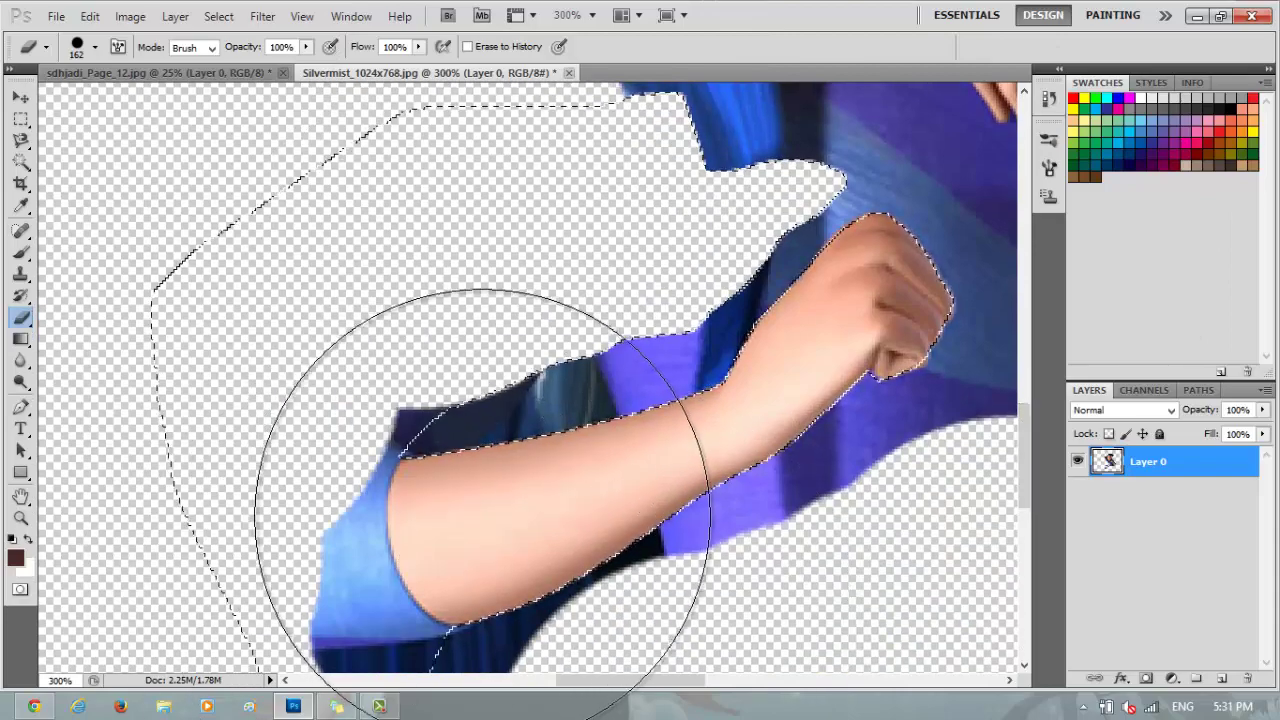
Step: Reduce the eraser to 85 px, erase the blue sleeve around the elbow end of the lower forearm, and deselect
{"action": "left_click", "coordinate": [95, 47]}
{"action": "type", "text": "85"}
{"action": "key", "text": "Return"}
{"action": "left_click_drag", "start_coordinate": [300, 560], "coordinate": [269, 497]}
{"action": "scroll", "coordinate": [971, 471], "scroll_direction": "down", "scroll_amount": 3}
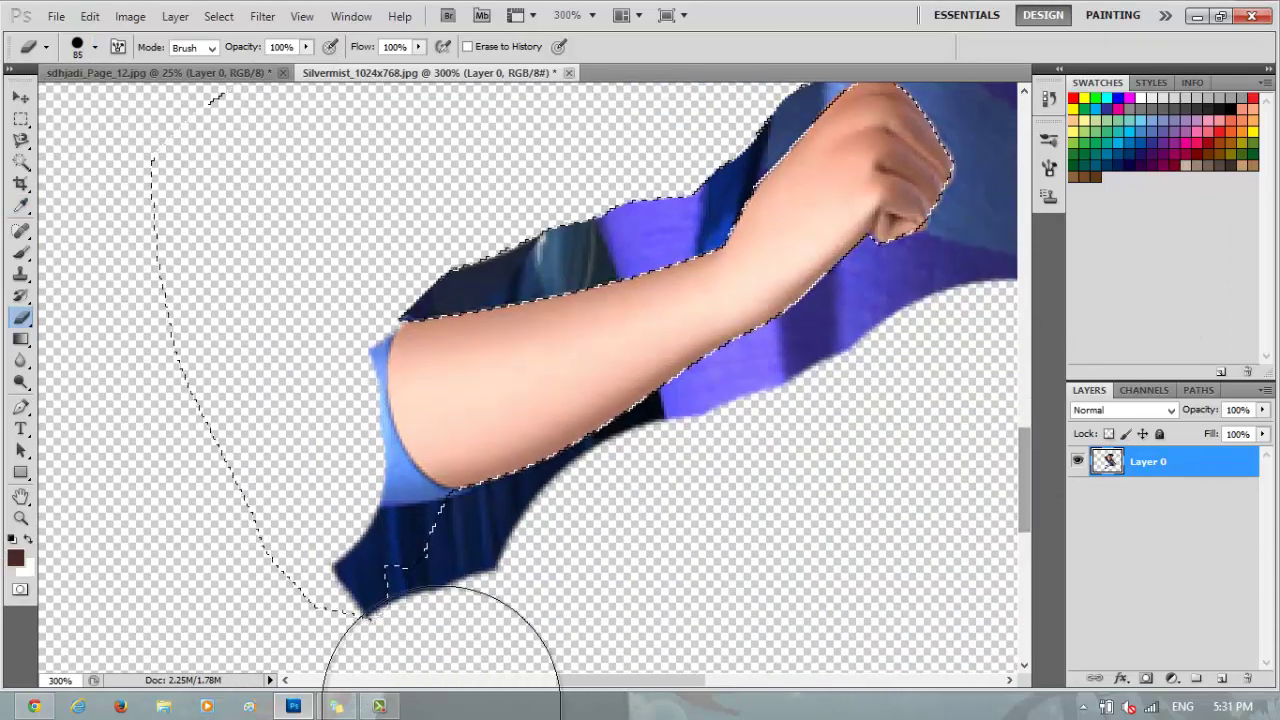
{"action": "mouse_move", "coordinate": [389, 705]}
{"action": "left_mouse_down"}
{"action": "mouse_move", "coordinate": [471, 700]}
{"action": "mouse_move", "coordinate": [437, 662]}
{"action": "mouse_move", "coordinate": [440, 690]}
{"action": "mouse_move", "coordinate": [403, 609]}
{"action": "mouse_move", "coordinate": [414, 583]}
{"action": "mouse_move", "coordinate": [392, 565]}
{"action": "mouse_move", "coordinate": [391, 457]}
{"action": "mouse_move", "coordinate": [409, 409]}
{"action": "left_mouse_up"}
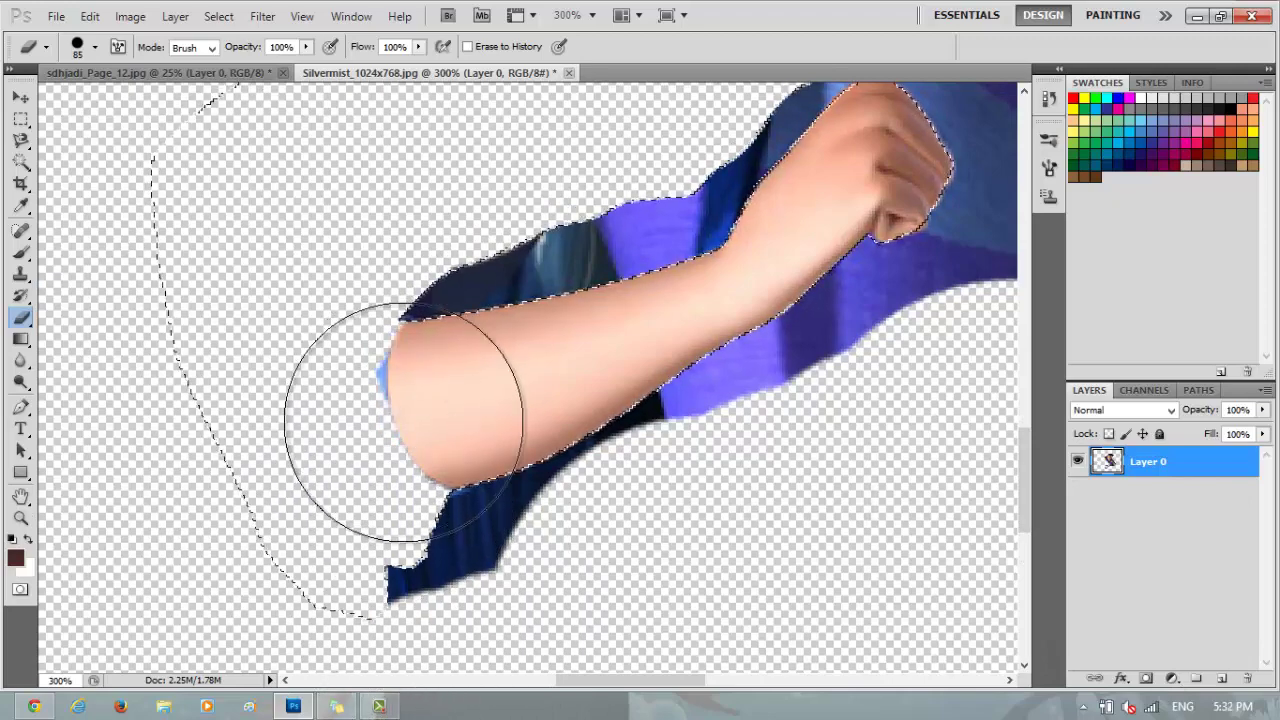
{"action": "left_click", "coordinate": [21, 118]}
{"action": "left_click", "coordinate": [100, 112]}
{"action": "key", "text": "ctrl+d"}
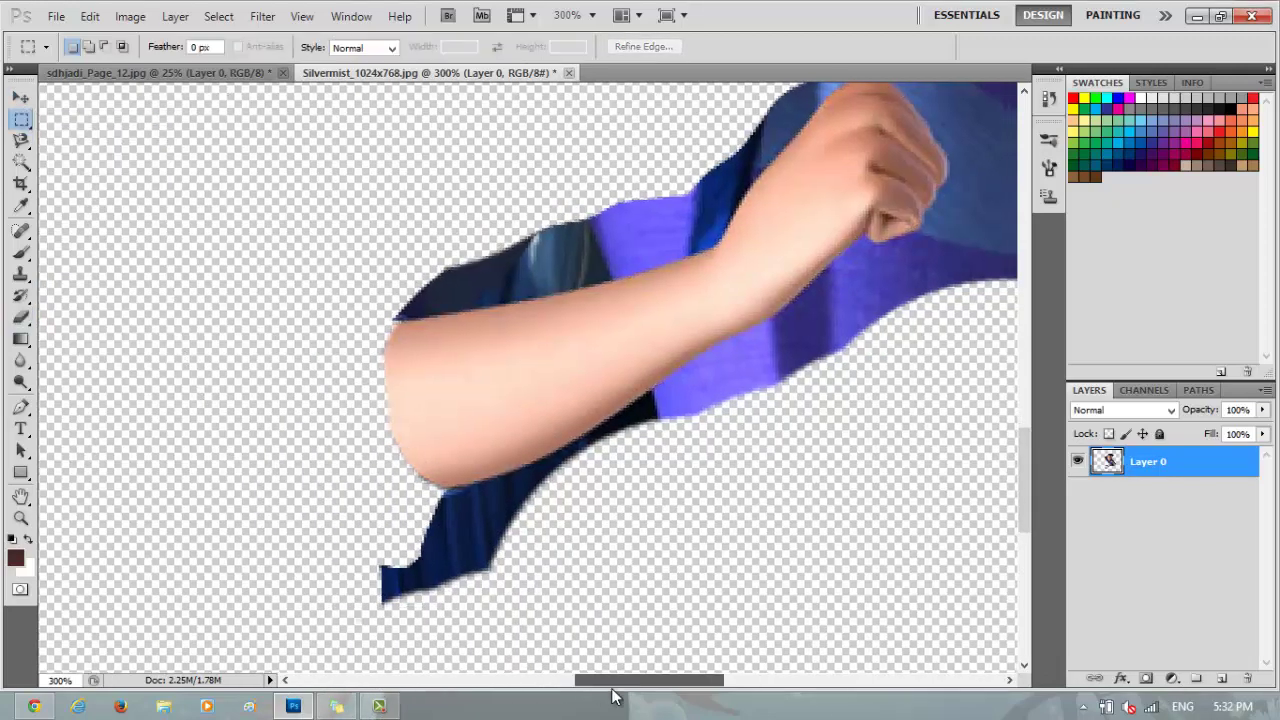
Step: Select the dress around the fist and beneath the raised forearm with the Magnetic Lasso, following both arms' edges
{"action": "scroll", "coordinate": [60, 500], "scroll_direction": "right", "scroll_amount": 3}
{"action": "scroll", "coordinate": [1024, 438], "scroll_direction": "up", "scroll_amount": 5}
{"action": "left_click", "coordinate": [21, 140]}
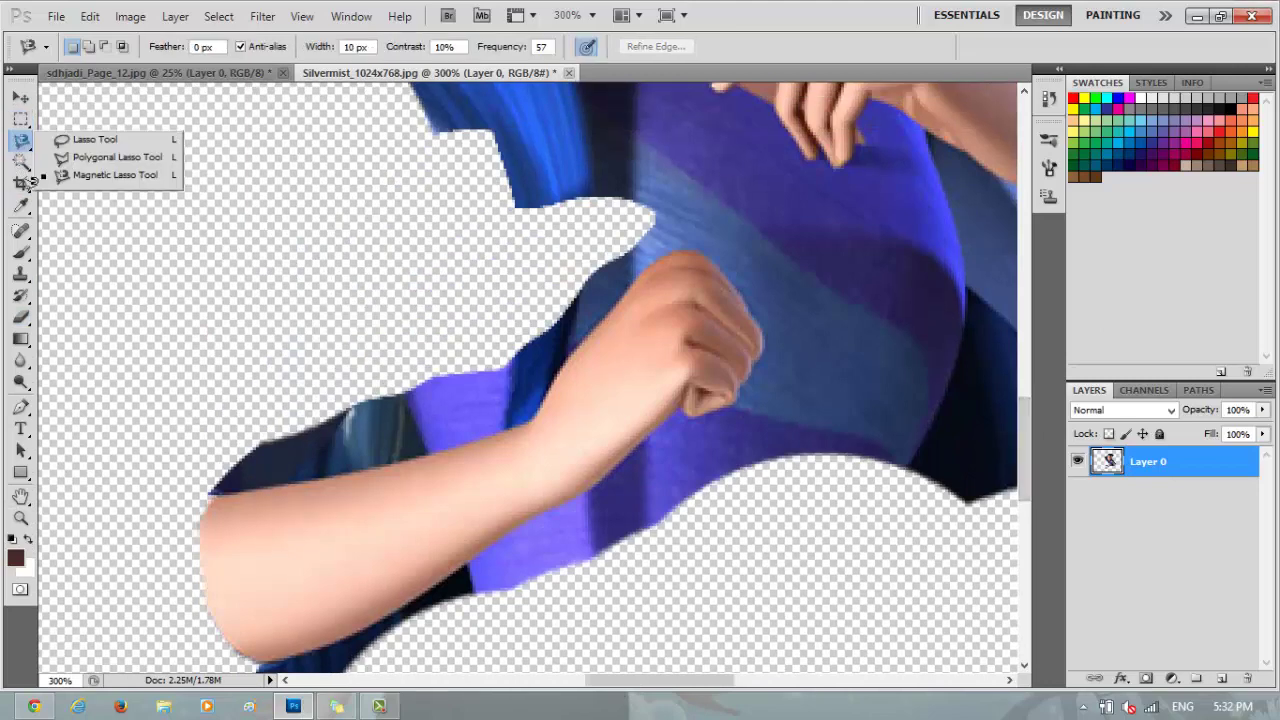
{"action": "left_click", "coordinate": [100, 168]}
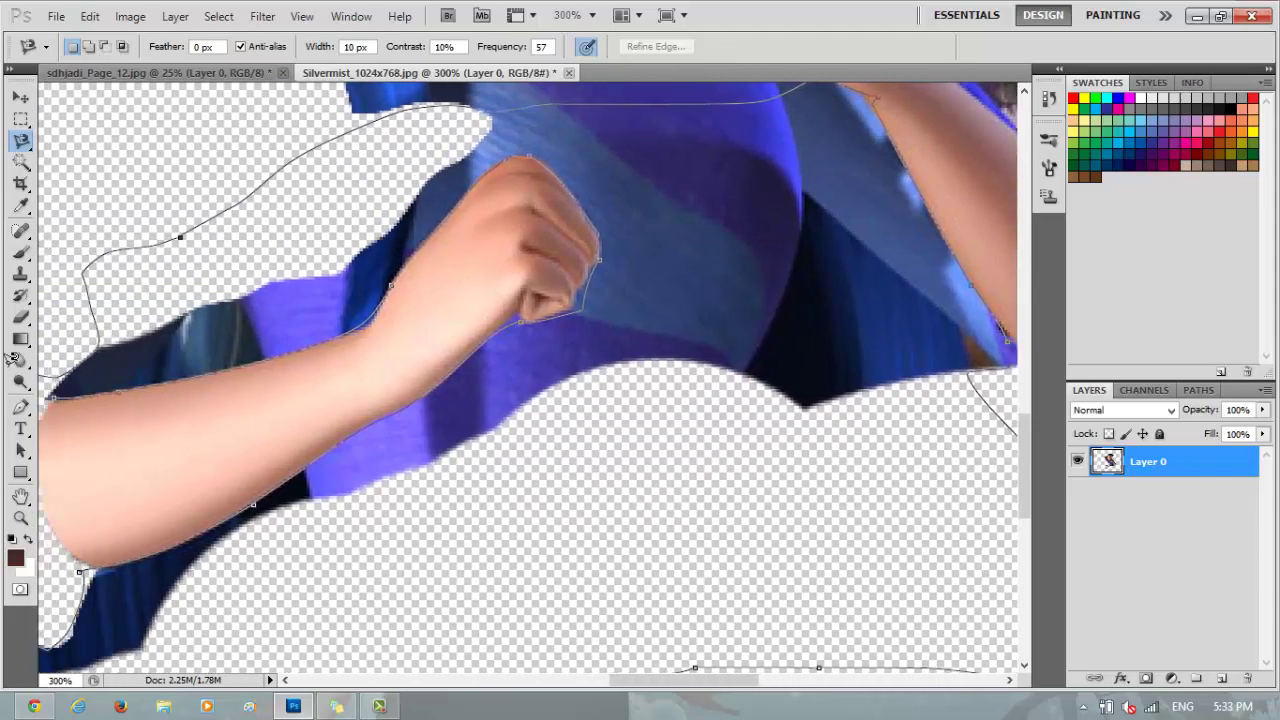
{"action": "double_click", "coordinate": [14, 358]}
Step: Erase the selected dress and sleeve between the fist and the raised forearm
{"action": "key", "text": "e"}
{"action": "mouse_move", "coordinate": [300, 300]}
{"action": "left_mouse_down"}
{"action": "mouse_move", "coordinate": [77, 429]}
{"action": "mouse_move", "coordinate": [720, 406]}
{"action": "mouse_move", "coordinate": [333, 662]}
{"action": "left_mouse_up"}
{"action": "scroll", "coordinate": [333, 662], "scroll_direction": "right", "scroll_amount": 5}
{"action": "mouse_move", "coordinate": [466, 543]}
{"action": "left_mouse_down"}
{"action": "mouse_move", "coordinate": [395, 344]}
{"action": "mouse_move", "coordinate": [737, 594]}
{"action": "left_mouse_up"}
{"action": "left_click_drag", "start_coordinate": [1025, 472], "coordinate": [1025, 437]}
{"action": "mouse_move", "coordinate": [320, 503]}
{"action": "left_mouse_down"}
{"action": "mouse_move", "coordinate": [283, 496]}
{"action": "mouse_move", "coordinate": [246, 466]}
{"action": "left_mouse_up"}
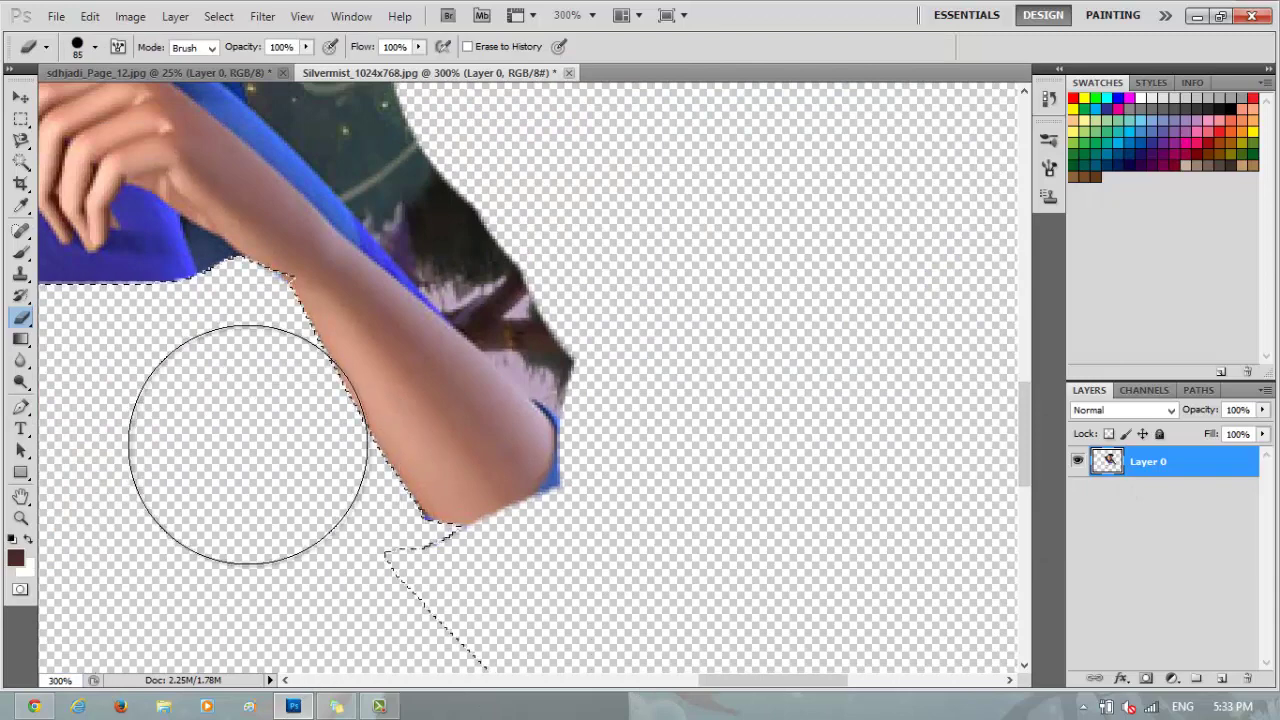
Step: Clear the selection and trace the raised elbow, forearm, fingers and neckline with the Polygonal Lasso
{"action": "left_click_drag", "start_coordinate": [21, 140], "coordinate": [80, 162]}
{"action": "key", "text": "ctrl+d"}
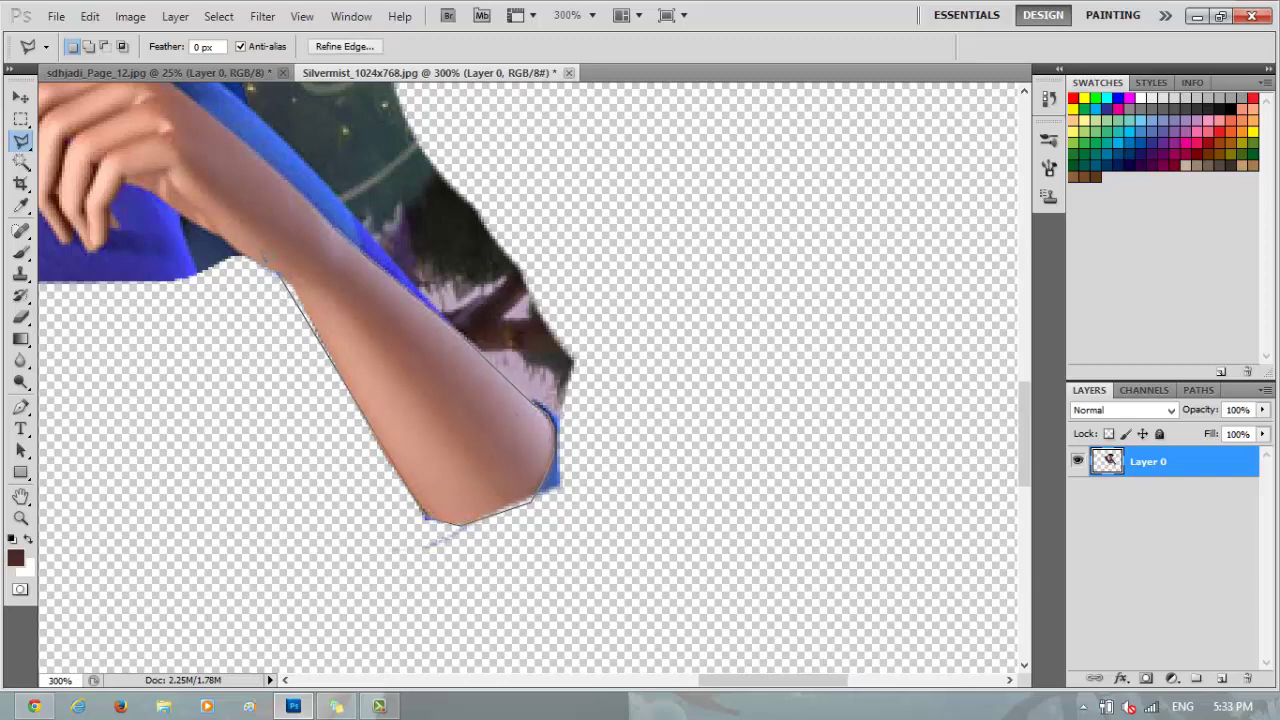
{"action": "left_click_drag", "start_coordinate": [219, 220], "coordinate": [357, 302]}
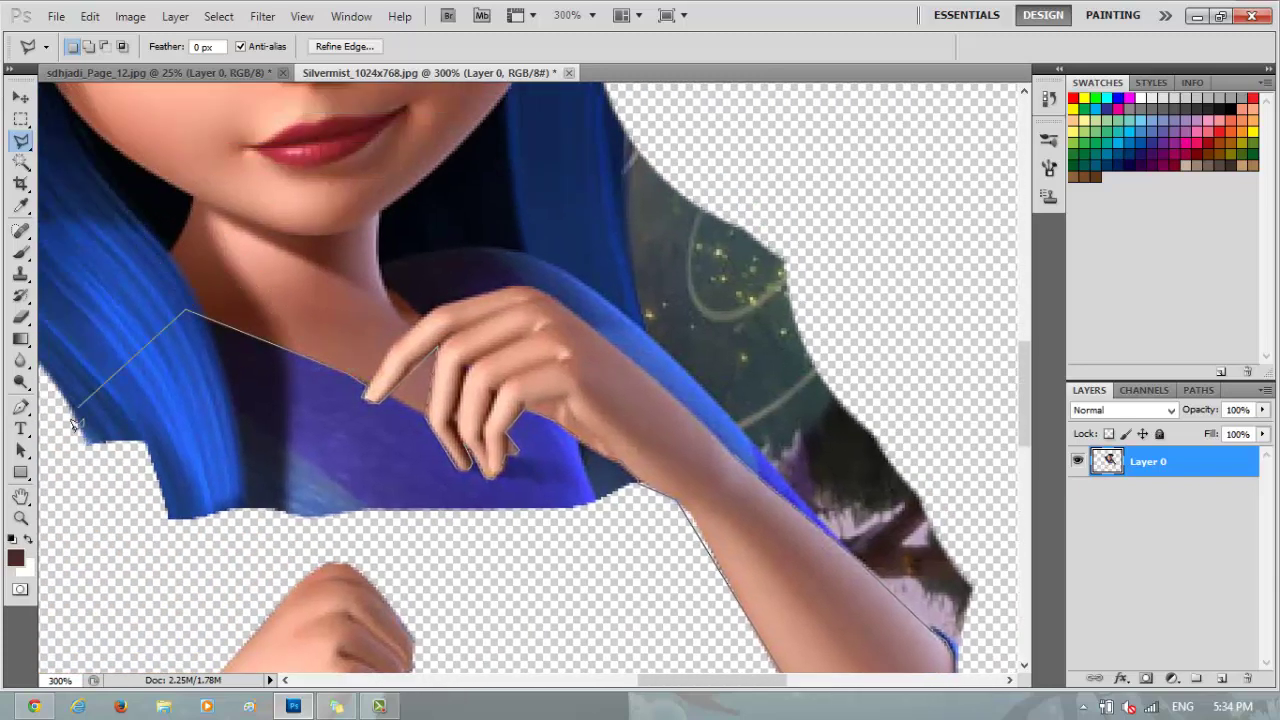
{"action": "left_click", "coordinate": [74, 428]}
Step: Continue the polygonal outline above the fist and around the raised elbow, and close it across the scenery beside the forearm
{"action": "scroll", "coordinate": [110, 540], "scroll_direction": "down", "scroll_amount": 1}
{"action": "left_click", "coordinate": [110, 540]}
{"action": "left_click", "coordinate": [365, 520]}
{"action": "left_click", "coordinate": [622, 559]}
{"action": "scroll", "coordinate": [700, 620], "scroll_direction": "down", "scroll_amount": 3}
{"action": "left_click", "coordinate": [745, 625]}
{"action": "scroll", "coordinate": [780, 600], "scroll_direction": "down", "scroll_amount": 2}
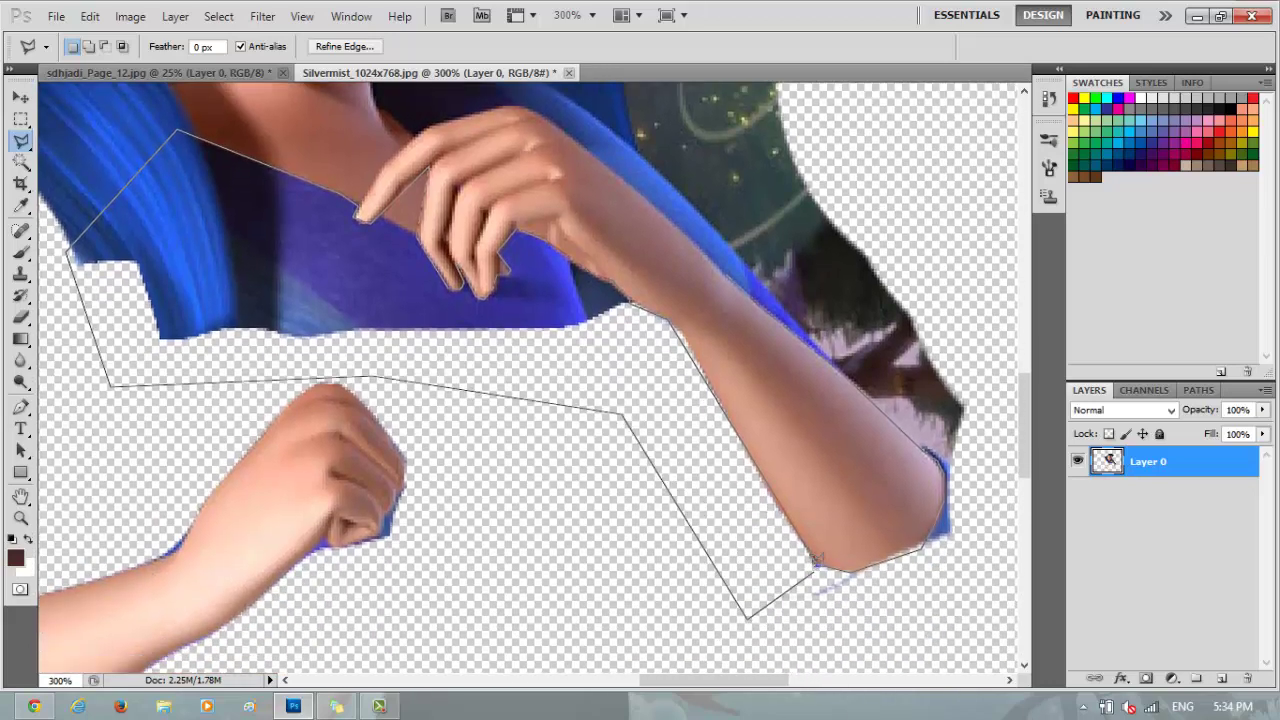
{"action": "left_click", "coordinate": [973, 632]}
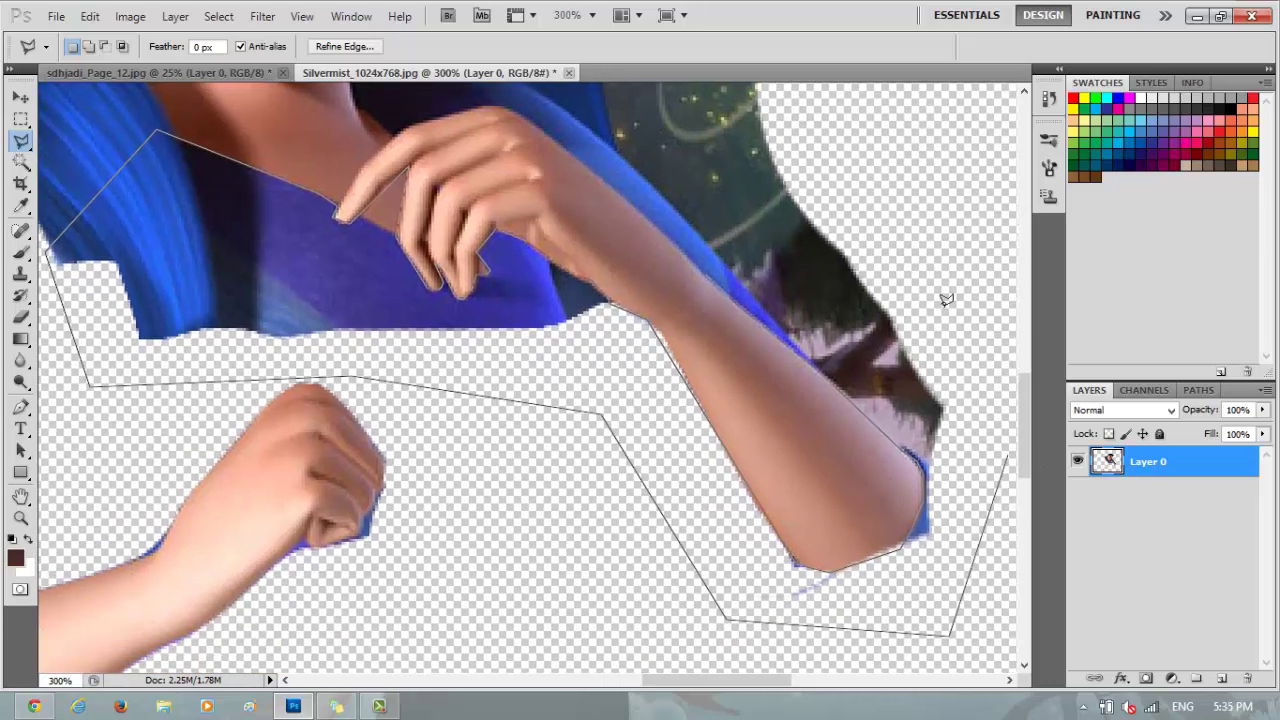
{"action": "scroll", "coordinate": [645, 230], "scroll_direction": "up", "scroll_amount": 3}
{"action": "double_click", "coordinate": [705, 410]}
Step: Erase the dress, hair and scenery inside the selection around the raised hand and forearm
{"action": "key", "text": "e"}
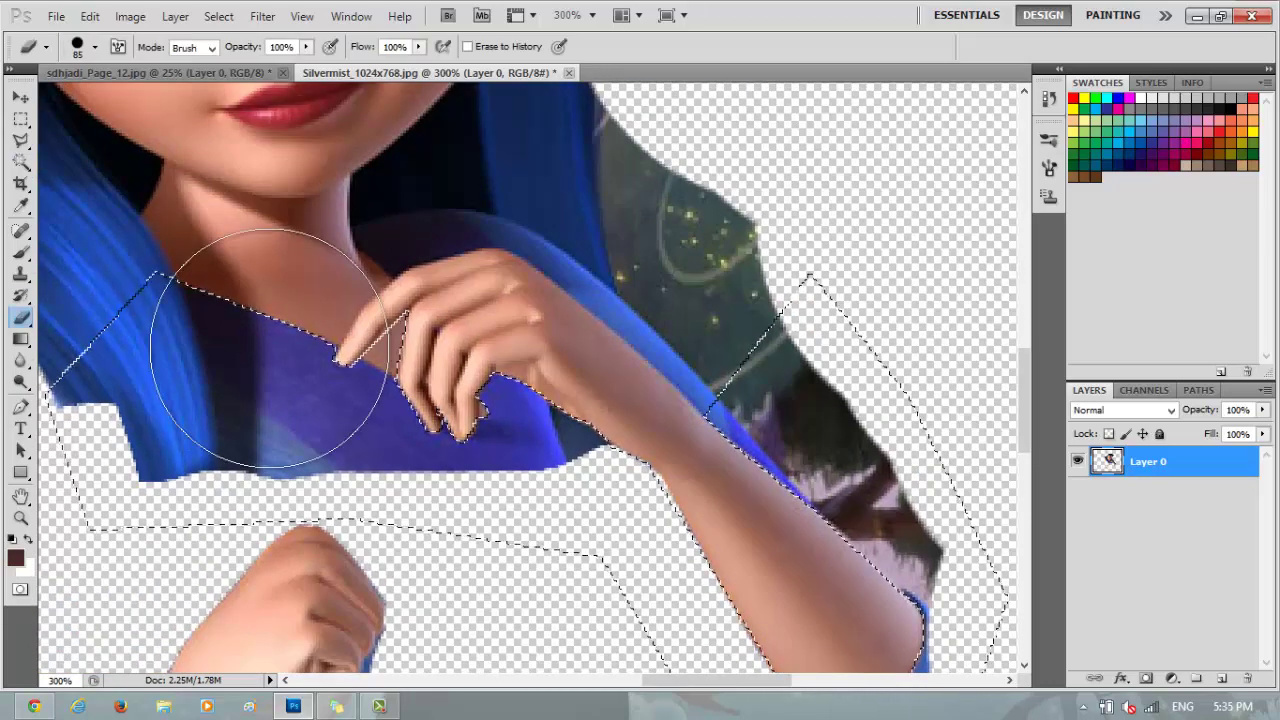
{"action": "left_click_drag", "start_coordinate": [286, 314], "coordinate": [500, 486]}
{"action": "key", "text": "ctrl+d"}
{"action": "mouse_move", "coordinate": [922, 662]}
{"action": "key", "text": "ctrl+z"}
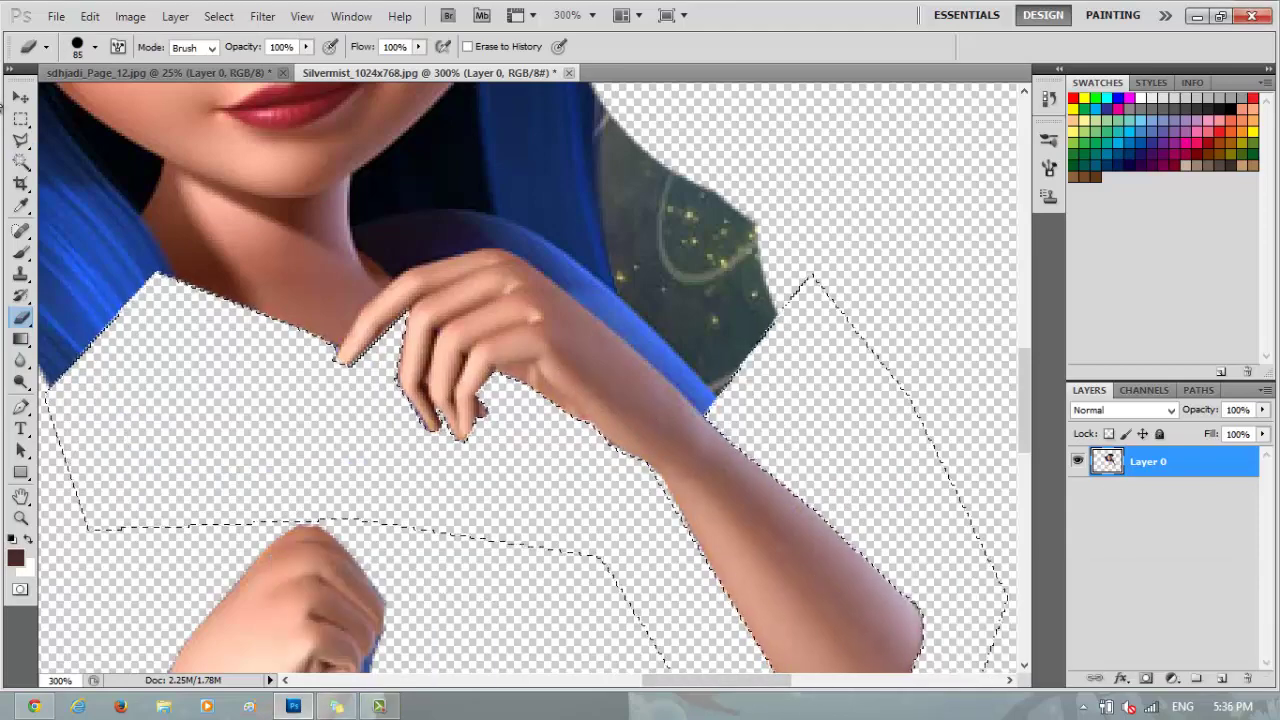
Step: Select the hair, shoulder and scenery above the raised arm with the Magnetic Lasso and erase them
{"action": "key", "text": "shift+l"}
{"action": "left_click", "coordinate": [508, 249]}
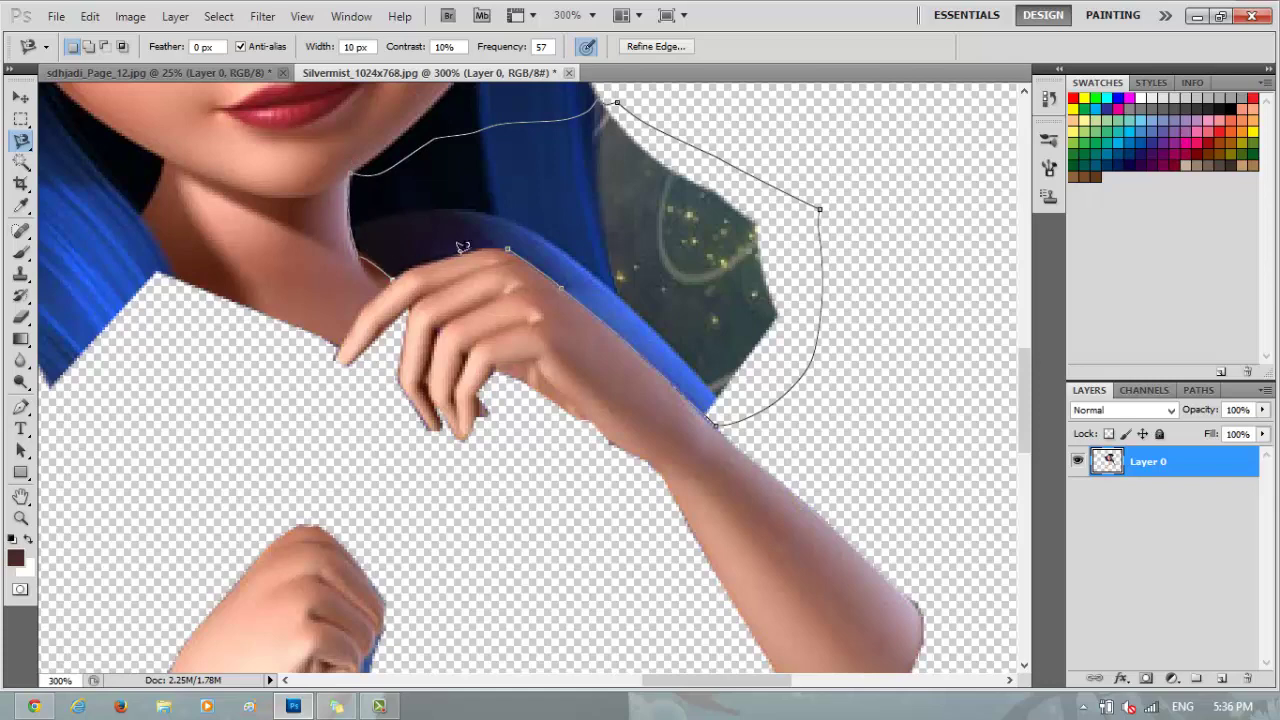
{"action": "left_click", "coordinate": [507, 243]}
{"action": "key", "text": "e"}
{"action": "mouse_move", "coordinate": [680, 250]}
{"action": "left_mouse_down"}
{"action": "mouse_move", "coordinate": [1143, 343]}
{"action": "mouse_move", "coordinate": [757, 614]}
{"action": "left_mouse_up"}
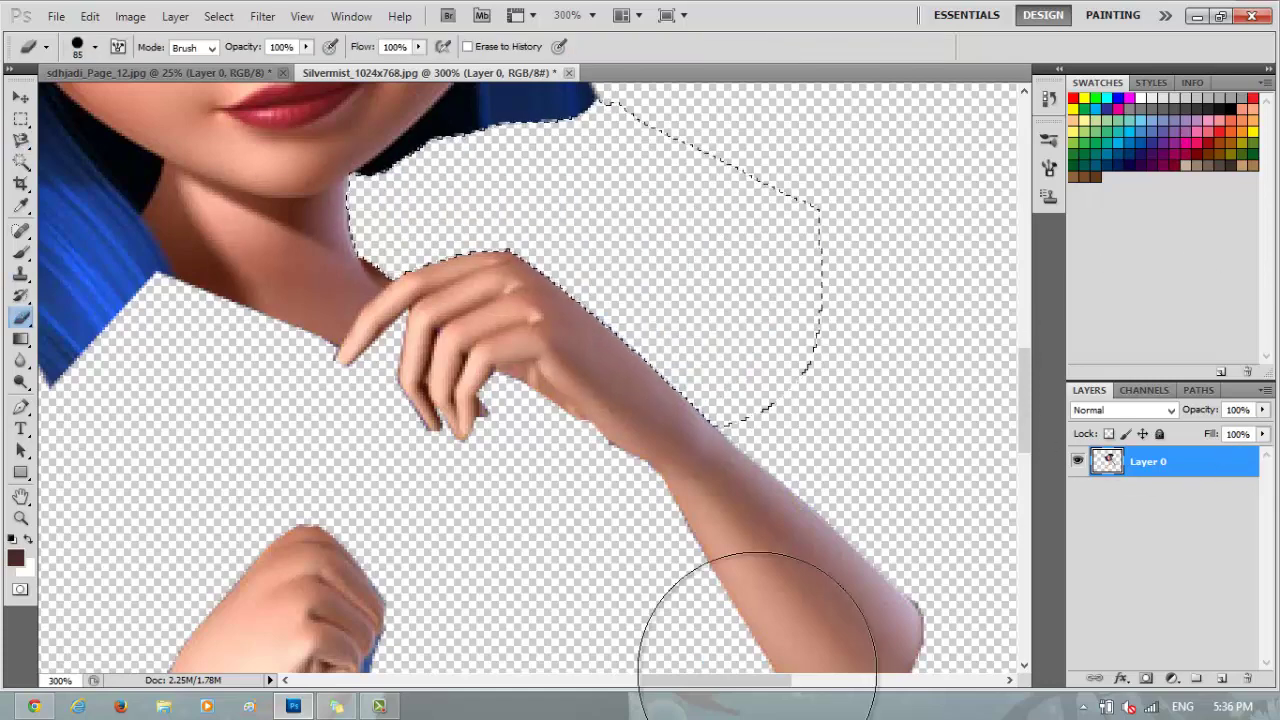
Step: Outline the long hair on the left side of Silvermist's face and neck with the Magnetic Lasso and erase it
{"action": "scroll", "coordinate": [1020, 400], "scroll_direction": "left", "scroll_amount": 5}
{"action": "scroll", "coordinate": [1020, 400], "scroll_direction": "up", "scroll_amount": 2}
{"action": "right_click", "coordinate": [21, 140]}
{"action": "left_click", "coordinate": [110, 171]}
{"action": "left_click", "coordinate": [735, 521]}
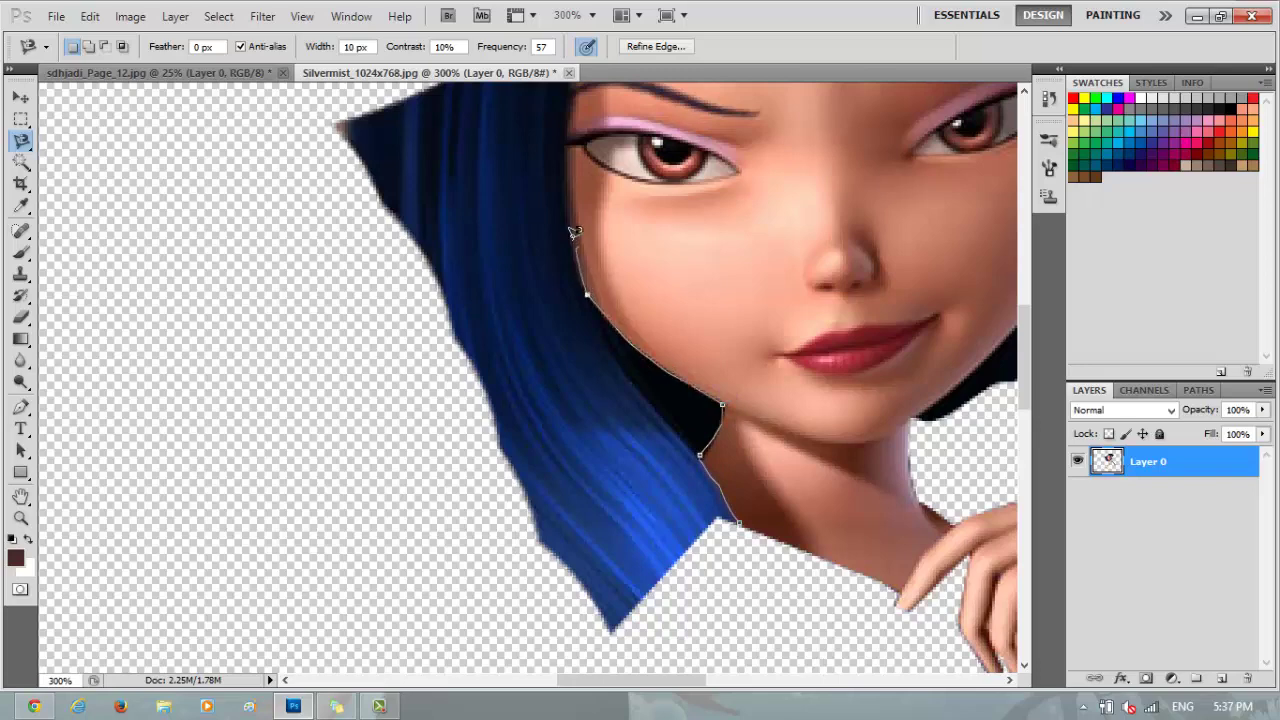
{"action": "scroll", "coordinate": [567, 117], "scroll_direction": "up", "scroll_amount": 2}
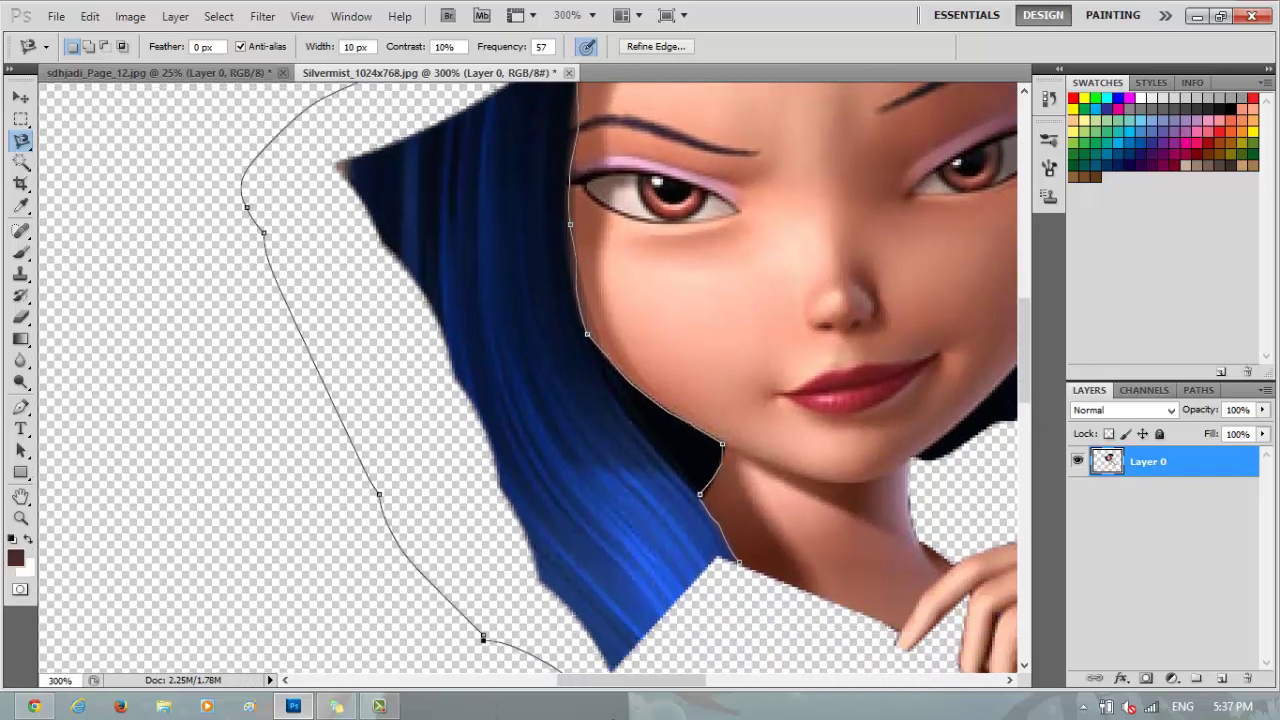
{"action": "scroll", "coordinate": [560, 660], "scroll_direction": "down", "scroll_amount": 2}
{"action": "double_click", "coordinate": [700, 578]}
{"action": "key", "text": "e"}
{"action": "mouse_move", "coordinate": [560, 420]}
{"action": "left_mouse_down"}
{"action": "mouse_move", "coordinate": [314, 30]}
{"action": "mouse_move", "coordinate": [640, 250]}
{"action": "left_mouse_up"}
Step: Outline the hair over the forehead and beside the right temple with the Magnetic Lasso, erase it with the remaining scenery, and deselect
{"action": "scroll", "coordinate": [1024, 285], "scroll_direction": "up", "scroll_amount": 10}
{"action": "key", "text": "l"}
{"action": "left_click", "coordinate": [664, 248]}
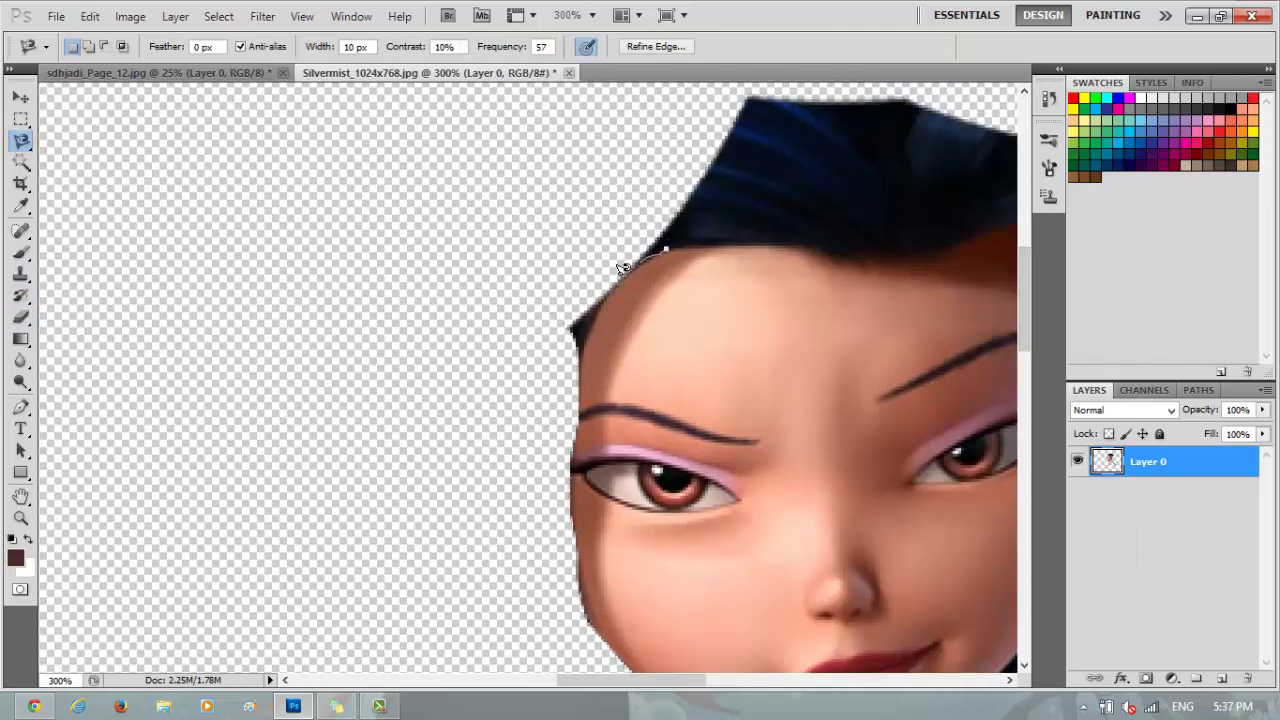
{"action": "left_click", "coordinate": [556, 435]}
{"action": "left_click", "coordinate": [844, 207]}
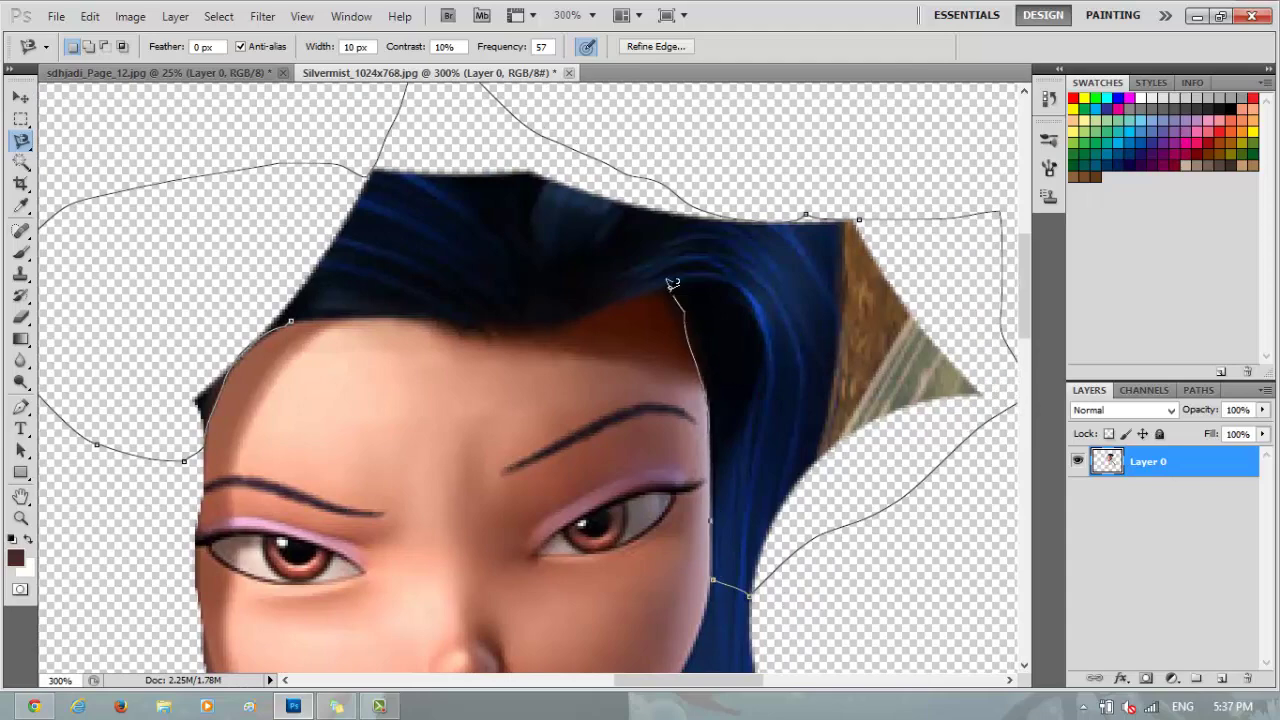
{"action": "left_click", "coordinate": [293, 320]}
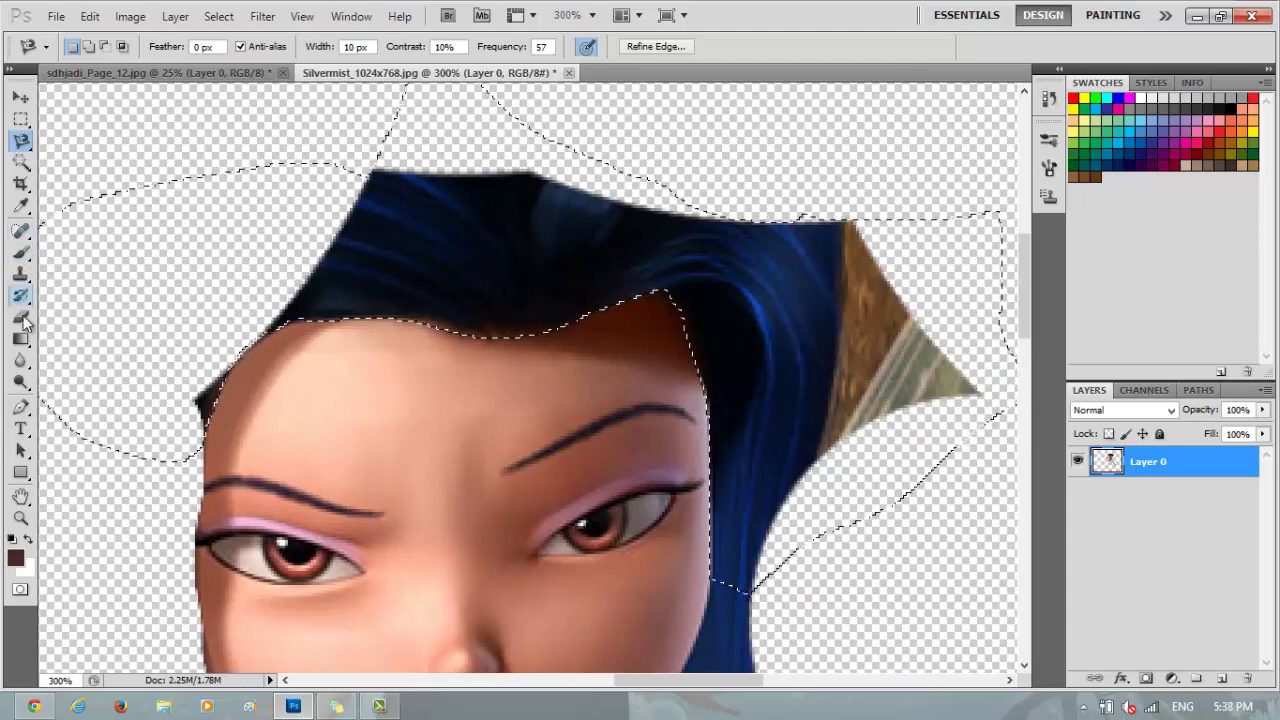
{"action": "left_click", "coordinate": [20, 316]}
{"action": "mouse_move", "coordinate": [320, 240]}
{"action": "left_mouse_down"}
{"action": "mouse_move", "coordinate": [908, 257]}
{"action": "mouse_move", "coordinate": [790, 520]}
{"action": "left_mouse_up"}
{"action": "scroll", "coordinate": [1027, 290], "scroll_direction": "down", "scroll_amount": 5}
{"action": "key", "text": "ctrl+d"}
Step: Select the last piece of hair beside the right cheek and jaw with the Magnetic Lasso, erase it, and deselect
{"action": "right_click", "coordinate": [21, 140]}
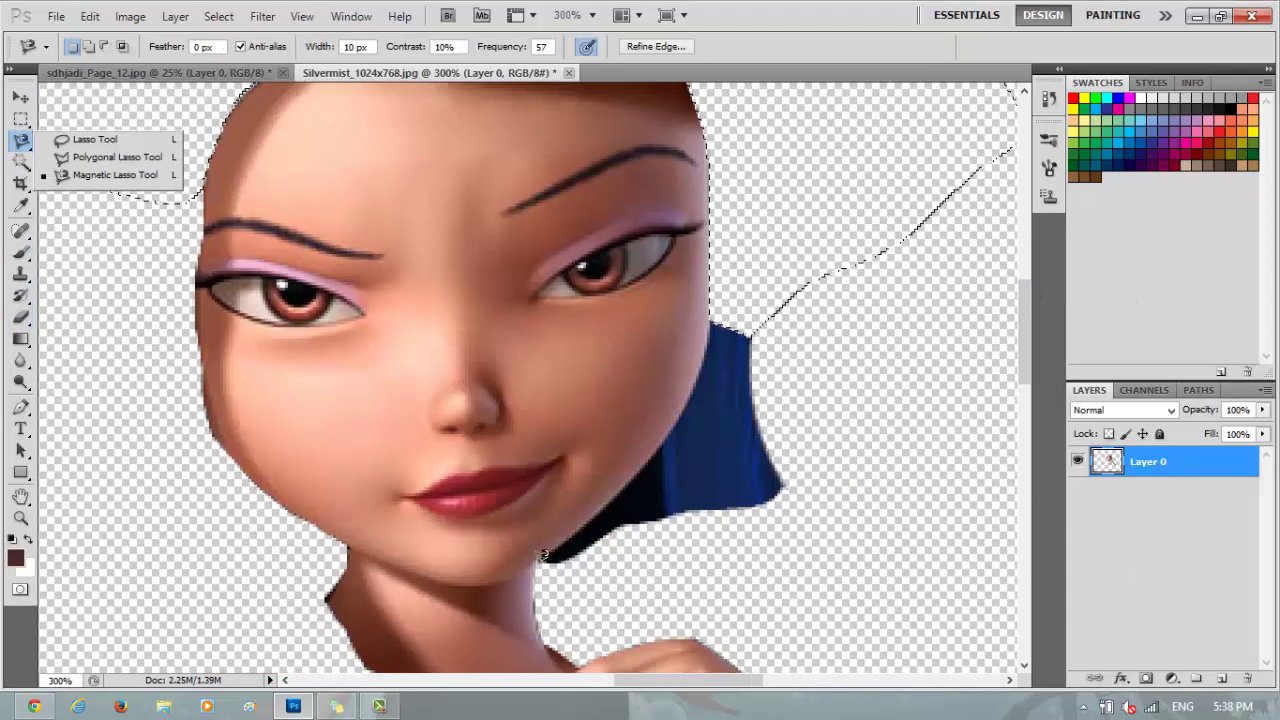
{"action": "left_click", "coordinate": [100, 168]}
{"action": "left_click", "coordinate": [556, 546]}
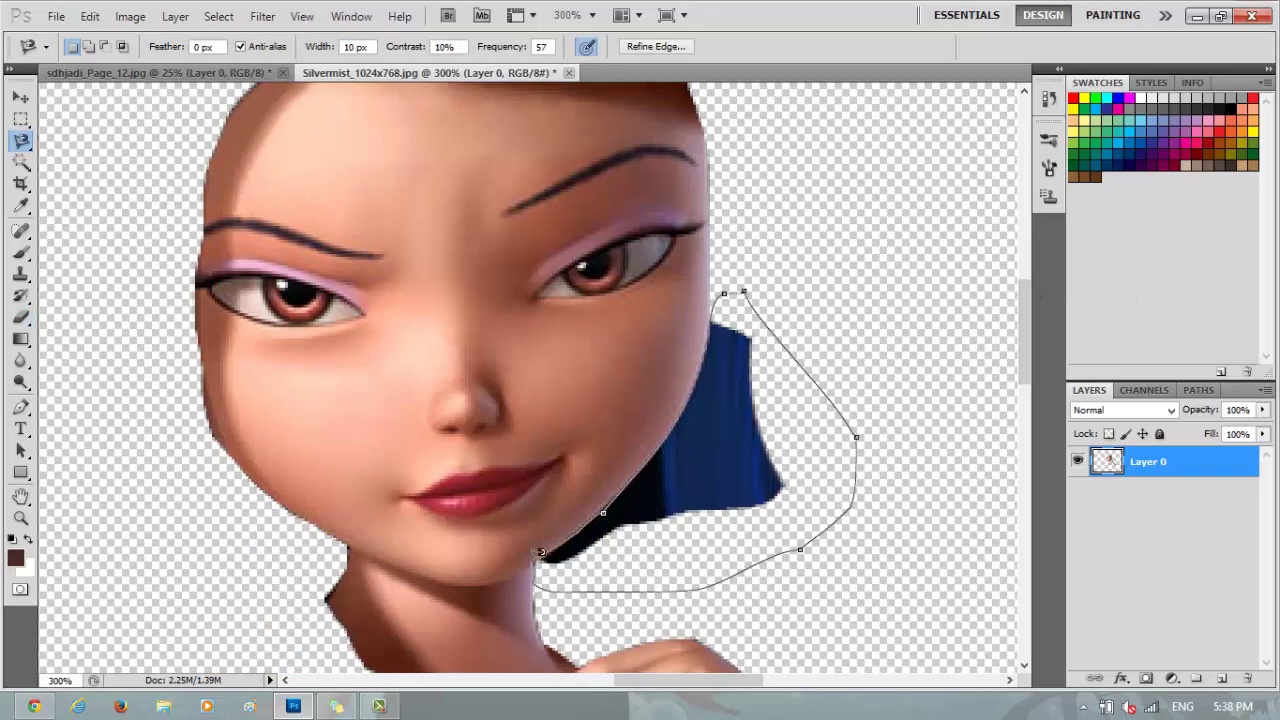
{"action": "left_click", "coordinate": [541, 551]}
{"action": "key", "text": "e"}
{"action": "left_click_drag", "start_coordinate": [660, 430], "coordinate": [900, 243]}
{"action": "key", "text": "ctrl+d"}
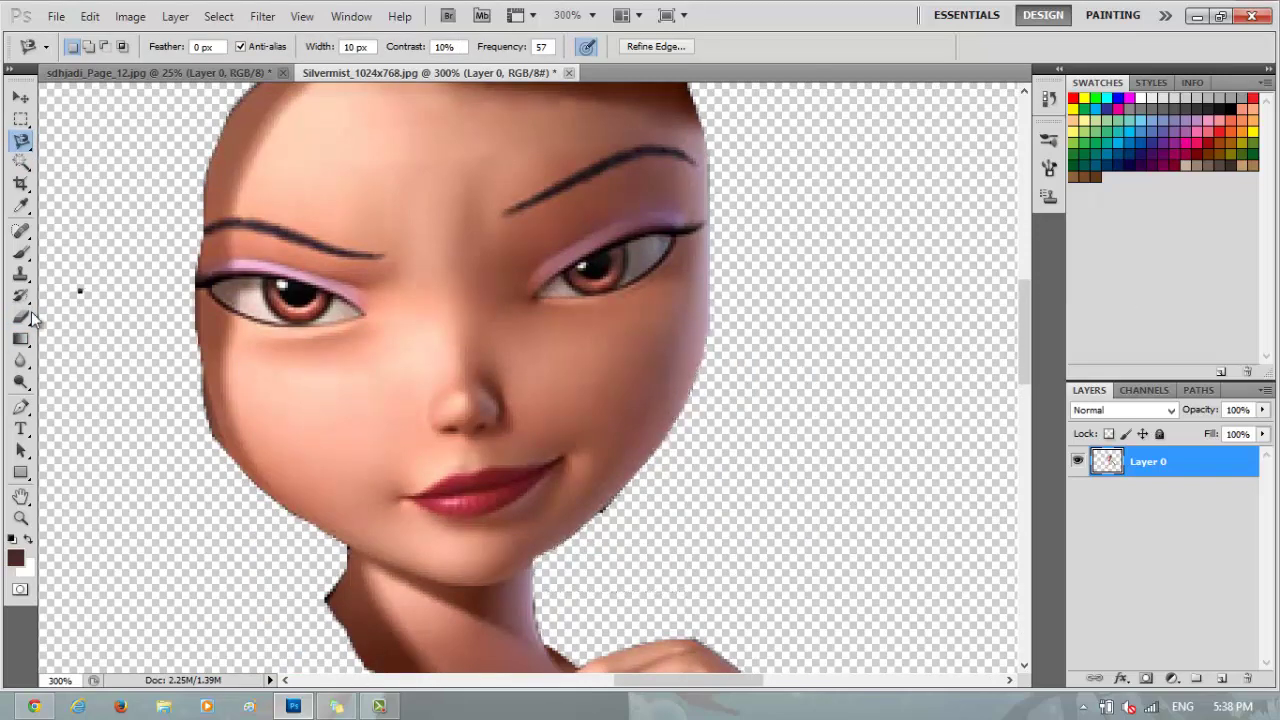
Step: Reduce the eraser to 23 px and remove blue dress remnants around the wrist and fist, using the Magic Eraser as well
{"action": "left_click", "coordinate": [22, 317]}
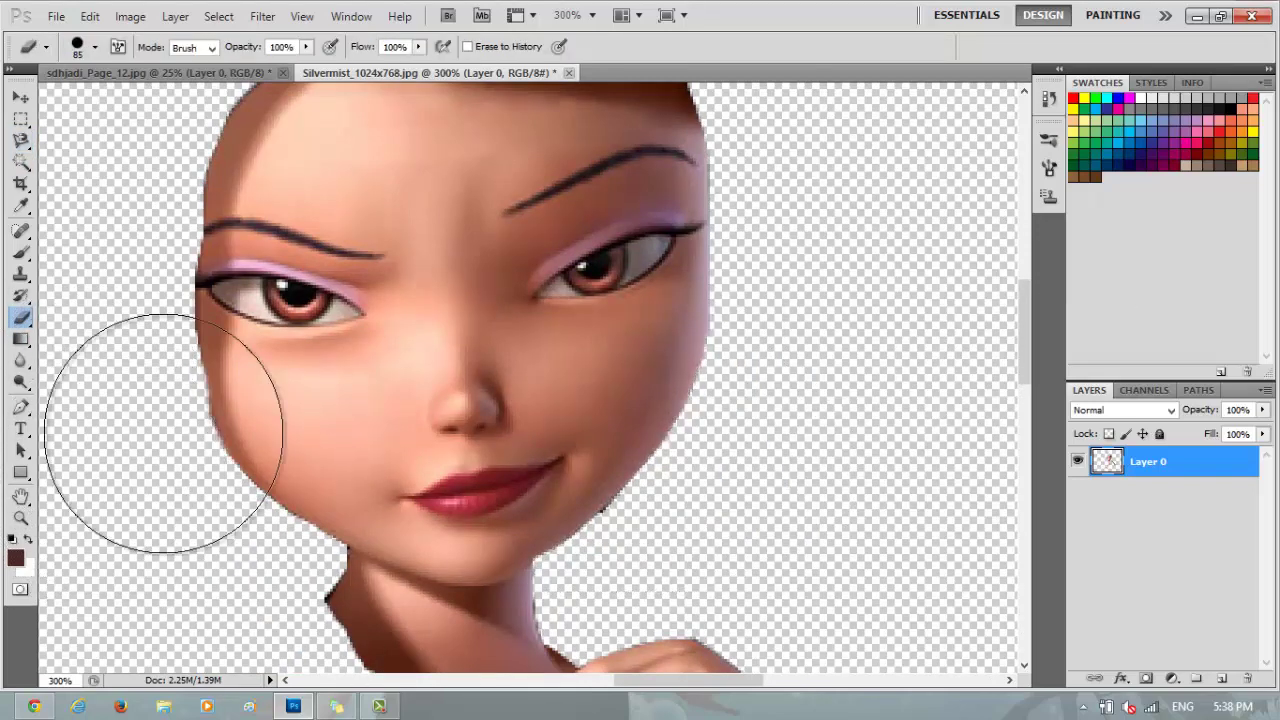
{"action": "left_click", "coordinate": [87, 51]}
{"action": "key", "text": "Return"}
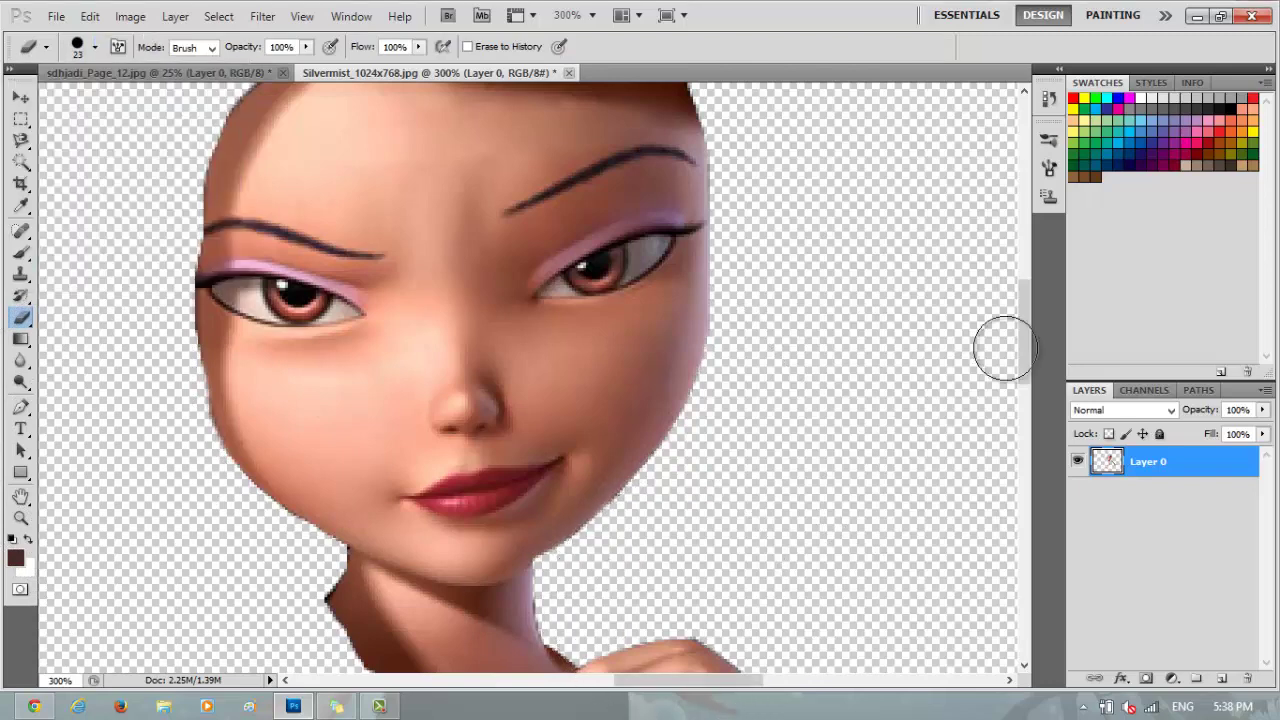
{"action": "scroll", "coordinate": [997, 491], "scroll_direction": "down", "scroll_amount": 10}
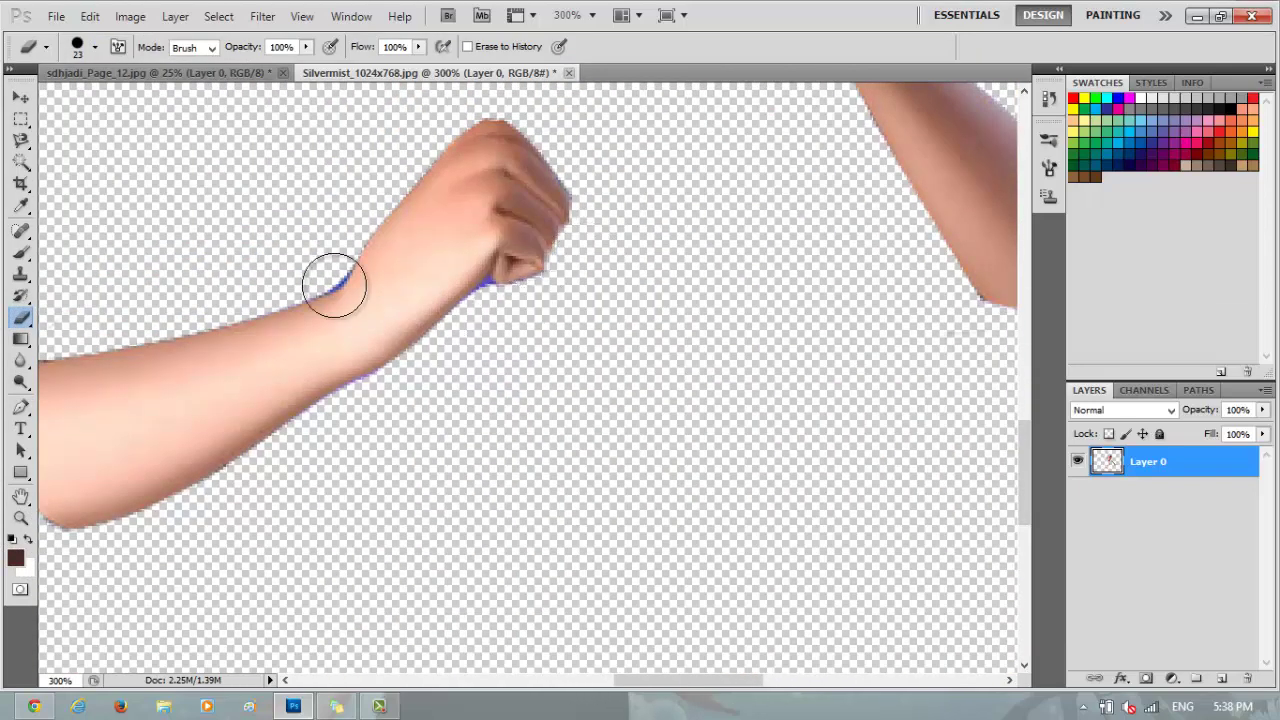
{"action": "left_click_drag", "start_coordinate": [22, 317], "coordinate": [90, 348]}
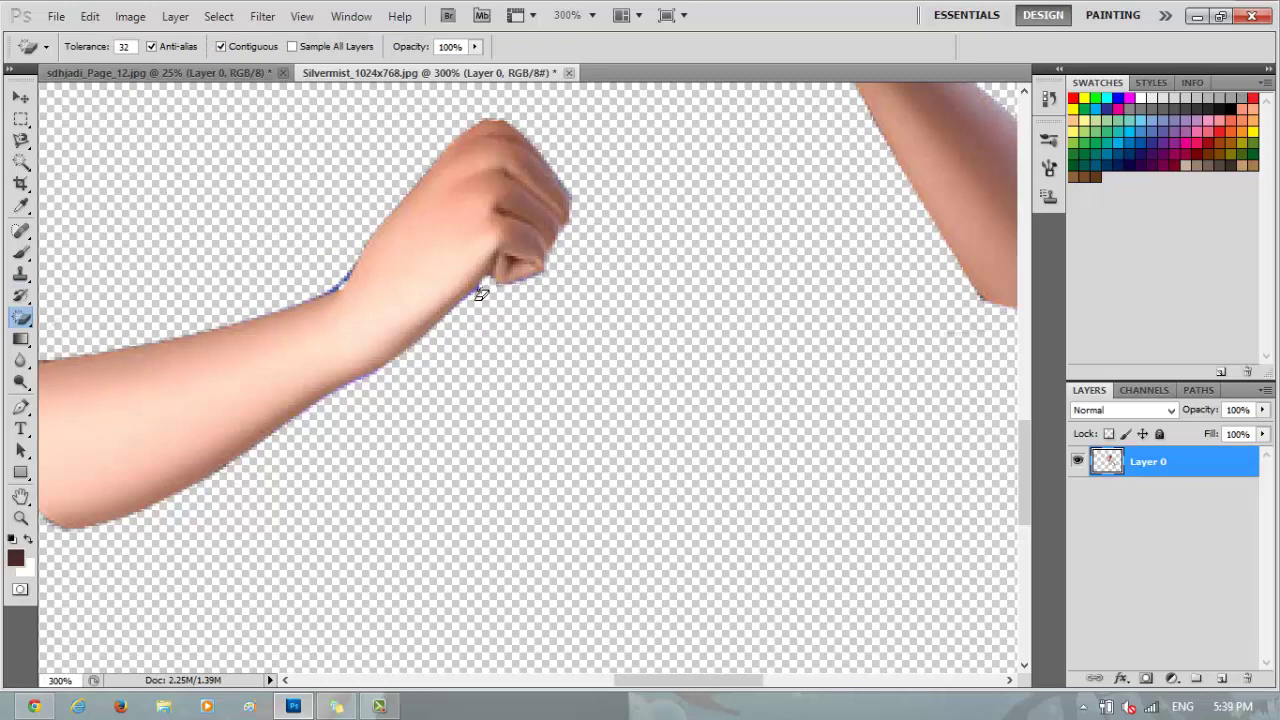
Step: In the Stella document, add a new layer below Layer 0 and paint it black with a 2500 px brush
{"action": "left_click", "coordinate": [155, 72]}
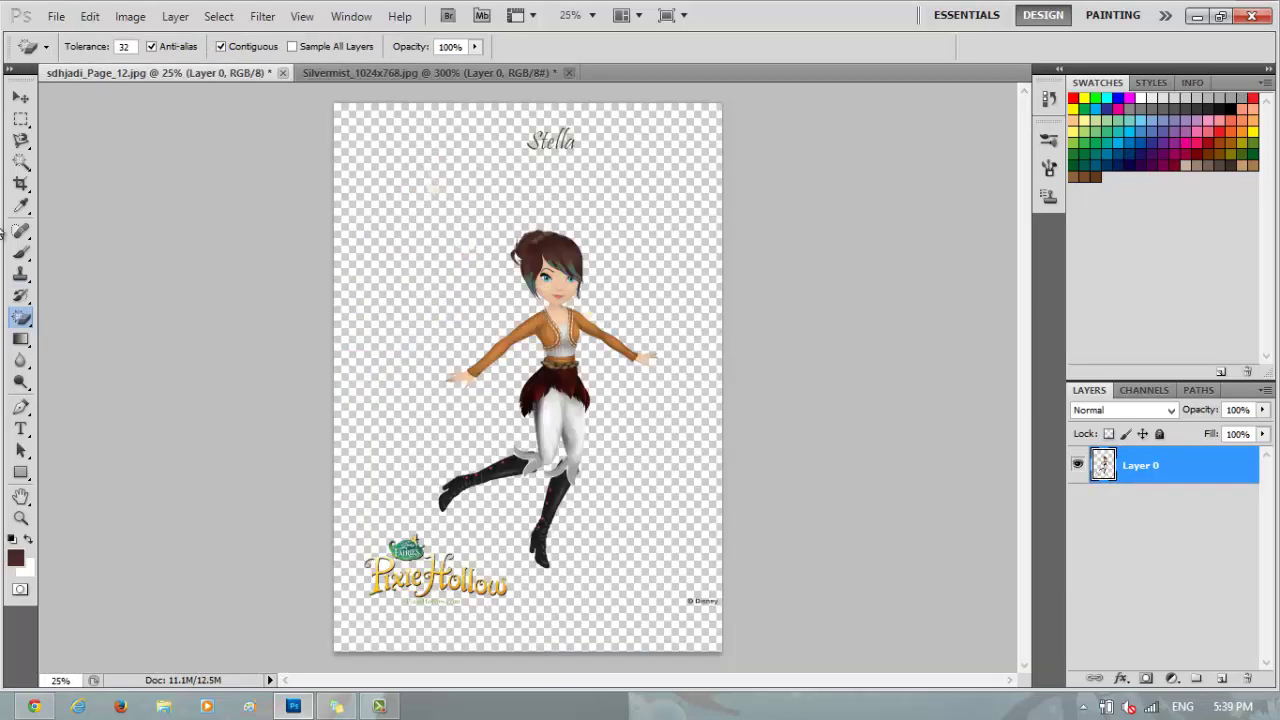
{"action": "key", "text": "z"}
{"action": "left_click", "coordinate": [442, 327]}
{"action": "left_click", "coordinate": [442, 327]}
{"action": "left_click", "coordinate": [442, 327]}
{"action": "left_click", "coordinate": [442, 327]}
{"action": "left_click", "coordinate": [442, 327]}
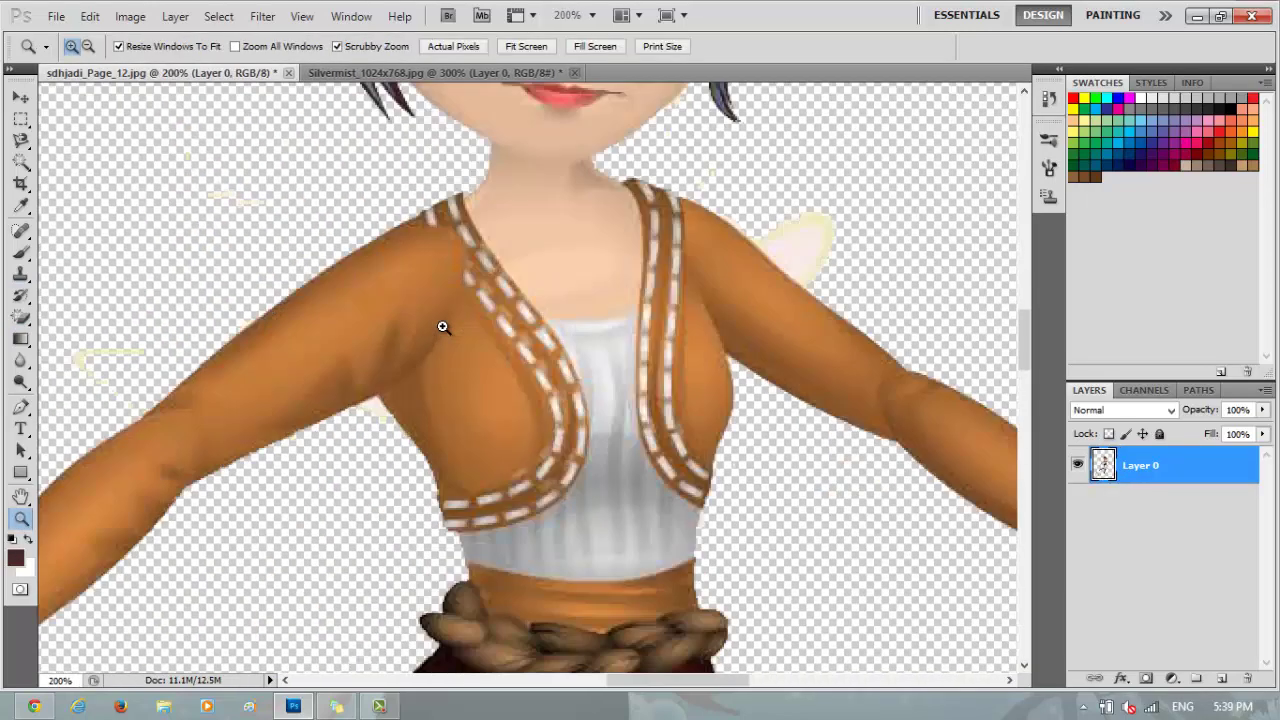
{"action": "left_click", "coordinate": [1220, 679]}
{"action": "key", "text": "b"}
{"action": "key", "text": "d"}
{"action": "left_click", "coordinate": [88, 47]}
{"action": "left_click", "coordinate": [832, 452]}
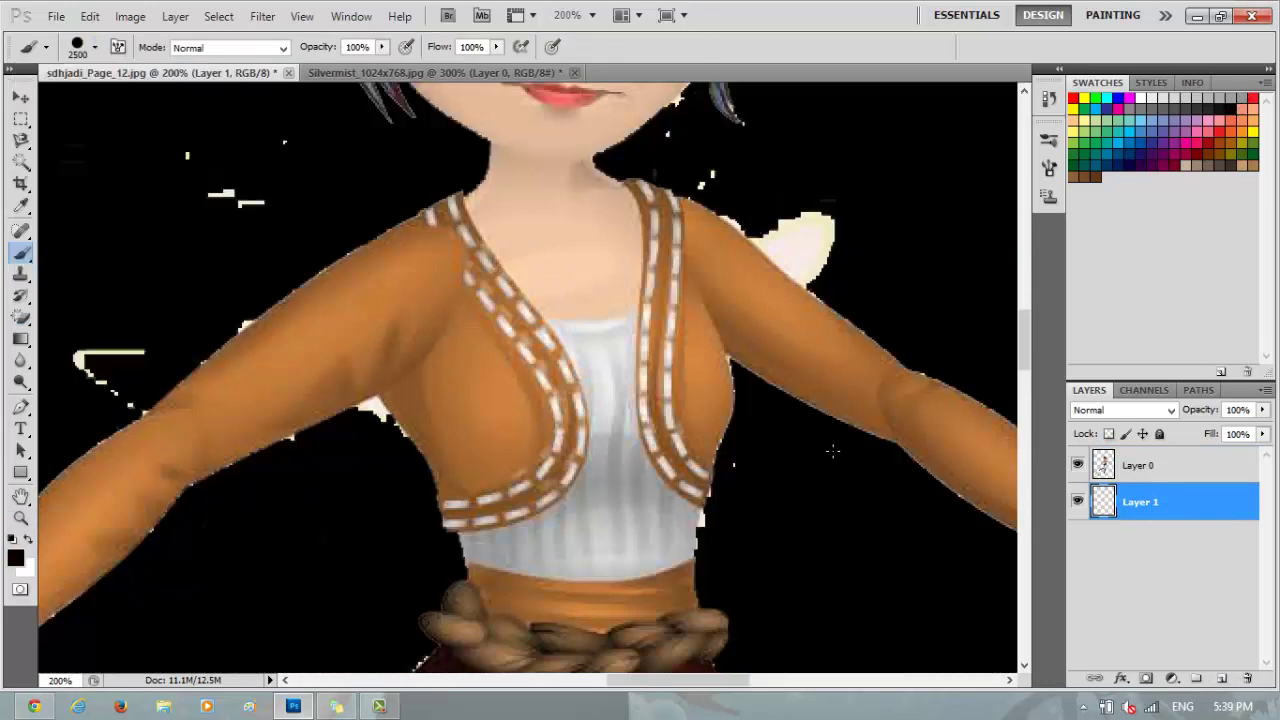
Step: Erase the leftover wing fragments and specks around the shoulders and arms on Layer 0 with the 23 px eraser
{"action": "key", "text": "alt+bracketright"}
{"action": "mouse_move", "coordinate": [80, 352]}
{"action": "left_mouse_down"}
{"action": "mouse_move", "coordinate": [100, 386]}
{"action": "mouse_move", "coordinate": [140, 408]}
{"action": "left_mouse_up"}
{"action": "left_click_drag", "start_coordinate": [234, 300], "coordinate": [245, 325]}
{"action": "left_click_drag", "start_coordinate": [369, 430], "coordinate": [295, 440]}
{"action": "mouse_move", "coordinate": [749, 274]}
{"action": "left_mouse_down"}
{"action": "mouse_move", "coordinate": [824, 266]}
{"action": "mouse_move", "coordinate": [773, 239]}
{"action": "mouse_move", "coordinate": [687, 157]}
{"action": "mouse_move", "coordinate": [687, 119]}
{"action": "mouse_move", "coordinate": [674, 147]}
{"action": "mouse_move", "coordinate": [691, 114]}
{"action": "mouse_move", "coordinate": [693, 178]}
{"action": "left_mouse_up"}
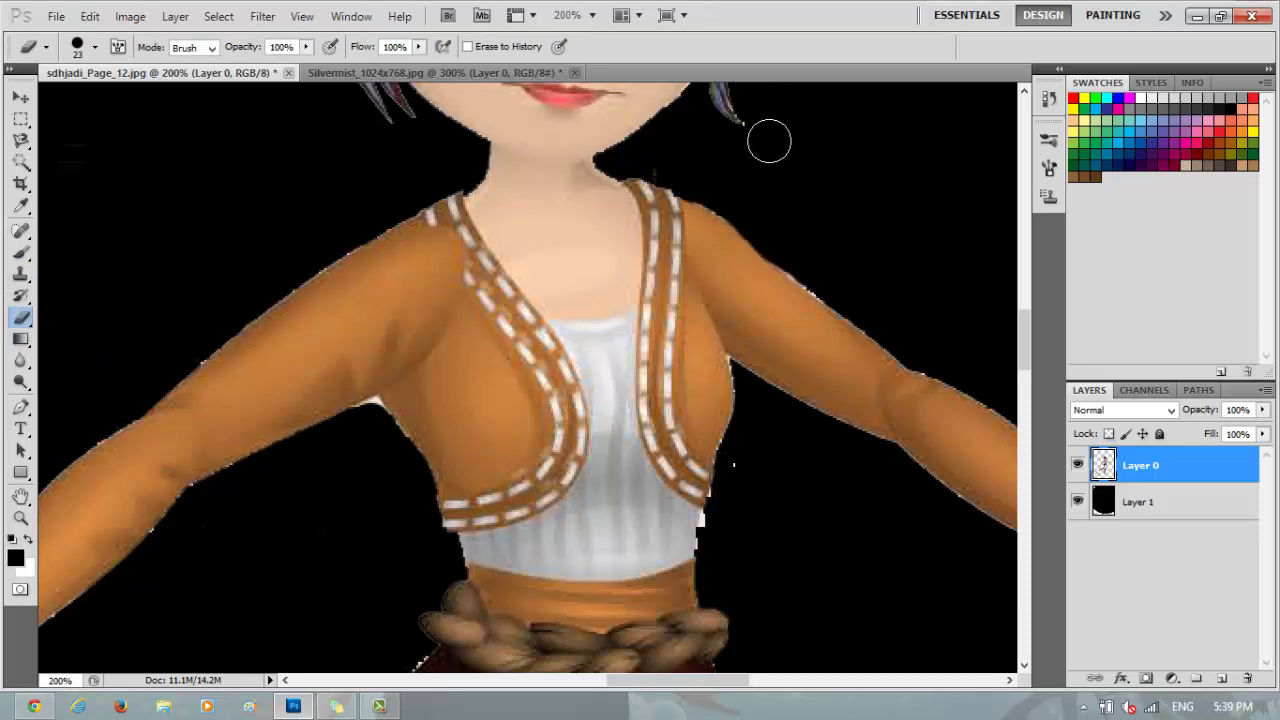
{"action": "left_click_drag", "start_coordinate": [20, 318], "coordinate": [90, 358]}
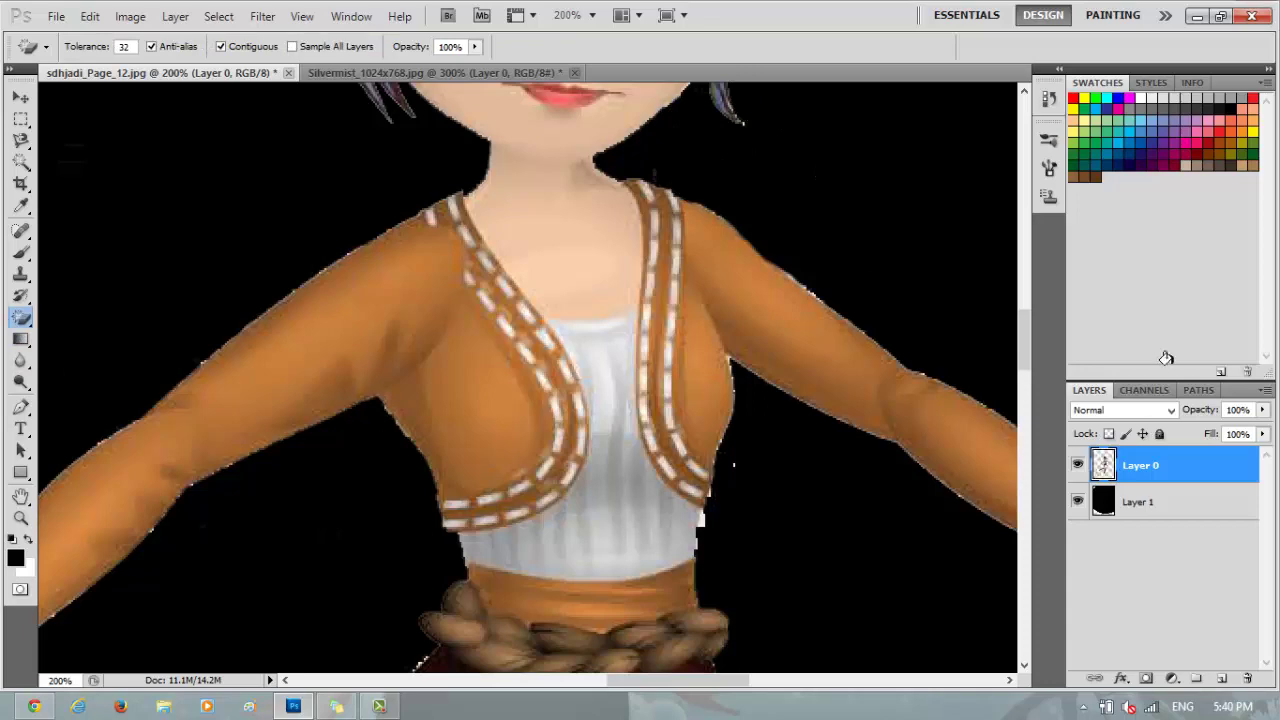
Step: Try to remove the white remnant beside the waist with the Magic Eraser, and undo it
{"action": "left_click", "coordinate": [701, 520]}
{"action": "key", "text": "ctrl+z"}
{"action": "scroll", "coordinate": [1010, 418], "scroll_direction": "down", "scroll_amount": 5}
{"action": "scroll", "coordinate": [1010, 418], "scroll_direction": "down", "scroll_amount": 3}
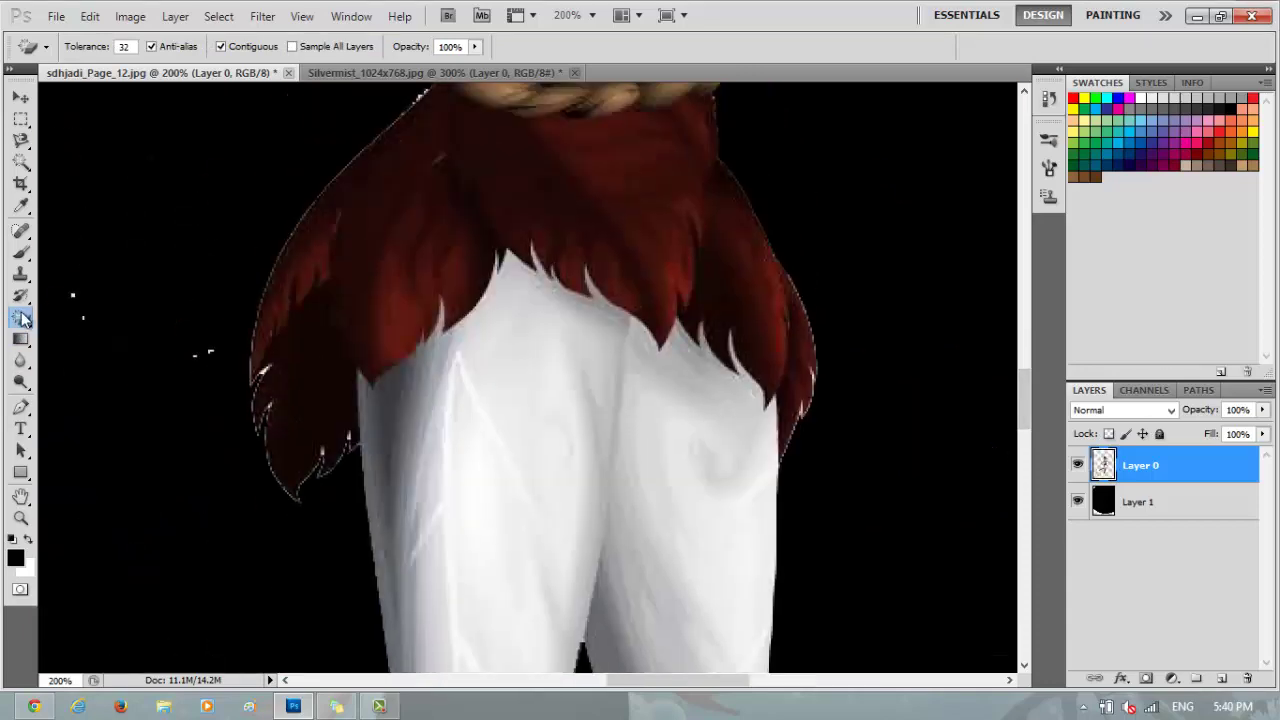
{"action": "key", "text": "shift+e"}
{"action": "scroll", "coordinate": [1021, 339], "scroll_direction": "up", "scroll_amount": 8}
Step: Enlarge the eraser to 123 px and erase the golden logo lettering beside the boots
{"action": "left_click_drag", "start_coordinate": [1035, 344], "coordinate": [1028, 536]}
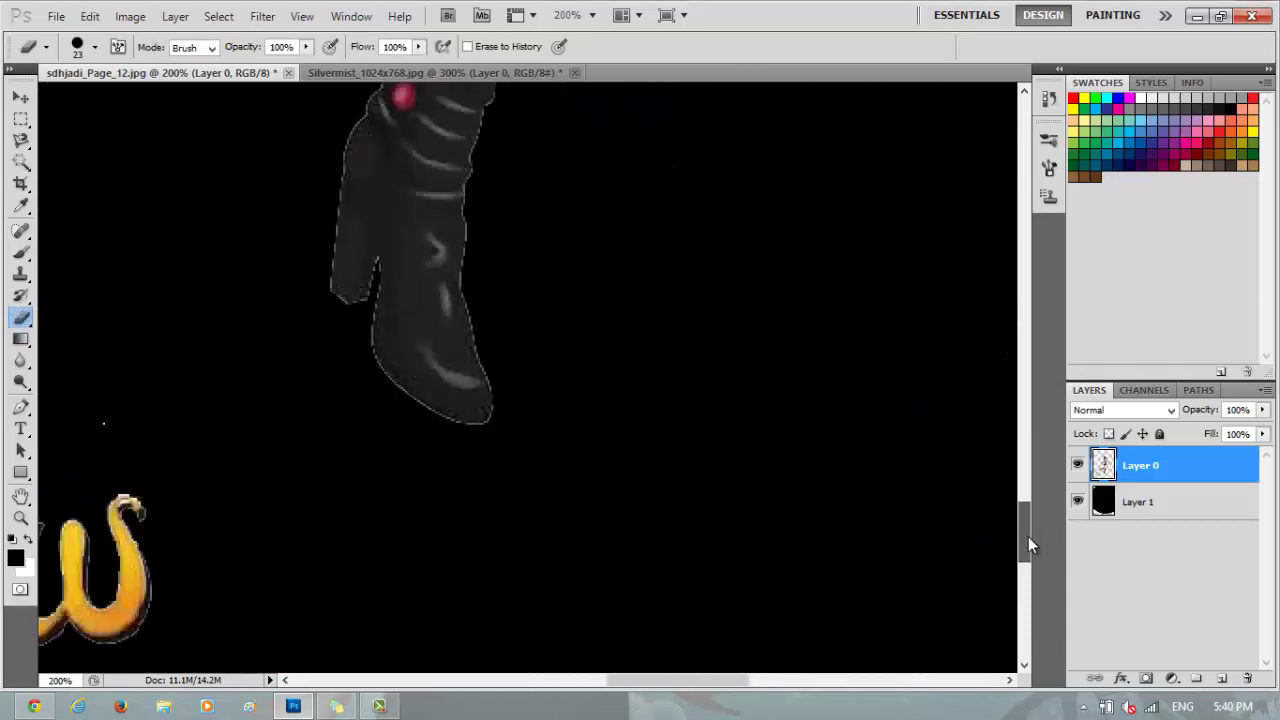
{"action": "scroll", "coordinate": [399, 659], "scroll_direction": "left", "scroll_amount": 5}
{"action": "left_click_drag", "start_coordinate": [399, 659], "coordinate": [530, 560]}
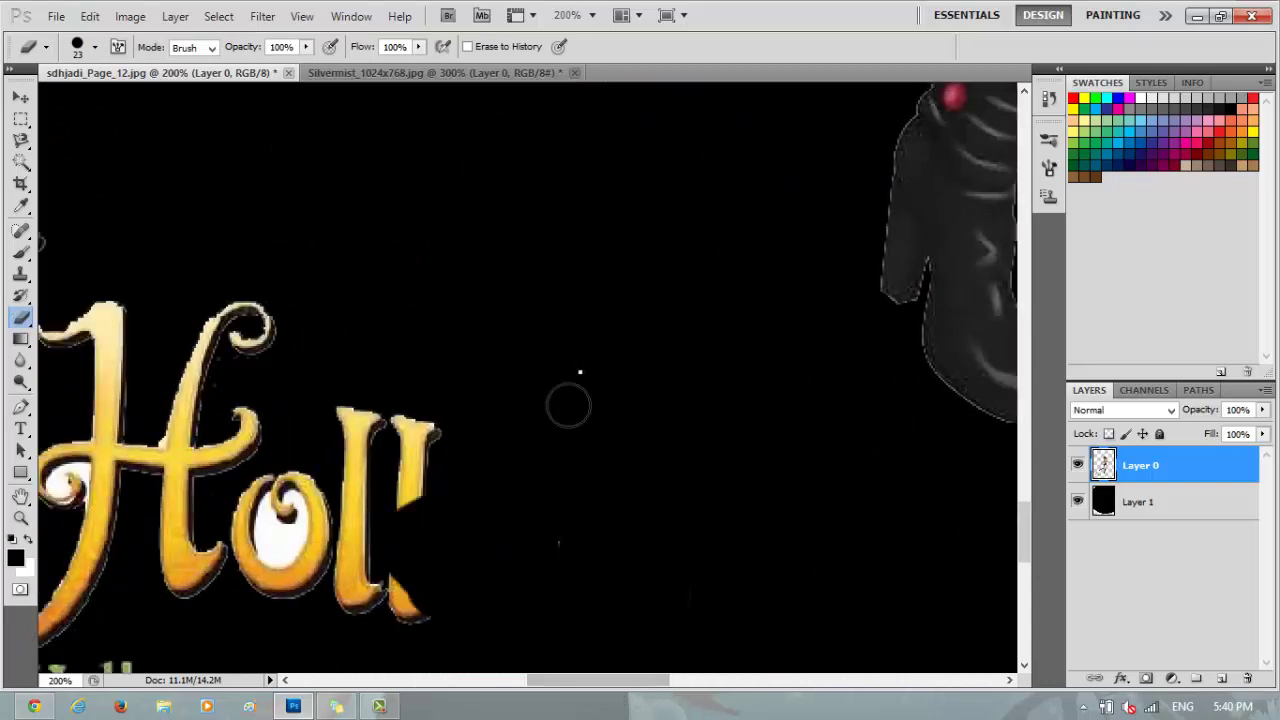
{"action": "left_click", "coordinate": [95, 46]}
{"action": "left_click_drag", "start_coordinate": [45, 95], "coordinate": [62, 95]}
{"action": "mouse_move", "coordinate": [400, 450]}
{"action": "left_mouse_down"}
{"action": "mouse_move", "coordinate": [177, 434]}
{"action": "mouse_move", "coordinate": [988, 488]}
{"action": "left_mouse_up"}
{"action": "scroll", "coordinate": [1000, 545], "scroll_direction": "down", "scroll_amount": 5}
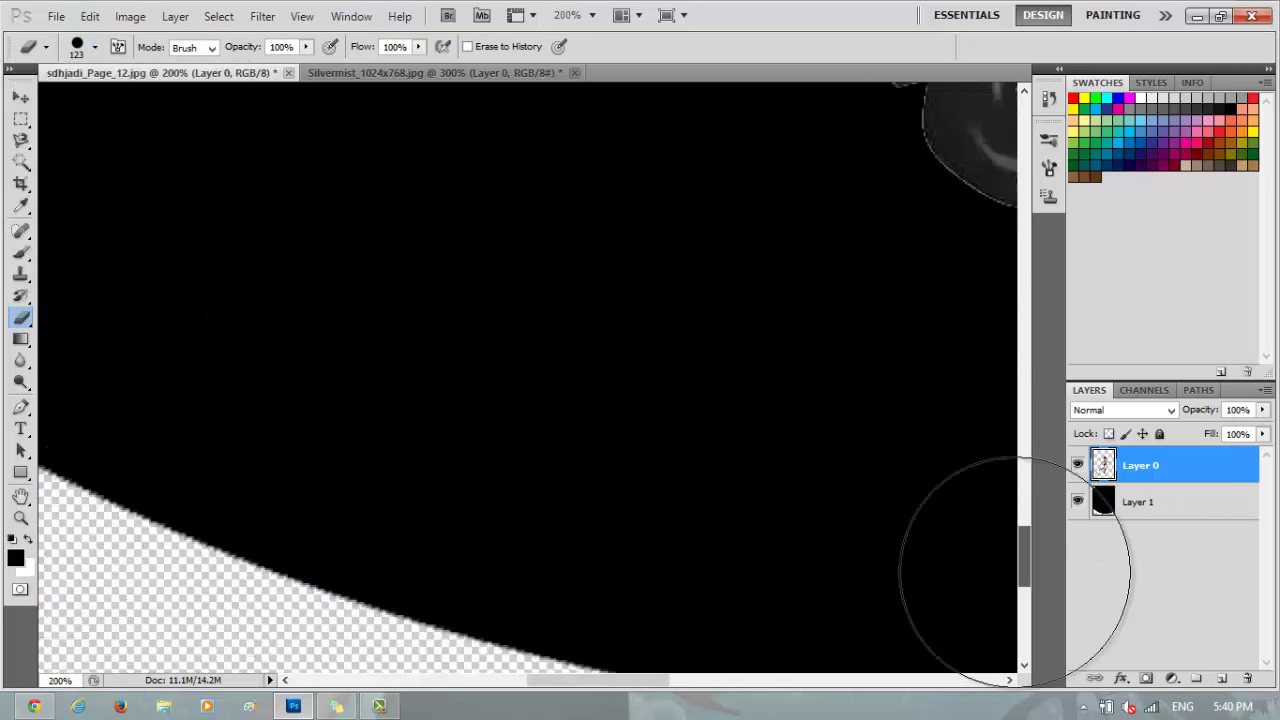
{"action": "scroll", "coordinate": [366, 206], "scroll_direction": "left", "scroll_amount": 5}
{"action": "left_click", "coordinate": [370, 206]}
Step: Start a Polygonal Lasso outline at the shoulder, running across the armpit and down the vest's side to the belt
{"action": "left_click", "coordinate": [20, 517]}
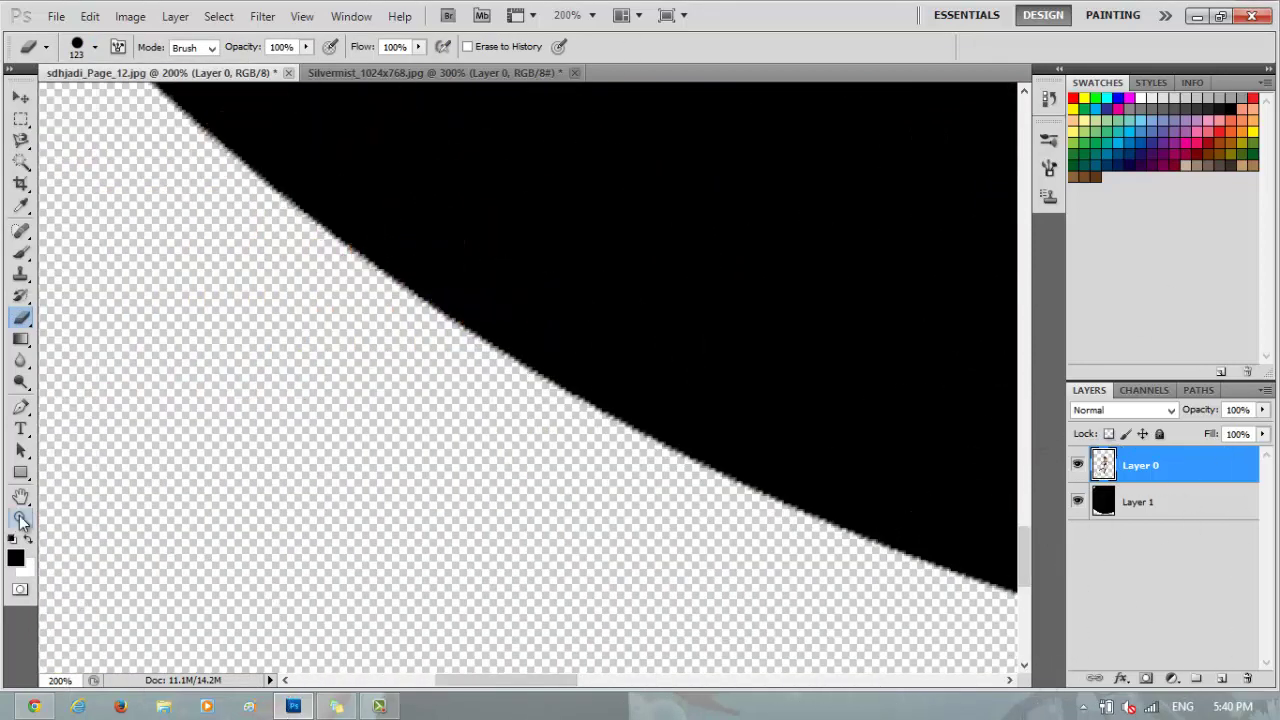
{"action": "left_click", "coordinate": [234, 208], "text": "alt"}
{"action": "left_click", "coordinate": [238, 212], "text": "alt"}
{"action": "left_click", "coordinate": [657, 451]}
{"action": "key", "text": "ctrl+plus"}
{"action": "key", "text": "ctrl+plus"}
{"action": "key", "text": "ctrl+plus"}
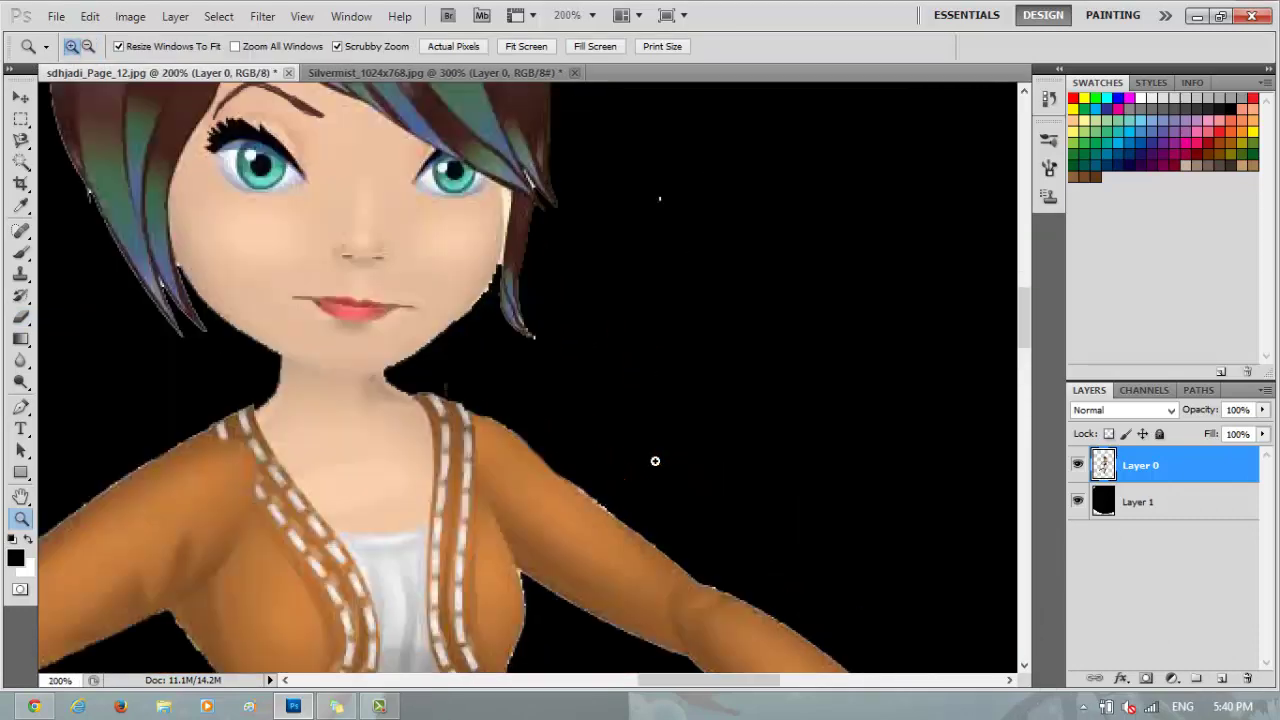
{"action": "scroll", "coordinate": [954, 380], "scroll_direction": "down", "scroll_amount": 3}
{"action": "right_click", "coordinate": [20, 138]}
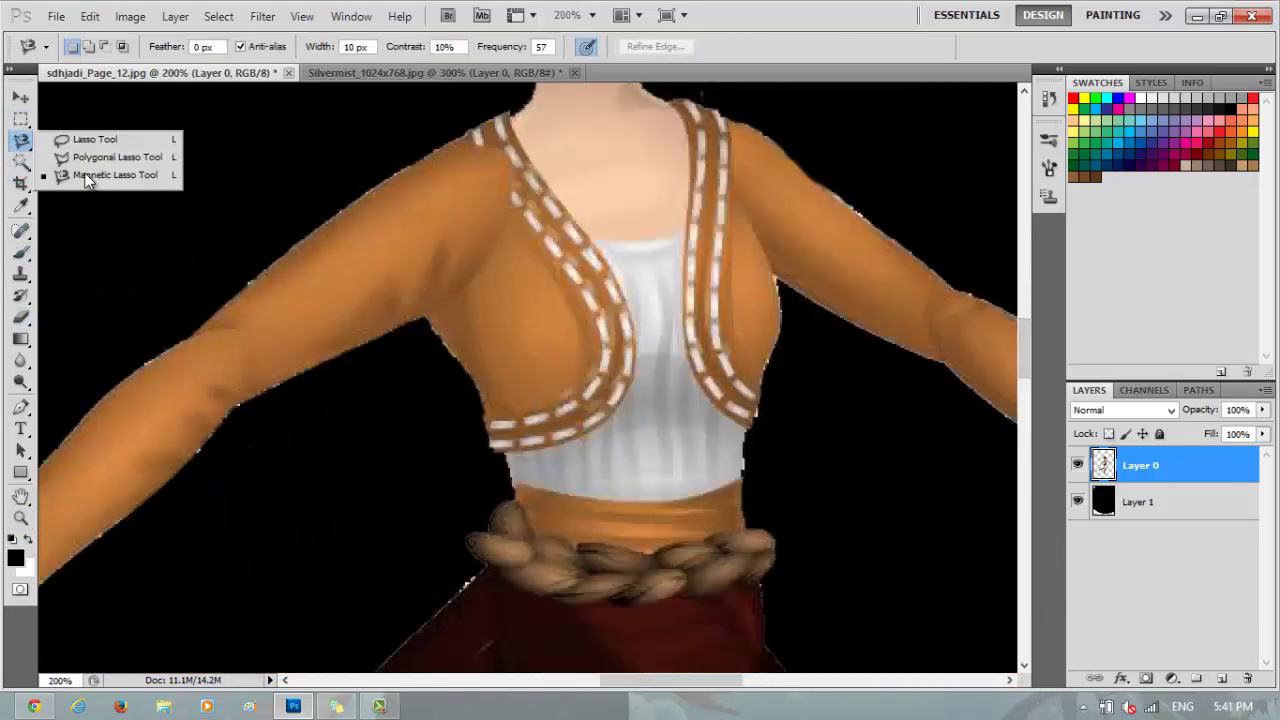
{"action": "left_click", "coordinate": [100, 155]}
{"action": "left_click", "coordinate": [415, 165]}
{"action": "left_click", "coordinate": [436, 352]}
{"action": "left_click", "coordinate": [475, 497]}
{"action": "left_click", "coordinate": [438, 550]}
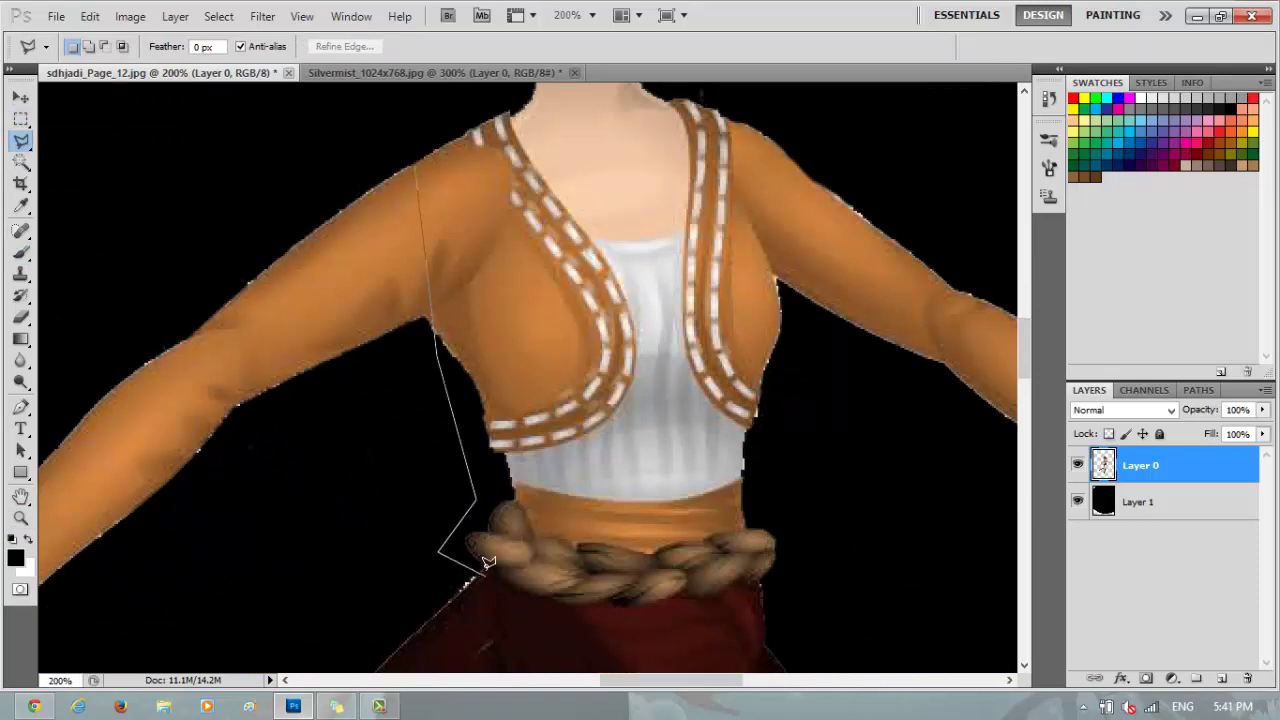
Step: Continue the outline under the braided belt, up the opposite side and along the neckline, close it, and copy the vest
{"action": "left_click", "coordinate": [516, 589]}
{"action": "left_click", "coordinate": [607, 608]}
{"action": "left_click", "coordinate": [772, 587]}
{"action": "left_click", "coordinate": [789, 426]}
{"action": "left_click", "coordinate": [786, 287]}
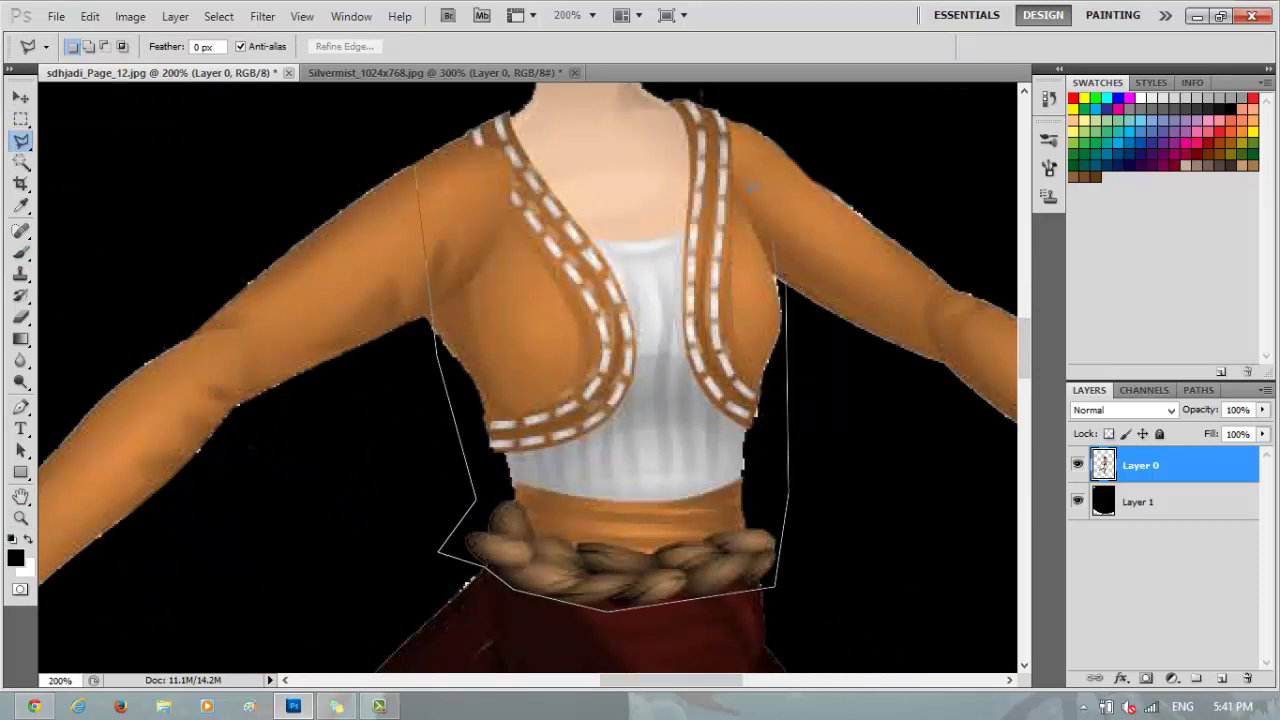
{"action": "left_click", "coordinate": [738, 112]}
{"action": "left_click", "coordinate": [690, 89]}
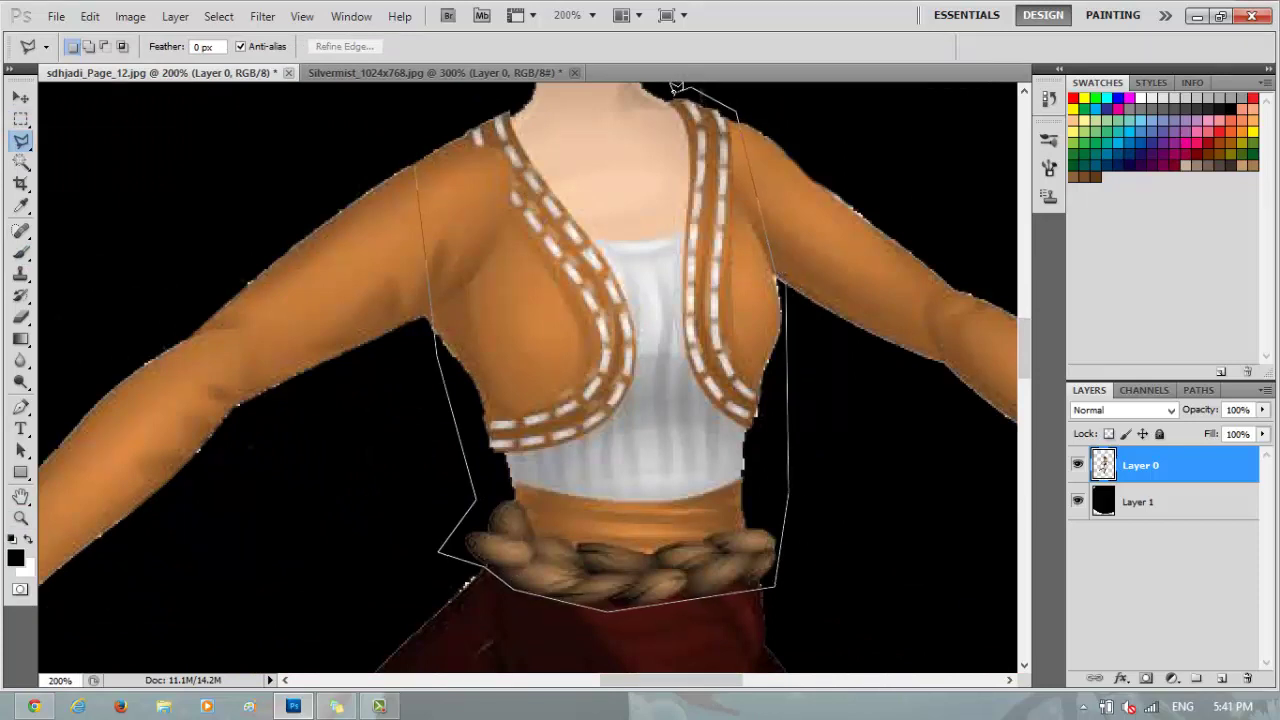
{"action": "left_click", "coordinate": [686, 234]}
{"action": "left_click", "coordinate": [595, 242]}
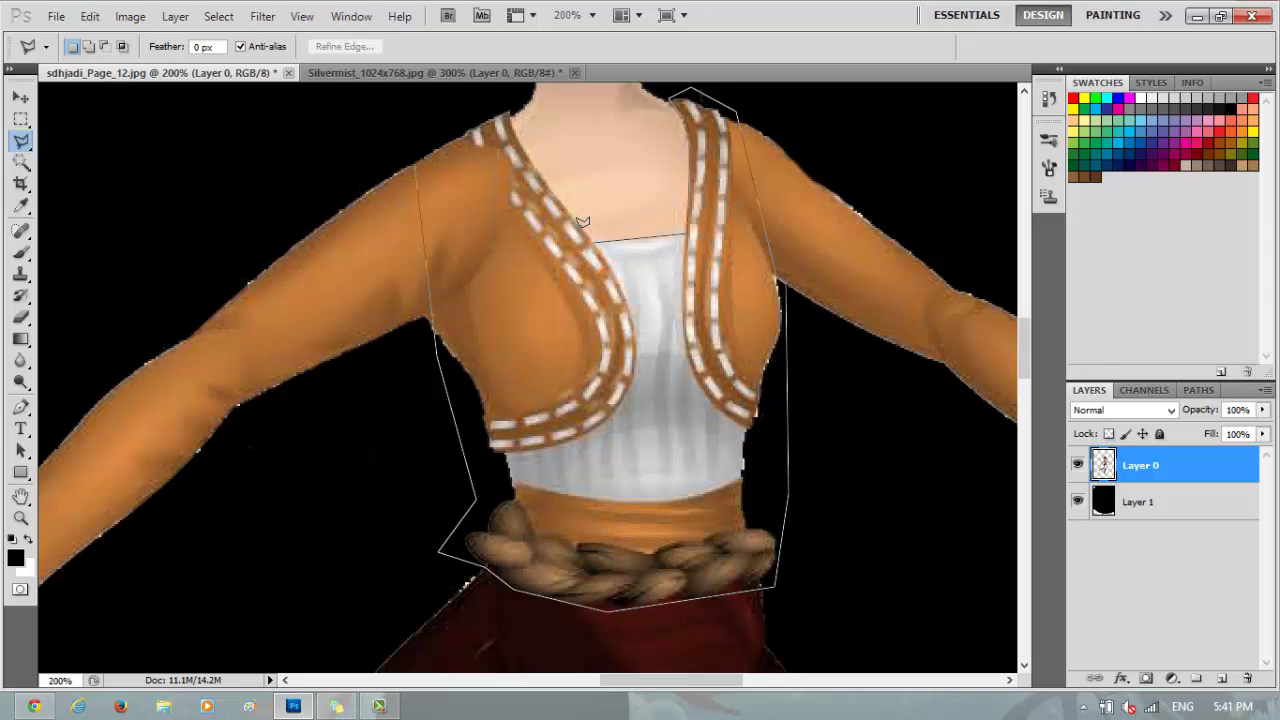
{"action": "left_click", "coordinate": [510, 110]}
{"action": "left_click", "coordinate": [414, 152]}
{"action": "left_click", "coordinate": [90, 16]}
{"action": "left_click", "coordinate": [110, 134]}
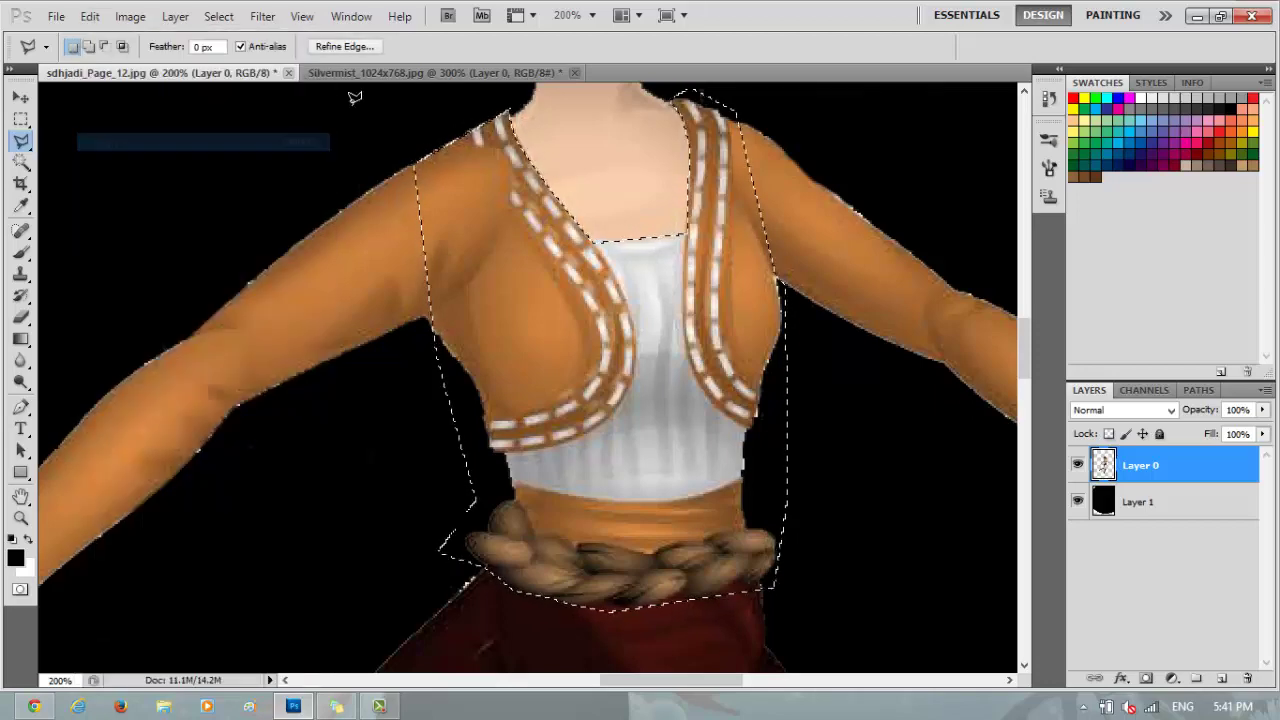
Step: Switch to the Silvermist document, zoom out to 66.7%, and paste the copied vest
{"action": "left_click", "coordinate": [430, 73]}
{"action": "key", "text": "z"}
{"action": "left_click", "coordinate": [88, 46]}
{"action": "key", "text": "ctrl+minus"}
{"action": "key", "text": "ctrl+minus"}
{"action": "key", "text": "ctrl+minus"}
{"action": "left_click", "coordinate": [90, 16]}
{"action": "left_click", "coordinate": [130, 172]}
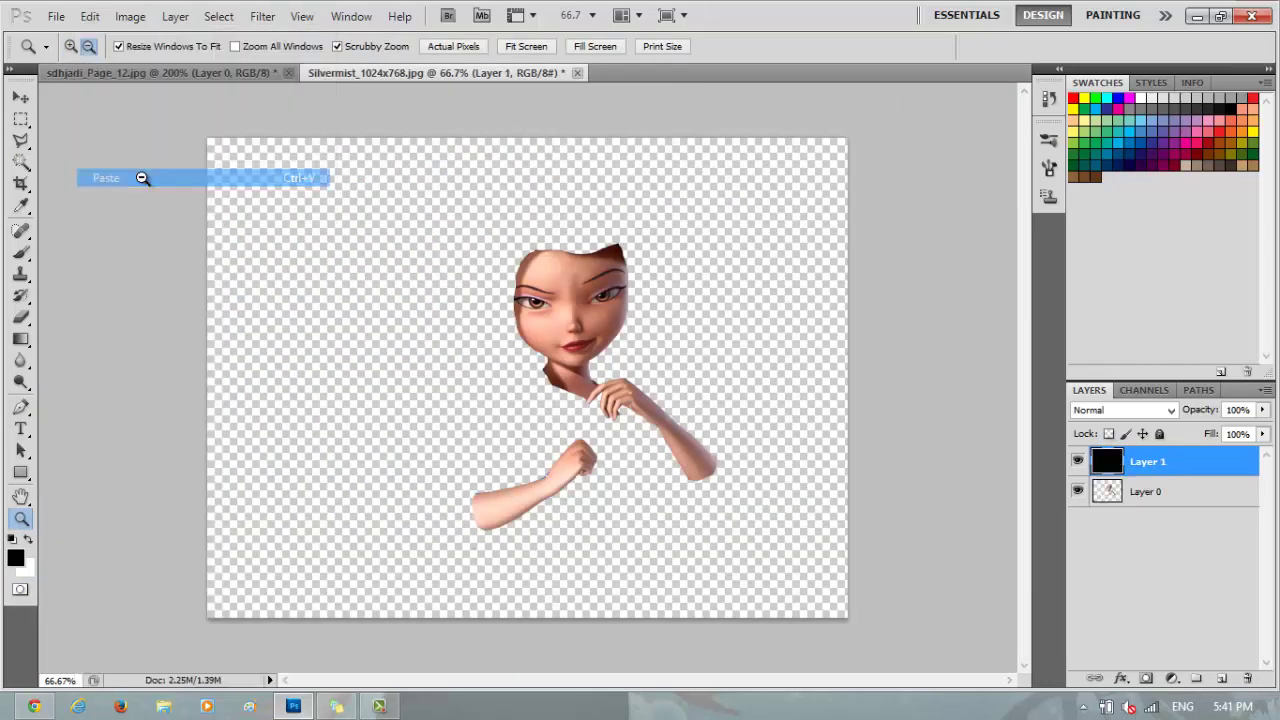
Step: Move the pasted vest beneath Silvermist's neck, resize it to fit the body, and apply the transform
{"action": "key", "text": "v"}
{"action": "left_click_drag", "start_coordinate": [577, 514], "coordinate": [632, 578]}
{"action": "left_click_drag", "start_coordinate": [676, 628], "coordinate": [641, 549]}
{"action": "left_click_drag", "start_coordinate": [497, 370], "coordinate": [502, 358]}
{"action": "left_click", "coordinate": [20, 472]}
{"action": "key", "text": "Return"}
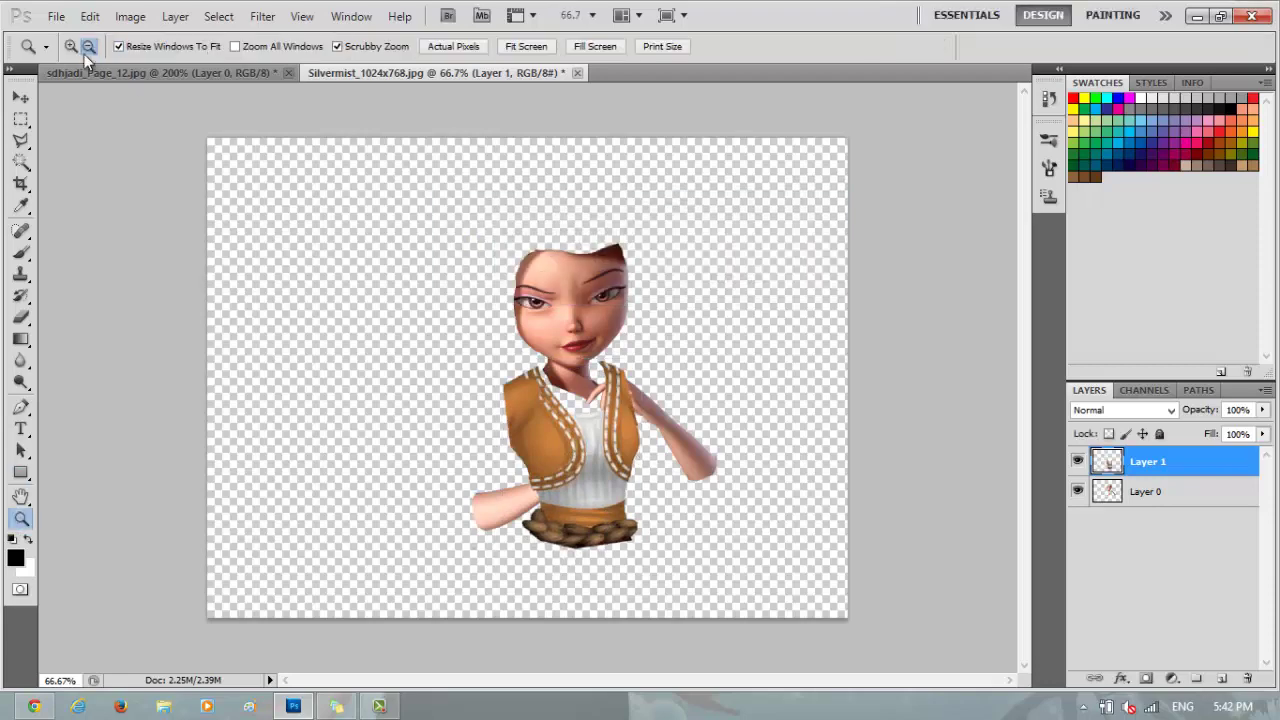
Step: Set the eraser to 24 px and erase the vest's shoulder strap above the raised hand on Layer 1
{"action": "left_click", "coordinate": [257, 463]}
{"action": "left_click", "coordinate": [214, 366]}
{"action": "key", "text": "e"}
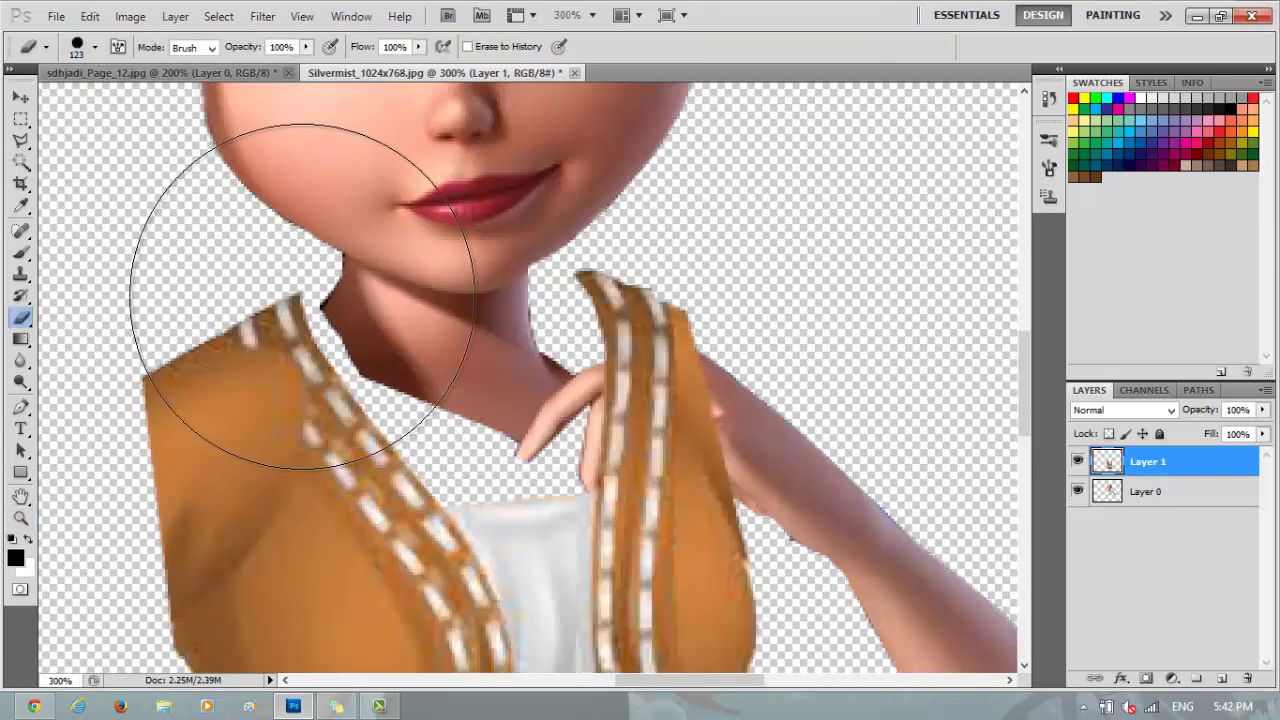
{"action": "left_click", "coordinate": [94, 46]}
{"action": "type", "text": "24"}
{"action": "key", "text": "Return"}
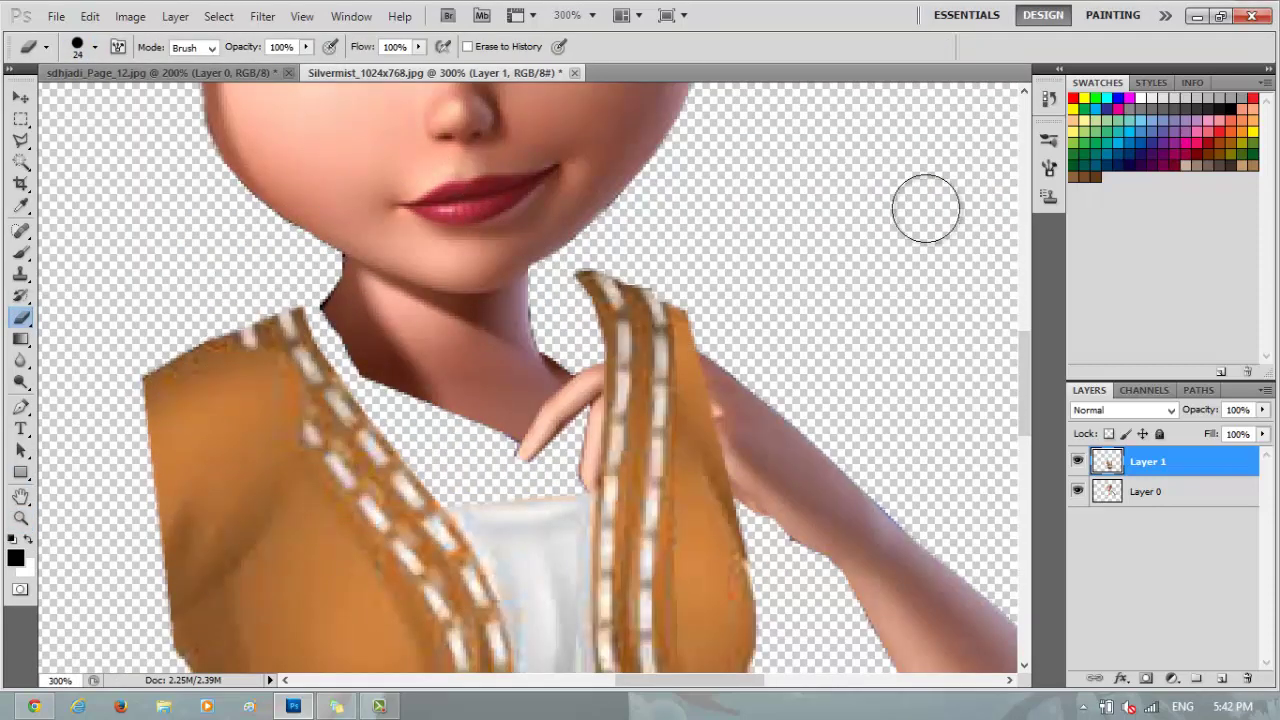
{"action": "mouse_move", "coordinate": [598, 249]}
{"action": "left_mouse_down"}
{"action": "mouse_move", "coordinate": [702, 341]}
{"action": "mouse_move", "coordinate": [571, 319]}
{"action": "mouse_move", "coordinate": [609, 343]}
{"action": "left_mouse_up"}
Step: Place Layer 0 above Layer 1 and outline the raised hand and fingers with the Magnetic Lasso
{"action": "left_click", "coordinate": [1145, 491]}
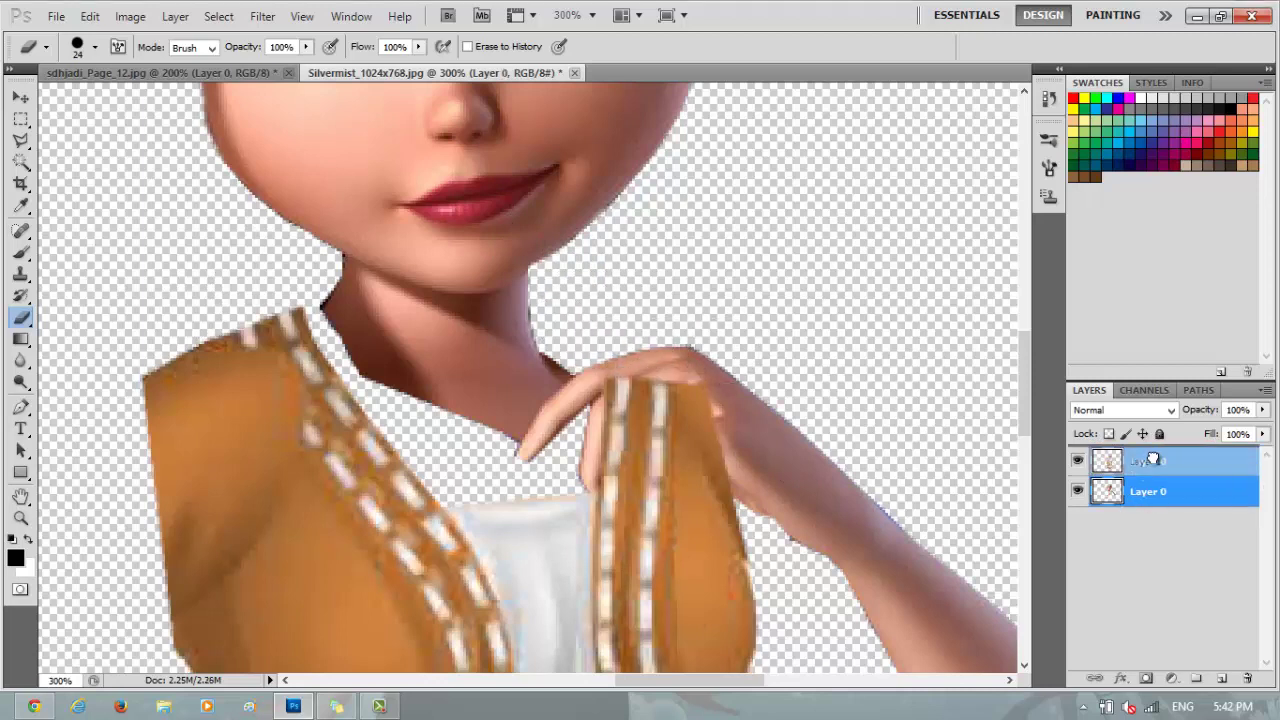
{"action": "left_click_drag", "start_coordinate": [1145, 491], "coordinate": [1145, 455]}
{"action": "right_click", "coordinate": [21, 140]}
{"action": "left_click", "coordinate": [90, 182]}
{"action": "mouse_move", "coordinate": [672, 468]}
{"action": "left_mouse_down"}
{"action": "mouse_move", "coordinate": [655, 528]}
{"action": "mouse_move", "coordinate": [586, 485]}
{"action": "mouse_move", "coordinate": [580, 426]}
{"action": "mouse_move", "coordinate": [599, 392]}
{"action": "mouse_move", "coordinate": [538, 455]}
{"action": "mouse_move", "coordinate": [509, 451]}
{"action": "mouse_move", "coordinate": [527, 450]}
{"action": "mouse_move", "coordinate": [567, 368]}
{"action": "mouse_move", "coordinate": [684, 324]}
{"action": "mouse_move", "coordinate": [769, 378]}
{"action": "mouse_move", "coordinate": [827, 444]}
{"action": "mouse_move", "coordinate": [748, 549]}
{"action": "mouse_move", "coordinate": [677, 458]}
{"action": "left_mouse_up"}
{"action": "left_click", "coordinate": [677, 458]}
Step: Return Layer 1 to the top, remove the vest covering the selected hand, and deselect
{"action": "left_click", "coordinate": [1145, 491]}
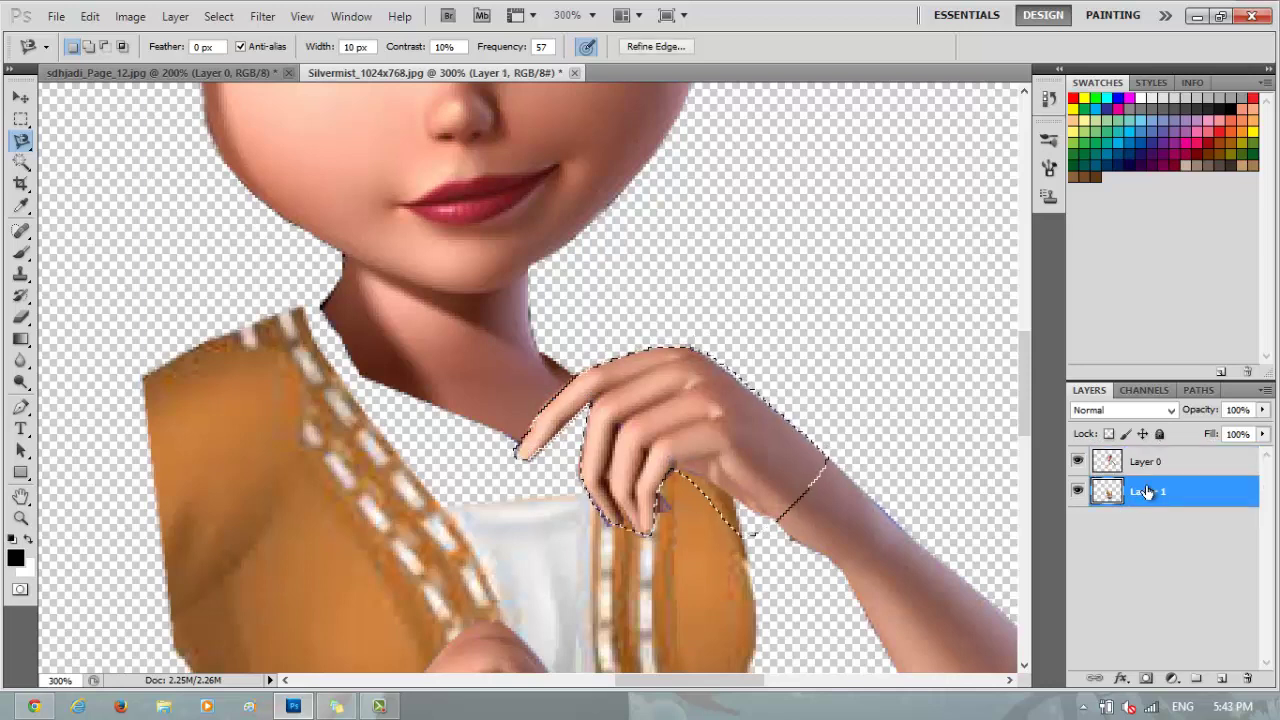
{"action": "left_click_drag", "start_coordinate": [1145, 491], "coordinate": [1145, 455]}
{"action": "key", "text": "b"}
{"action": "mouse_move", "coordinate": [648, 525]}
{"action": "left_mouse_down"}
{"action": "mouse_move", "coordinate": [720, 394]}
{"action": "mouse_move", "coordinate": [773, 494]}
{"action": "mouse_move", "coordinate": [616, 462]}
{"action": "mouse_move", "coordinate": [622, 504]}
{"action": "mouse_move", "coordinate": [648, 412]}
{"action": "mouse_move", "coordinate": [765, 468]}
{"action": "mouse_move", "coordinate": [653, 436]}
{"action": "mouse_move", "coordinate": [553, 568]}
{"action": "mouse_move", "coordinate": [553, 516]}
{"action": "mouse_move", "coordinate": [737, 451]}
{"action": "left_mouse_up"}
{"action": "left_click", "coordinate": [21, 140]}
{"action": "key", "text": "ctrl+d"}
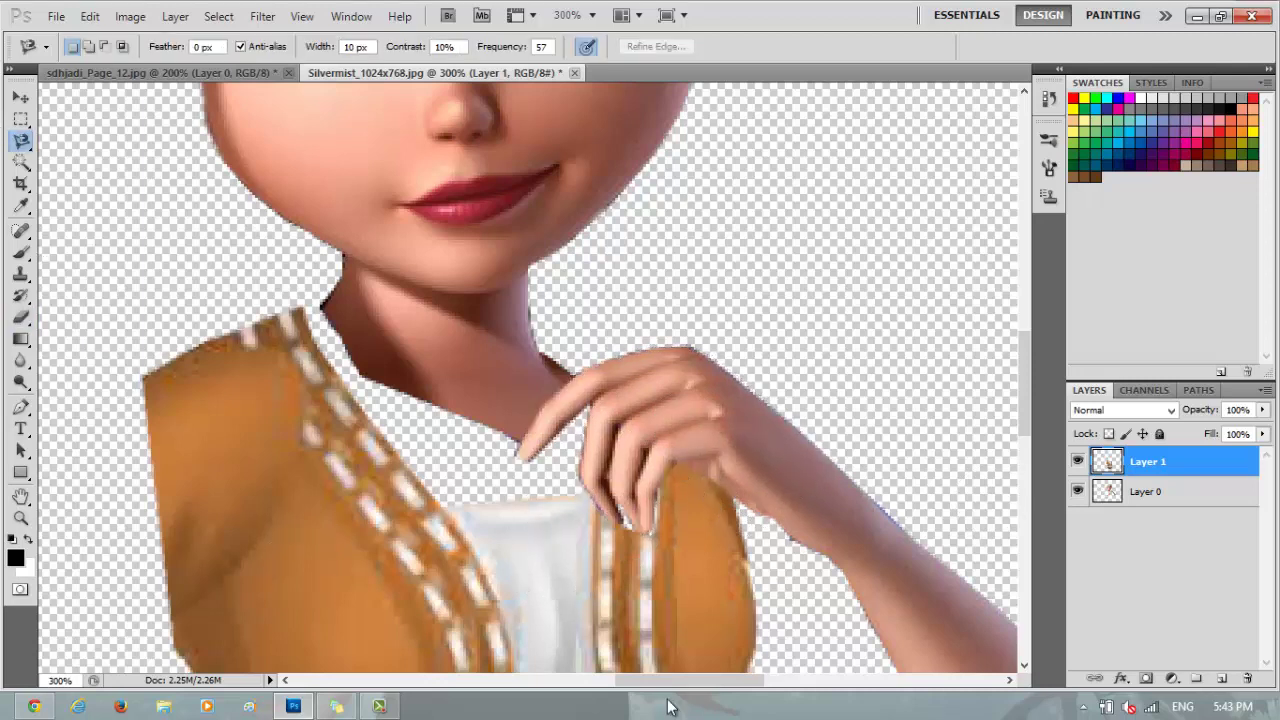
Step: Add a new layer below Layer 0, sample the vest's orange, and touch up the vest below the fingertips with a 10 px brush
{"action": "left_click", "coordinate": [1145, 491]}
{"action": "left_click", "coordinate": [1222, 678], "text": "ctrl"}
{"action": "left_click", "coordinate": [21, 205]}
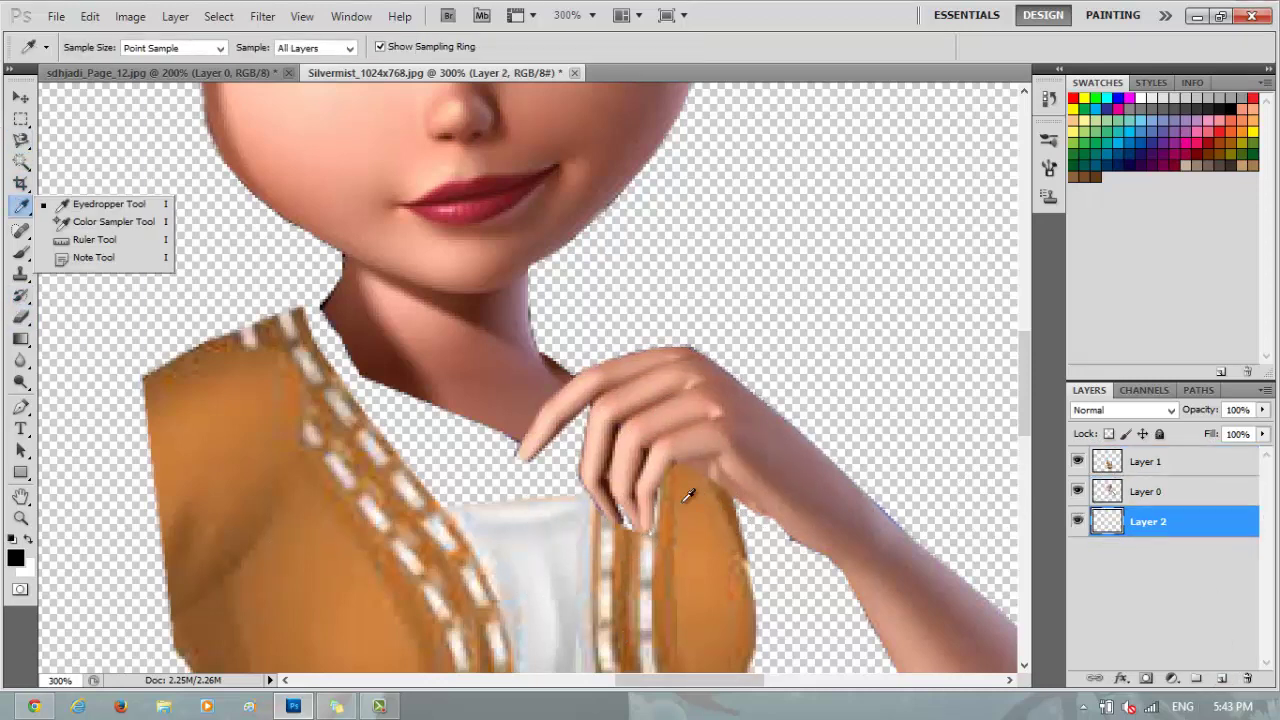
{"action": "left_click", "coordinate": [694, 491]}
{"action": "key", "text": "b"}
{"action": "left_click", "coordinate": [95, 47]}
{"action": "left_click", "coordinate": [617, 531]}
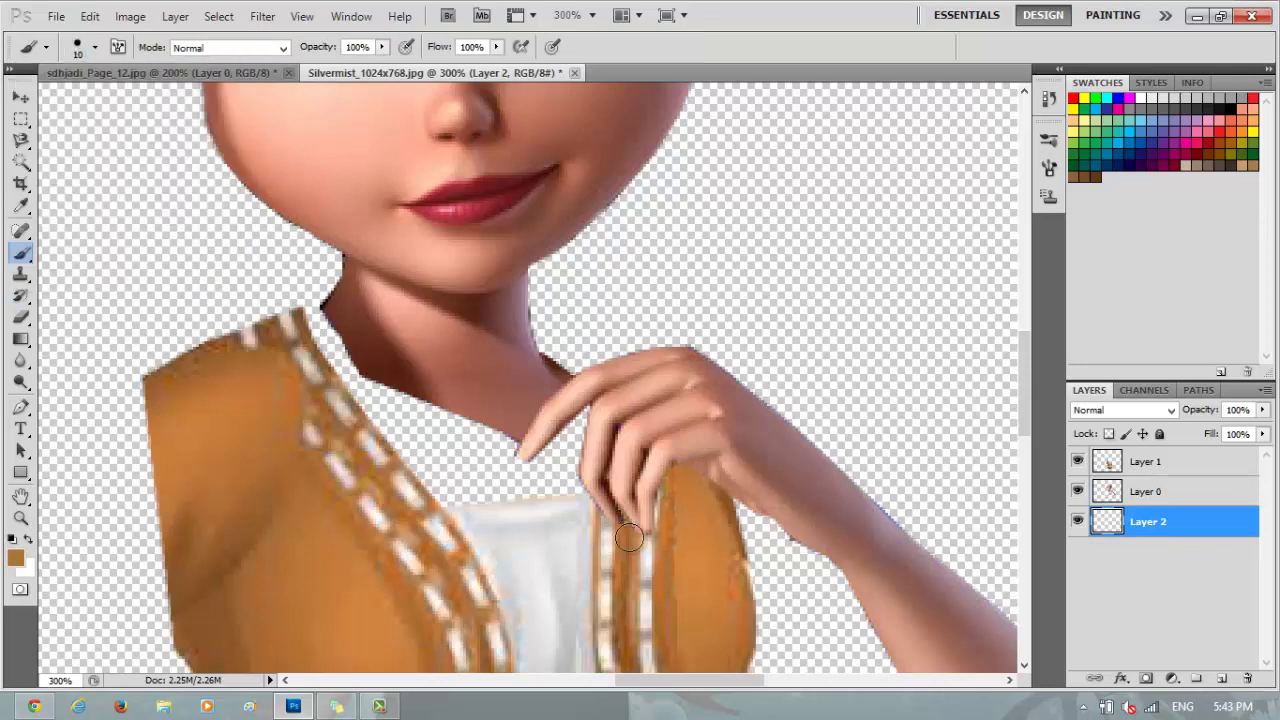
Step: Sample a dark brown skin tone from the neck and try to paint the gap between neck and collar
{"action": "right_click", "coordinate": [21, 205]}
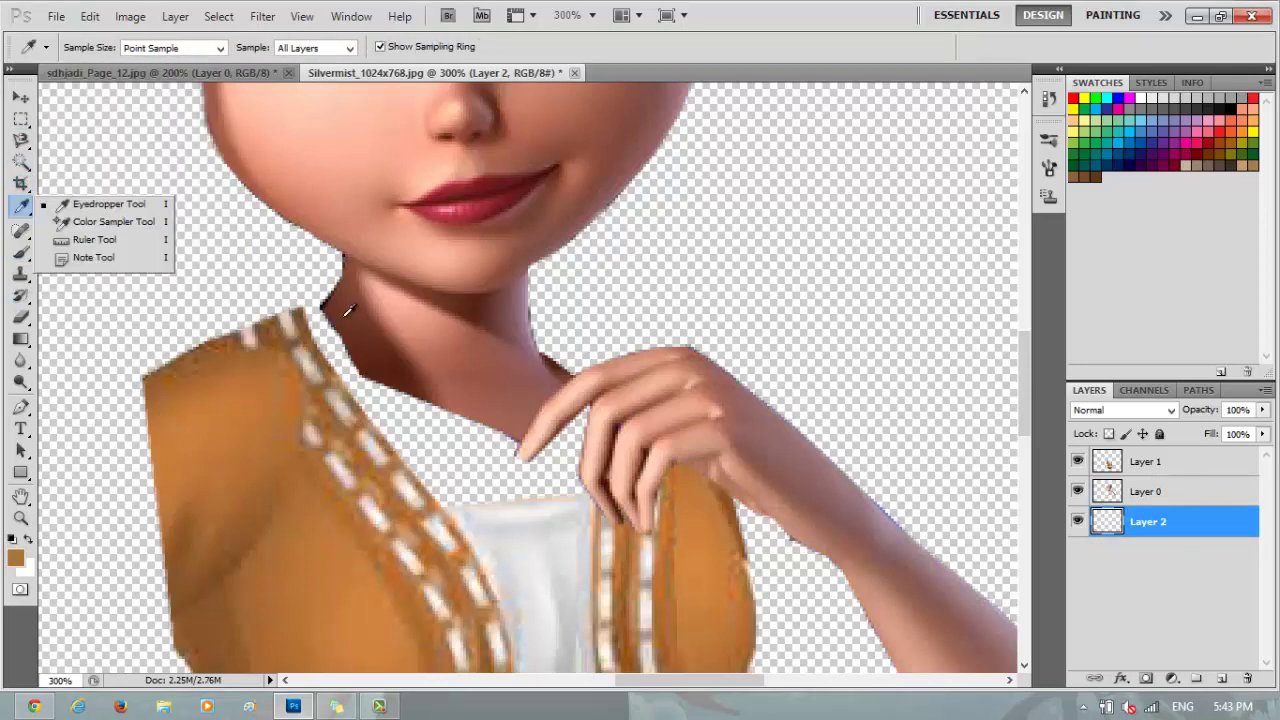
{"action": "left_click", "coordinate": [100, 203]}
{"action": "left_click", "coordinate": [224, 322]}
{"action": "key", "text": "b"}
{"action": "mouse_move", "coordinate": [306, 308]}
{"action": "left_mouse_down"}
{"action": "mouse_move", "coordinate": [341, 344]}
{"action": "mouse_move", "coordinate": [337, 379]}
{"action": "mouse_move", "coordinate": [372, 392]}
{"action": "left_mouse_up"}
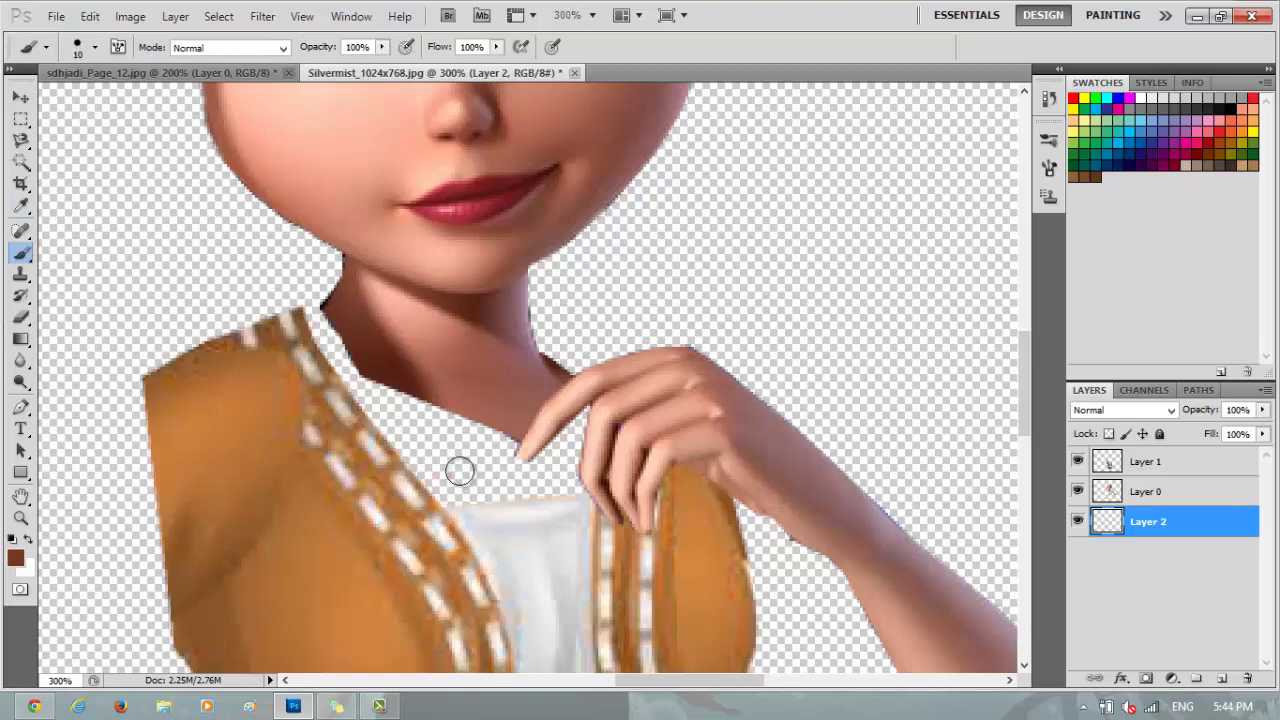
Step: In the Stella document, outline the orange sleeve from shoulder to cuff with the Polygonal Lasso and copy it
{"action": "left_click", "coordinate": [160, 73]}
{"action": "scroll", "coordinate": [295, 575], "scroll_direction": "left", "scroll_amount": 5}
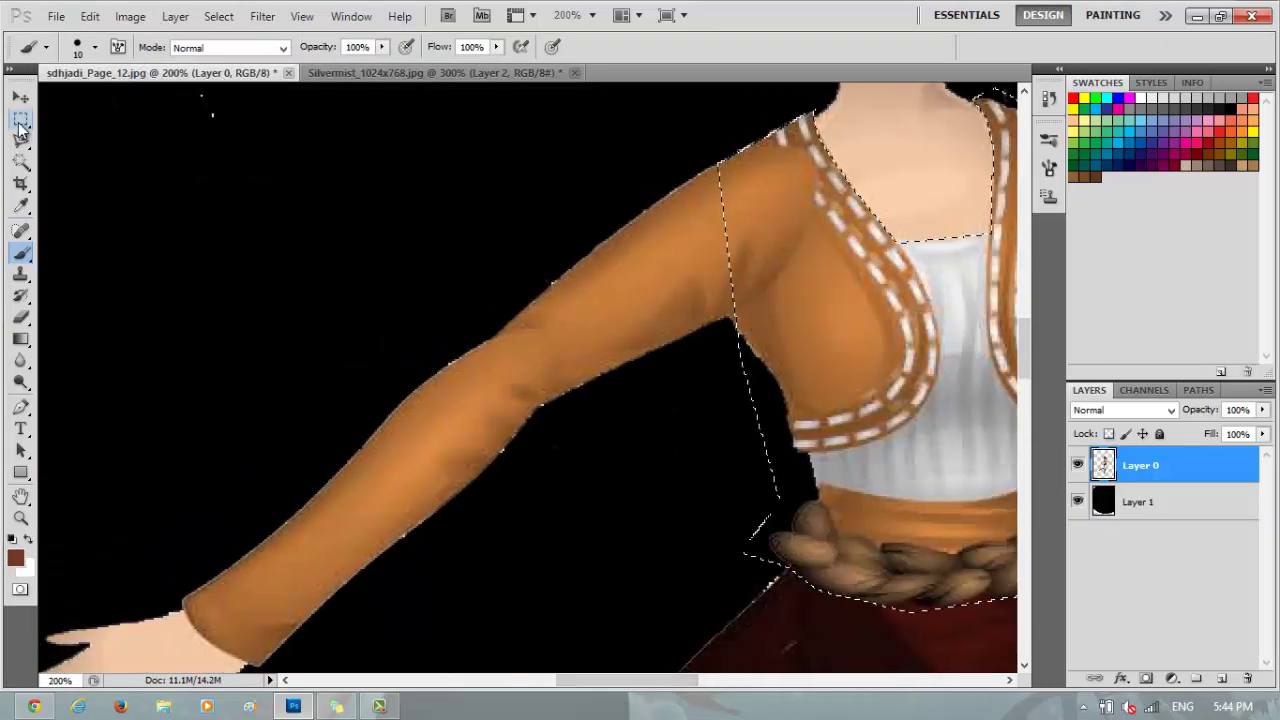
{"action": "left_click", "coordinate": [21, 140]}
{"action": "left_click", "coordinate": [724, 160]}
{"action": "left_click", "coordinate": [730, 335]}
{"action": "left_click", "coordinate": [590, 435]}
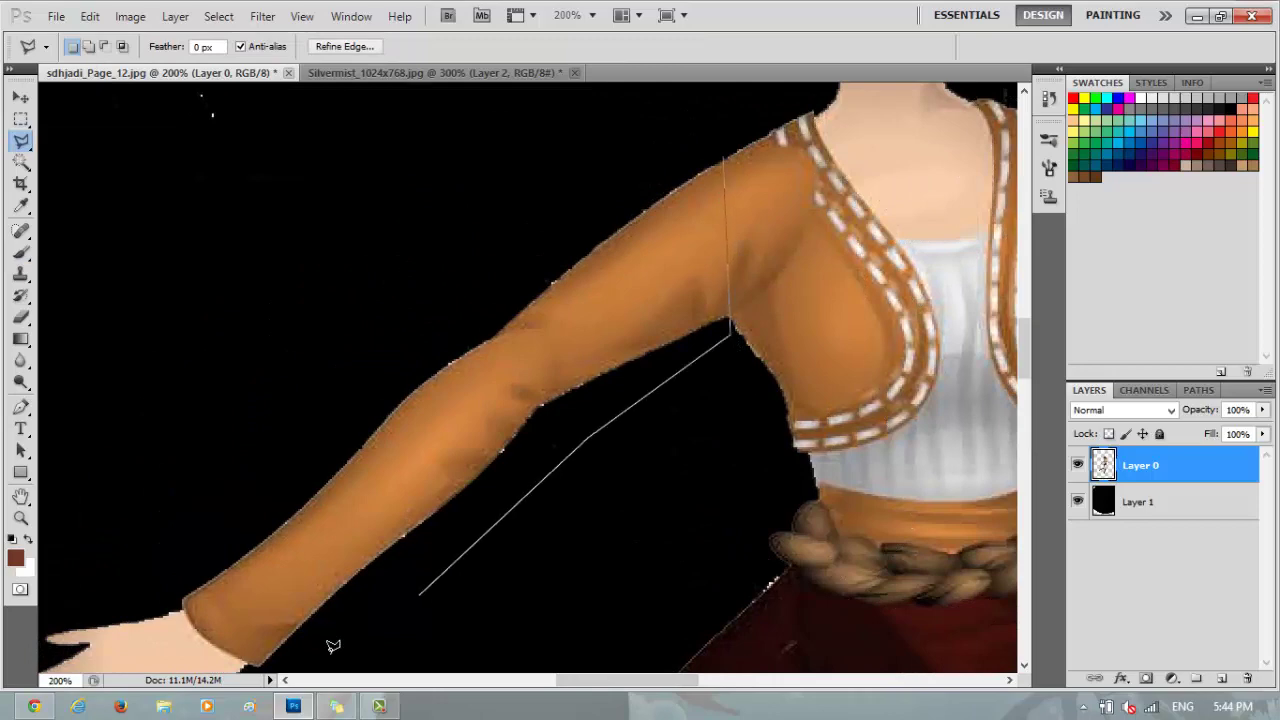
{"action": "left_click", "coordinate": [332, 648]}
{"action": "left_click", "coordinate": [185, 588]}
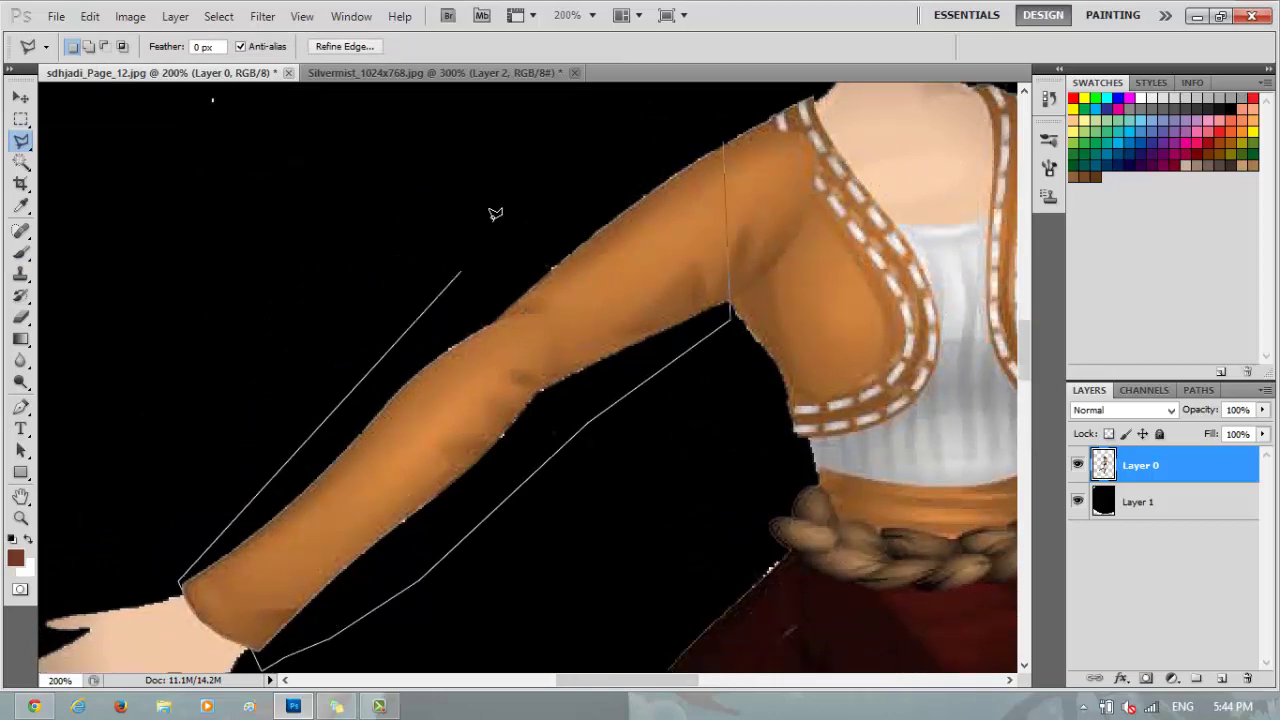
{"action": "left_click", "coordinate": [500, 214]}
{"action": "left_click", "coordinate": [724, 146]}
{"action": "left_click", "coordinate": [90, 17]}
{"action": "left_click", "coordinate": [114, 160]}
Step: Paste the sleeve into the Silvermist document, view it at 100%, and move its layer to the top of the stack
{"action": "left_click", "coordinate": [346, 72]}
{"action": "key", "text": "ctrl+v"}
{"action": "double_click", "coordinate": [21, 517]}
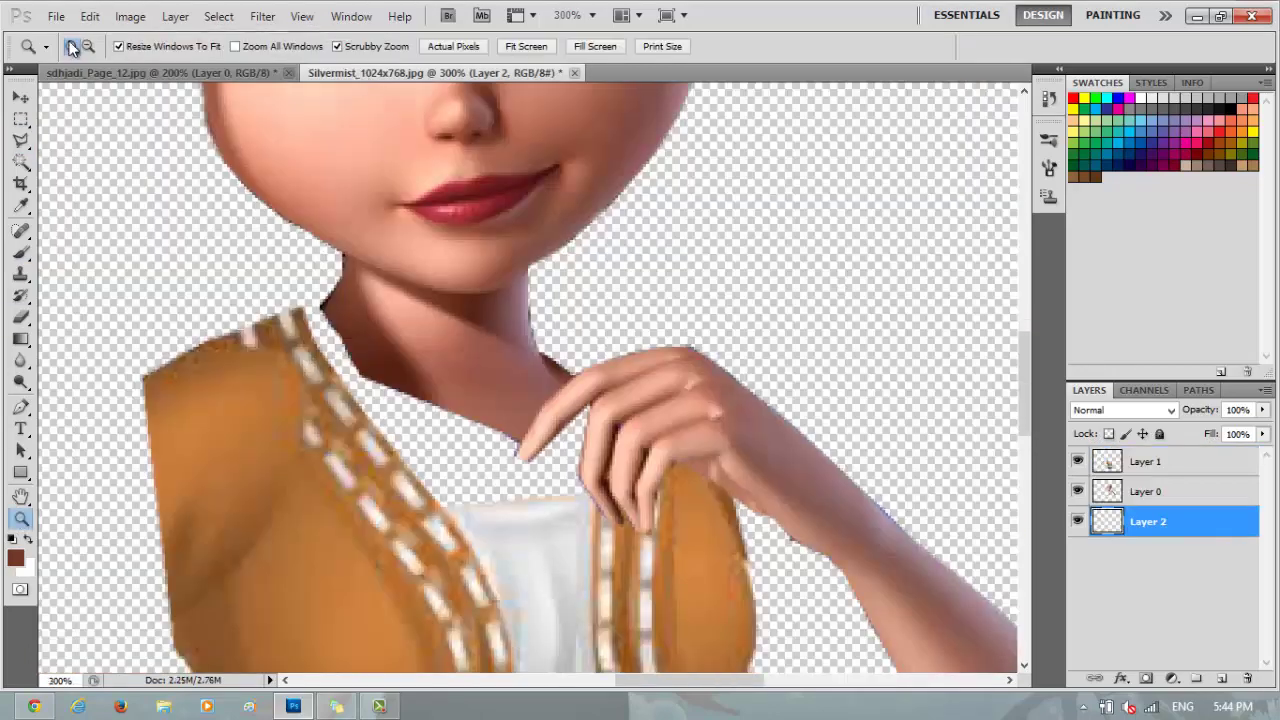
{"action": "left_click", "coordinate": [90, 17]}
{"action": "left_click", "coordinate": [117, 180]}
{"action": "key", "text": "v"}
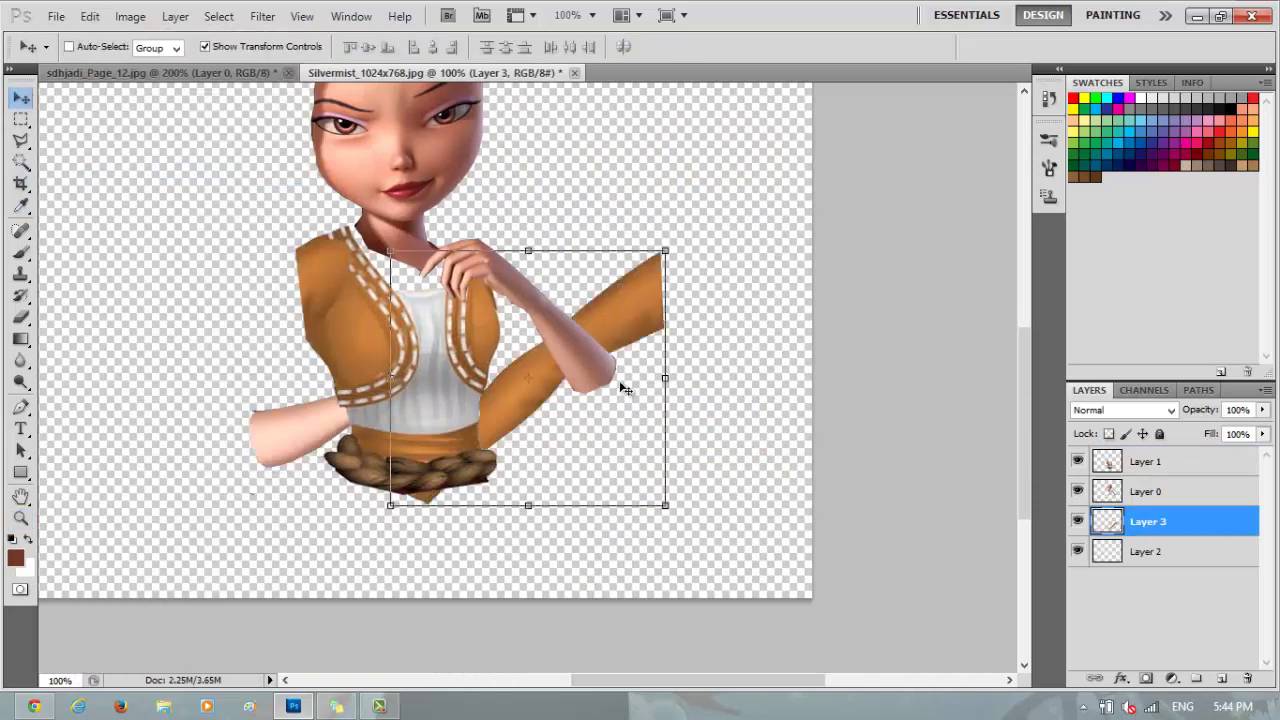
{"action": "left_click_drag", "start_coordinate": [1140, 523], "coordinate": [1146, 461]}
Step: Rotate the sleeve to -19.69°, align its upper end with the vest's shoulder beside the bent forearm, and apply the transform
{"action": "left_click_drag", "start_coordinate": [527, 234], "coordinate": [427, 274]}
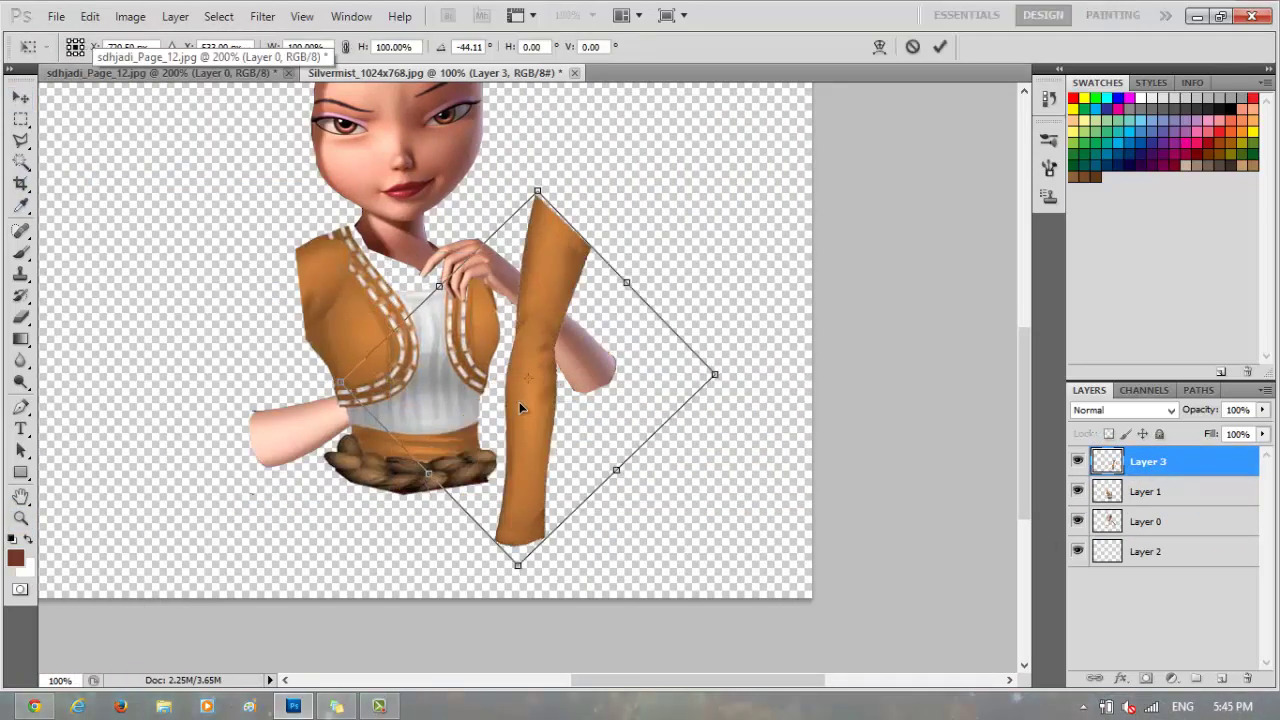
{"action": "left_click_drag", "start_coordinate": [519, 402], "coordinate": [257, 400]}
{"action": "left_click_drag", "start_coordinate": [1023, 321], "coordinate": [1024, 317]}
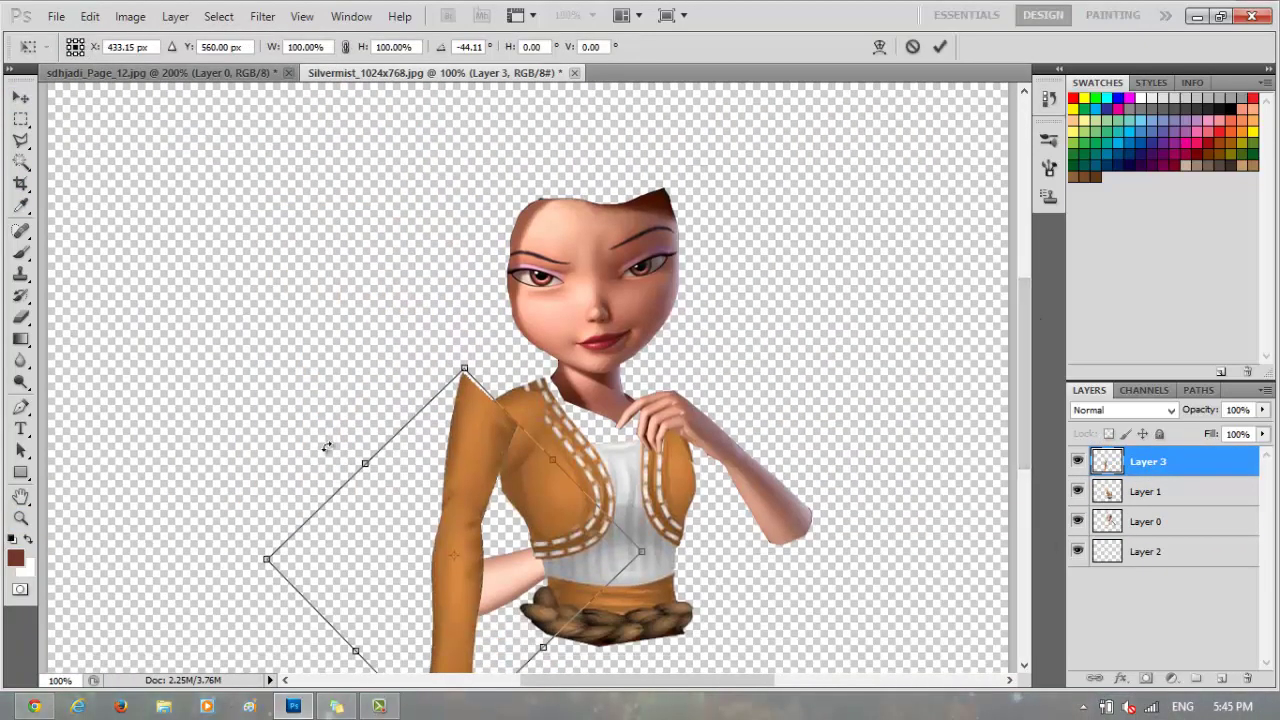
{"action": "left_click_drag", "start_coordinate": [329, 448], "coordinate": [400, 400]}
{"action": "left_click_drag", "start_coordinate": [440, 503], "coordinate": [362, 497]}
{"action": "left_click_drag", "start_coordinate": [357, 403], "coordinate": [400, 493]}
{"action": "left_click_drag", "start_coordinate": [286, 375], "coordinate": [464, 505]}
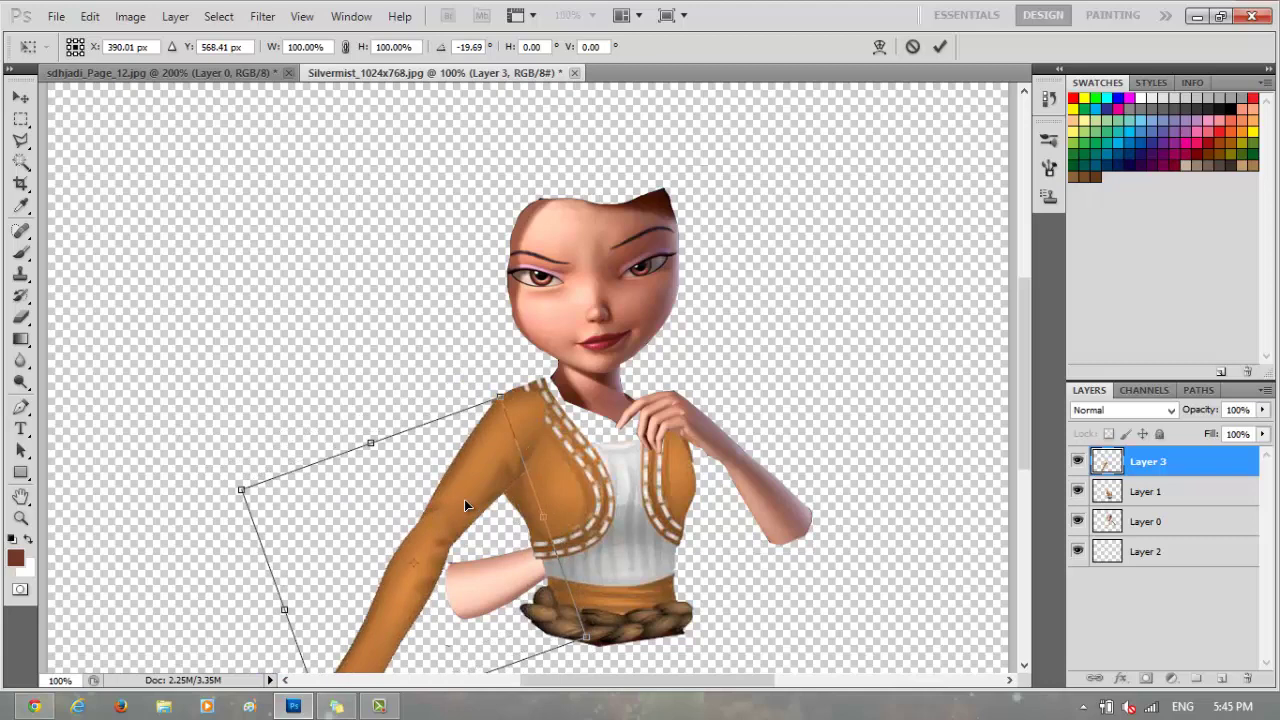
{"action": "left_click", "coordinate": [21, 451]}
{"action": "left_click", "coordinate": [541, 277]}
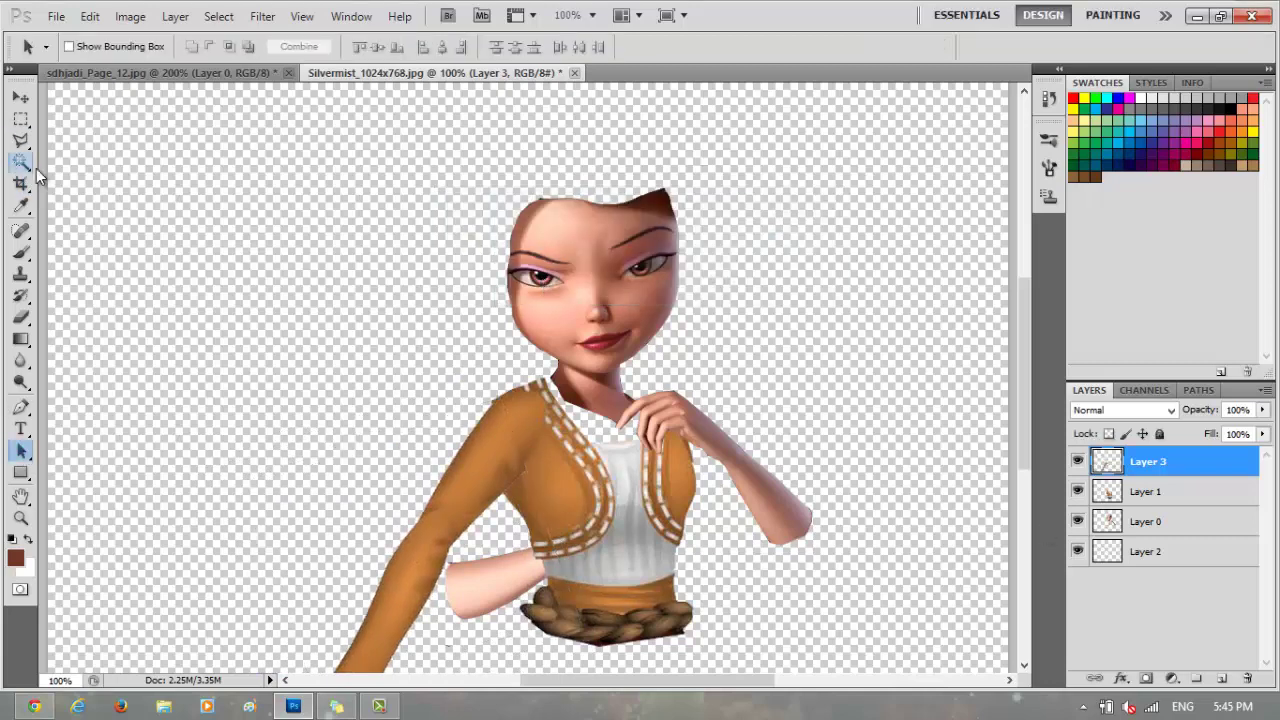
Step: Shift the sleeve 6 px left and 2 px up, scale it to 108.41% wide and 108.53% high, and apply the transform
{"action": "left_click", "coordinate": [21, 97]}
{"action": "scroll", "coordinate": [447, 591], "scroll_direction": "down", "scroll_amount": 3}
{"action": "key", "text": "ctrl+t"}
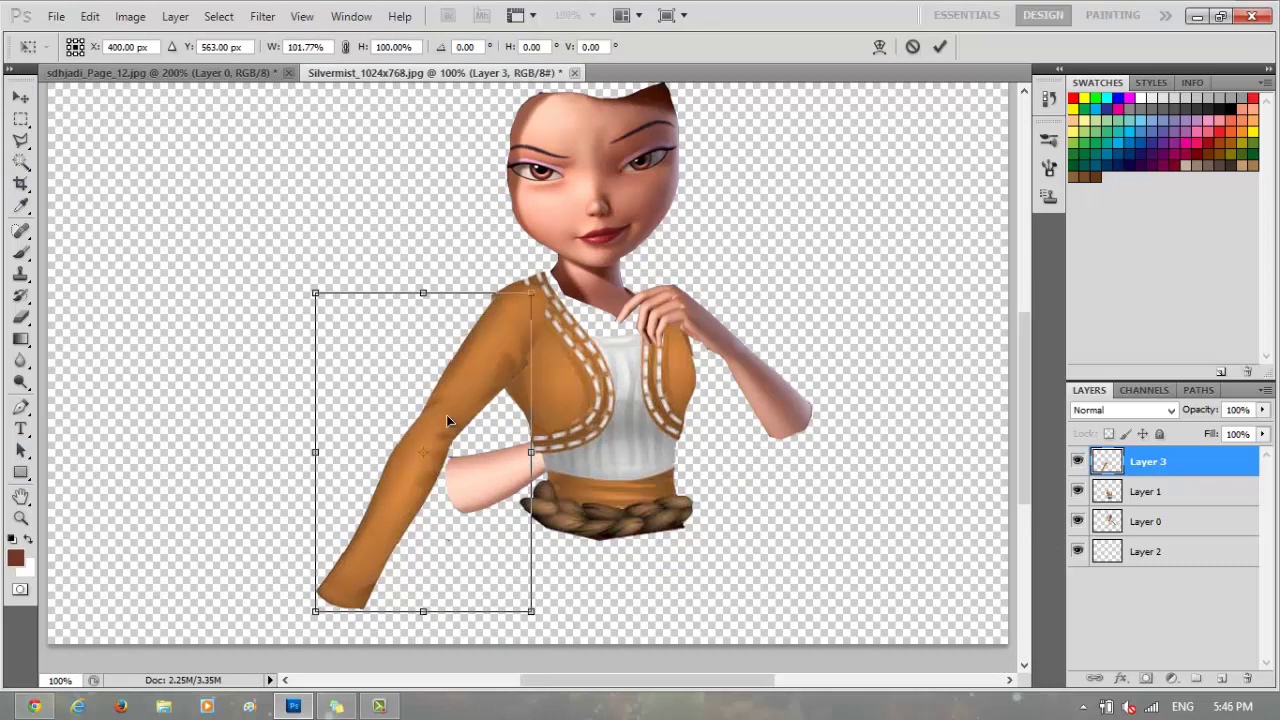
{"action": "key", "text": "Left"}
{"action": "key", "text": "Left"}
{"action": "key", "text": "Left"}
{"action": "key", "text": "Left"}
{"action": "key", "text": "Up"}
{"action": "key", "text": "Up"}
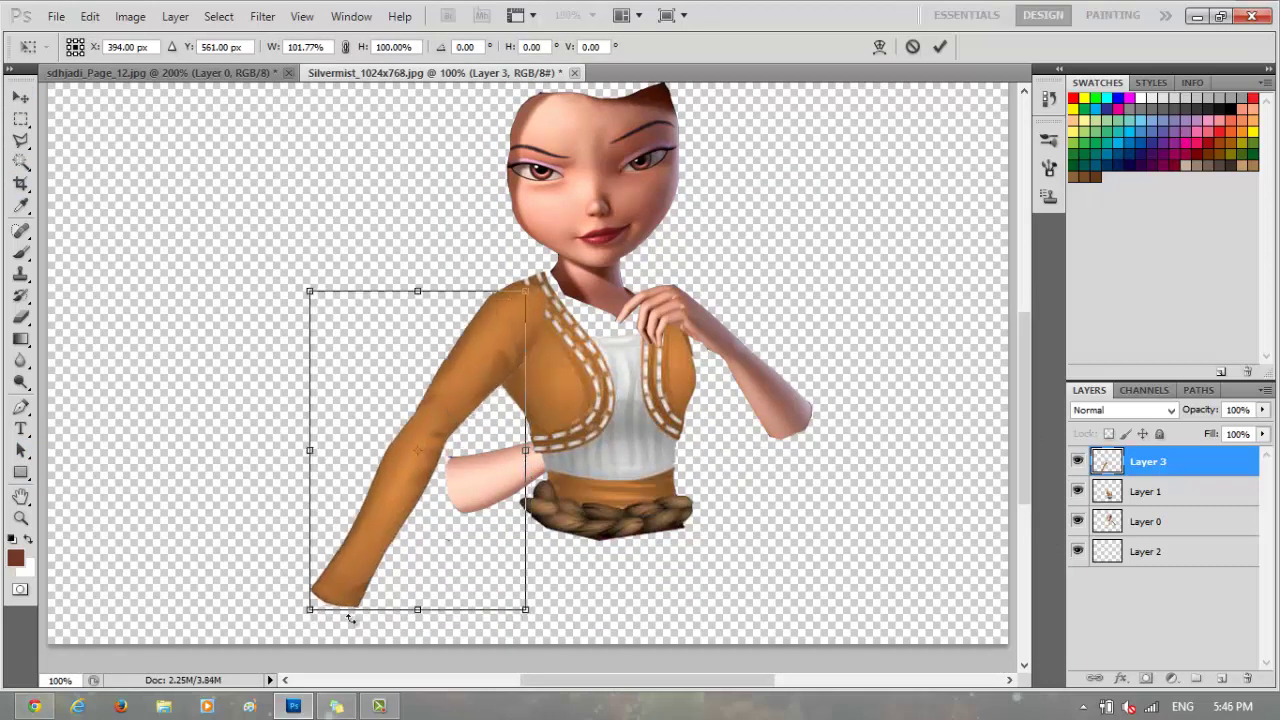
{"action": "left_click_drag", "start_coordinate": [309, 609], "coordinate": [296, 636]}
{"action": "left_click_drag", "start_coordinate": [290, 298], "coordinate": [289, 298]}
{"action": "left_click", "coordinate": [21, 450]}
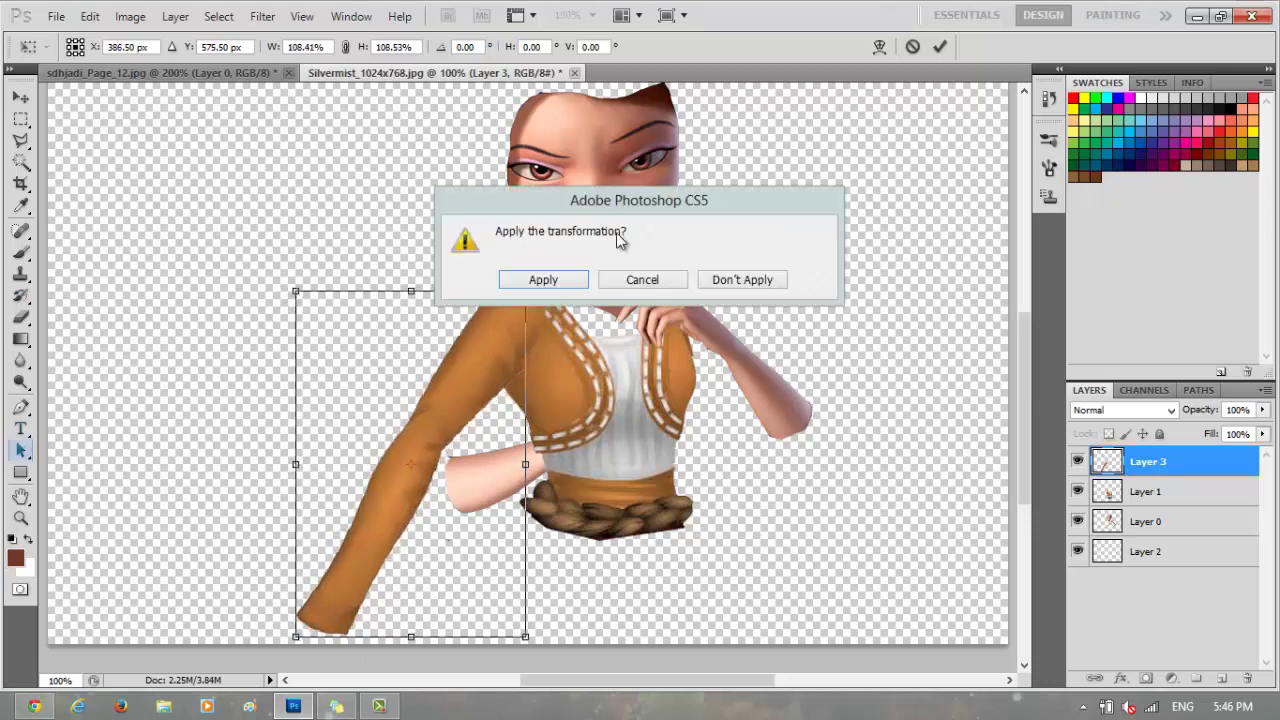
{"action": "key", "text": "Return"}
{"action": "left_click", "coordinate": [21, 142]}
{"action": "left_click", "coordinate": [443, 440]}
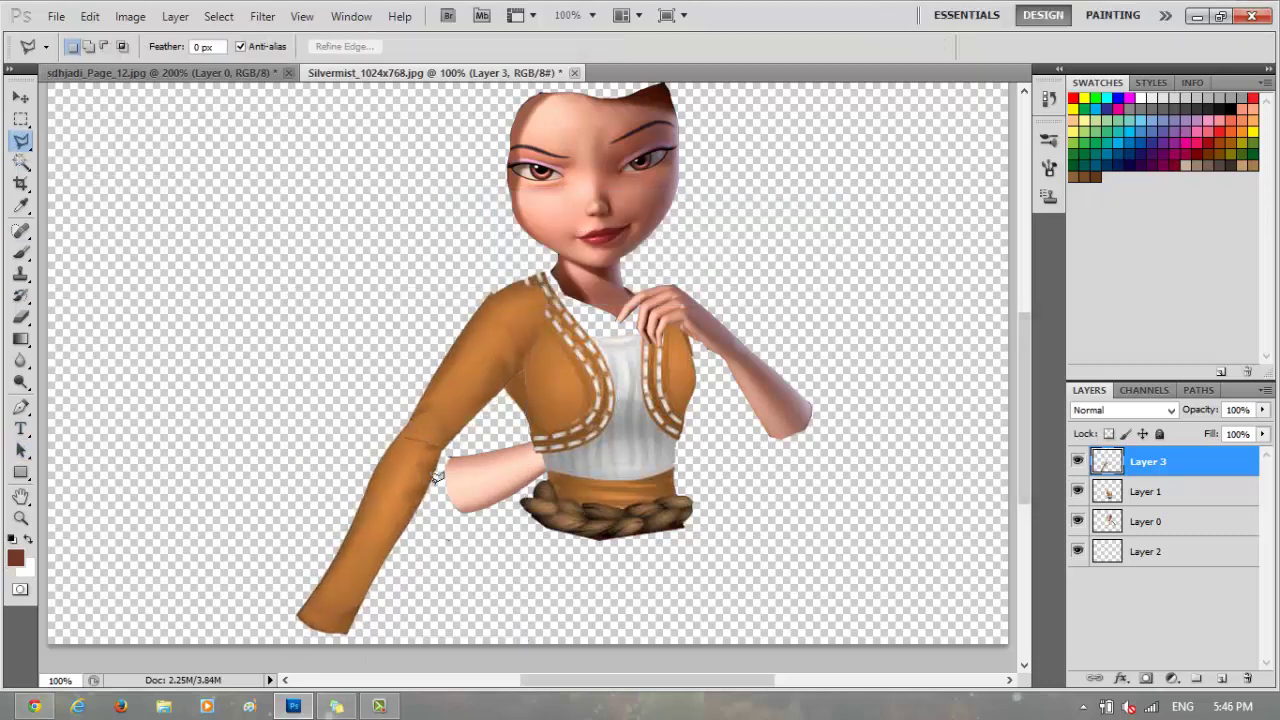
{"action": "double_click", "coordinate": [447, 445]}
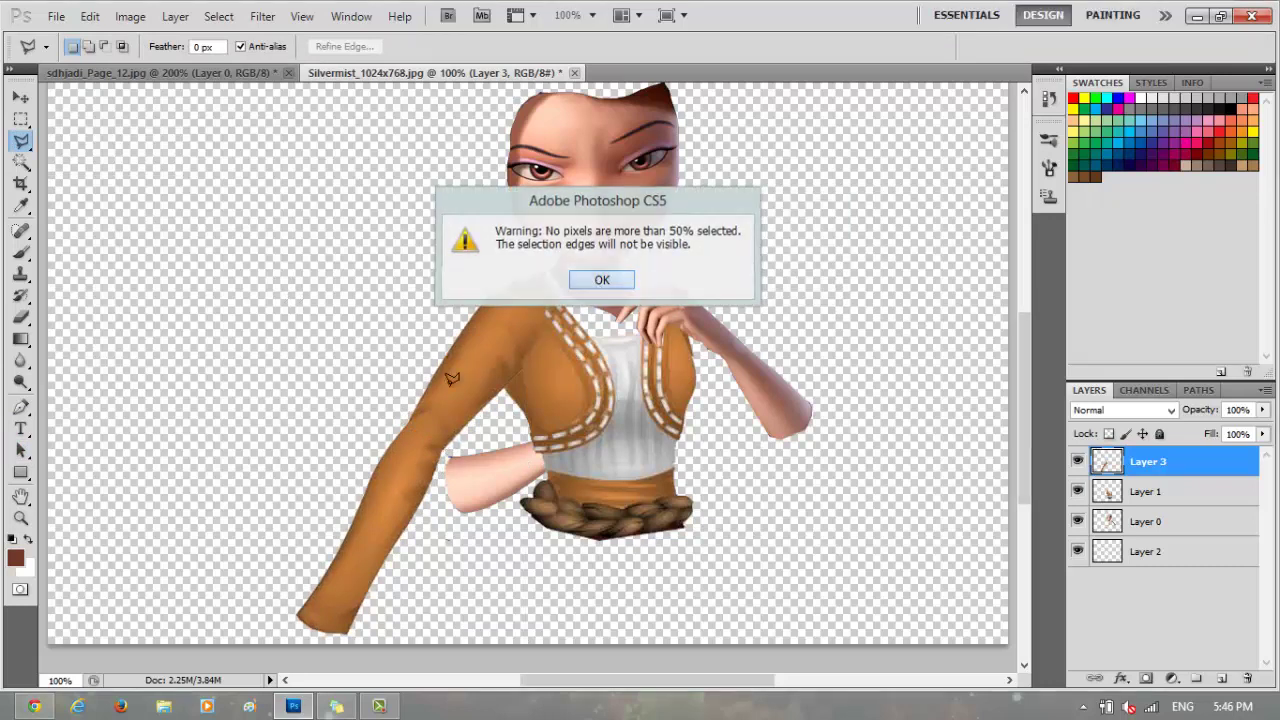
{"action": "key", "text": "Return"}
{"action": "left_click", "coordinate": [395, 482]}
{"action": "left_click", "coordinate": [416, 527]}
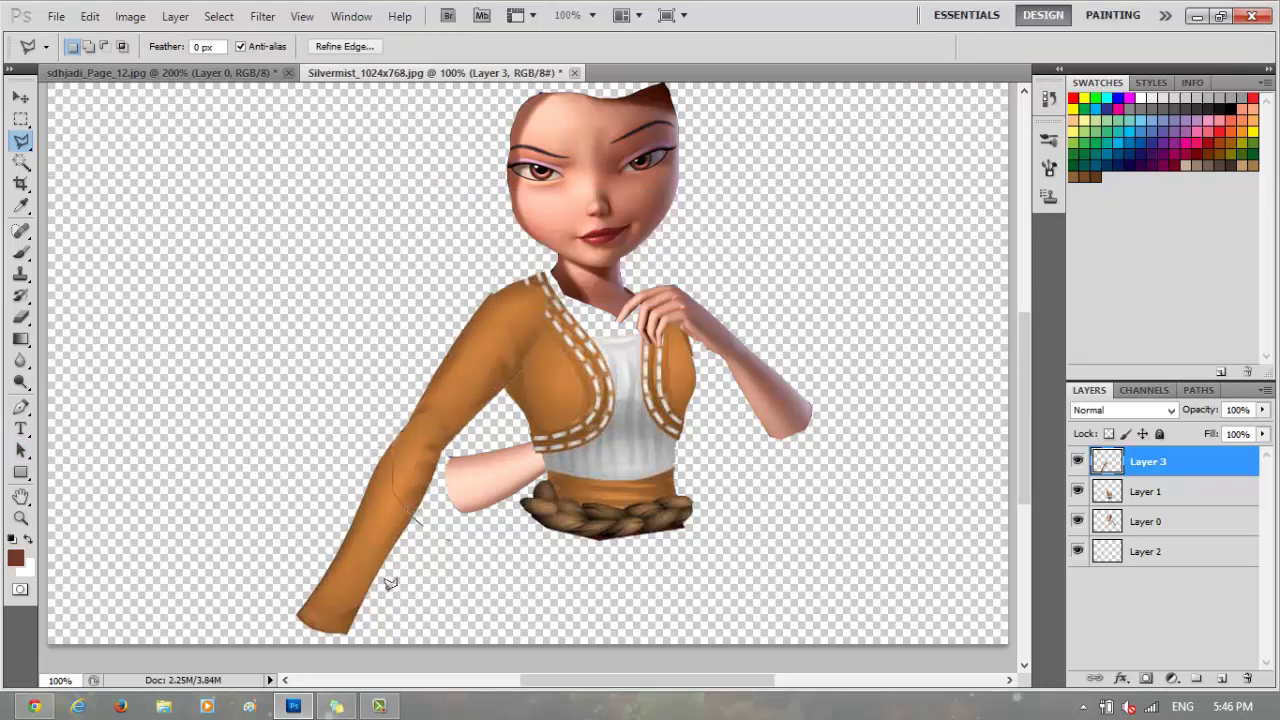
{"action": "left_click", "coordinate": [386, 627]}
{"action": "left_click", "coordinate": [298, 622]}
{"action": "left_click", "coordinate": [264, 583]}
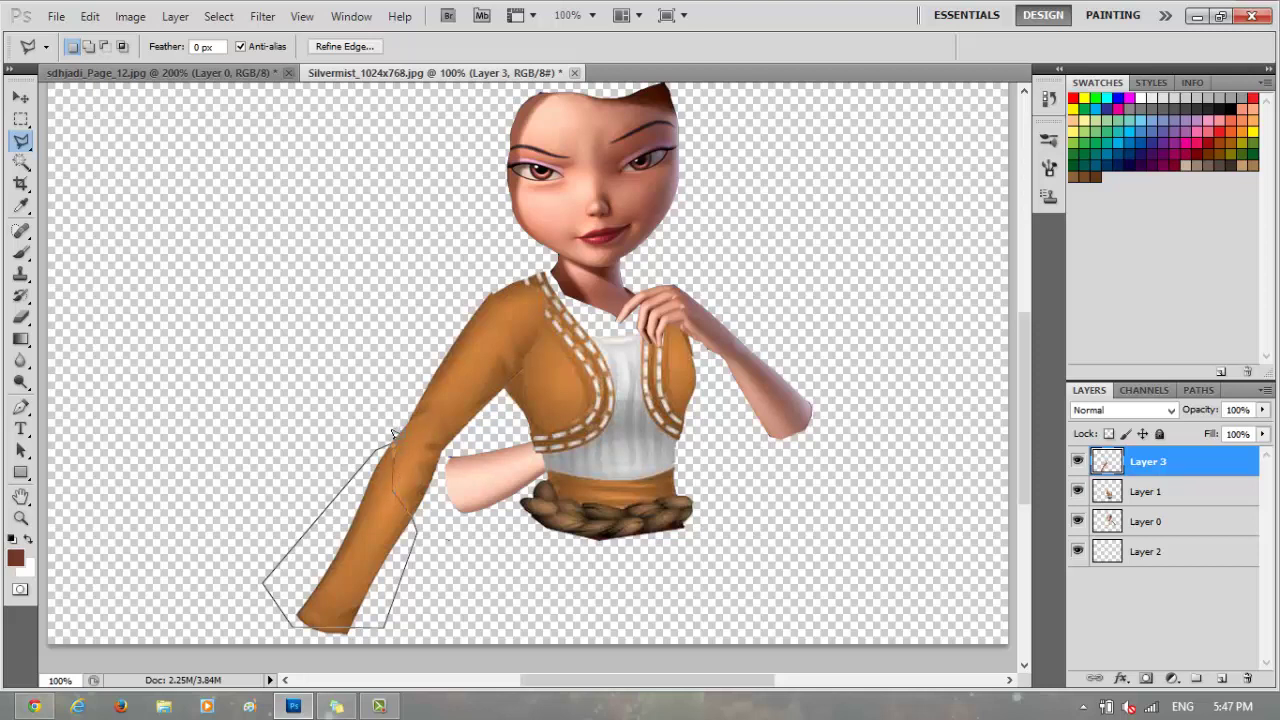
{"action": "key", "text": "Escape"}
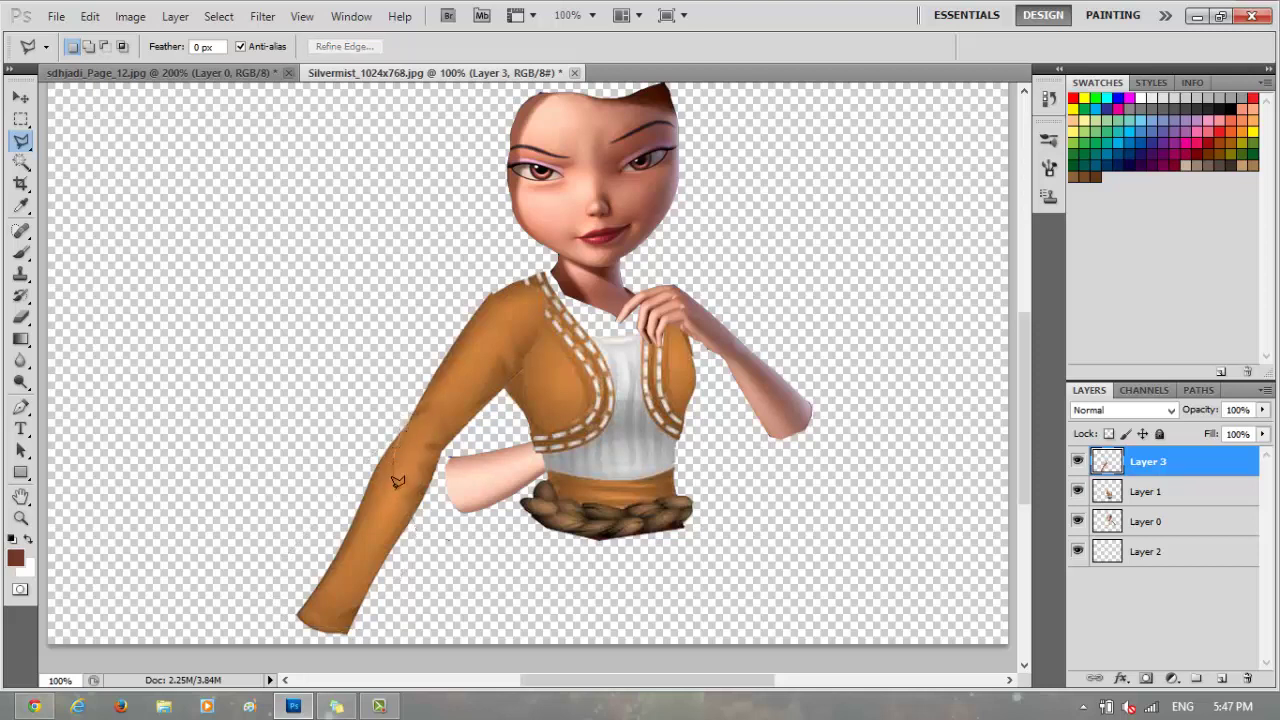
Step: Outline the lower sleeve from the elbow to the cuff with the Polygonal Lasso, then cut and paste it onto its own layer
{"action": "left_click", "coordinate": [397, 481]}
{"action": "left_click", "coordinate": [415, 515]}
{"action": "left_click", "coordinate": [422, 555]}
{"action": "left_click", "coordinate": [400, 643]}
{"action": "left_click", "coordinate": [320, 645]}
{"action": "left_click", "coordinate": [253, 598]}
{"action": "left_click", "coordinate": [390, 428]}
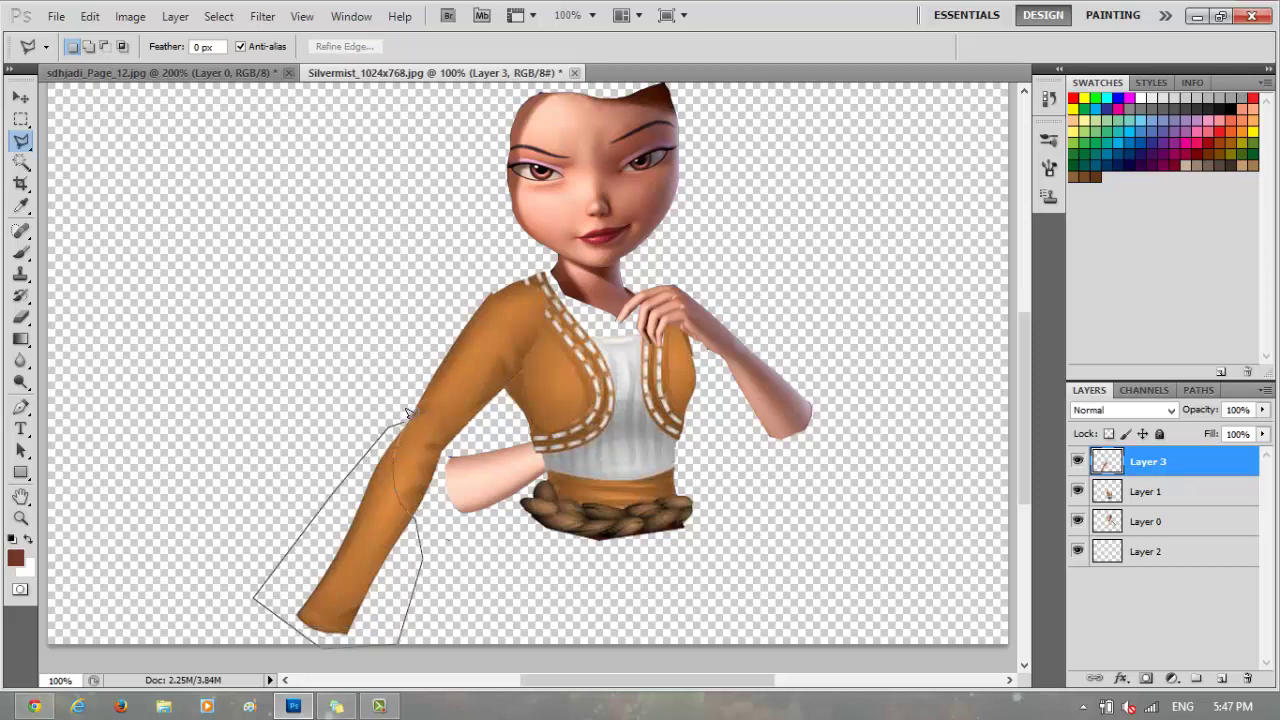
{"action": "double_click", "coordinate": [407, 412]}
{"action": "left_click", "coordinate": [89, 17]}
{"action": "left_click", "coordinate": [110, 123]}
{"action": "left_click", "coordinate": [89, 17]}
{"action": "left_click", "coordinate": [110, 177]}
Step: Flip the cut lower sleeve vertically, rotate it to -73.40° at 106.87% width, and place it over the bent forearm, applying the transform
{"action": "key", "text": "v"}
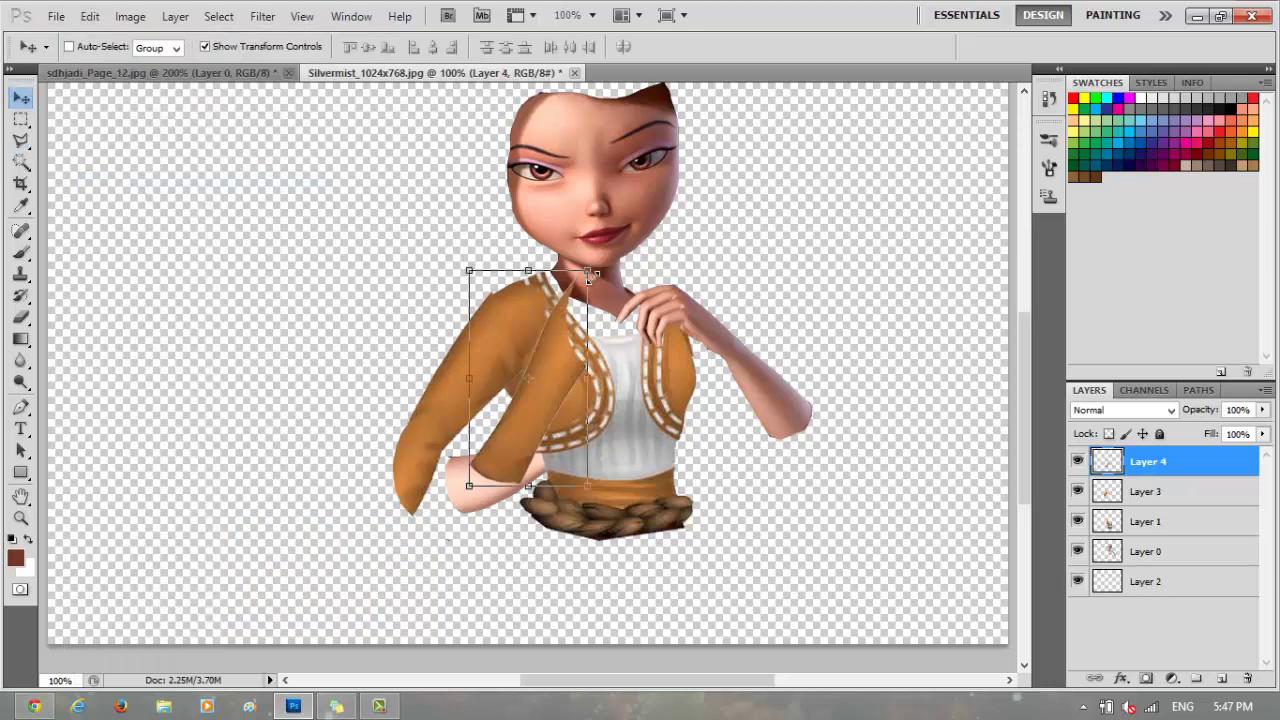
{"action": "left_click_drag", "start_coordinate": [590, 279], "coordinate": [525, 497]}
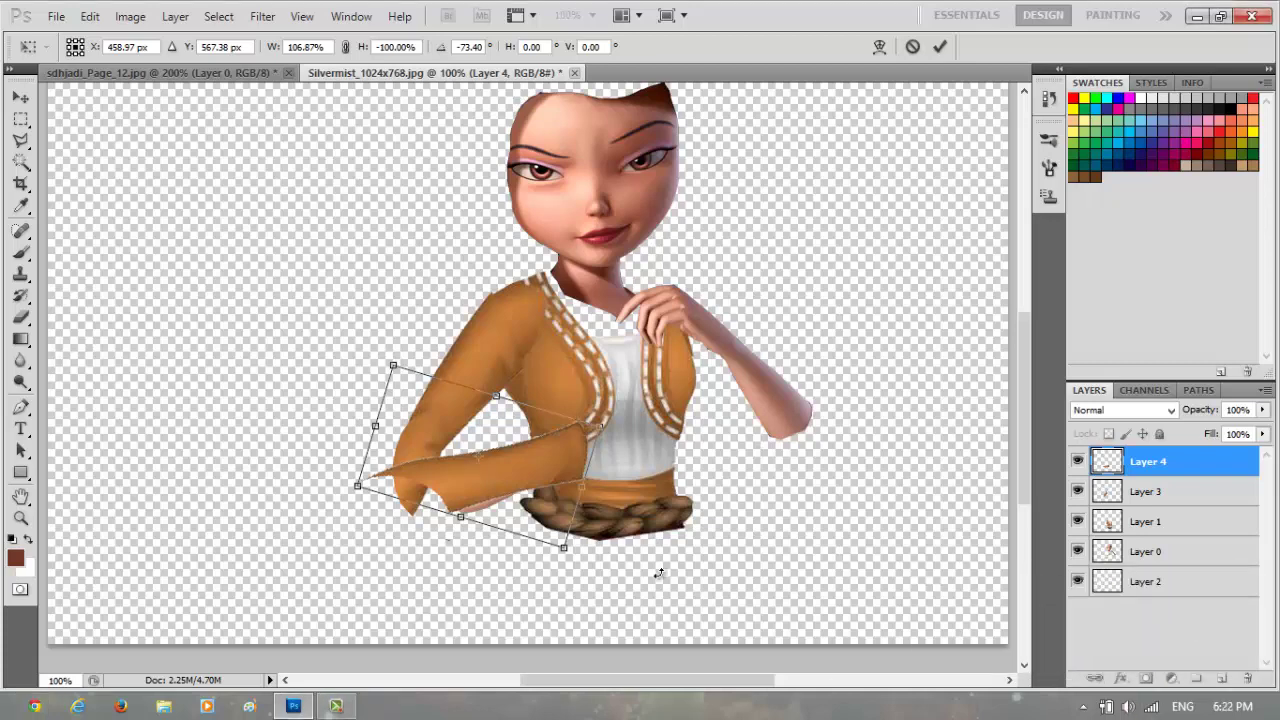
{"action": "left_click_drag", "start_coordinate": [503, 492], "coordinate": [514, 492]}
{"action": "left_click", "coordinate": [20, 518]}
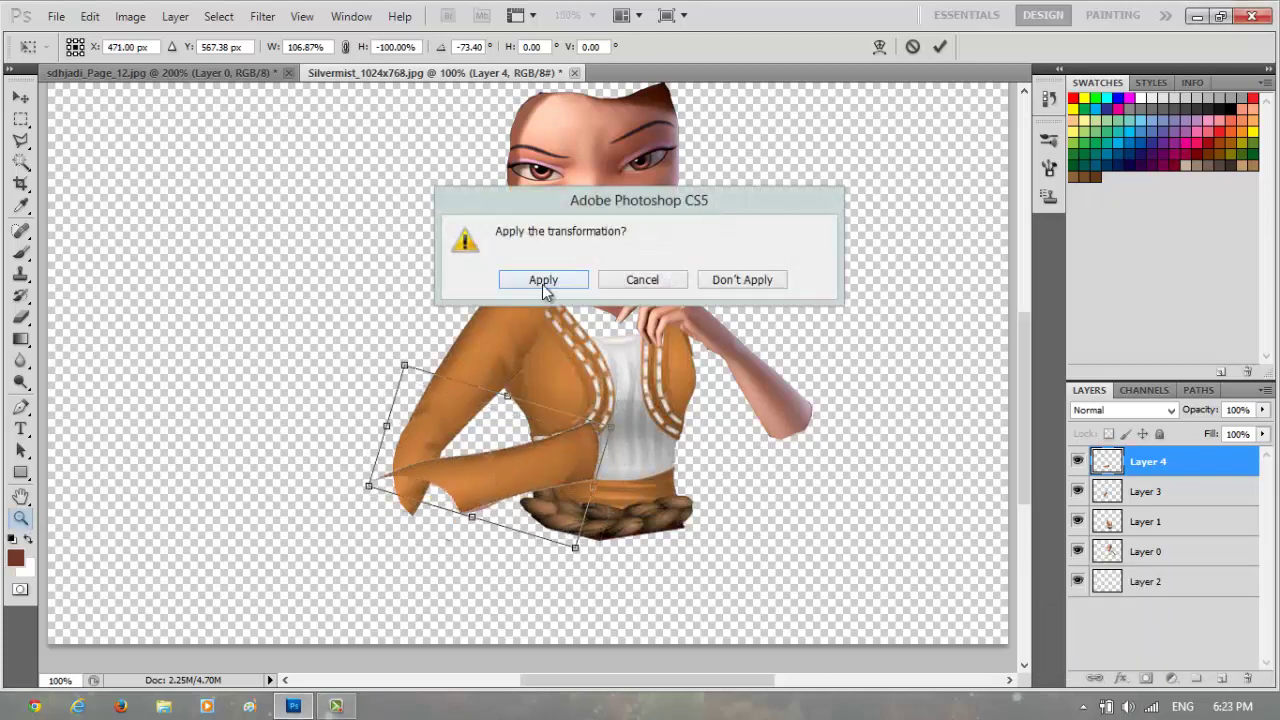
{"action": "left_click", "coordinate": [543, 277]}
Step: Erase the forearm sleeve's pointed end where it overlaps and sticks out past the upper sleeve at the elbow
{"action": "left_click", "coordinate": [357, 400]}
{"action": "left_click", "coordinate": [357, 400]}
{"action": "key", "text": "e"}
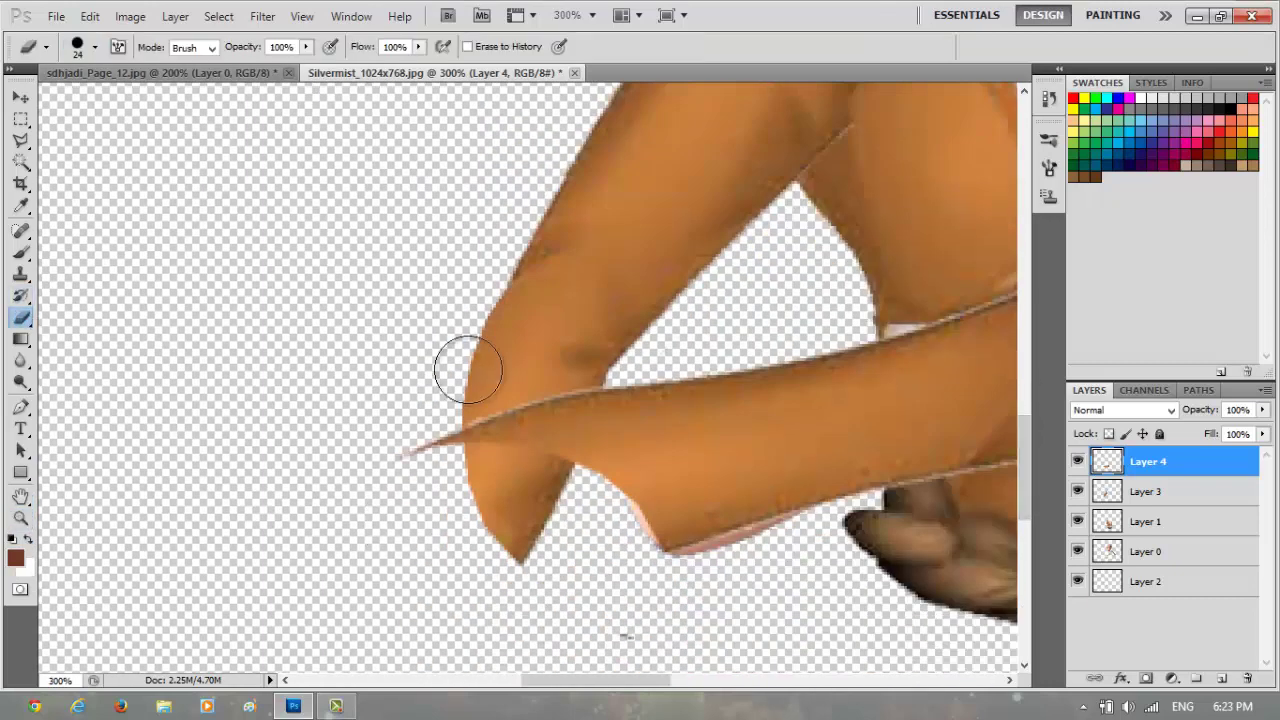
{"action": "mouse_move", "coordinate": [466, 366]}
{"action": "left_mouse_down"}
{"action": "mouse_move", "coordinate": [568, 380]}
{"action": "mouse_move", "coordinate": [534, 476]}
{"action": "mouse_move", "coordinate": [583, 373]}
{"action": "mouse_move", "coordinate": [522, 464]}
{"action": "left_mouse_up"}
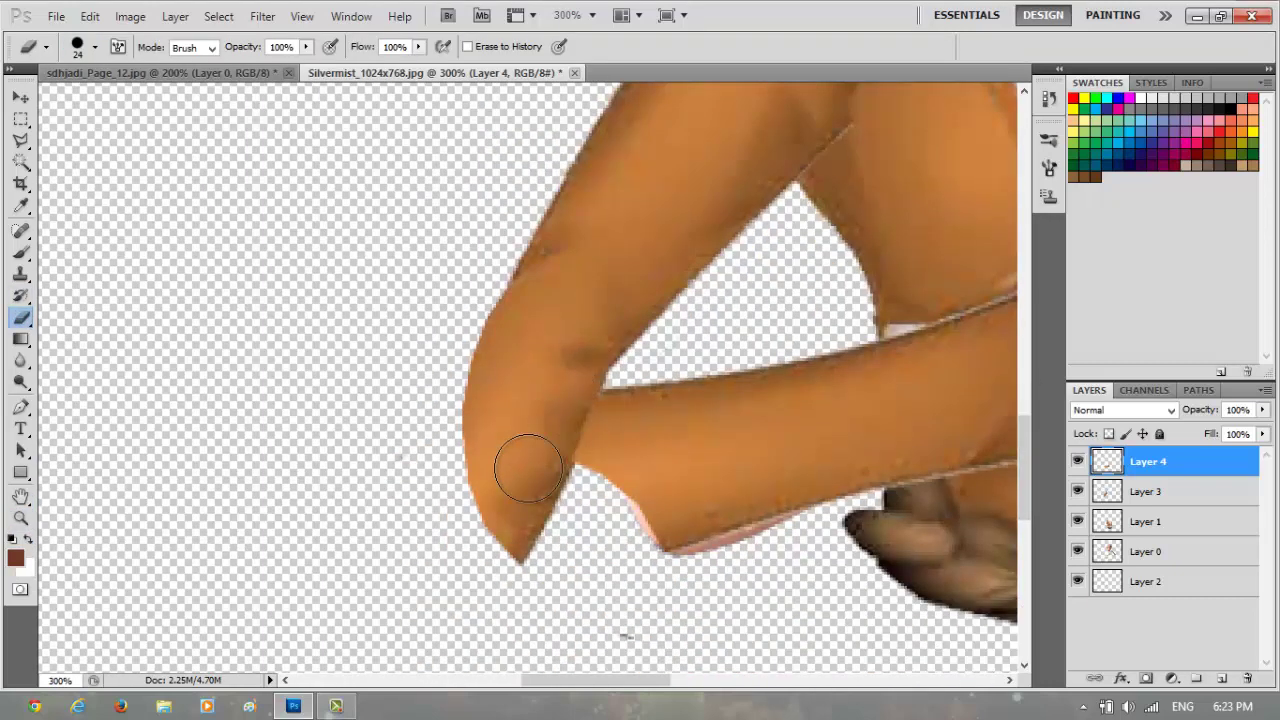
Step: Bring Layer 0 to the front, trace the bent arm's hand with the Magnetic Lasso, and return the layer beneath Layer 1
{"action": "left_click_drag", "start_coordinate": [1155, 560], "coordinate": [1150, 452]}
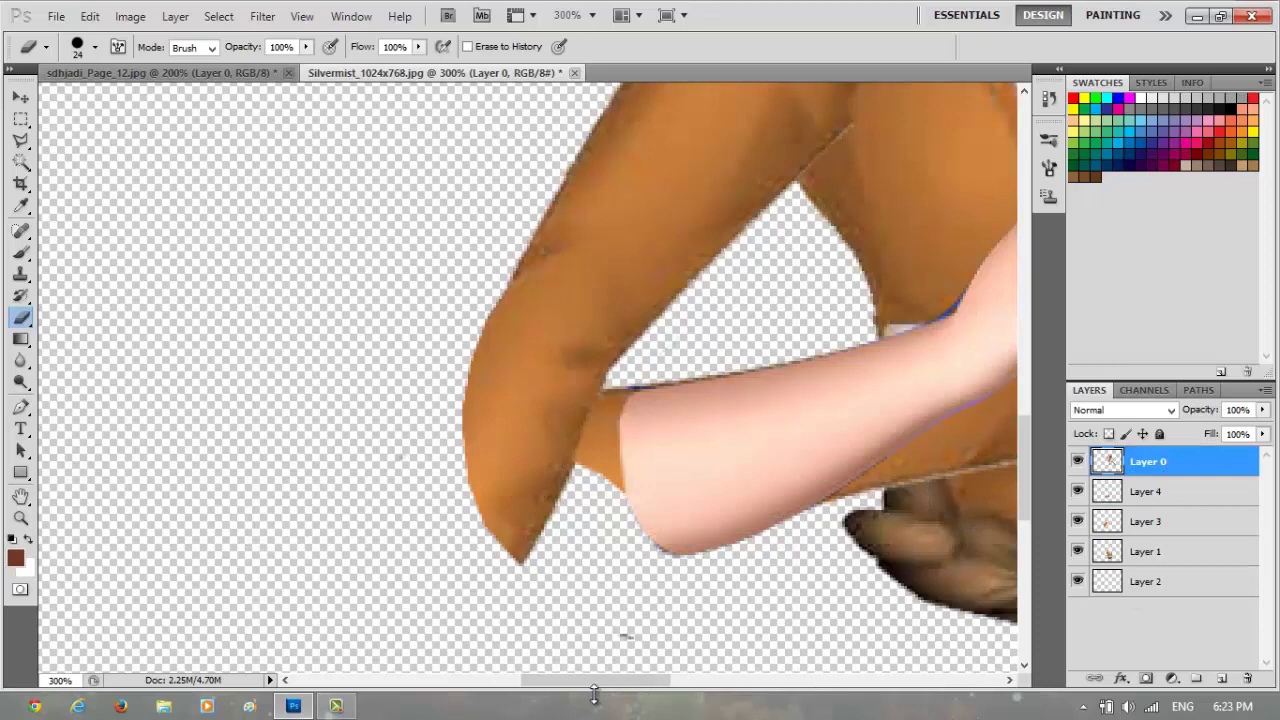
{"action": "left_click_drag", "start_coordinate": [594, 693], "coordinate": [661, 693]}
{"action": "left_click_drag", "start_coordinate": [20, 140], "coordinate": [73, 178]}
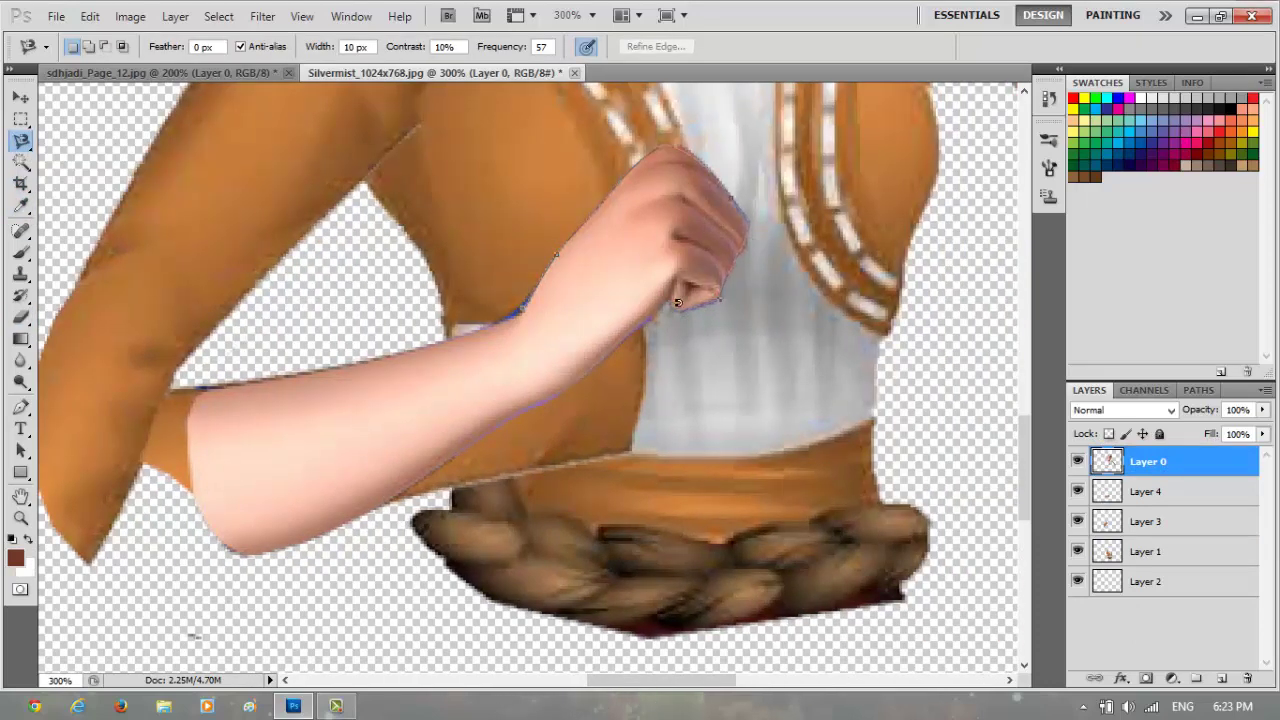
{"action": "left_click", "coordinate": [548, 362]}
{"action": "left_click_drag", "start_coordinate": [1150, 461], "coordinate": [1150, 566]}
Step: Try to erase inside the hand selection on Layer 0 and undo the erasure
{"action": "left_click", "coordinate": [21, 317]}
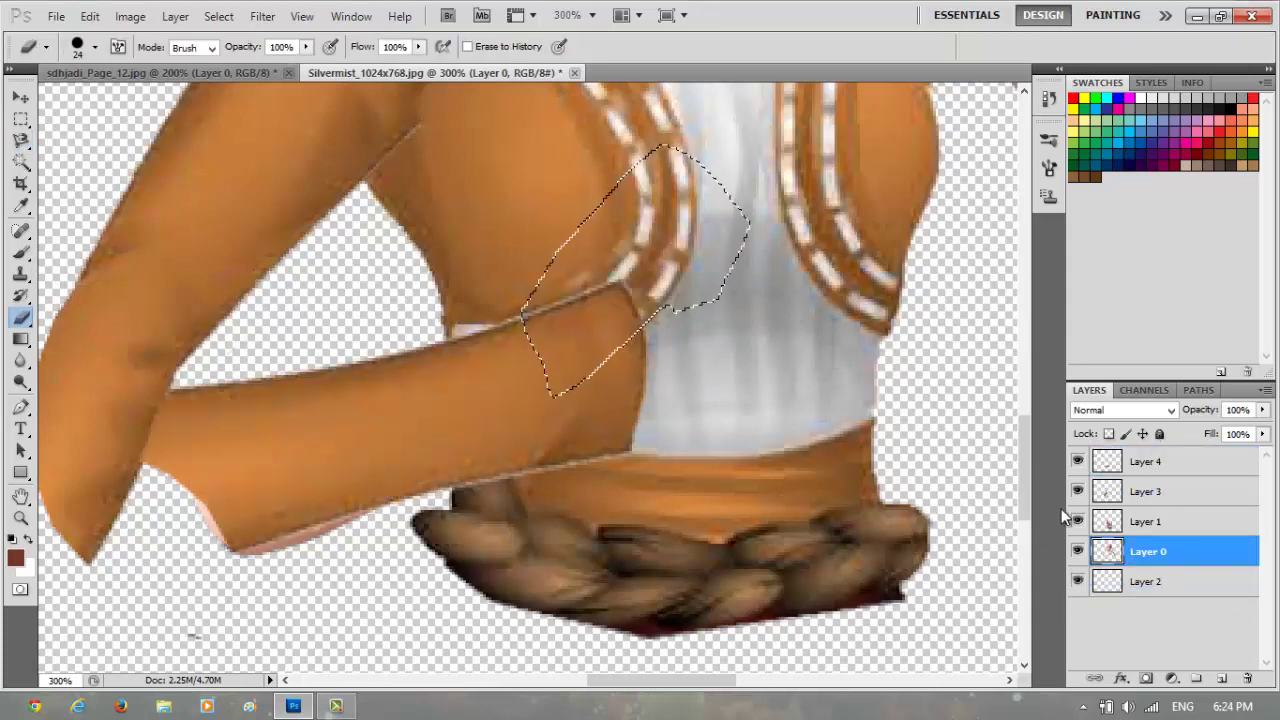
{"action": "left_click", "coordinate": [1145, 491]}
{"action": "left_click", "coordinate": [1145, 521]}
{"action": "mouse_move", "coordinate": [660, 210]}
{"action": "left_mouse_down"}
{"action": "mouse_move", "coordinate": [766, 257]}
{"action": "mouse_move", "coordinate": [518, 375]}
{"action": "mouse_move", "coordinate": [591, 366]}
{"action": "mouse_move", "coordinate": [640, 230]}
{"action": "left_mouse_up"}
{"action": "left_click", "coordinate": [1048, 98]}
{"action": "left_click_drag", "start_coordinate": [858, 336], "coordinate": [858, 299]}
{"action": "key", "text": "ctrl+shift+z"}
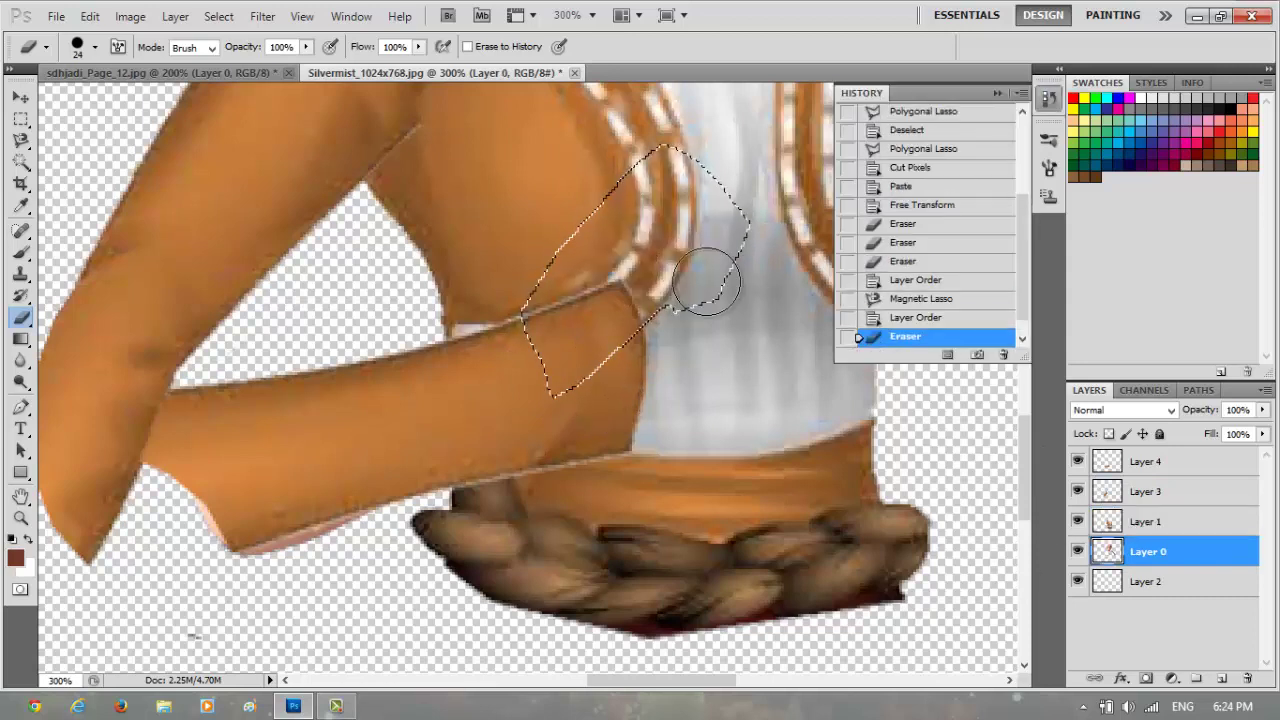
{"action": "key", "text": "ctrl+alt+z"}
Step: Erase the vest on Layer 1 and the sleeve on Layer 4 inside the hand selection to uncover the hand
{"action": "left_click", "coordinate": [1145, 521]}
{"action": "left_click_drag", "start_coordinate": [735, 250], "coordinate": [663, 423]}
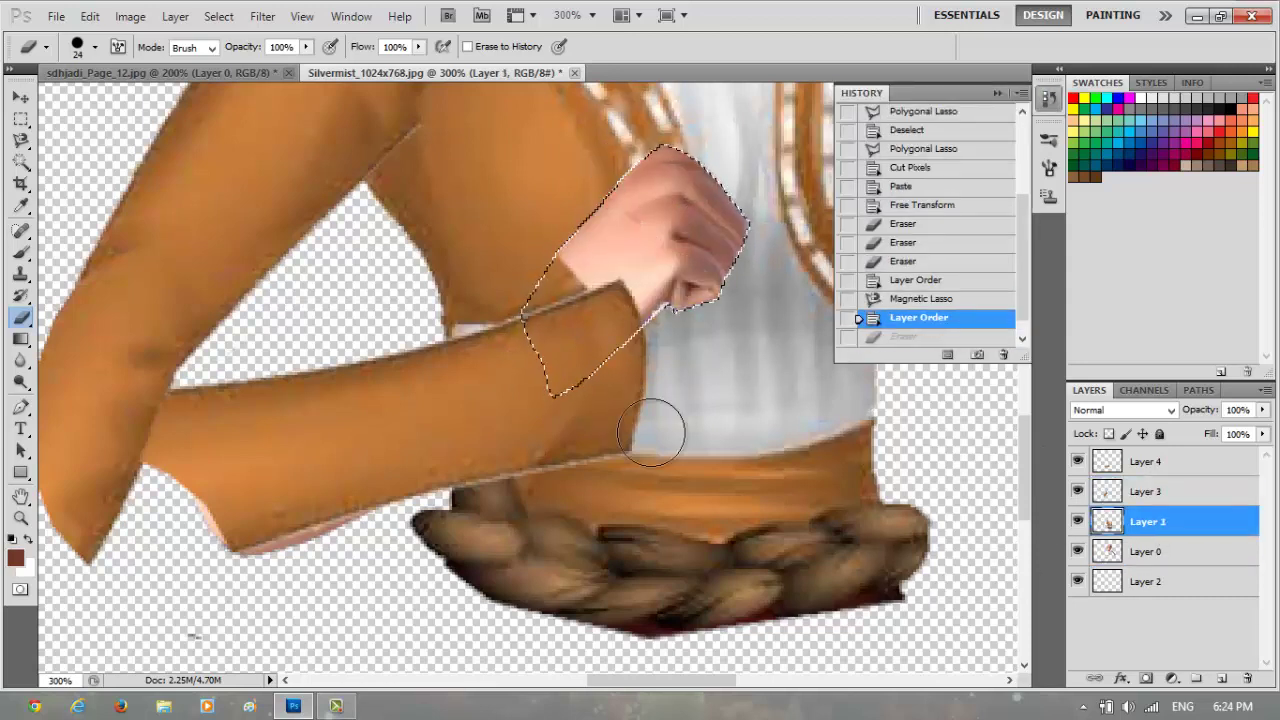
{"action": "key", "text": "alt+bracketleft"}
{"action": "key", "text": "alt+bracketright"}
{"action": "key", "text": "alt+bracketright"}
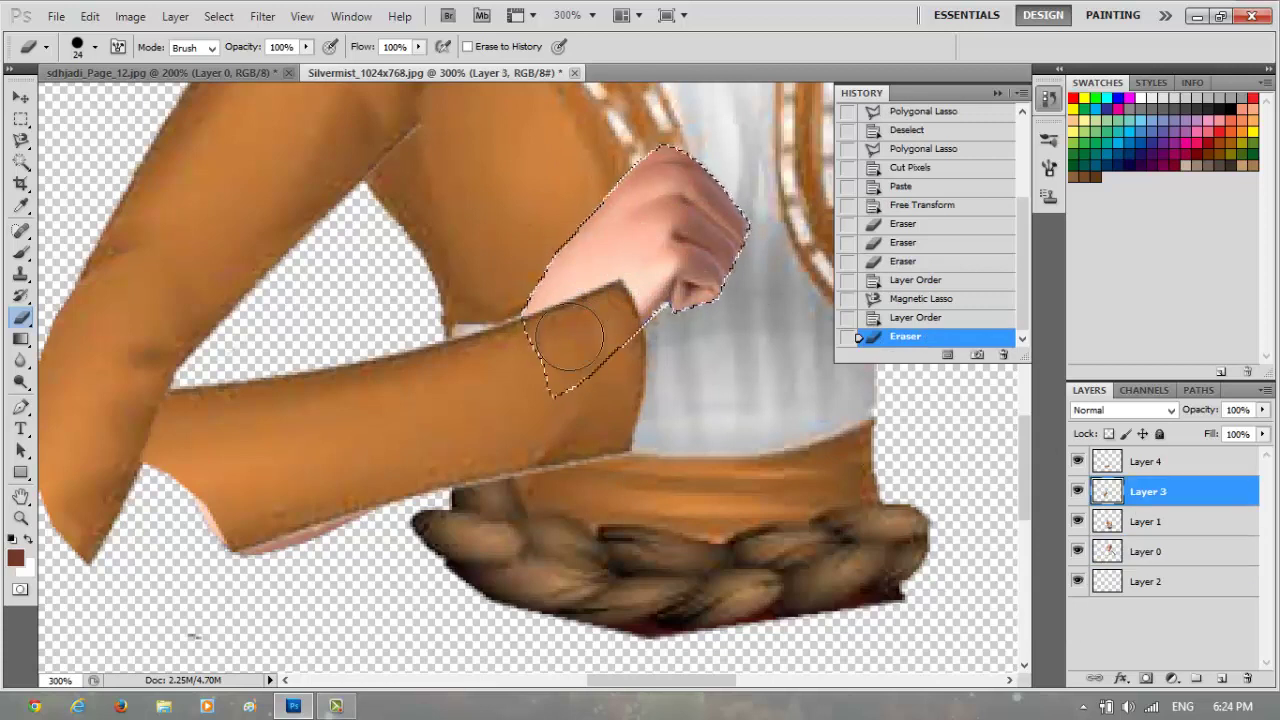
{"action": "key", "text": "alt+bracketright"}
{"action": "mouse_move", "coordinate": [610, 360]}
{"action": "left_mouse_down"}
{"action": "mouse_move", "coordinate": [594, 306]}
{"action": "mouse_move", "coordinate": [617, 495]}
{"action": "left_mouse_up"}
Step: Try to move the selected hand area on the different layers and undo the moves
{"action": "key", "text": "v"}
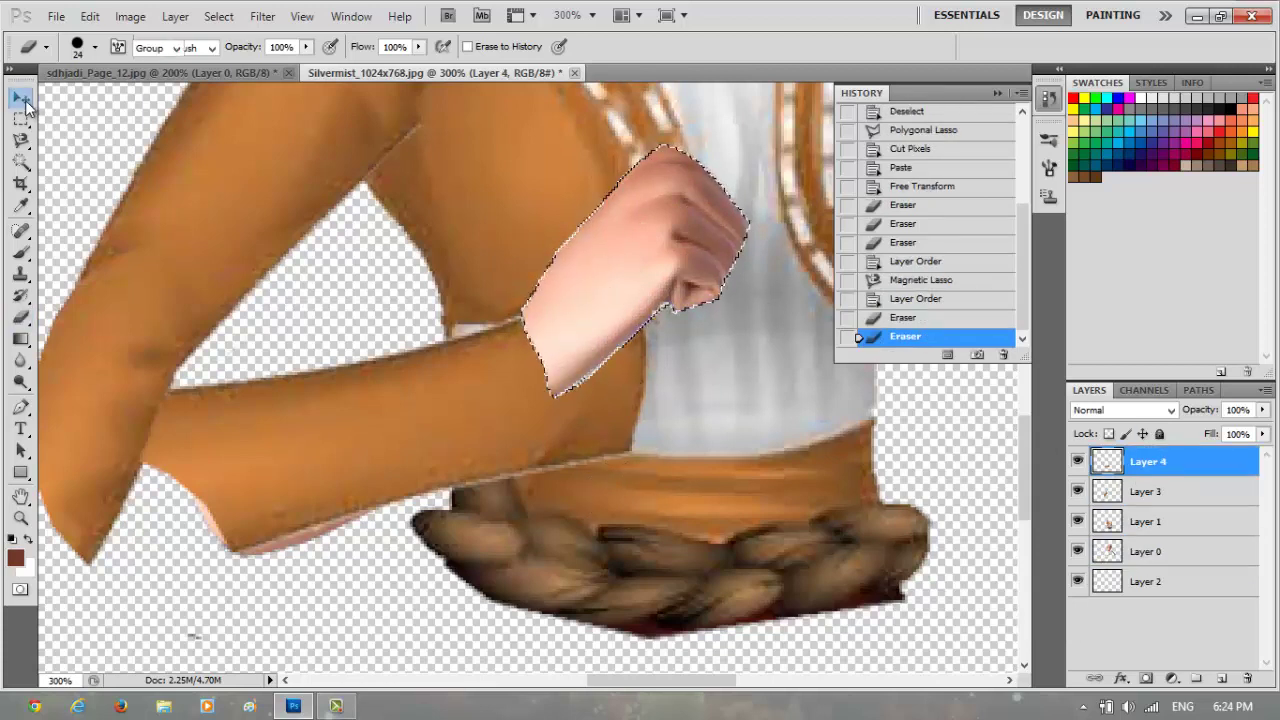
{"action": "left_click_drag", "start_coordinate": [584, 314], "coordinate": [588, 320]}
{"action": "key", "text": "alt+bracketleft"}
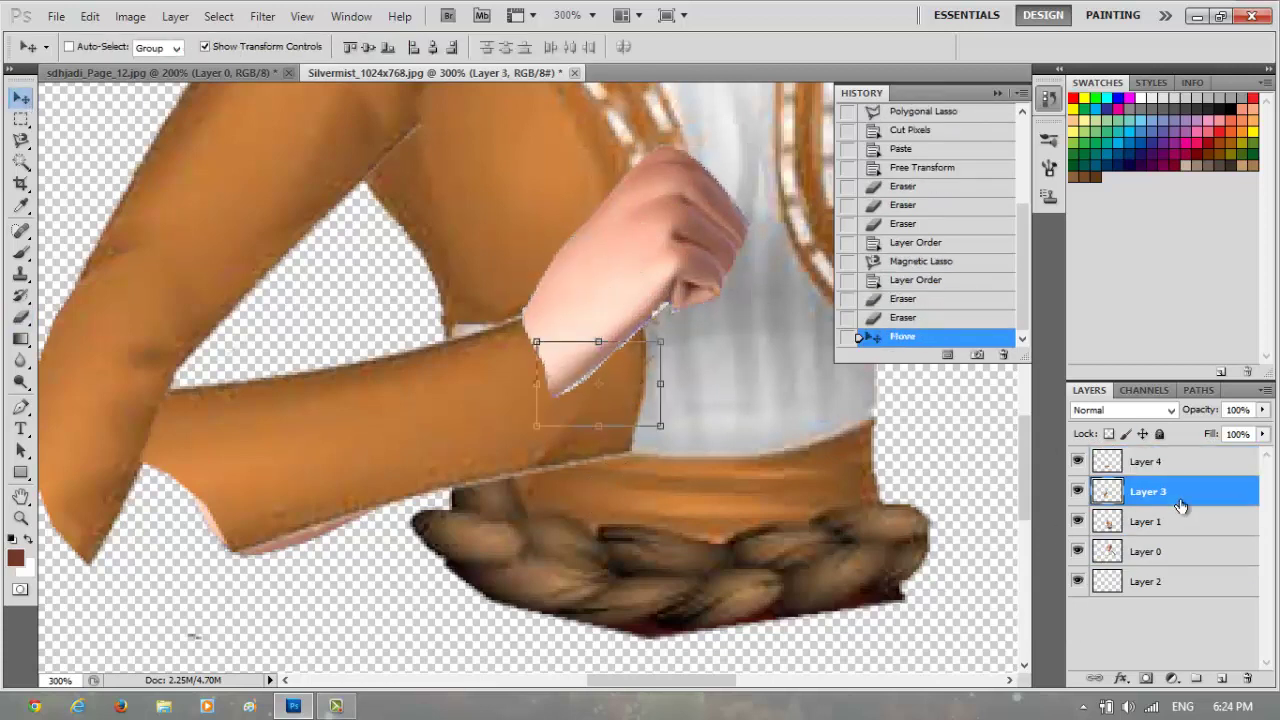
{"action": "key", "text": "alt+bracketleft"}
{"action": "key", "text": "ctrl+z"}
{"action": "key", "text": "alt+bracketleft"}
{"action": "key", "text": "alt+bracketleft"}
{"action": "key", "text": "alt+bracketleft"}
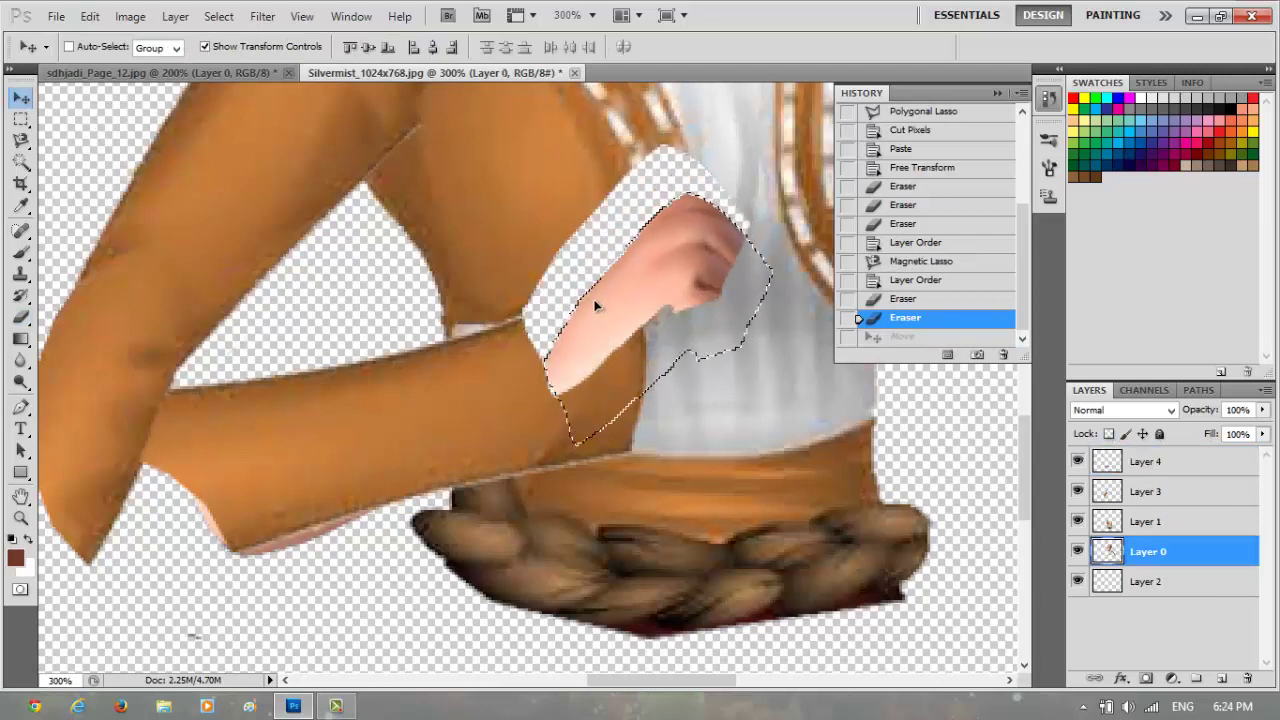
{"action": "key", "text": "alt+bracketright"}
{"action": "key", "text": "alt+bracketright"}
{"action": "key", "text": "alt+bracketright"}
Step: Deselect the hand and erase the excess sleeve beyond the wrist on Layer 4
{"action": "left_click", "coordinate": [20, 450]}
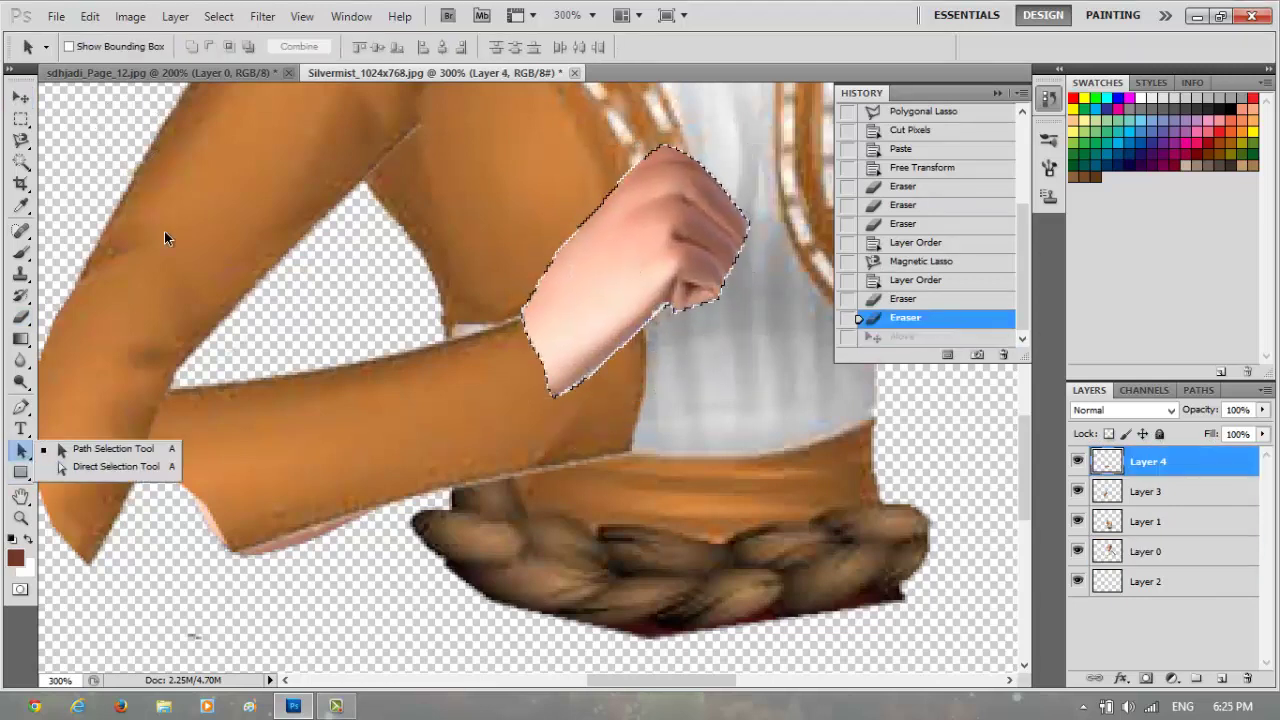
{"action": "left_click", "coordinate": [20, 118]}
{"action": "key", "text": "ctrl+d"}
{"action": "key", "text": "alt+bracketleft"}
{"action": "left_click", "coordinate": [21, 317]}
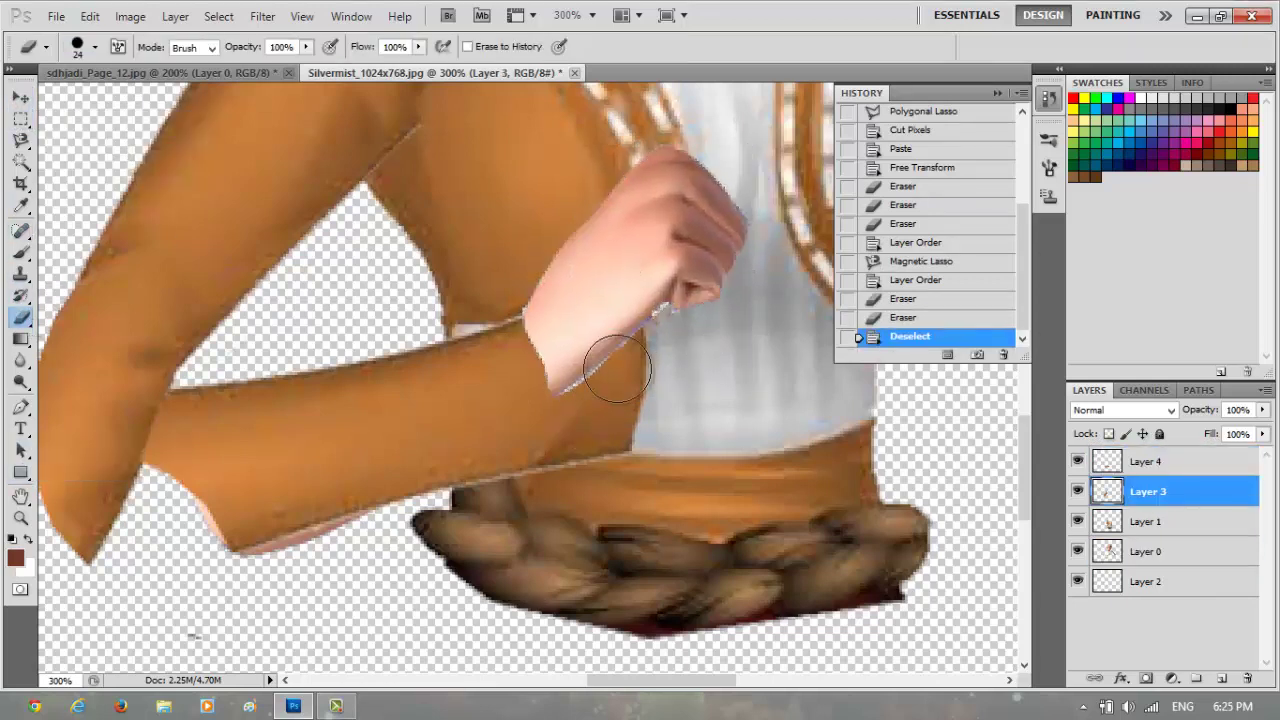
{"action": "key", "text": "alt+bracketright"}
{"action": "mouse_move", "coordinate": [601, 461]}
{"action": "left_mouse_down"}
{"action": "mouse_move", "coordinate": [586, 457]}
{"action": "mouse_move", "coordinate": [590, 480]}
{"action": "left_mouse_up"}
Step: Erase the skin showing along the forearm sleeve's lower edge on Layer 0
{"action": "key", "text": "alt+bracketleft"}
{"action": "key", "text": "alt+bracketleft"}
{"action": "key", "text": "alt+bracketleft"}
{"action": "left_click", "coordinate": [443, 472]}
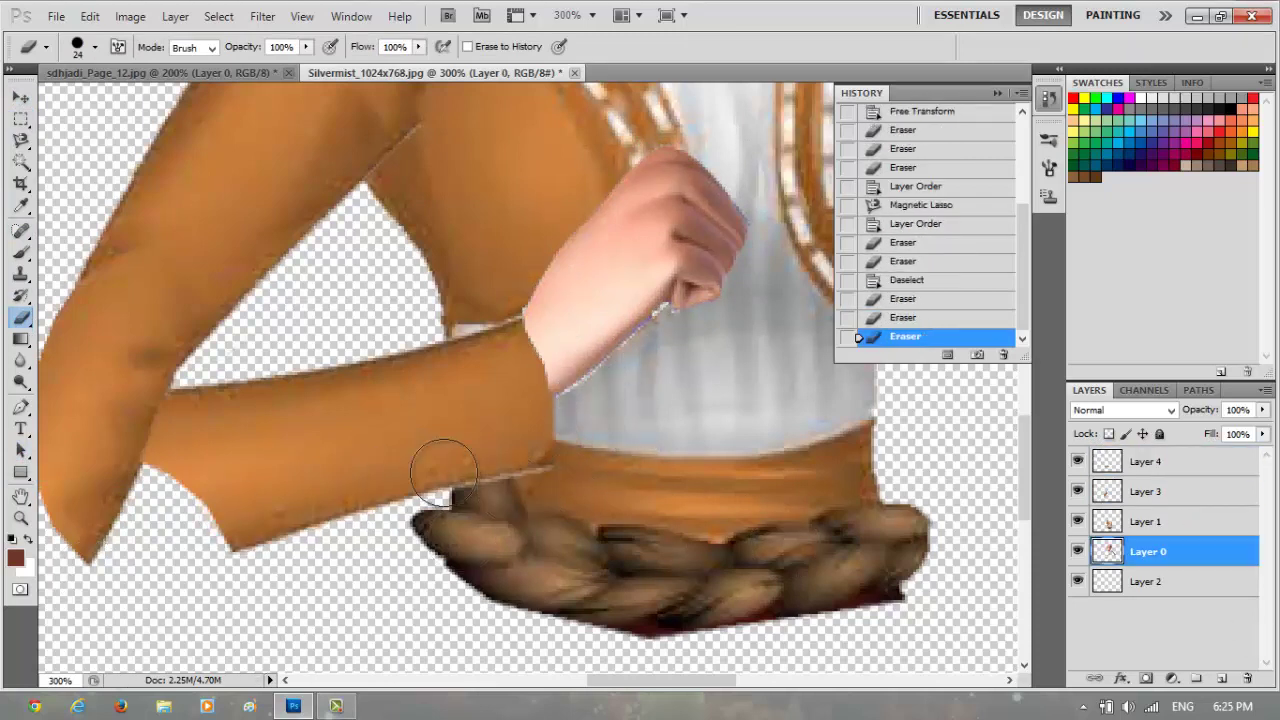
Step: Paint the elbow gap on Layer 4 with orange sampled from the sleeve, using a soft 23 px brush, and erase the overflow below it
{"action": "left_click", "coordinate": [21, 205]}
{"action": "left_click", "coordinate": [243, 500]}
{"action": "key", "text": "b"}
{"action": "left_click", "coordinate": [95, 47]}
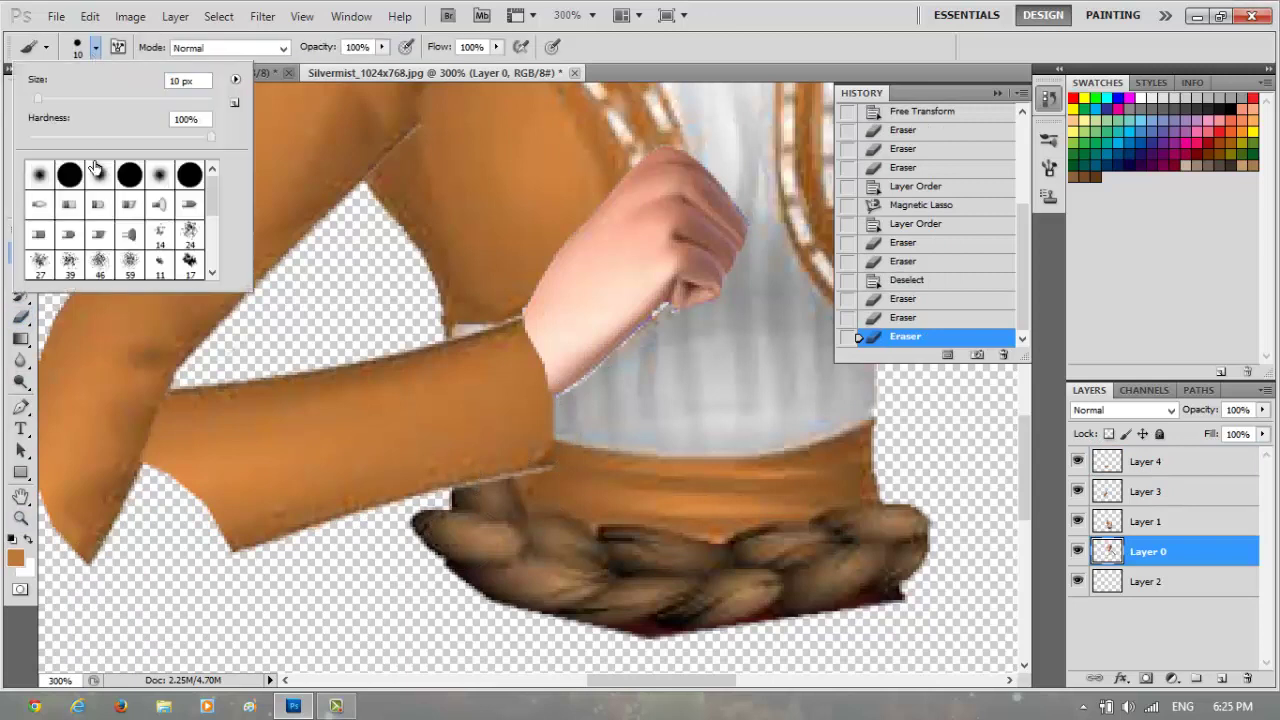
{"action": "left_click_drag", "start_coordinate": [49, 102], "coordinate": [56, 102]}
{"action": "key", "text": "Return"}
{"action": "key", "text": "alt+bracketright"}
{"action": "key", "text": "alt+bracketright"}
{"action": "key", "text": "alt+bracketright"}
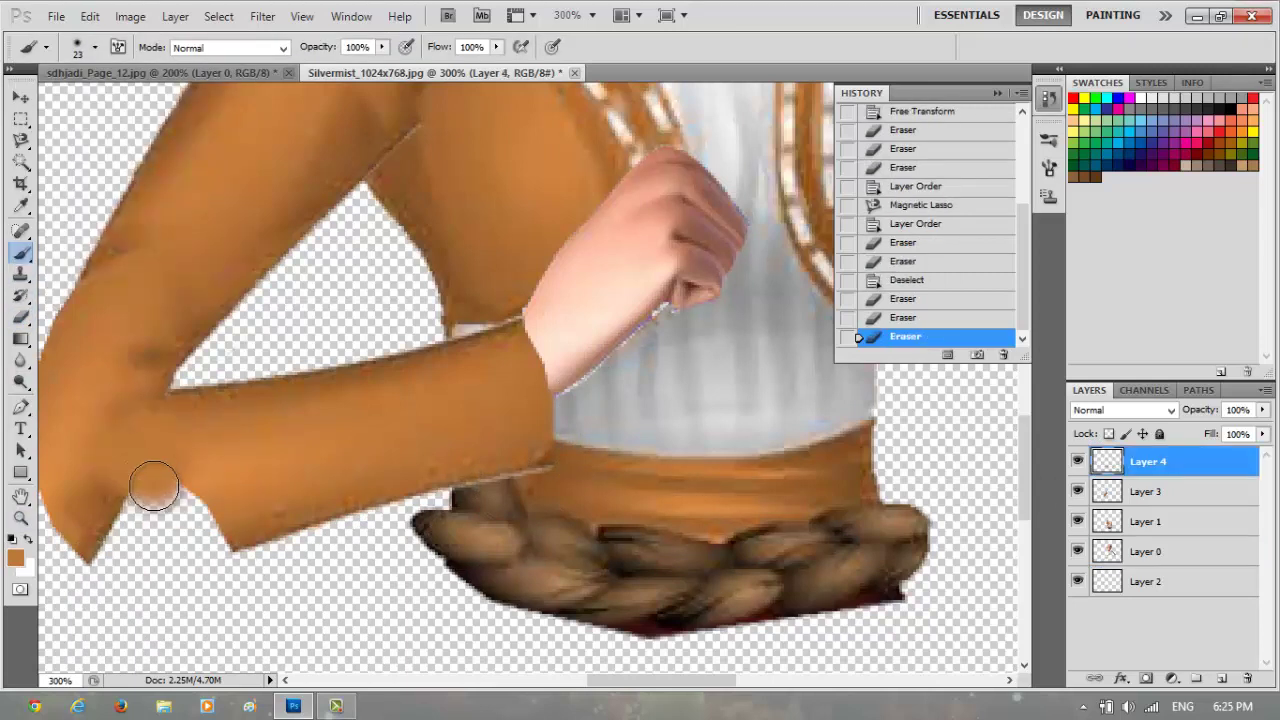
{"action": "mouse_move", "coordinate": [151, 485]}
{"action": "left_mouse_down"}
{"action": "mouse_move", "coordinate": [222, 480]}
{"action": "mouse_move", "coordinate": [204, 528]}
{"action": "mouse_move", "coordinate": [219, 532]}
{"action": "mouse_move", "coordinate": [186, 543]}
{"action": "mouse_move", "coordinate": [97, 492]}
{"action": "mouse_move", "coordinate": [100, 535]}
{"action": "mouse_move", "coordinate": [231, 532]}
{"action": "mouse_move", "coordinate": [95, 540]}
{"action": "left_mouse_up"}
{"action": "key", "text": "e"}
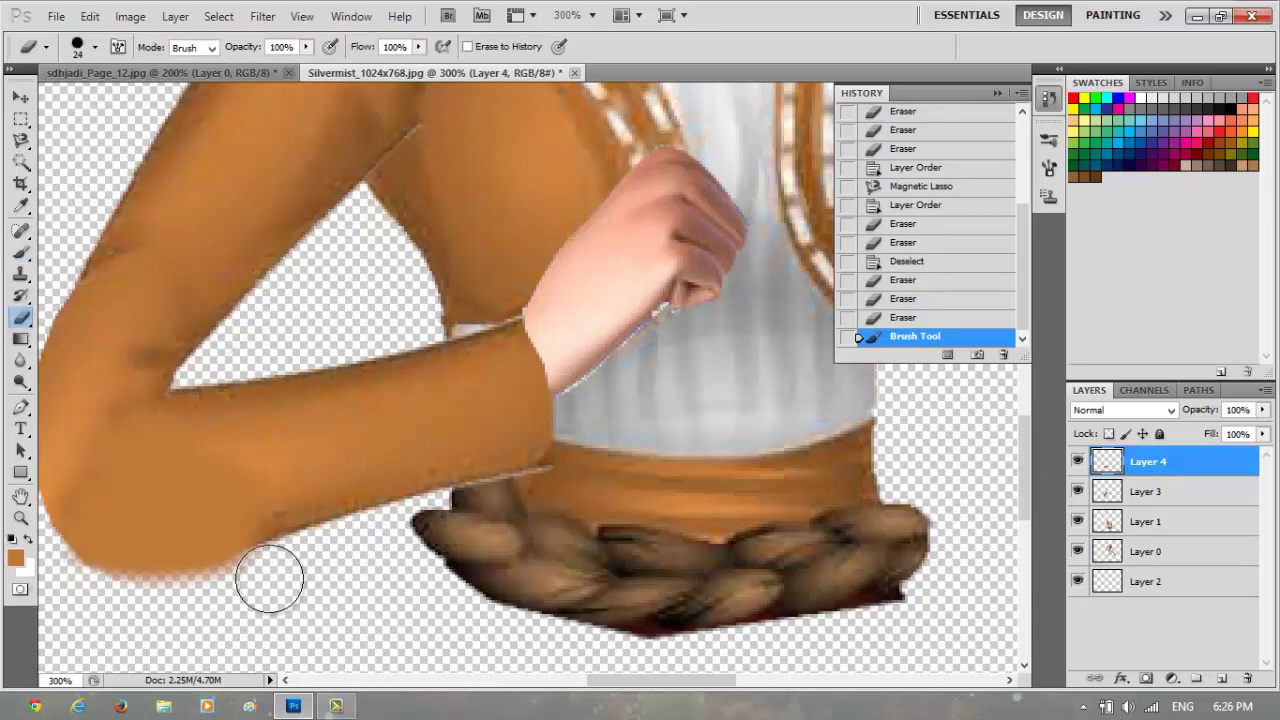
{"action": "mouse_move", "coordinate": [266, 580]}
{"action": "left_mouse_down"}
{"action": "mouse_move", "coordinate": [113, 597]}
{"action": "mouse_move", "coordinate": [85, 574]}
{"action": "mouse_move", "coordinate": [206, 598]}
{"action": "mouse_move", "coordinate": [146, 605]}
{"action": "mouse_move", "coordinate": [55, 583]}
{"action": "mouse_move", "coordinate": [135, 599]}
{"action": "mouse_move", "coordinate": [228, 586]}
{"action": "mouse_move", "coordinate": [133, 600]}
{"action": "mouse_move", "coordinate": [99, 570]}
{"action": "mouse_move", "coordinate": [162, 604]}
{"action": "mouse_move", "coordinate": [160, 650]}
{"action": "left_mouse_up"}
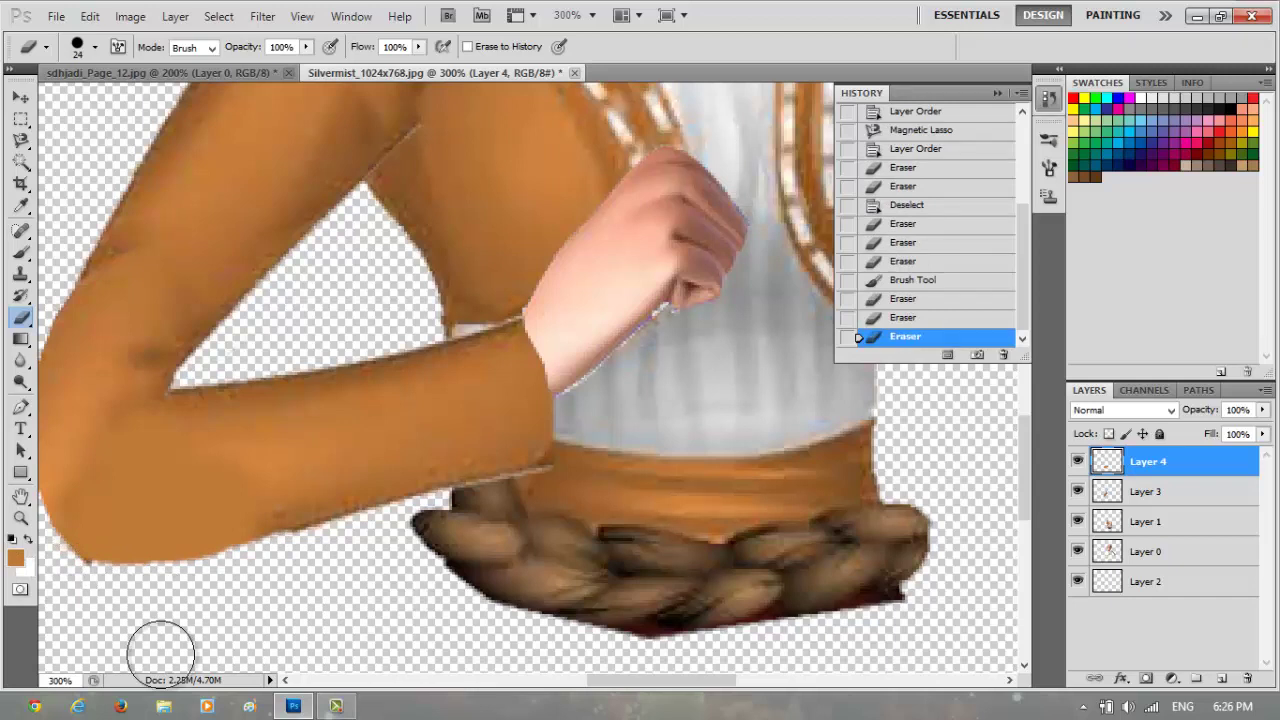
Step: Choose a dark brown foreground color and shade the elbow and the sleeve's lower edge with the brush at 36% opacity
{"action": "left_click", "coordinate": [15, 562]}
{"action": "left_click", "coordinate": [554, 297]}
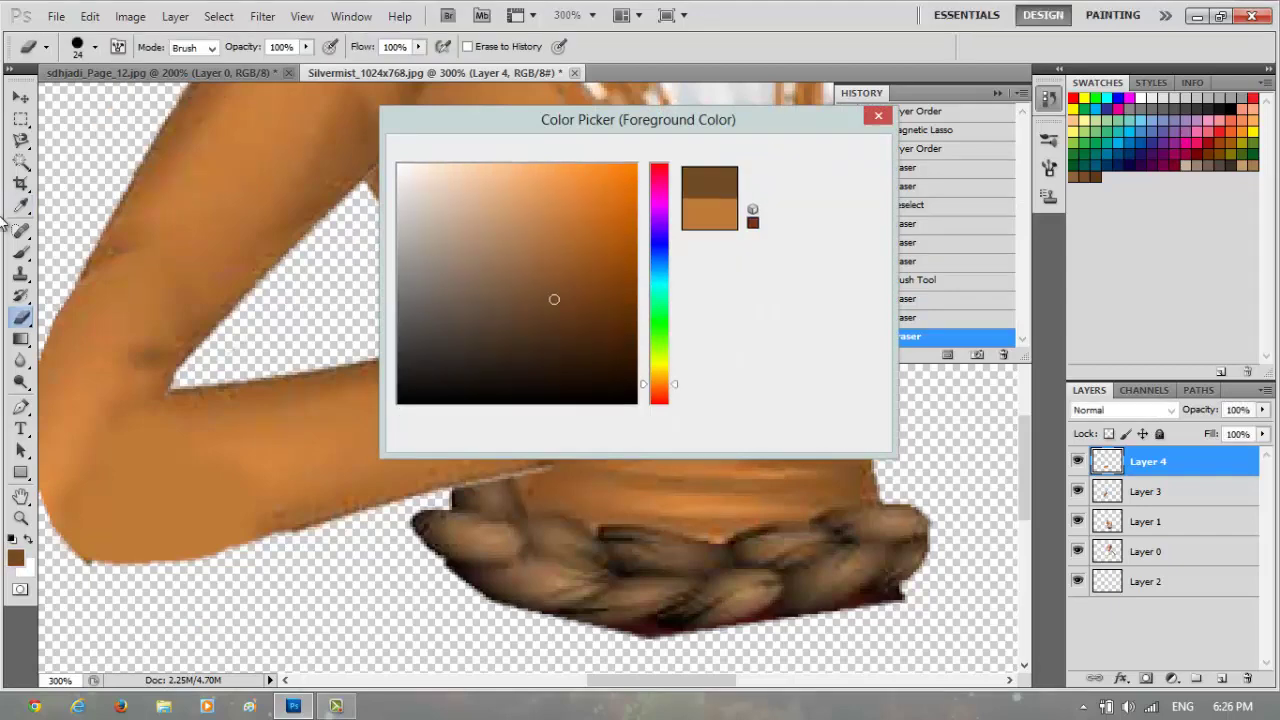
{"action": "key", "text": "Return"}
{"action": "left_click", "coordinate": [20, 255]}
{"action": "key", "text": "3"}
{"action": "key", "text": "6"}
{"action": "mouse_move", "coordinate": [70, 490]}
{"action": "left_mouse_down"}
{"action": "mouse_move", "coordinate": [234, 529]}
{"action": "mouse_move", "coordinate": [340, 520]}
{"action": "left_mouse_up"}
{"action": "key", "text": "z"}
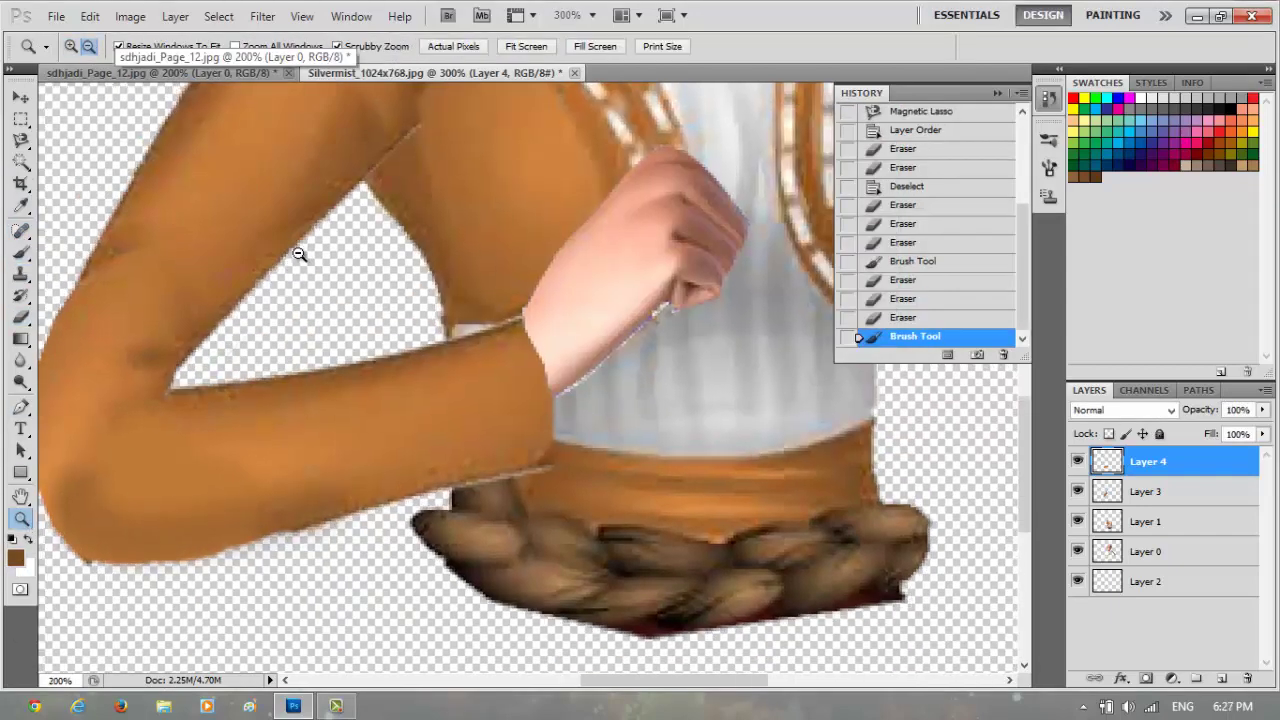
{"action": "key", "text": "ctrl+1"}
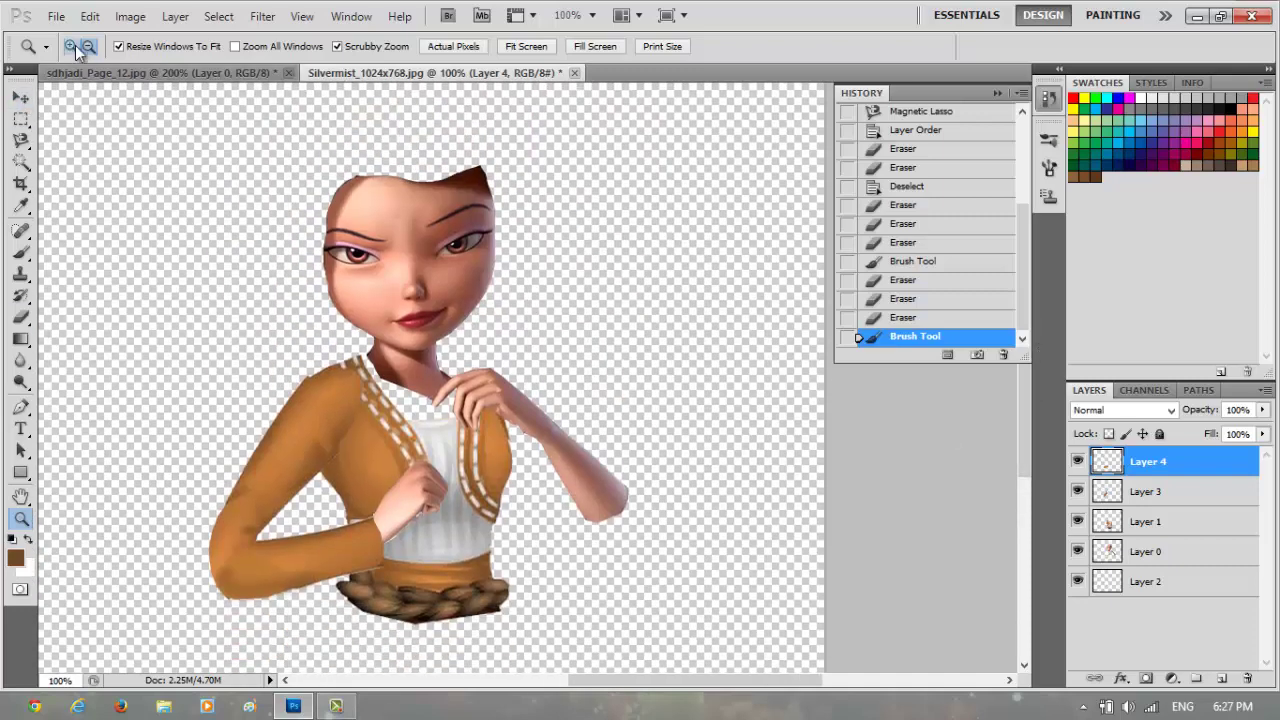
Step: Outline the upper sleeve and the gap along its inner edge with the Polygonal Lasso on Layer 4
{"action": "left_click", "coordinate": [250, 529]}
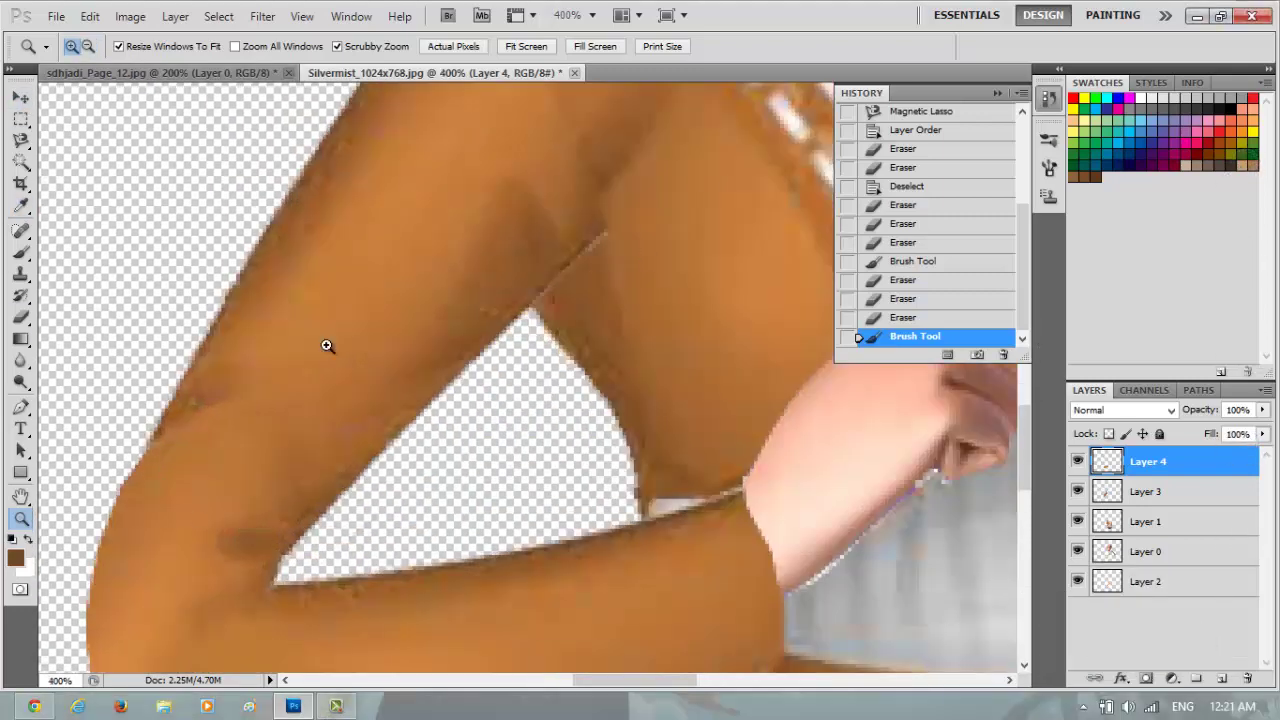
{"action": "right_click", "coordinate": [21, 141]}
{"action": "left_click", "coordinate": [100, 154]}
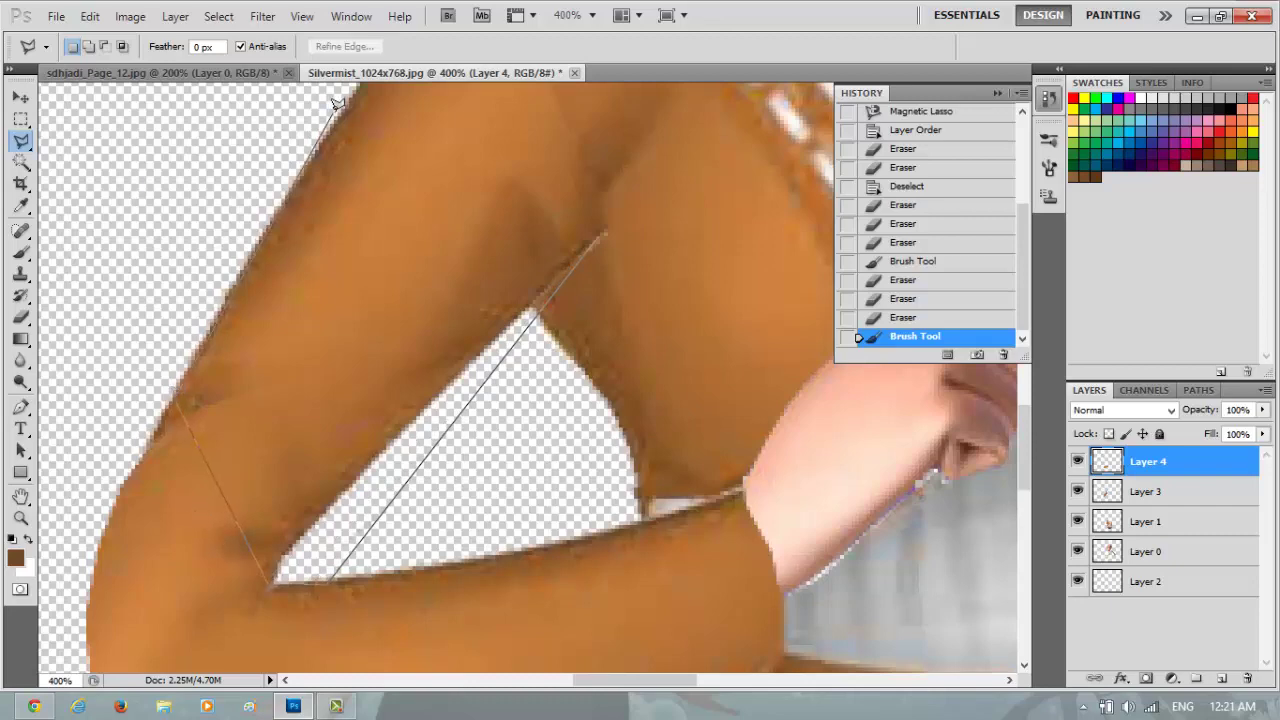
{"action": "left_click", "coordinate": [604, 222]}
Step: Sample a brownish orange from the sleeve and paint the selected gap along its inner edge, raising the brush opacity to 100%
{"action": "left_click", "coordinate": [21, 252]}
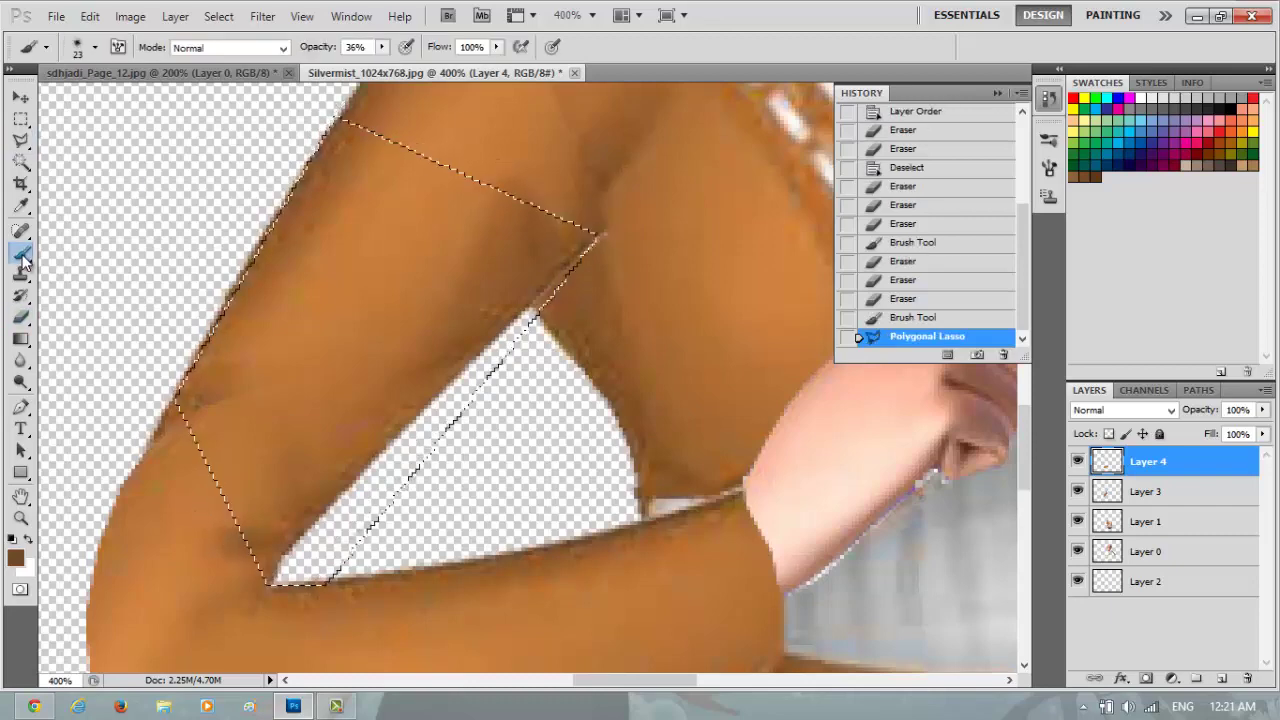
{"action": "left_click", "coordinate": [21, 206]}
{"action": "left_click", "coordinate": [21, 252]}
{"action": "mouse_move", "coordinate": [330, 560]}
{"action": "left_mouse_down"}
{"action": "mouse_move", "coordinate": [634, 251]}
{"action": "mouse_move", "coordinate": [330, 570]}
{"action": "left_mouse_up"}
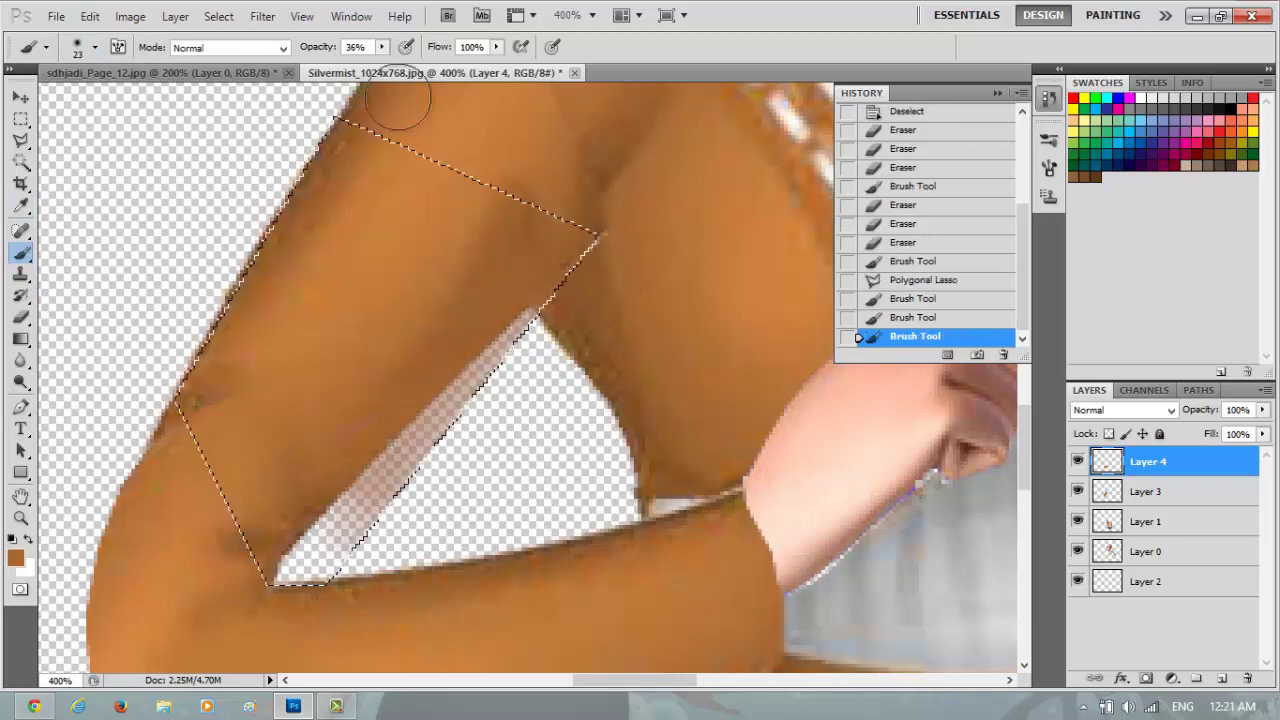
{"action": "key", "text": "0"}
{"action": "mouse_move", "coordinate": [636, 210]}
{"action": "left_mouse_down"}
{"action": "mouse_move", "coordinate": [584, 308]}
{"action": "mouse_move", "coordinate": [470, 380]}
{"action": "left_mouse_up"}
Step: Deselect the upper sleeve and outline the elbow and the forearm's lower edge with the Polygonal Lasso
{"action": "key", "text": "z"}
{"action": "left_click", "coordinate": [234, 229], "text": "alt"}
{"action": "left_click", "coordinate": [234, 229], "text": "alt"}
{"action": "left_click", "coordinate": [234, 229], "text": "alt"}
{"action": "left_click", "coordinate": [234, 229], "text": "alt"}
{"action": "left_click", "coordinate": [234, 229], "text": "alt"}
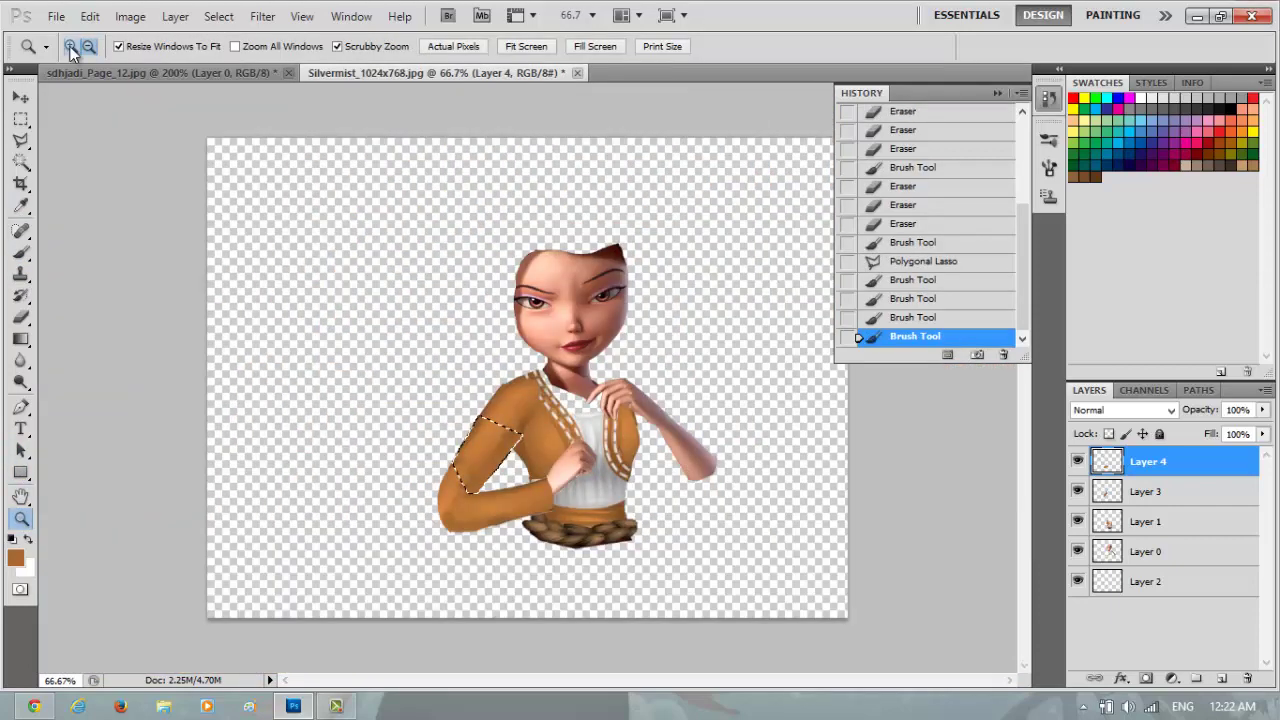
{"action": "left_click_drag", "start_coordinate": [470, 535], "coordinate": [523, 349]}
{"action": "key", "text": "l"}
{"action": "key", "text": "ctrl+d"}
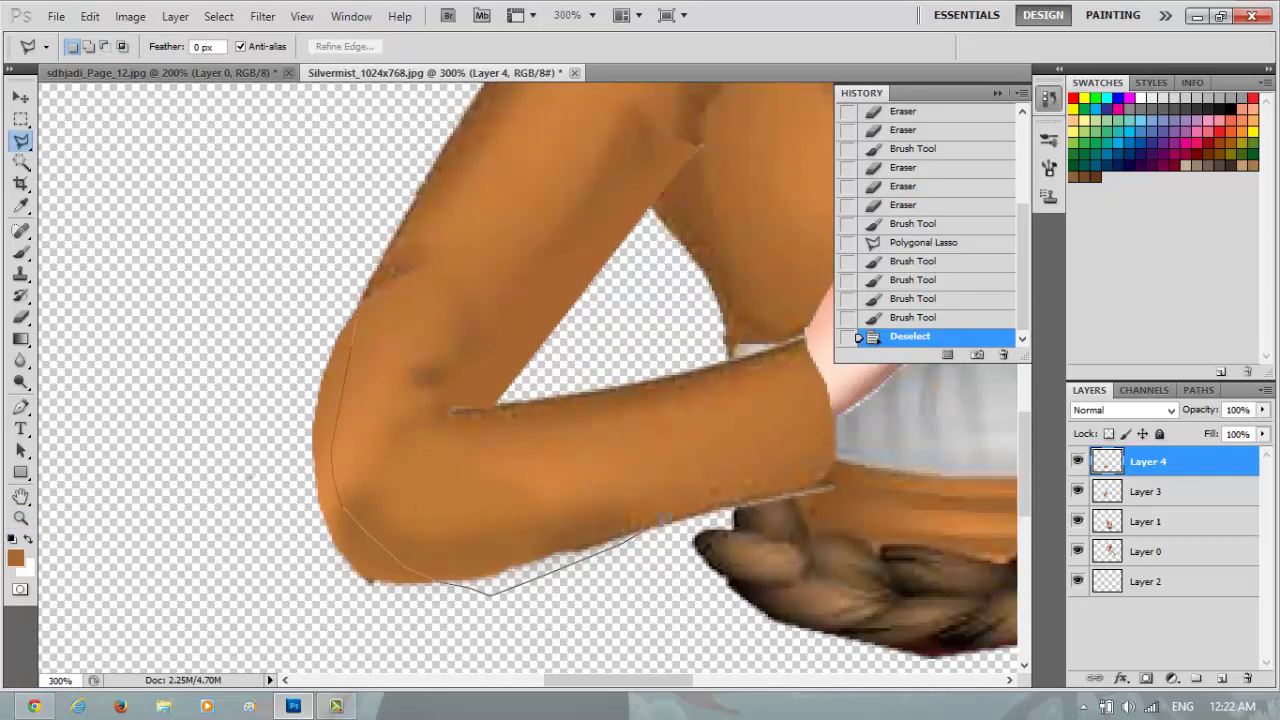
{"action": "left_click", "coordinate": [357, 314]}
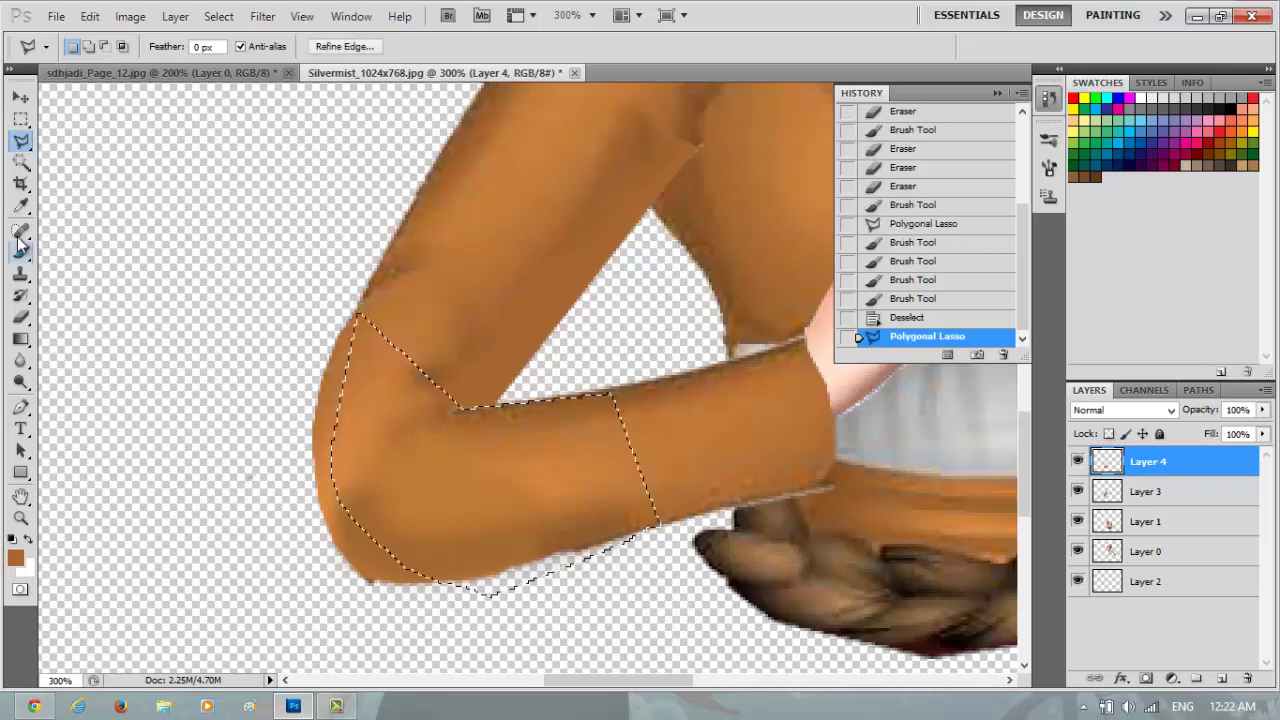
Step: Sample orange from the sleeve, paint the selected elbow and lower forearm edge, and clear the selection
{"action": "key", "text": "i"}
{"action": "key", "text": "b"}
{"action": "left_click_drag", "start_coordinate": [623, 545], "coordinate": [400, 557]}
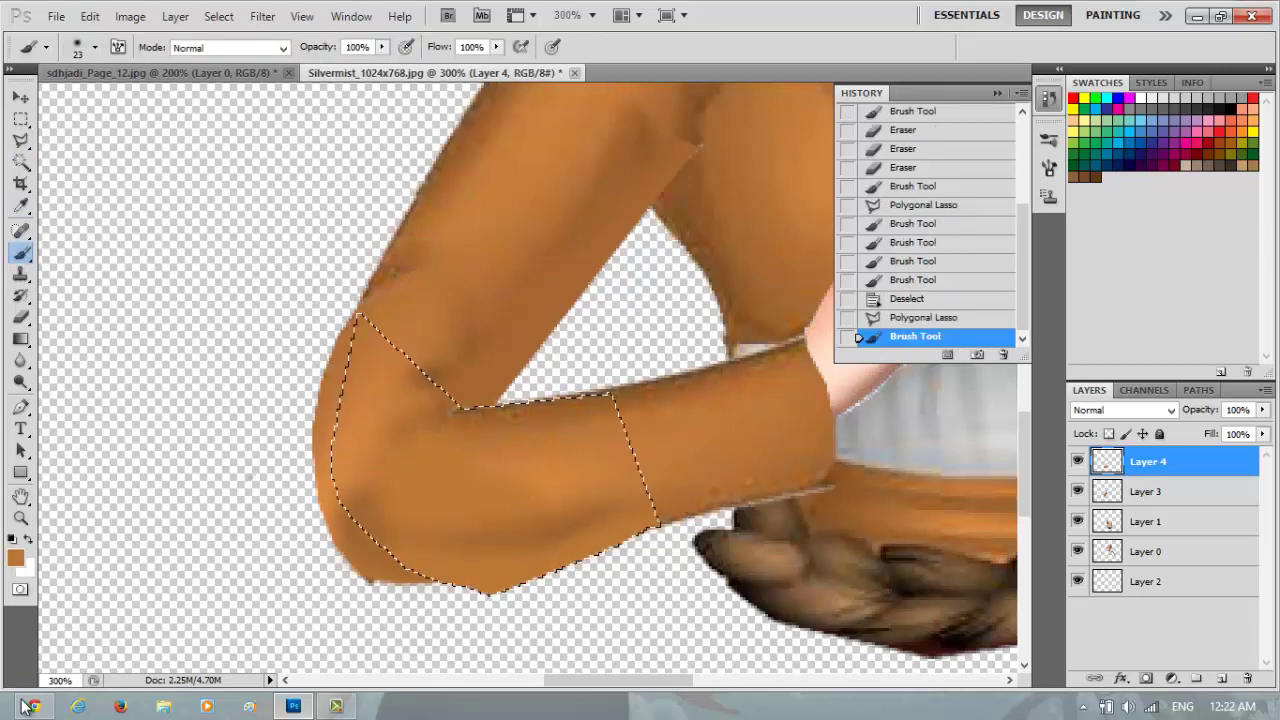
{"action": "left_click", "coordinate": [21, 140]}
{"action": "left_click", "coordinate": [90, 450]}
{"action": "key", "text": "ctrl+d"}
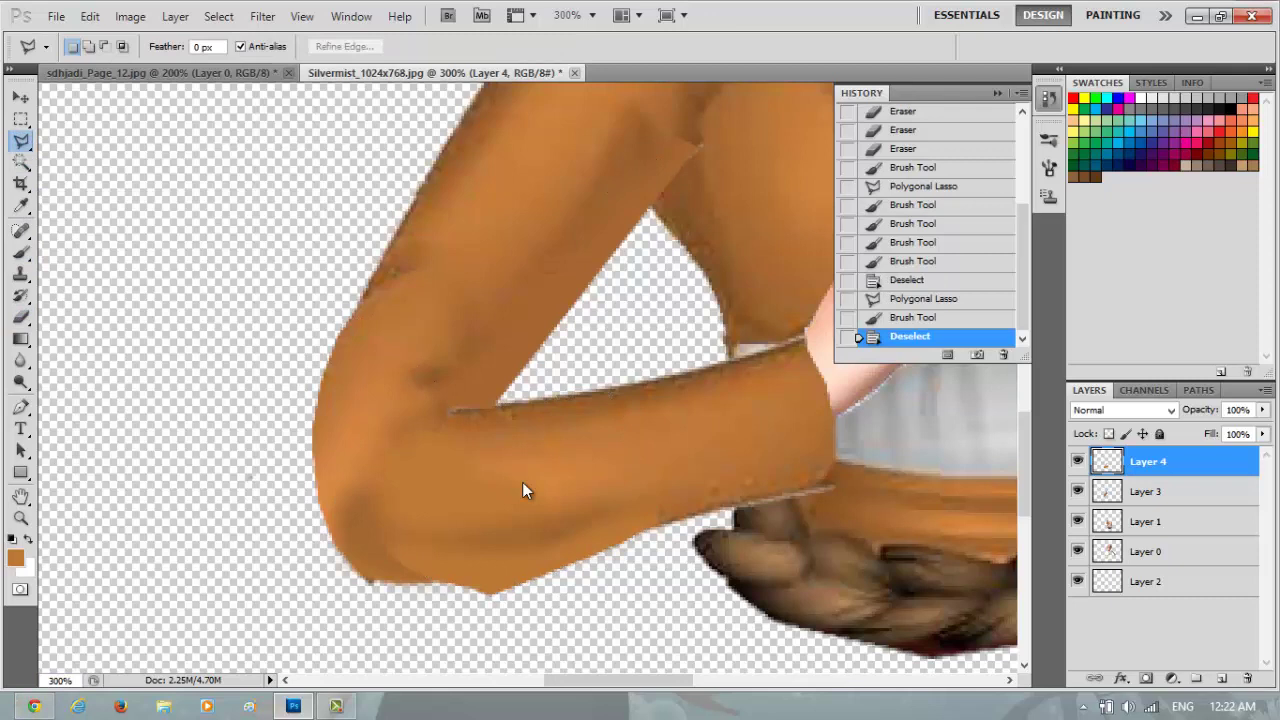
Step: Erase the sleeve overflow around the outer elbow on Layer 3 and the layers beneath it
{"action": "left_click", "coordinate": [18, 297]}
{"action": "key", "text": "alt+bracketleft"}
{"action": "left_click_drag", "start_coordinate": [300, 400], "coordinate": [296, 482]}
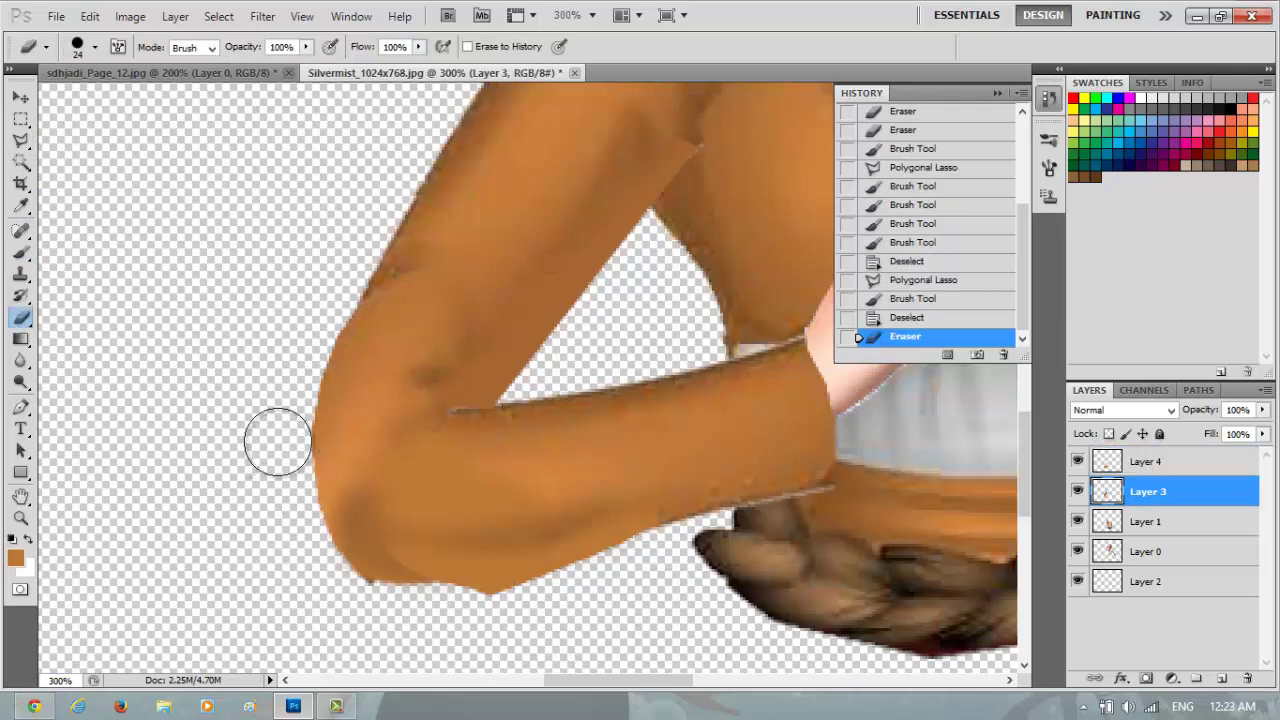
{"action": "mouse_move", "coordinate": [423, 608]}
{"action": "left_mouse_down"}
{"action": "mouse_move", "coordinate": [322, 533]}
{"action": "mouse_move", "coordinate": [286, 432]}
{"action": "mouse_move", "coordinate": [320, 294]}
{"action": "left_mouse_up"}
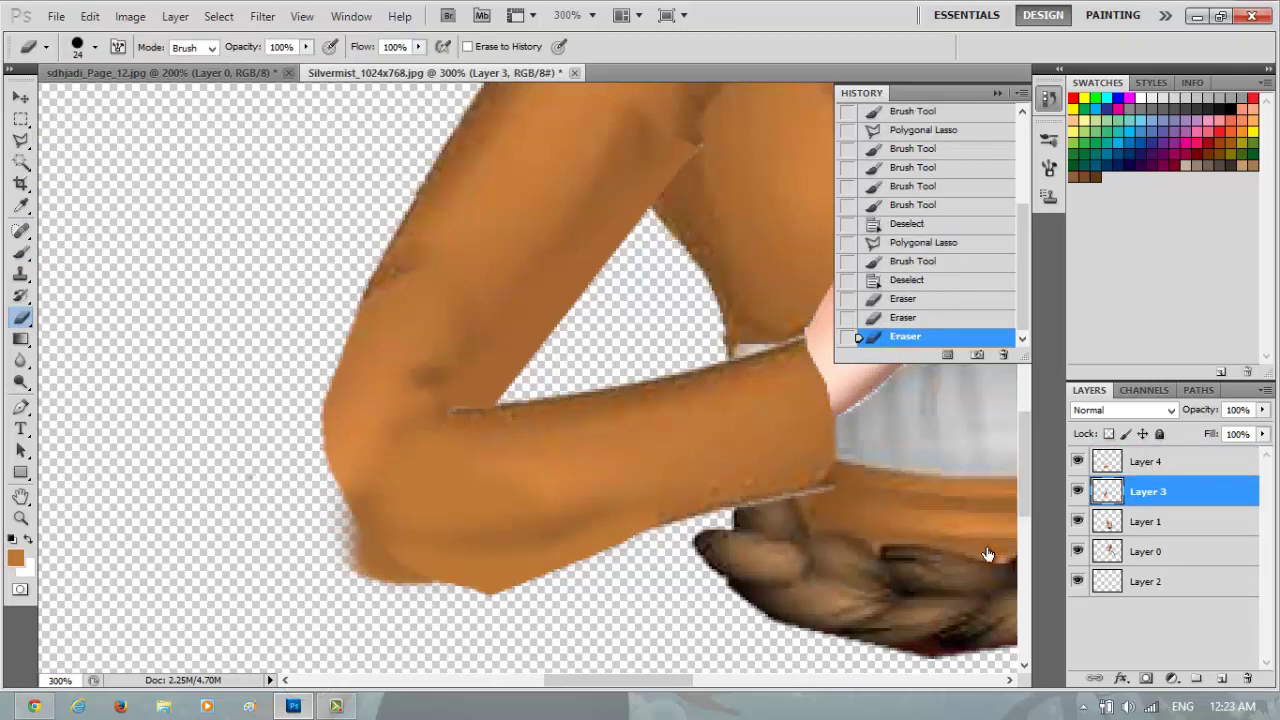
{"action": "left_click", "coordinate": [1155, 532]}
{"action": "left_click", "coordinate": [312, 508]}
{"action": "key", "text": "alt+bracketleft"}
{"action": "key", "text": "alt+bracketleft"}
{"action": "key", "text": "alt+bracketright"}
{"action": "mouse_move", "coordinate": [485, 684]}
{"action": "left_mouse_down"}
{"action": "mouse_move", "coordinate": [468, 600]}
{"action": "mouse_move", "coordinate": [428, 600]}
{"action": "mouse_move", "coordinate": [364, 504]}
{"action": "left_mouse_up"}
Step: Round off the elbow's outer corner and lower edge on Layer 4 with the Eraser
{"action": "key", "text": "alt+bracketright"}
{"action": "key", "text": "alt+bracketright"}
{"action": "key", "text": "alt+bracketright"}
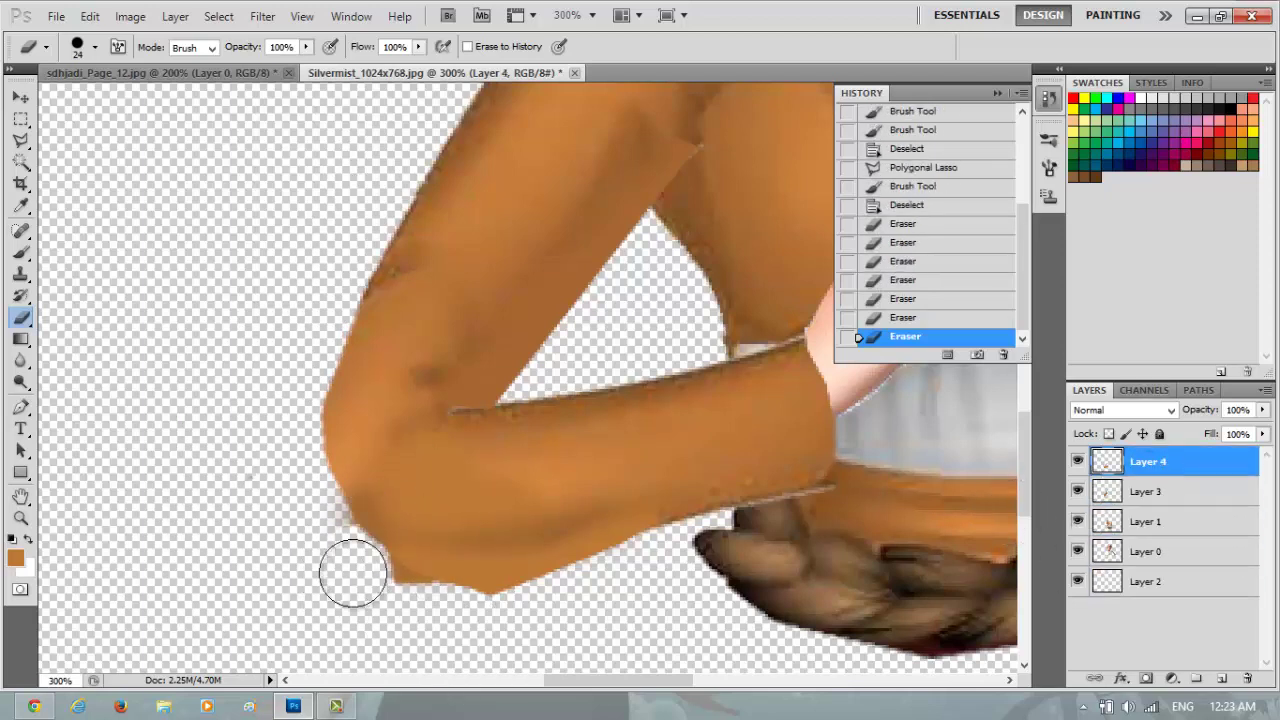
{"action": "mouse_move", "coordinate": [353, 573]}
{"action": "left_mouse_down"}
{"action": "mouse_move", "coordinate": [417, 594]}
{"action": "mouse_move", "coordinate": [414, 609]}
{"action": "left_mouse_up"}
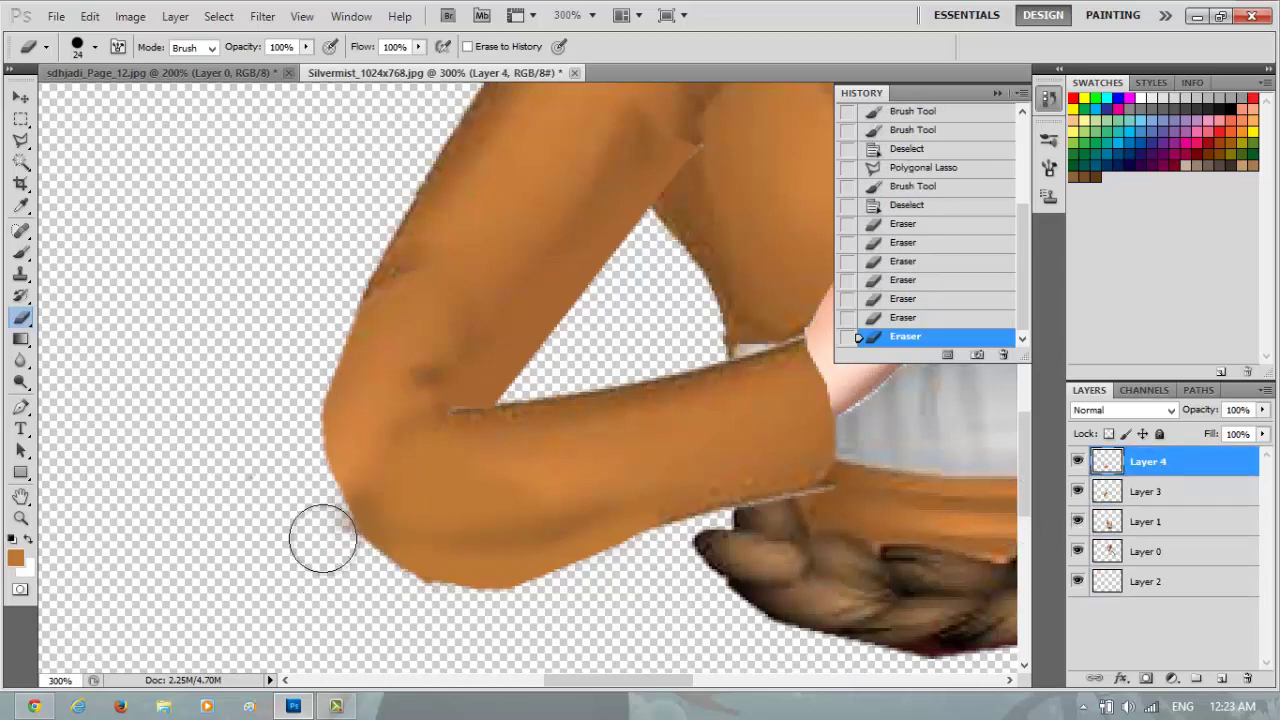
{"action": "mouse_move", "coordinate": [322, 538]}
{"action": "left_mouse_down"}
{"action": "mouse_move", "coordinate": [356, 593]}
{"action": "mouse_move", "coordinate": [434, 609]}
{"action": "left_mouse_up"}
{"action": "left_click_drag", "start_coordinate": [660, 583], "coordinate": [623, 594]}
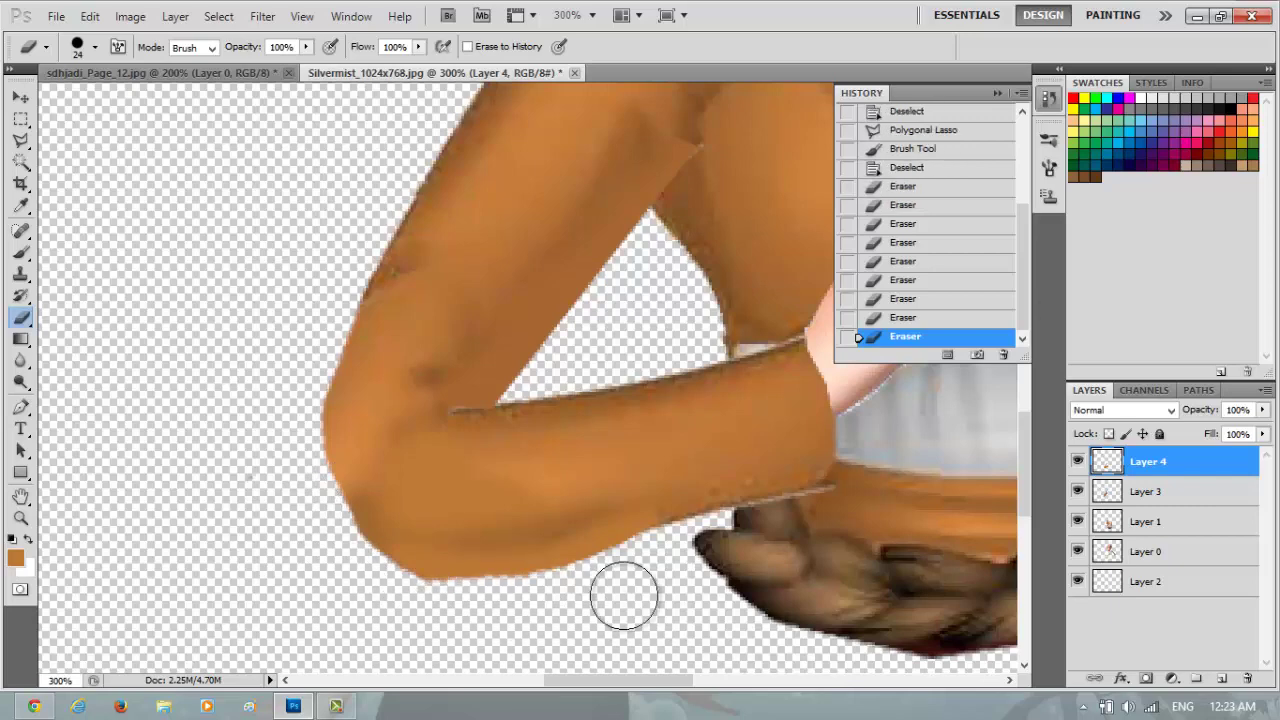
{"action": "left_click", "coordinate": [358, 577]}
{"action": "left_click", "coordinate": [603, 591]}
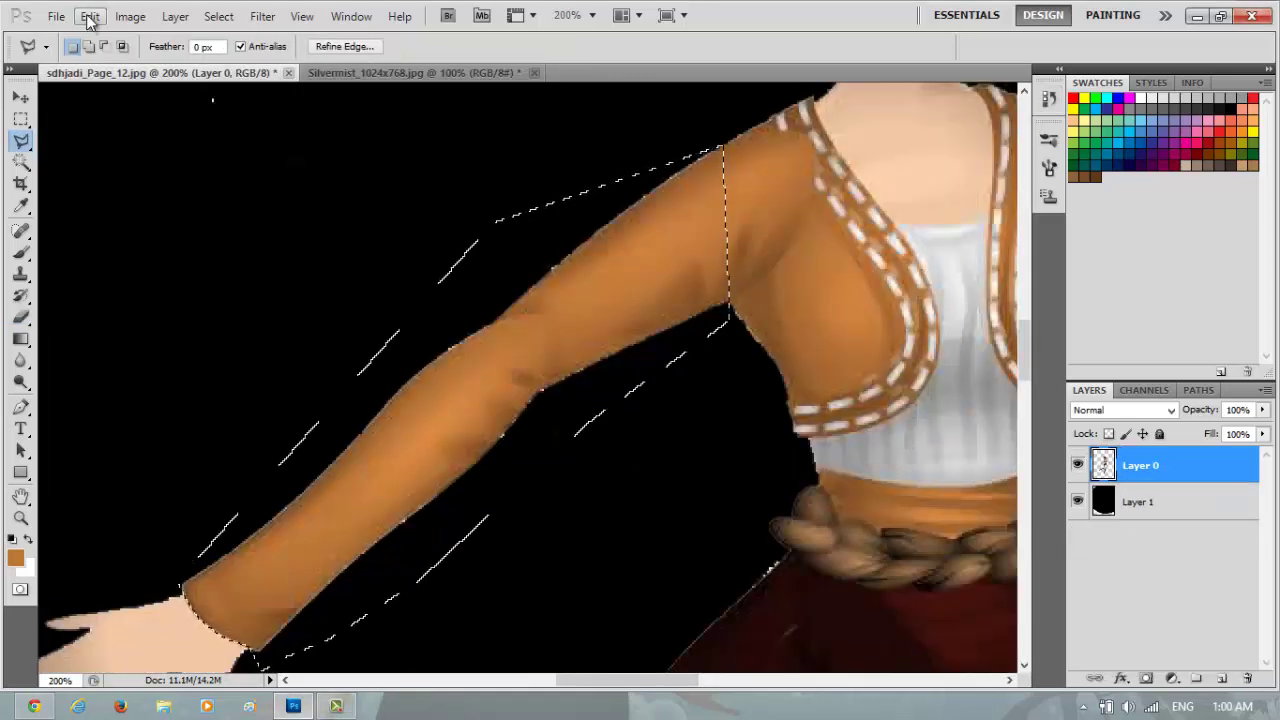
Step: Copy the selected sleeve from sdhjadi_Page_12.jpg and paste it into Silvermist_1024x768.jpg
{"action": "left_click", "coordinate": [90, 16]}
{"action": "left_click", "coordinate": [114, 137]}
{"action": "left_click", "coordinate": [420, 72]}
{"action": "left_click", "coordinate": [90, 16]}
{"action": "left_click", "coordinate": [108, 177]}
Step: Rotate the pasted sleeve about 95°, scale it to about 87% by 95%, and fit it over the bare raised forearm
{"action": "key", "text": "v"}
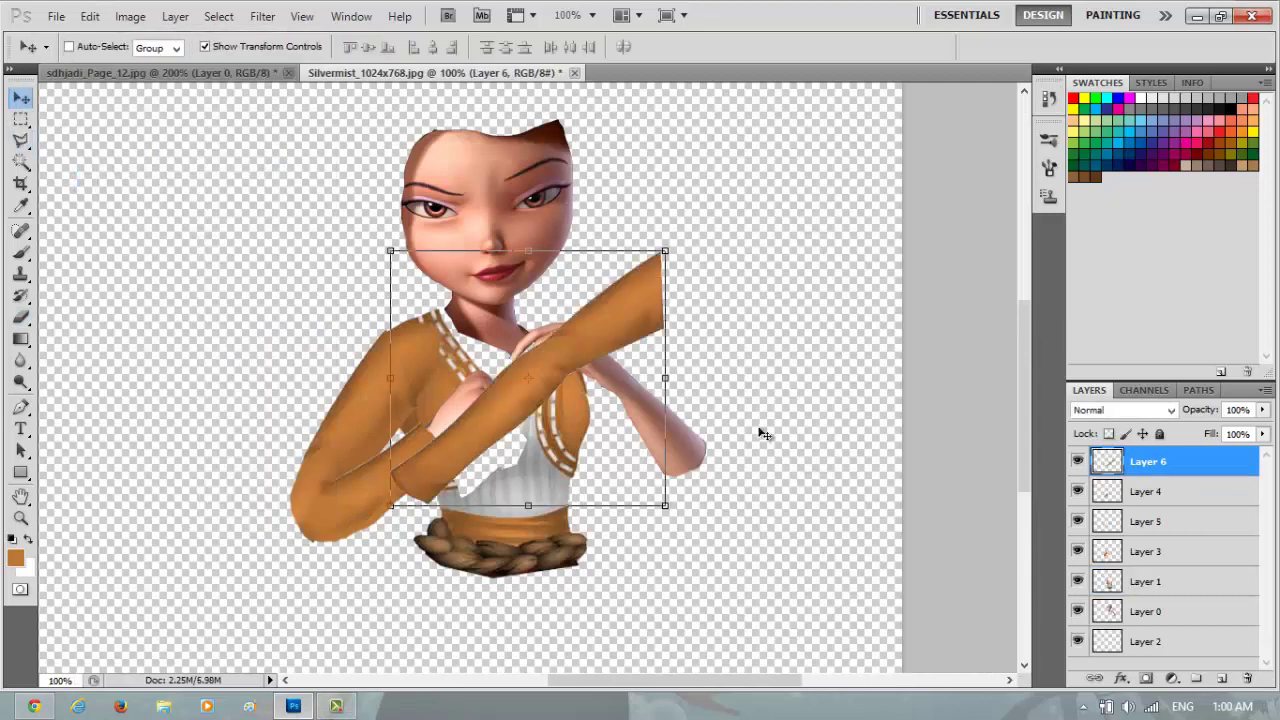
{"action": "left_click_drag", "start_coordinate": [528, 245], "coordinate": [674, 371]}
{"action": "left_click_drag", "start_coordinate": [655, 515], "coordinate": [756, 559]}
{"action": "left_click_drag", "start_coordinate": [849, 600], "coordinate": [814, 572]}
{"action": "left_click_drag", "start_coordinate": [630, 412], "coordinate": [670, 430]}
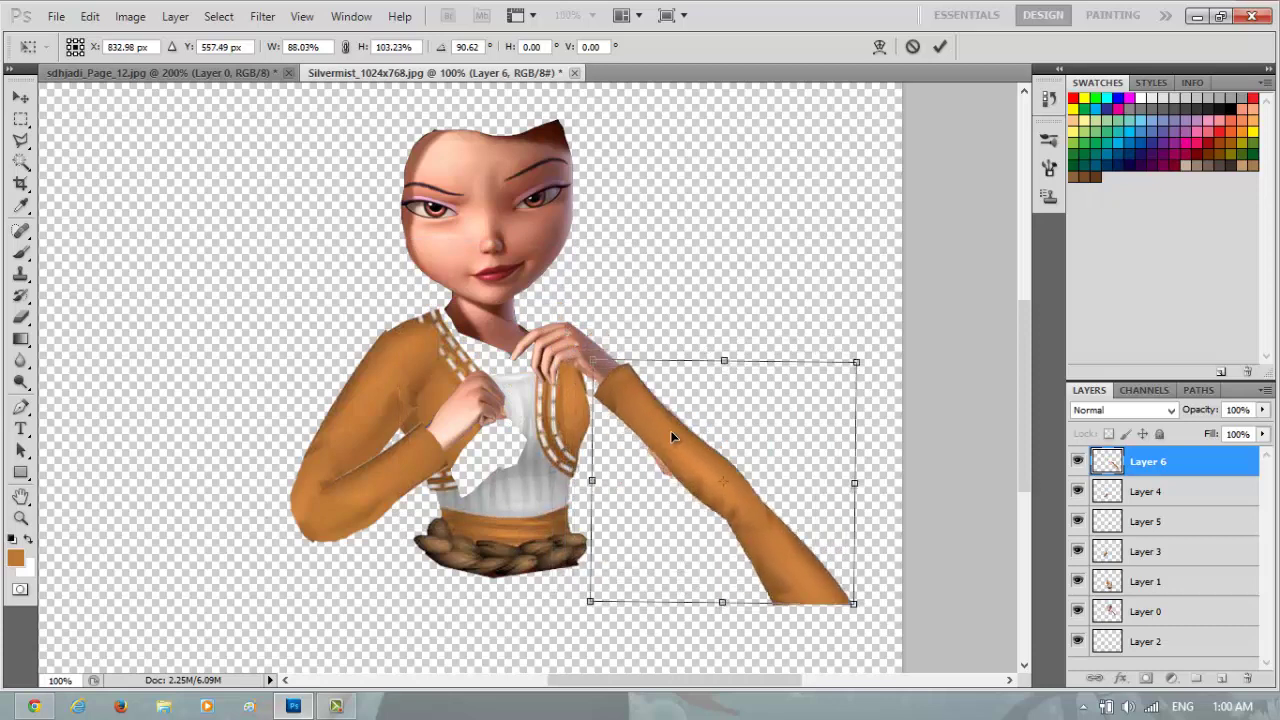
{"action": "left_click_drag", "start_coordinate": [860, 610], "coordinate": [845, 572]}
{"action": "left_click_drag", "start_coordinate": [655, 415], "coordinate": [677, 430]}
{"action": "left_click_drag", "start_coordinate": [712, 350], "coordinate": [745, 351]}
{"action": "left_click_drag", "start_coordinate": [663, 434], "coordinate": [676, 457]}
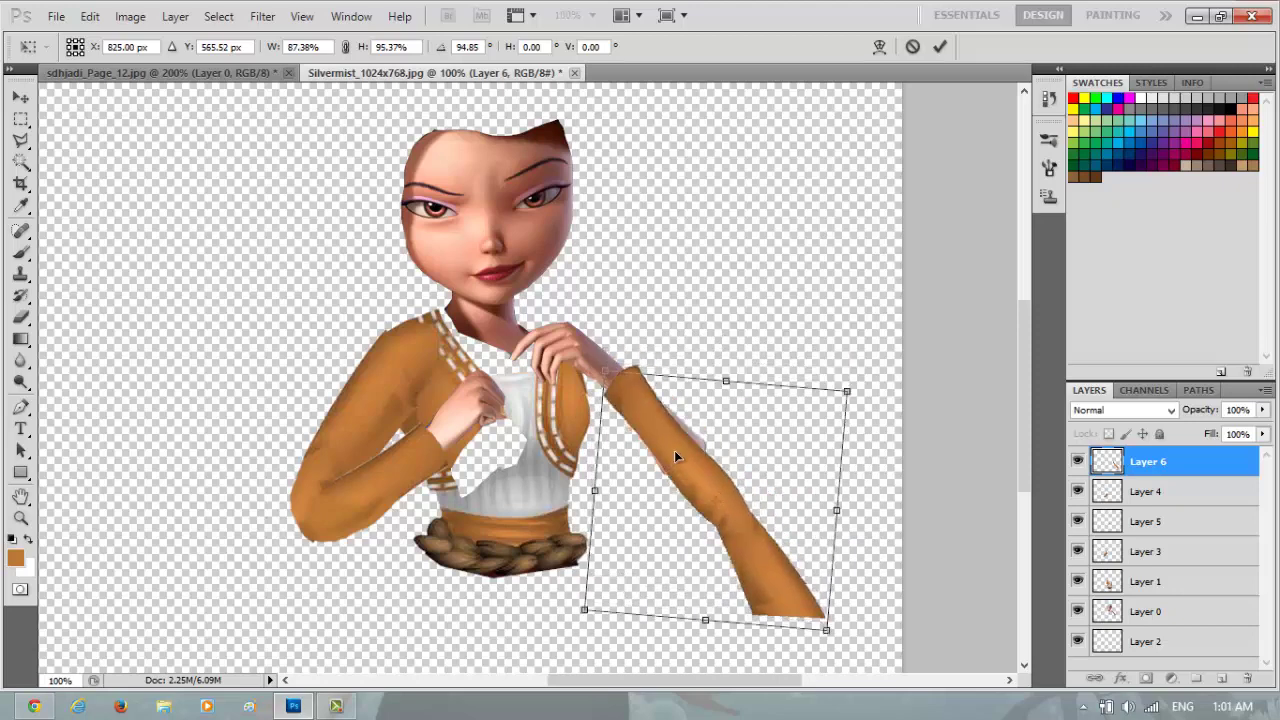
{"action": "left_click", "coordinate": [20, 118]}
{"action": "key", "text": "Return"}
Step: Erase the pasted sleeve beyond the elbow on Layer 6 and the skin showing beside the forearm on Layer 0
{"action": "key", "text": "z"}
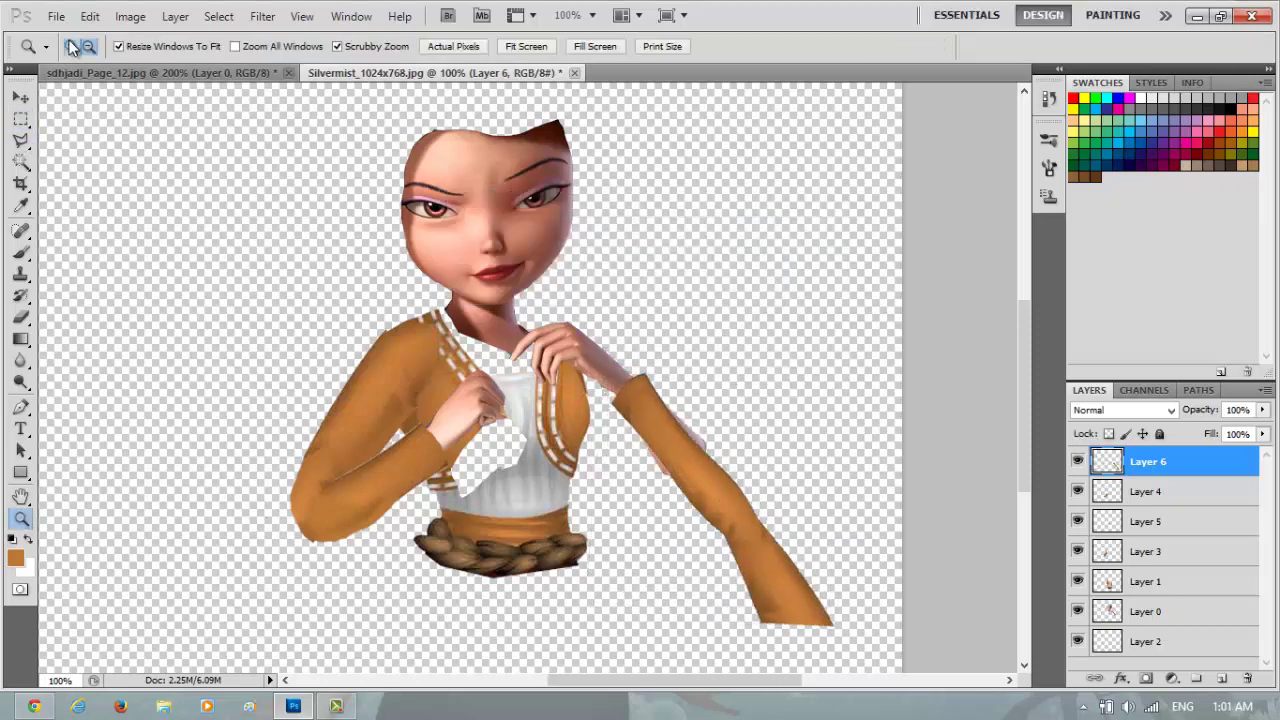
{"action": "left_click", "coordinate": [790, 620]}
{"action": "scroll", "coordinate": [620, 409], "scroll_direction": "up", "scroll_amount": 2}
{"action": "key", "text": "e"}
{"action": "left_click_drag", "start_coordinate": [720, 570], "coordinate": [870, 650]}
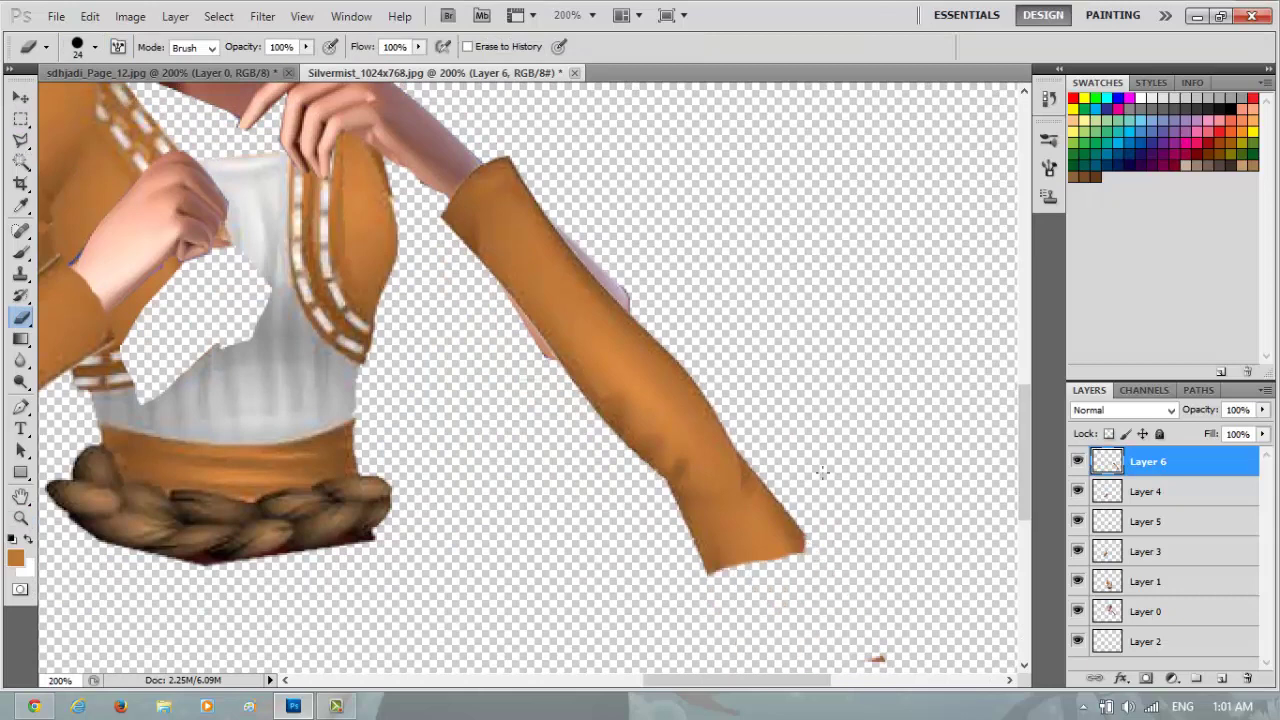
{"action": "mouse_move", "coordinate": [612, 405]}
{"action": "left_mouse_down"}
{"action": "mouse_move", "coordinate": [755, 492]}
{"action": "mouse_move", "coordinate": [800, 565]}
{"action": "left_mouse_up"}
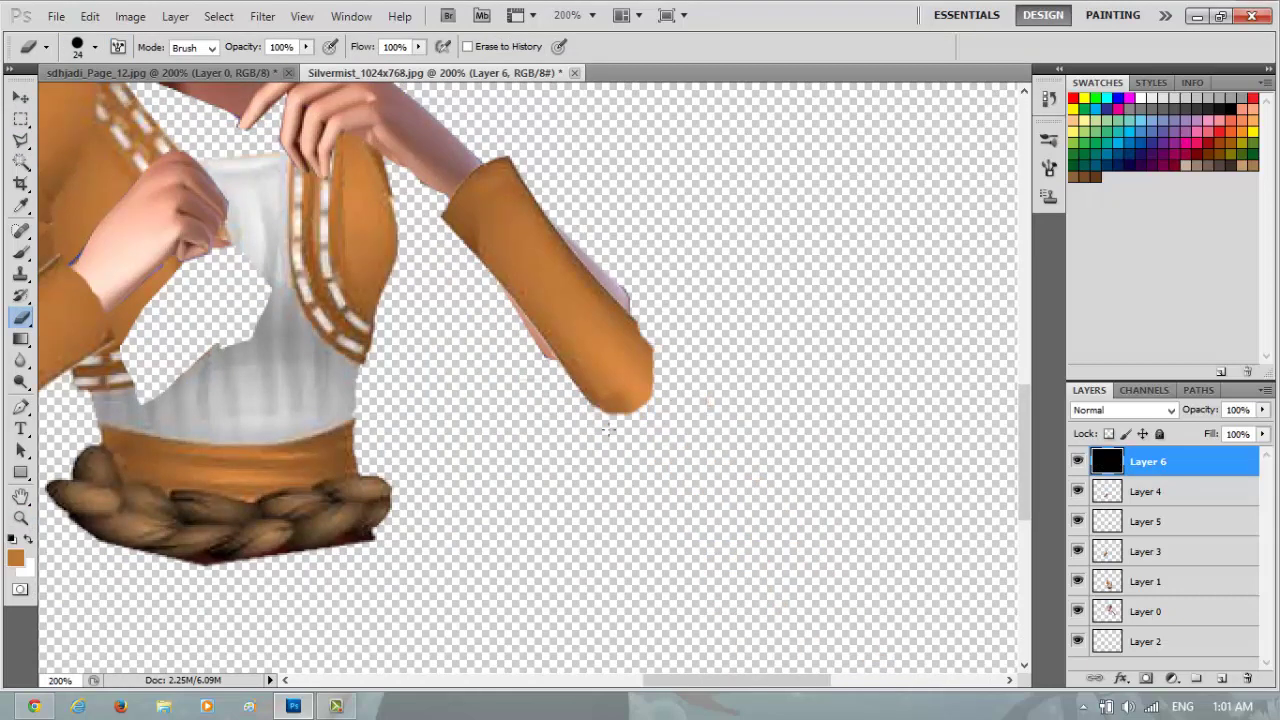
{"action": "left_click", "coordinate": [1230, 611]}
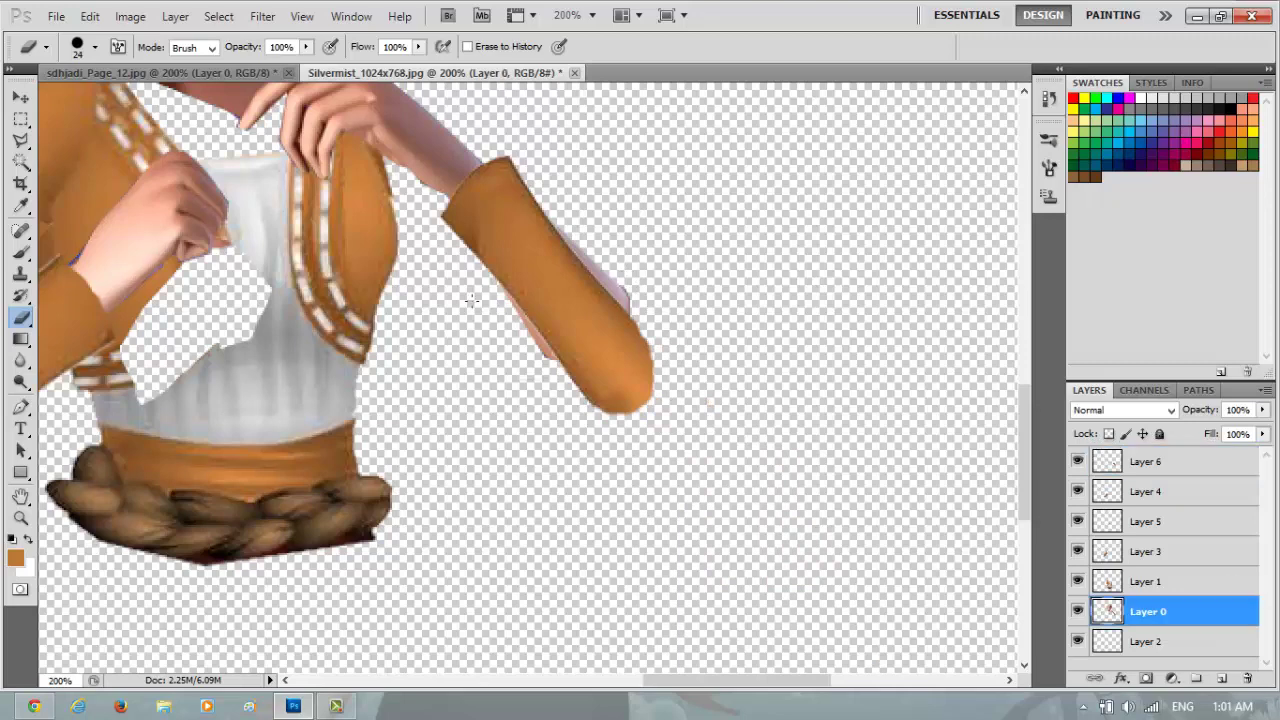
Step: Paste another sleeve copy above Layer 4, rotate it about -102°, and place it between the shoulder and the raised arm's elbow
{"action": "left_click", "coordinate": [1147, 491]}
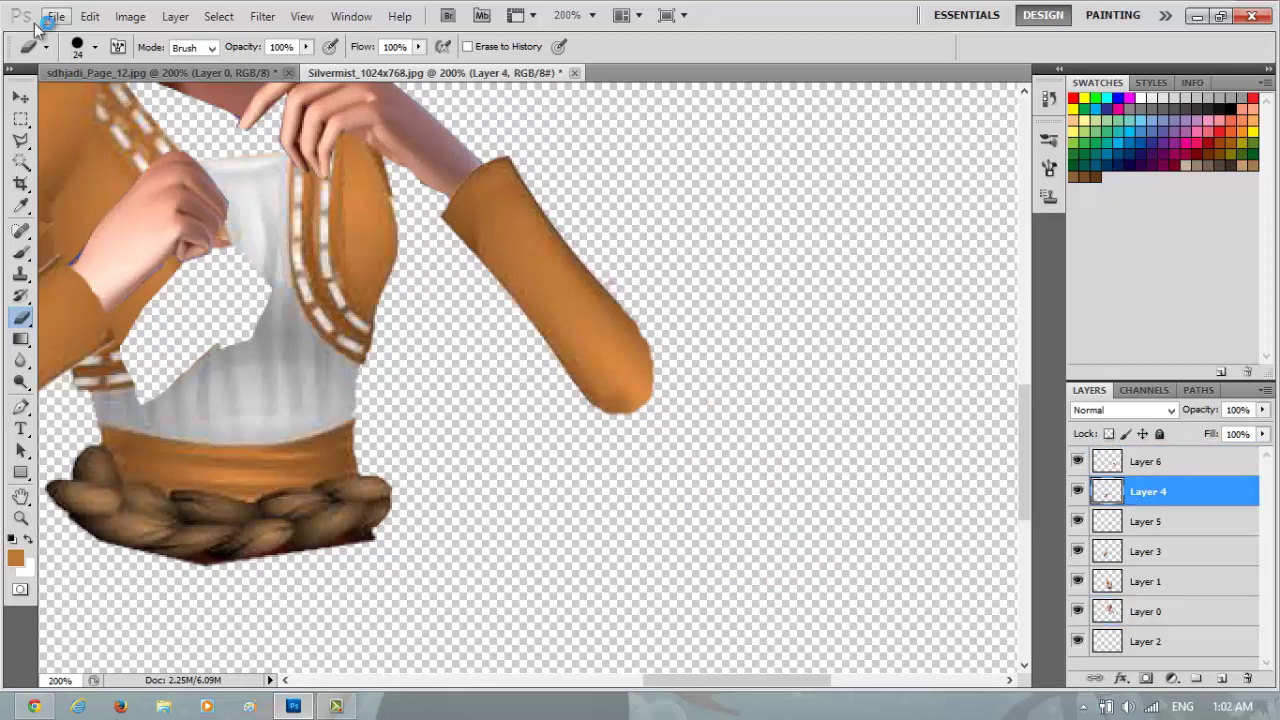
{"action": "left_click", "coordinate": [90, 16]}
{"action": "left_click", "coordinate": [110, 185]}
{"action": "scroll", "coordinate": [1033, 402], "scroll_direction": "up", "scroll_amount": 2}
{"action": "scroll", "coordinate": [1033, 402], "scroll_direction": "up", "scroll_amount": 2}
{"action": "key", "text": "v"}
{"action": "left_click_drag", "start_coordinate": [528, 300], "coordinate": [463, 256]}
{"action": "key", "text": "a"}
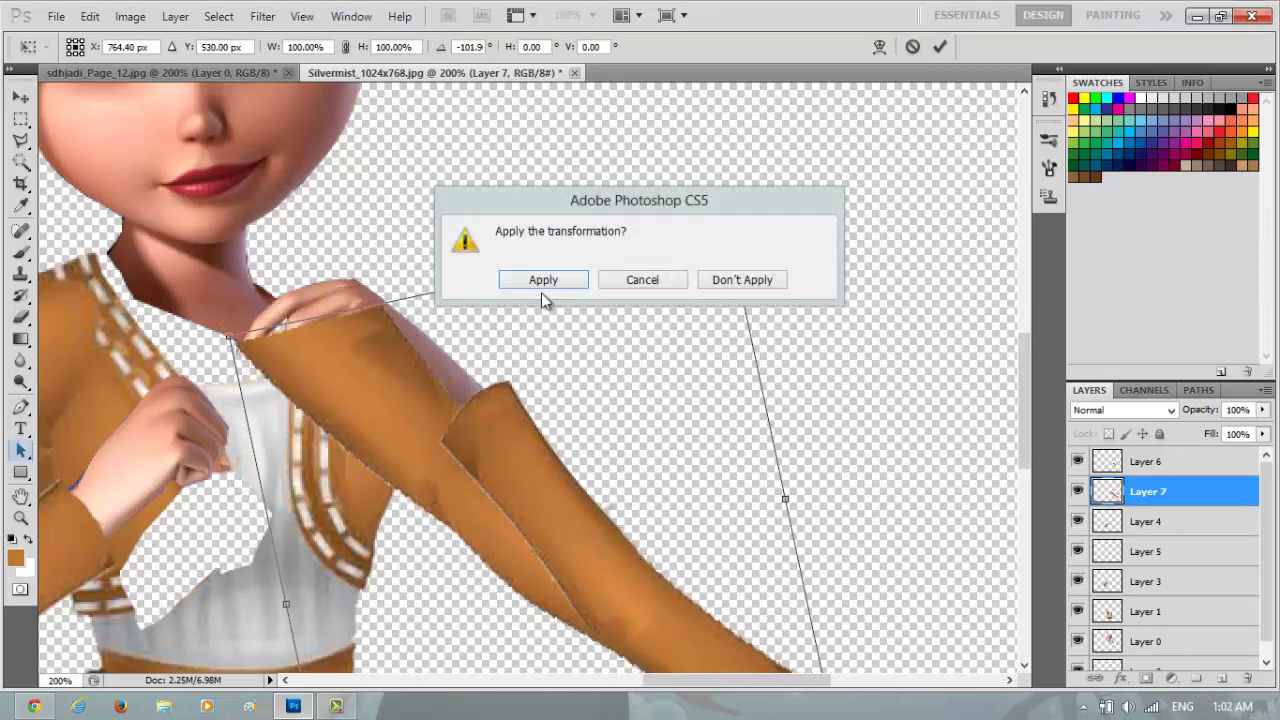
{"action": "left_click", "coordinate": [542, 280]}
Step: Erase the excess of the new upper sleeve on Layer 7 beyond the elbow and over the raised hand
{"action": "scroll", "coordinate": [1024, 425], "scroll_direction": "down", "scroll_amount": 3}
{"action": "left_click", "coordinate": [20, 317]}
{"action": "mouse_move", "coordinate": [675, 455]}
{"action": "left_mouse_down"}
{"action": "mouse_move", "coordinate": [656, 522]}
{"action": "mouse_move", "coordinate": [617, 535]}
{"action": "left_mouse_up"}
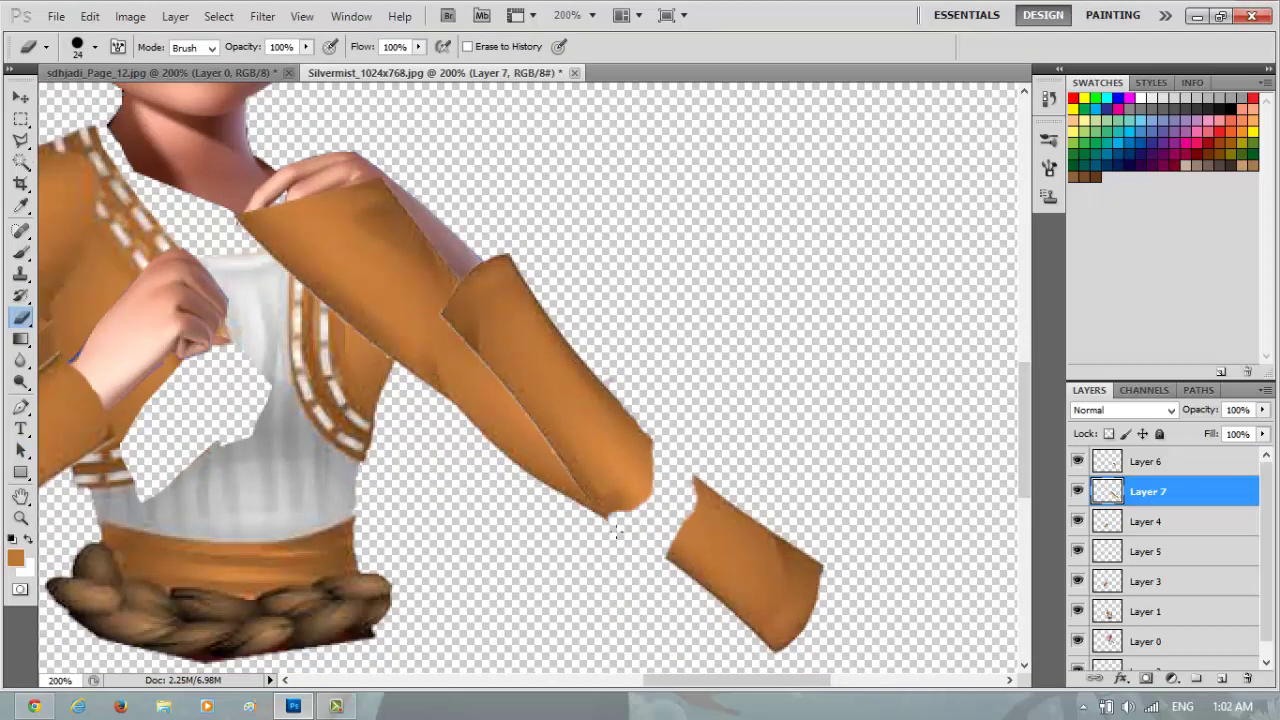
{"action": "mouse_move", "coordinate": [741, 519]}
{"action": "left_mouse_down"}
{"action": "mouse_move", "coordinate": [760, 600]}
{"action": "mouse_move", "coordinate": [815, 600]}
{"action": "left_mouse_up"}
{"action": "left_click_drag", "start_coordinate": [740, 680], "coordinate": [705, 680]}
{"action": "mouse_move", "coordinate": [420, 250]}
{"action": "left_mouse_down"}
{"action": "mouse_move", "coordinate": [455, 215]}
{"action": "mouse_move", "coordinate": [583, 180]}
{"action": "left_mouse_up"}
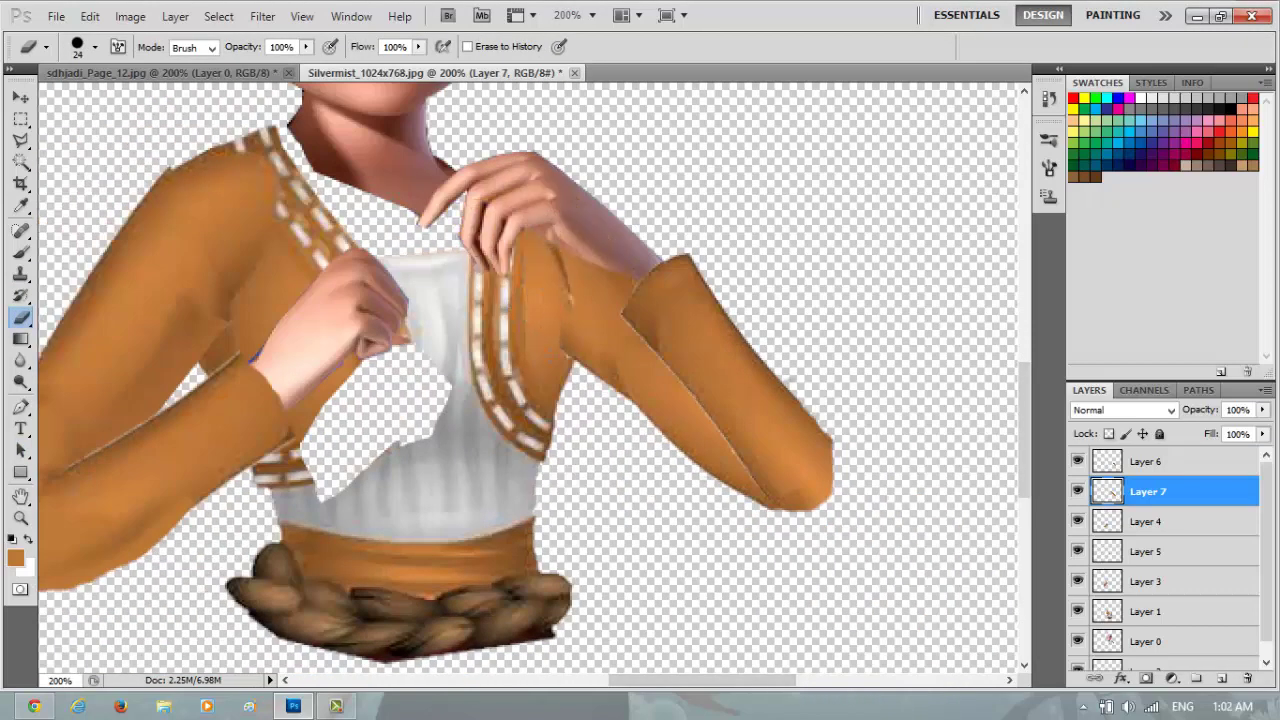
{"action": "key", "text": "z"}
{"action": "left_click", "coordinate": [140, 146], "text": "alt"}
{"action": "left_click", "coordinate": [142, 148], "text": "alt"}
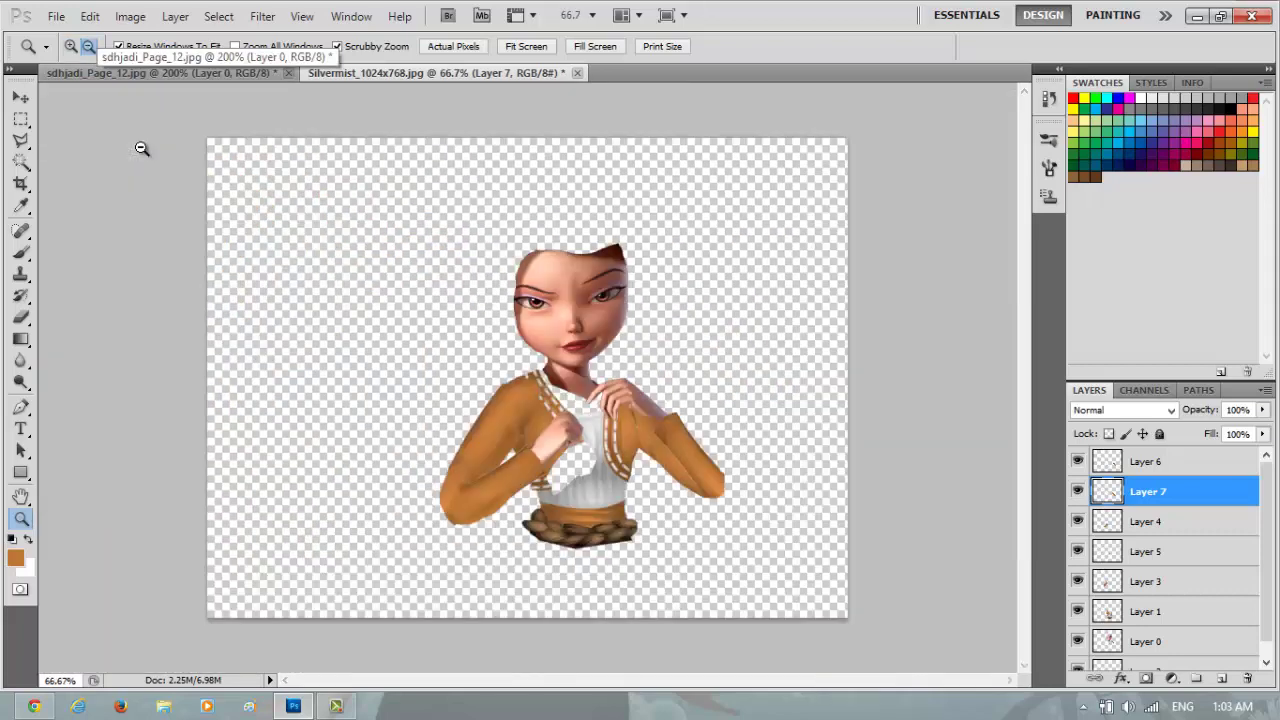
Step: Try to select the other arm's upper sleeve on Layer 4, rotate it about -37°, and move it away from the body
{"action": "left_click", "coordinate": [20, 140]}
{"action": "left_click", "coordinate": [86, 163]}
{"action": "key", "text": "alt+bracketleft"}
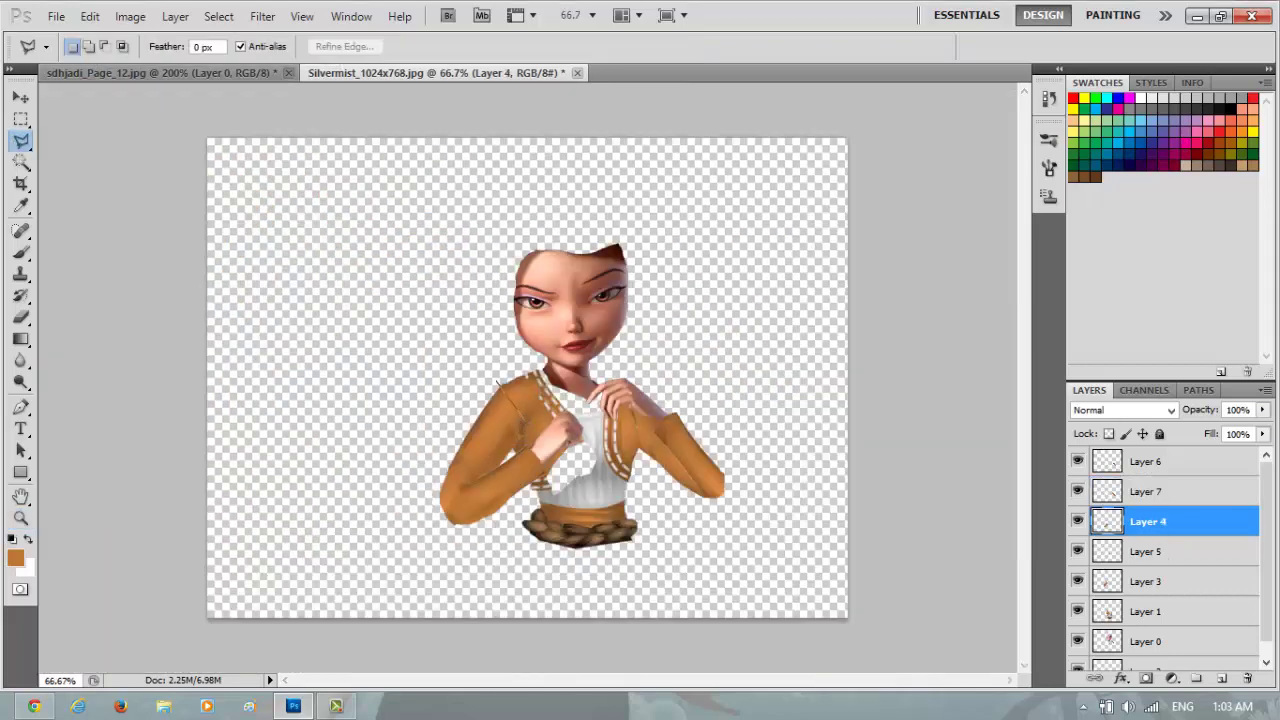
{"action": "left_click", "coordinate": [495, 380]}
{"action": "key", "text": "v"}
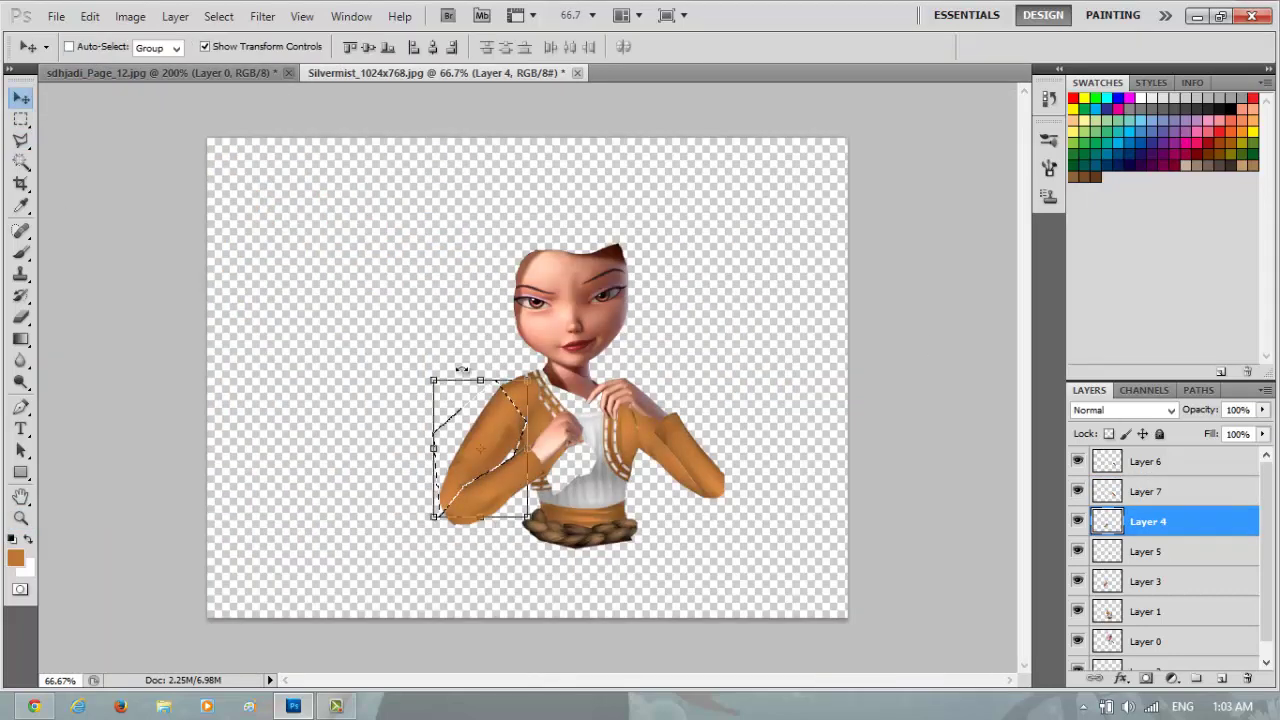
{"action": "left_click_drag", "start_coordinate": [428, 528], "coordinate": [480, 525]}
{"action": "left_click_drag", "start_coordinate": [519, 477], "coordinate": [391, 400]}
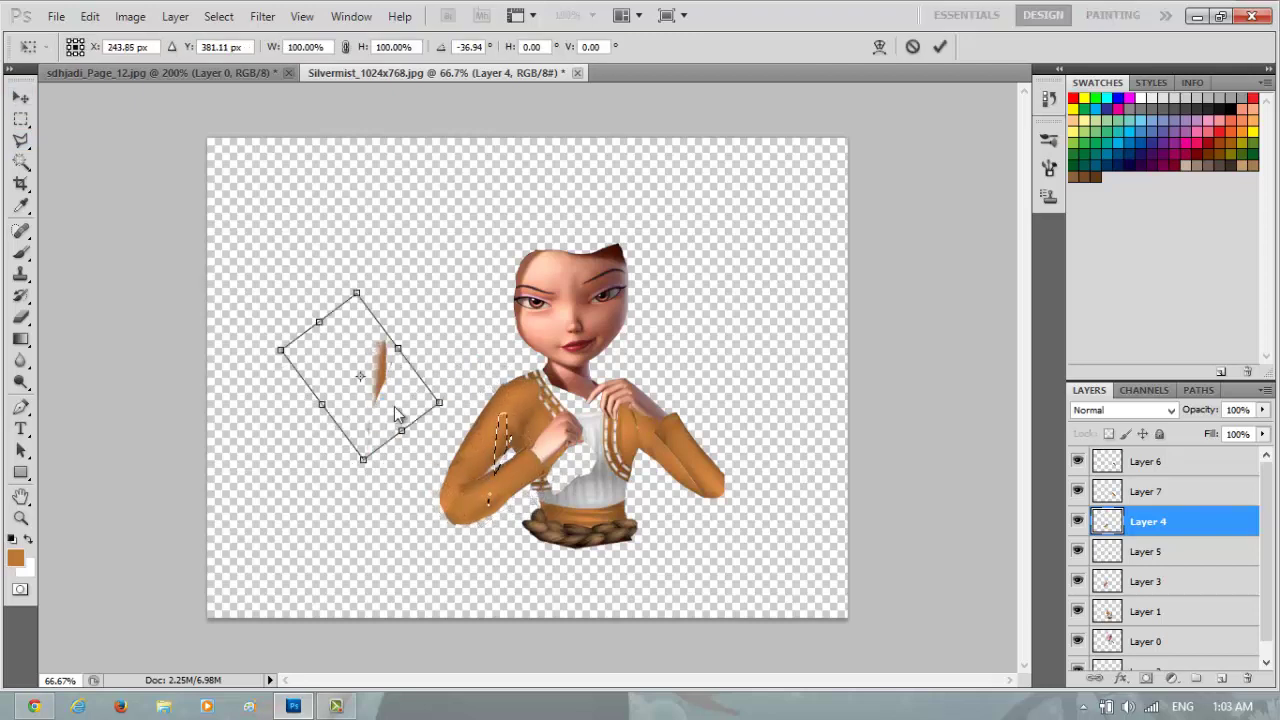
Step: Undo the sleeve piece's transformation by returning to the history state before the polygonal selection
{"action": "left_click", "coordinate": [1049, 98]}
{"action": "left_click", "coordinate": [903, 318]}
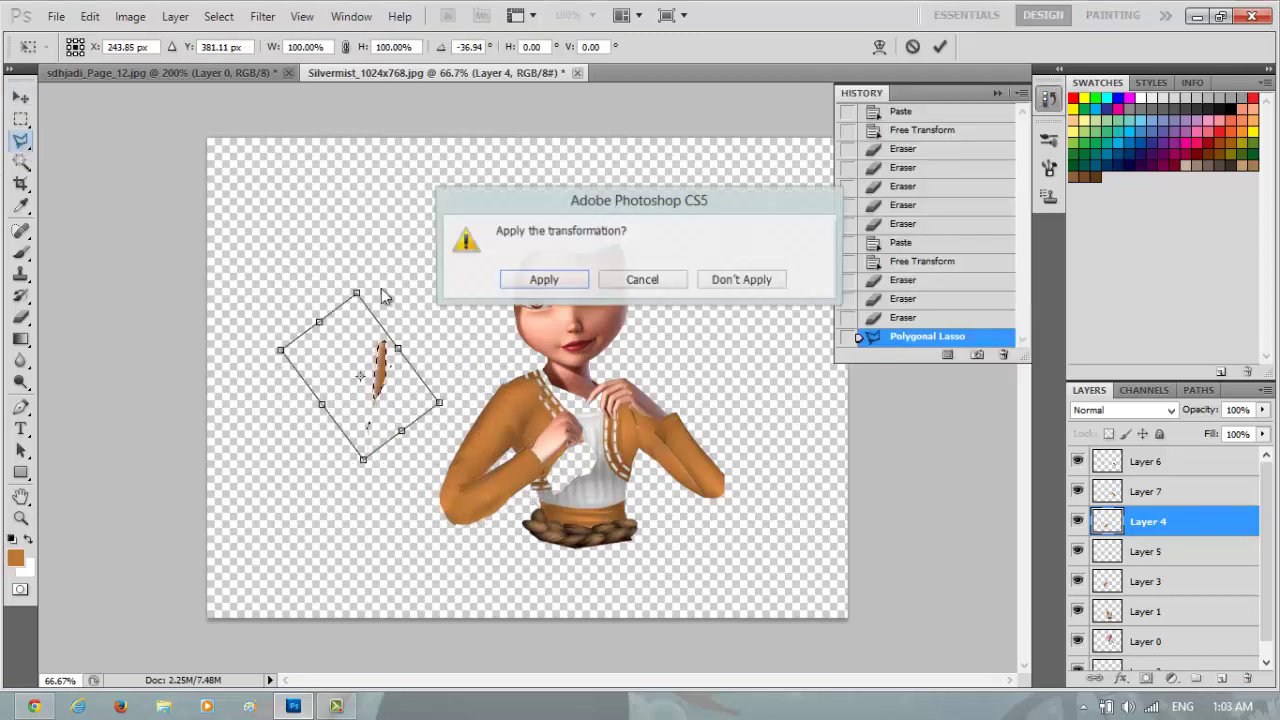
{"action": "left_click", "coordinate": [529, 277]}
{"action": "left_click", "coordinate": [903, 299]}
{"action": "left_click", "coordinate": [1049, 98]}
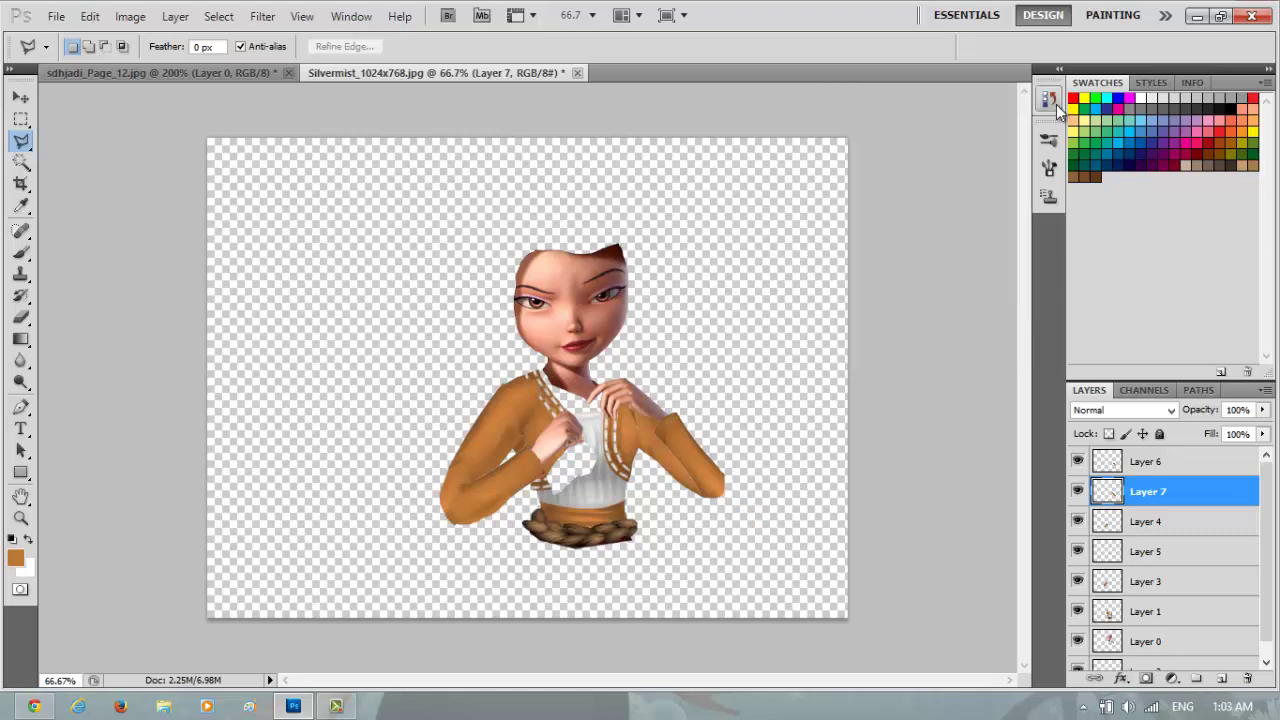
Step: Outline the vest and white top across the chest in sdhjadi_Page_12.jpg with the Polygonal Lasso and copy the area
{"action": "left_click", "coordinate": [160, 72]}
{"action": "scroll", "coordinate": [543, 300], "scroll_direction": "right", "scroll_amount": 3}
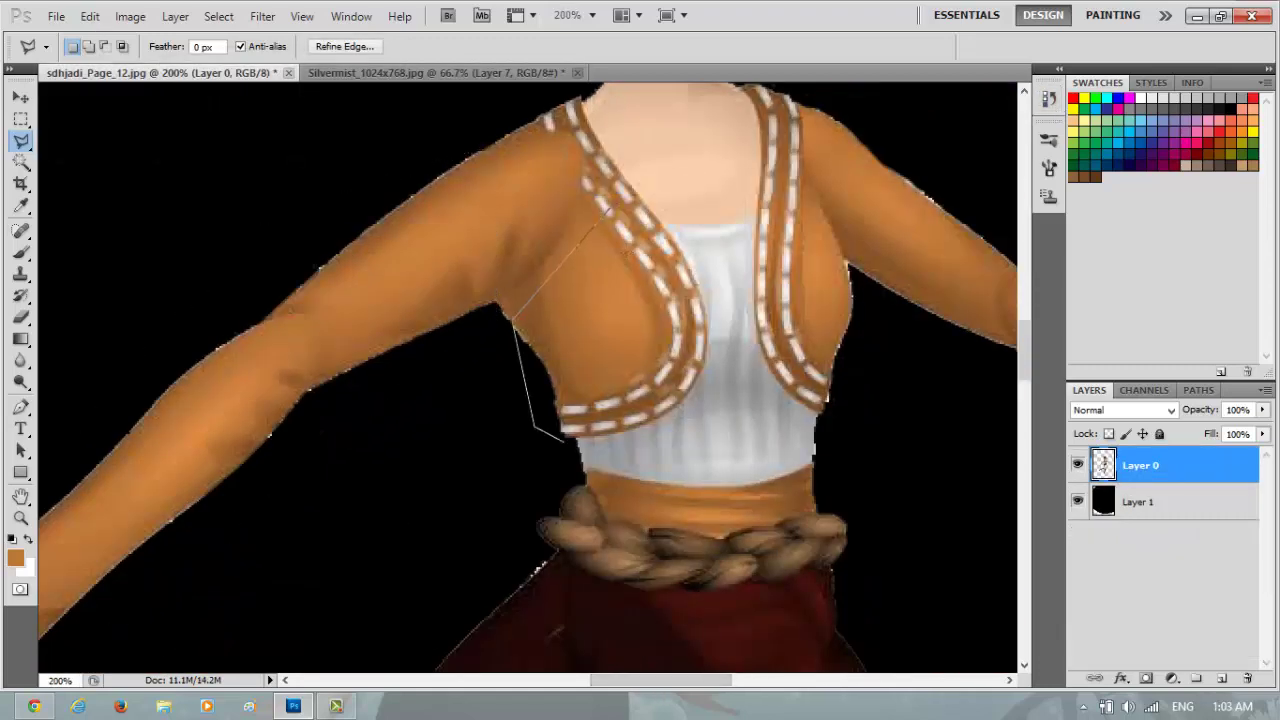
{"action": "left_click", "coordinate": [611, 209]}
{"action": "left_click", "coordinate": [90, 16]}
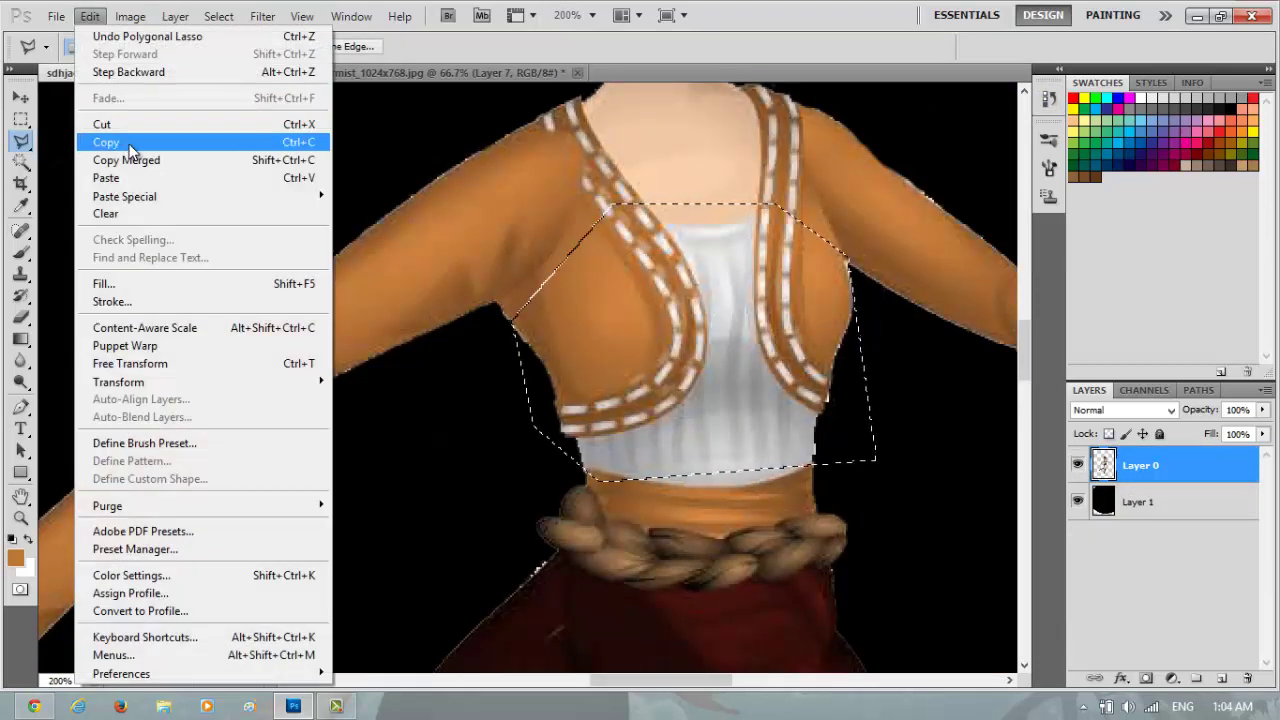
{"action": "left_click", "coordinate": [114, 137]}
{"action": "scroll", "coordinate": [528, 378], "scroll_direction": "up", "scroll_amount": 2}
{"action": "key", "text": "Return"}
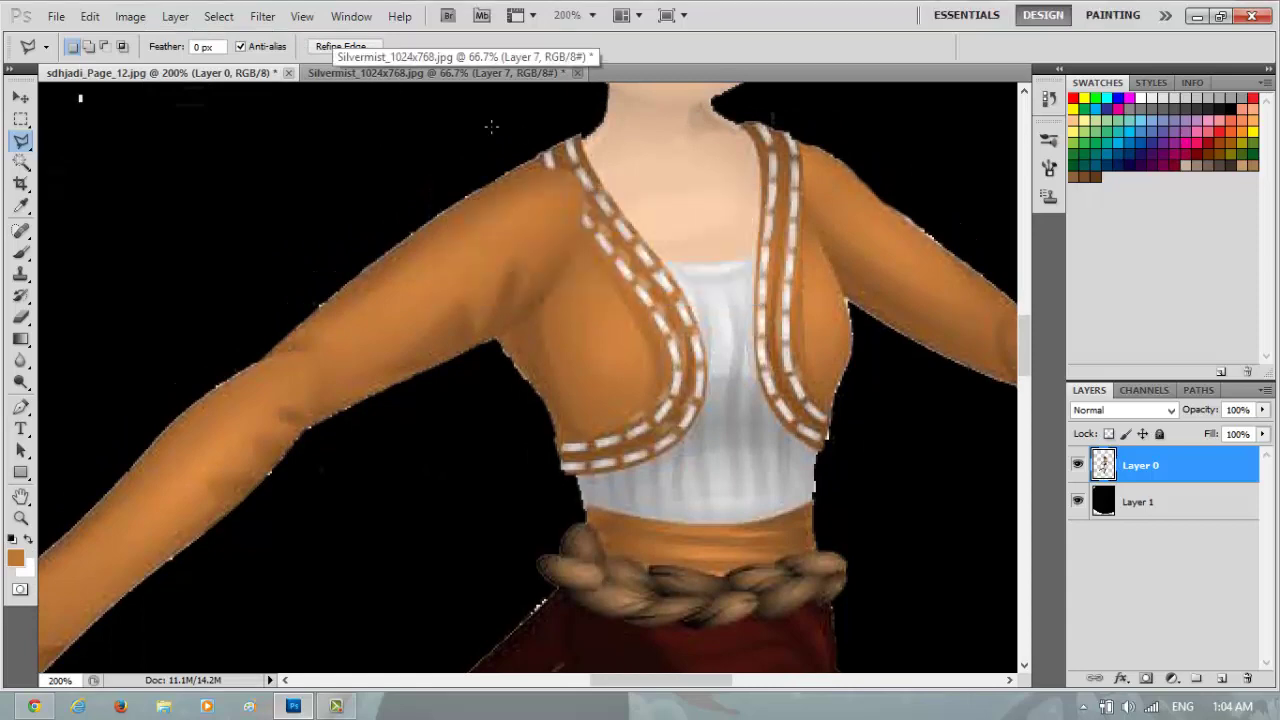
Step: Paste the copied vest piece into Silvermist_1024x768.jpg and place its layer below Layer 1
{"action": "left_click", "coordinate": [391, 73]}
{"action": "left_click", "coordinate": [90, 16]}
{"action": "left_click", "coordinate": [114, 178]}
{"action": "left_click", "coordinate": [21, 97]}
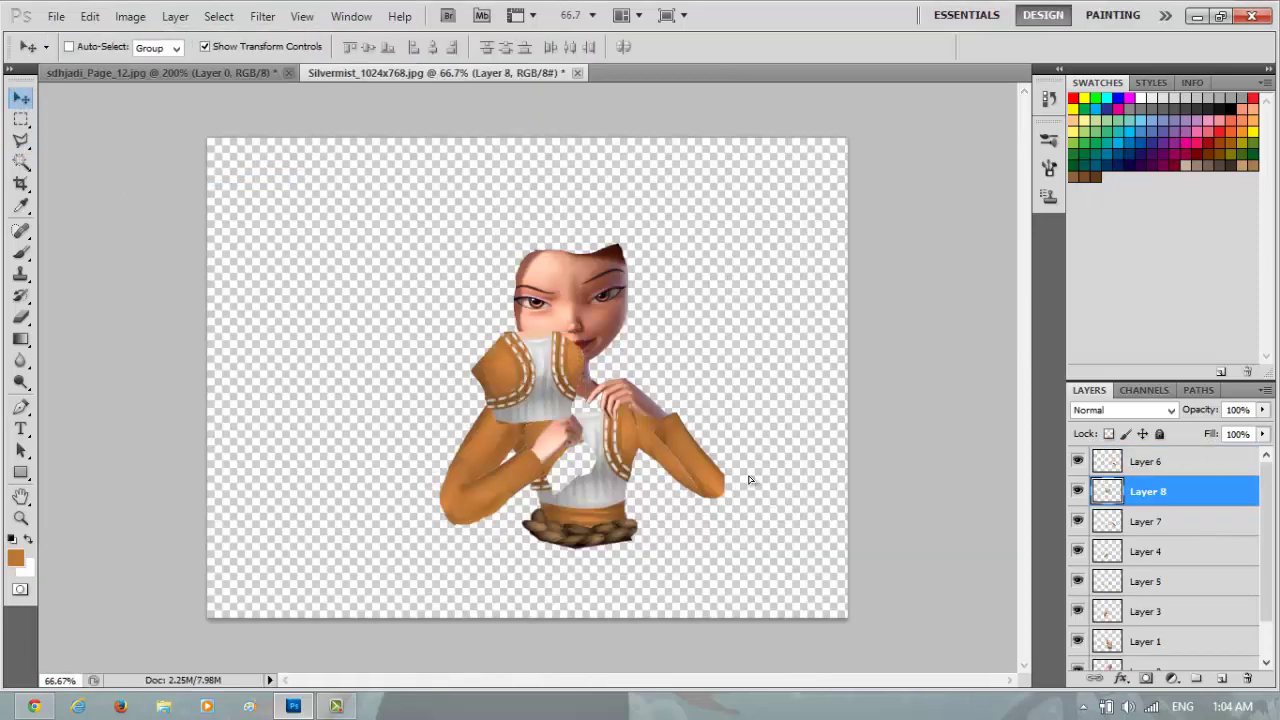
{"action": "left_click_drag", "start_coordinate": [1199, 494], "coordinate": [1160, 641]}
Step: Fit the vest piece on Layer 8 behind the chest, widening it to about 101.64%, and apply the transformation
{"action": "key", "text": "ctrl+t"}
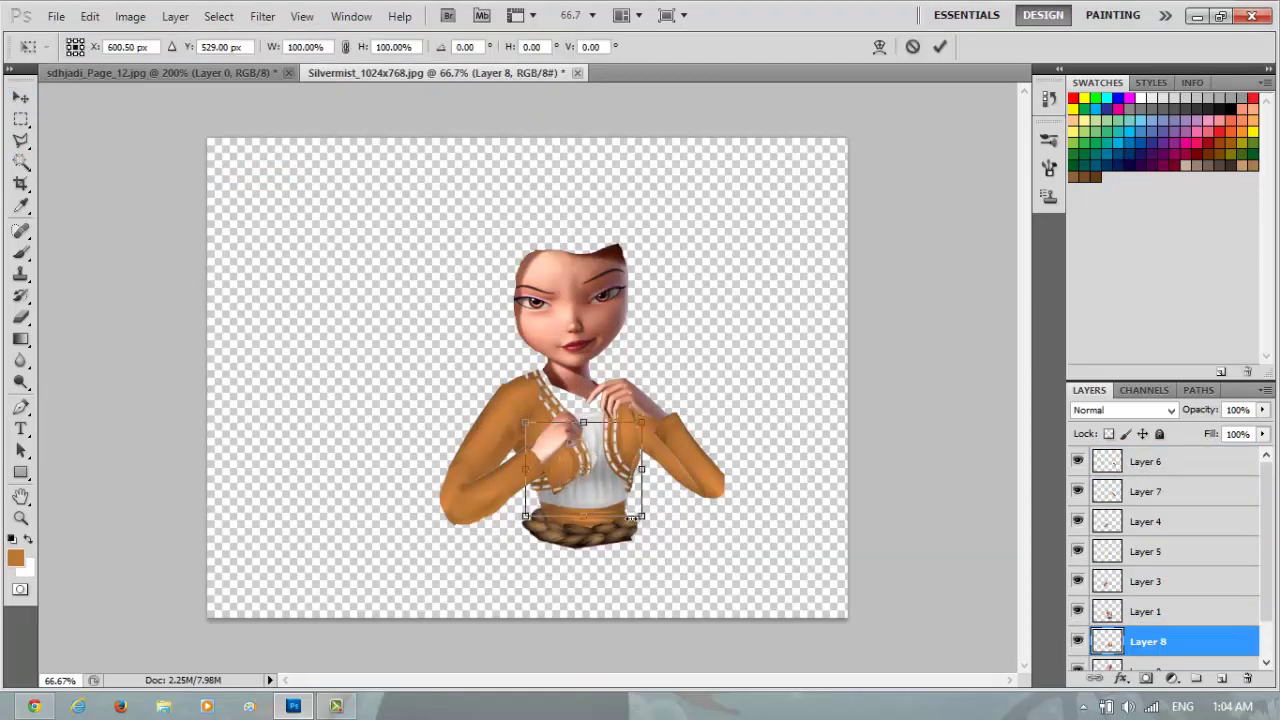
{"action": "mouse_move", "coordinate": [623, 468]}
{"action": "left_mouse_down"}
{"action": "mouse_move", "coordinate": [665, 468]}
{"action": "mouse_move", "coordinate": [635, 468]}
{"action": "left_mouse_up"}
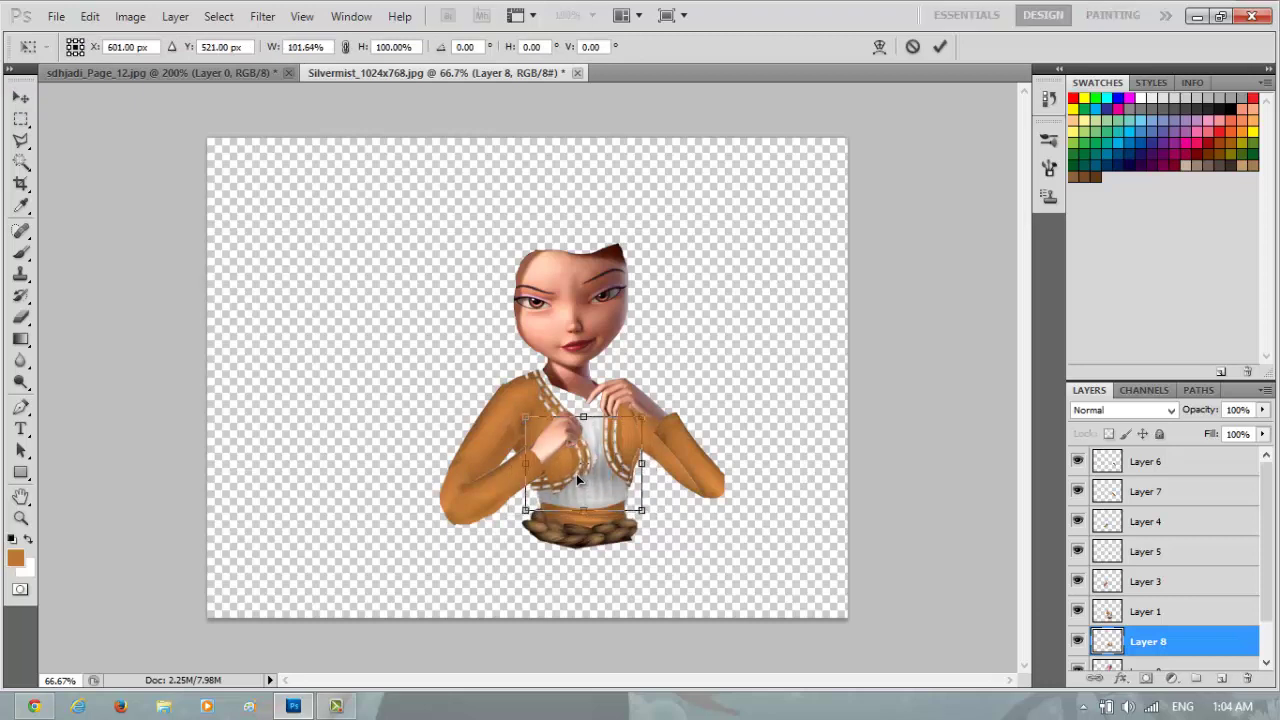
{"action": "left_click", "coordinate": [21, 451]}
{"action": "left_click", "coordinate": [560, 281]}
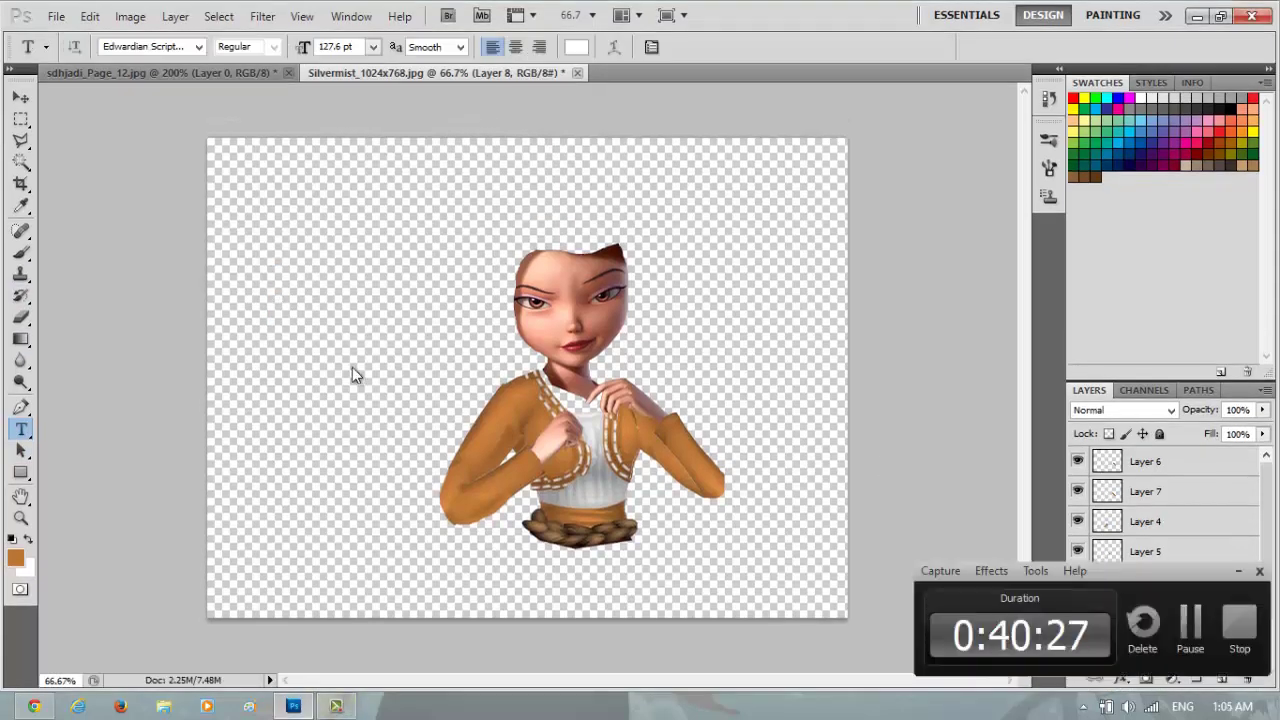
{"action": "left_click", "coordinate": [1237, 573]}
{"action": "left_click", "coordinate": [291, 295]}
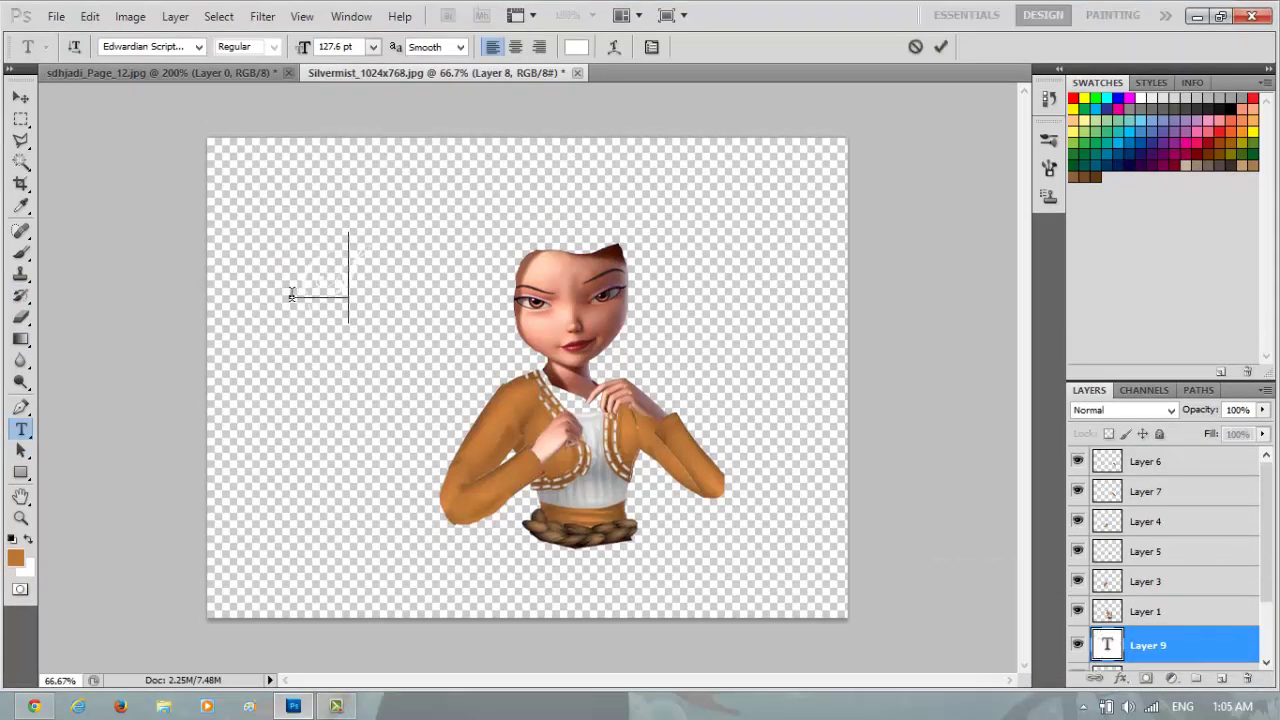
{"action": "left_click", "coordinate": [198, 46]}
{"action": "left_click", "coordinate": [161, 44]}
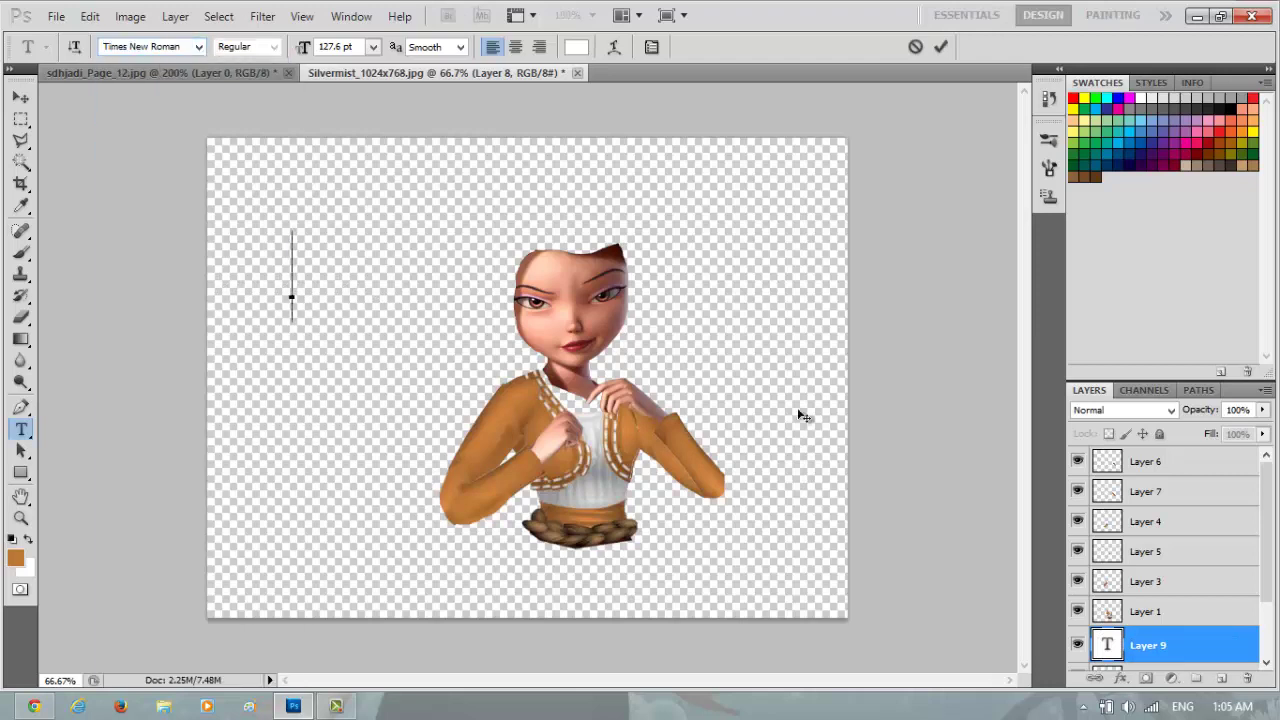
{"action": "type", "text": "SORRY I COUL"}
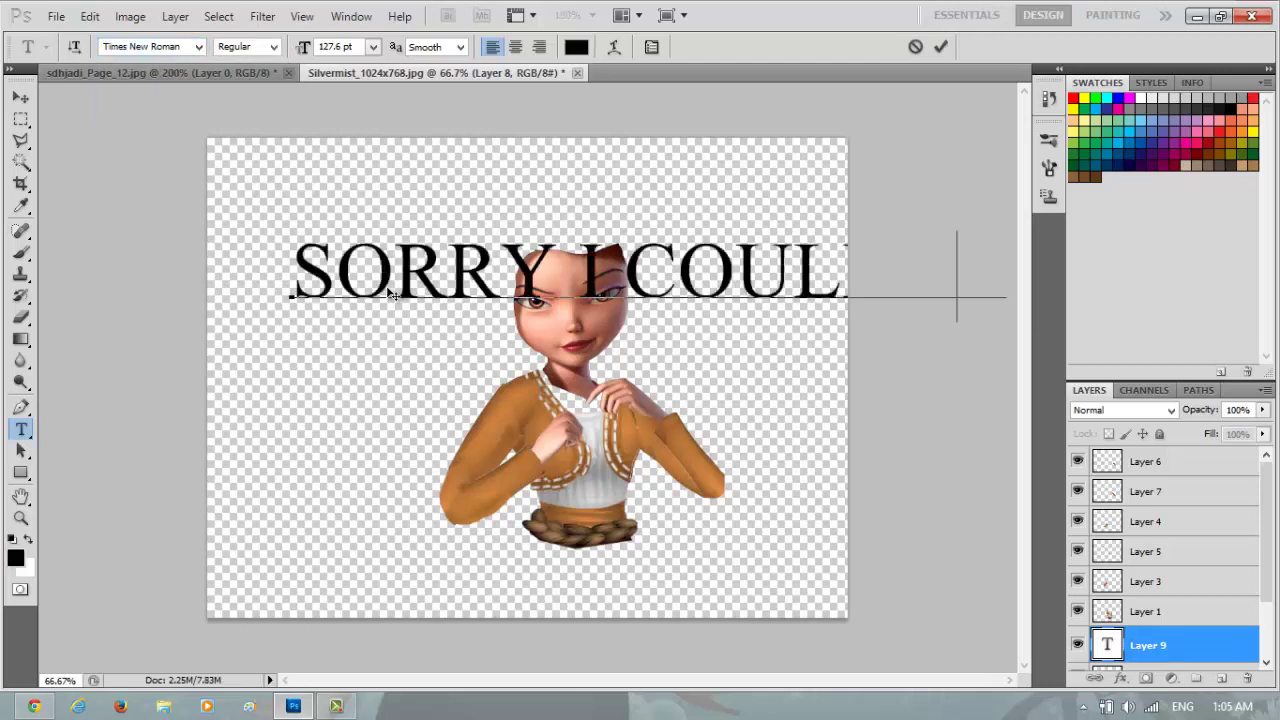
{"action": "key", "text": "BackSpace"}
{"action": "key", "text": "BackSpace"}
{"action": "key", "text": "BackSpace"}
{"action": "key", "text": "BackSpace"}
{"action": "key", "text": "BackSpace"}
{"action": "key", "text": "Return"}
{"action": "type", "text": "DO "}
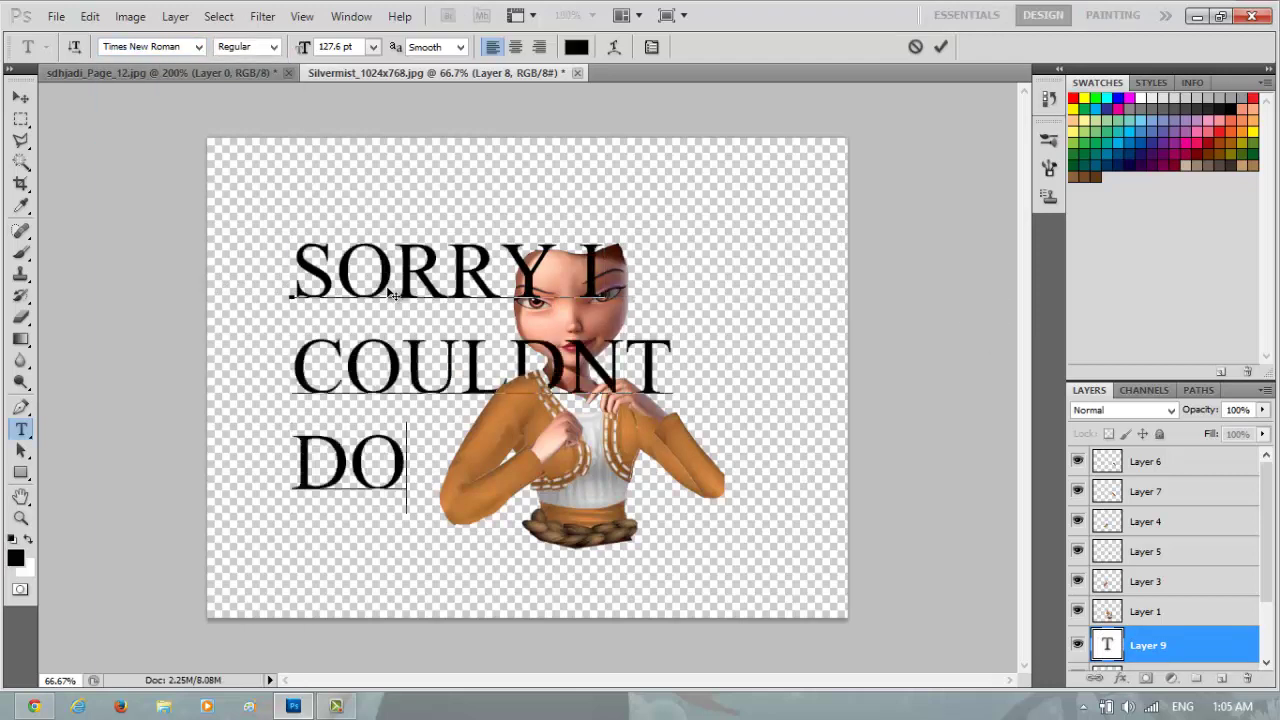
{"action": "type", "text": "THE ARMS"}
{"action": "key", "text": "BackSpace"}
{"action": "key", "text": "BackSpace"}
{"action": "key", "text": "BackSpace"}
{"action": "key", "text": "BackSpace"}
{"action": "key", "text": "BackSpace"}
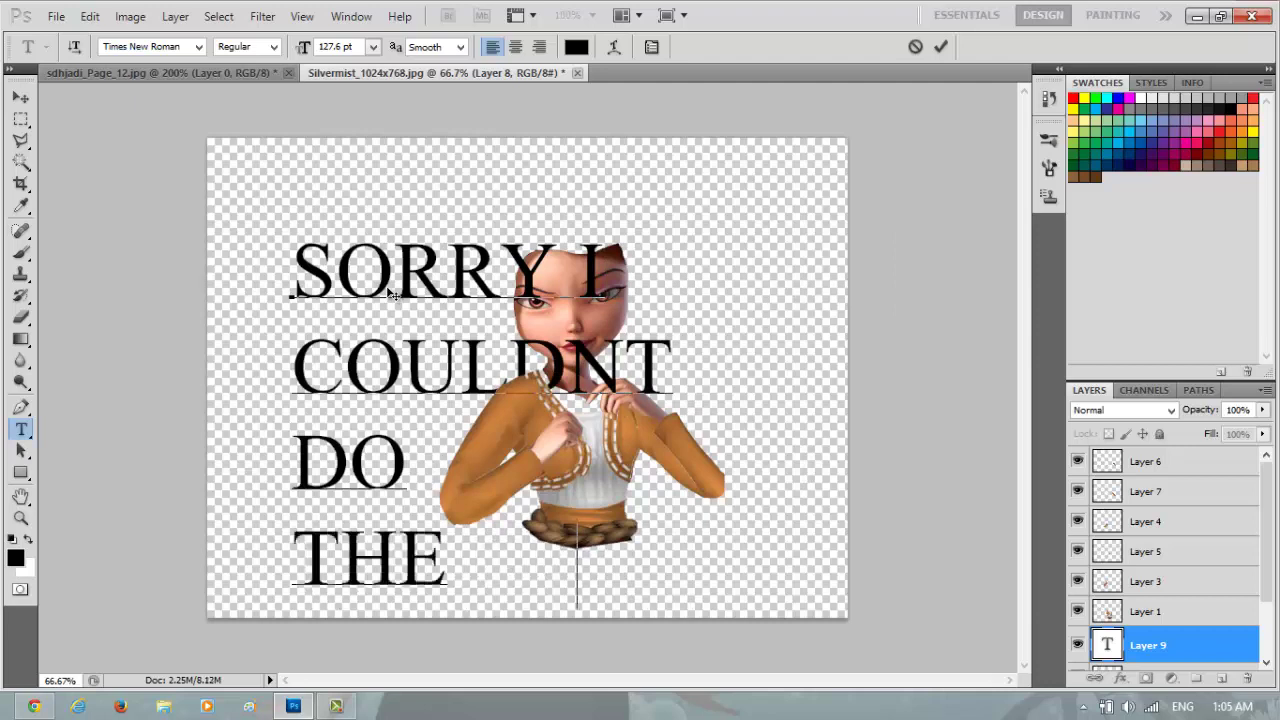
{"action": "type", "text": "CORRECTI"}
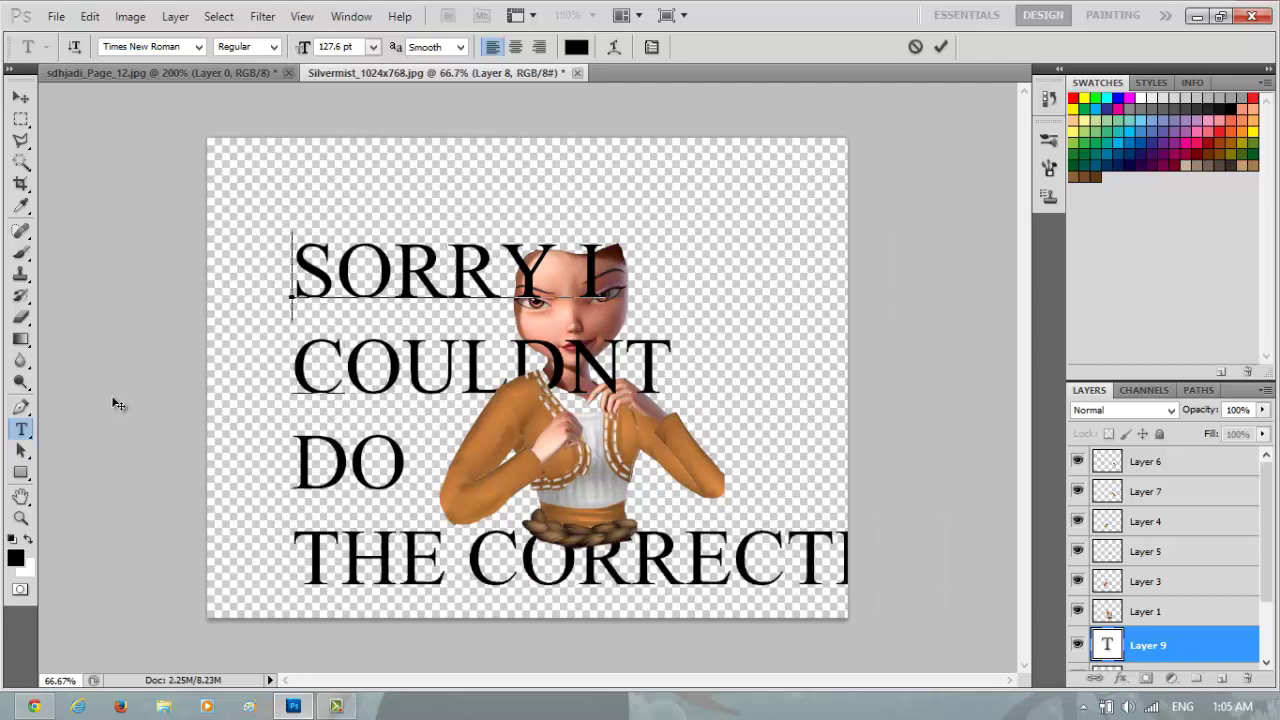
{"action": "key", "text": "Escape"}
{"action": "key", "text": "v"}
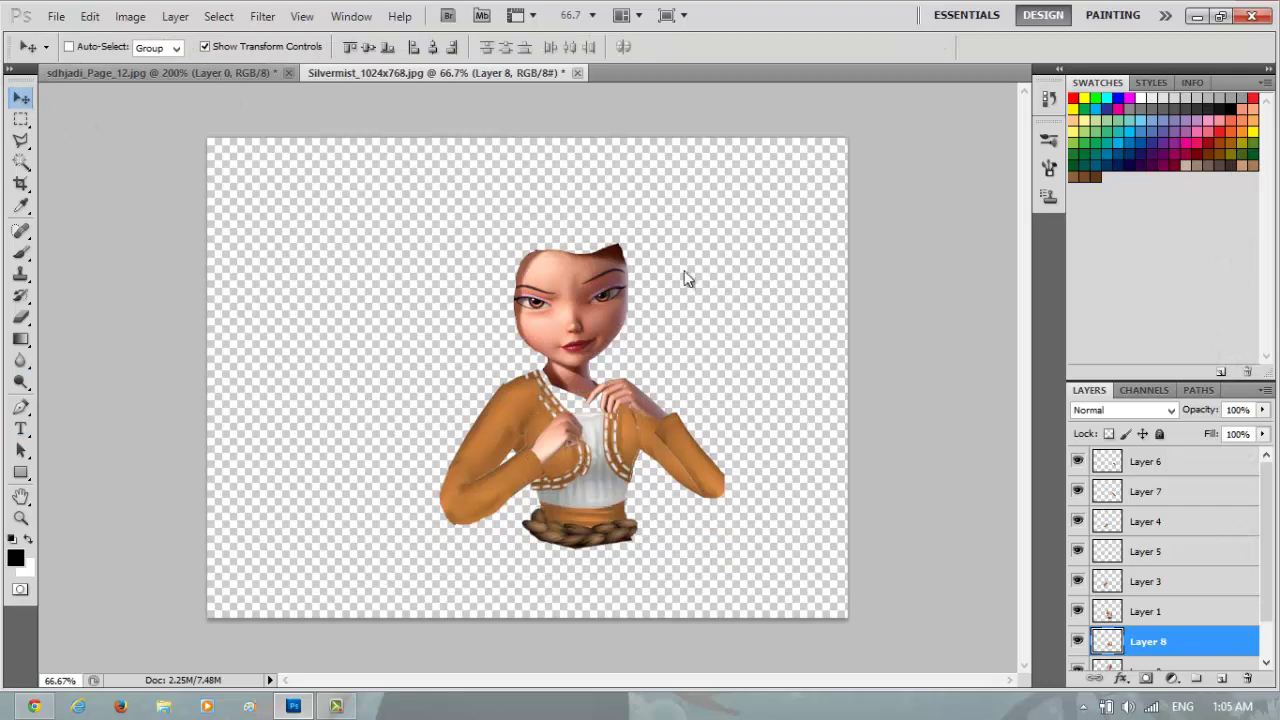
Step: Outline the fairy's hair in sdhjadi_Page_12.jpg with the Magnetic Lasso and copy it
{"action": "key", "text": "ctrl+Tab"}
{"action": "key", "text": "l"}
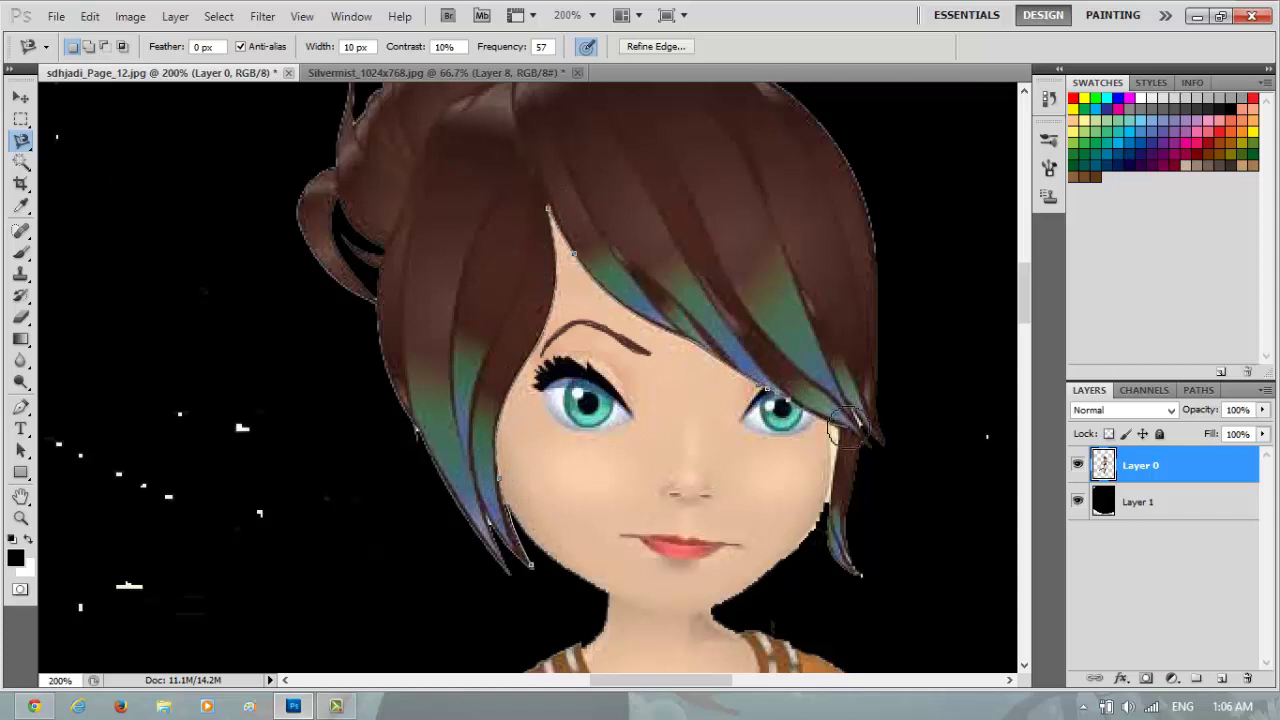
{"action": "mouse_move", "coordinate": [891, 464]}
{"action": "left_mouse_down"}
{"action": "mouse_move", "coordinate": [810, 6]}
{"action": "mouse_move", "coordinate": [635, 118]}
{"action": "mouse_move", "coordinate": [290, 157]}
{"action": "mouse_move", "coordinate": [308, 535]}
{"action": "mouse_move", "coordinate": [419, 652]}
{"action": "mouse_move", "coordinate": [533, 618]}
{"action": "left_mouse_up"}
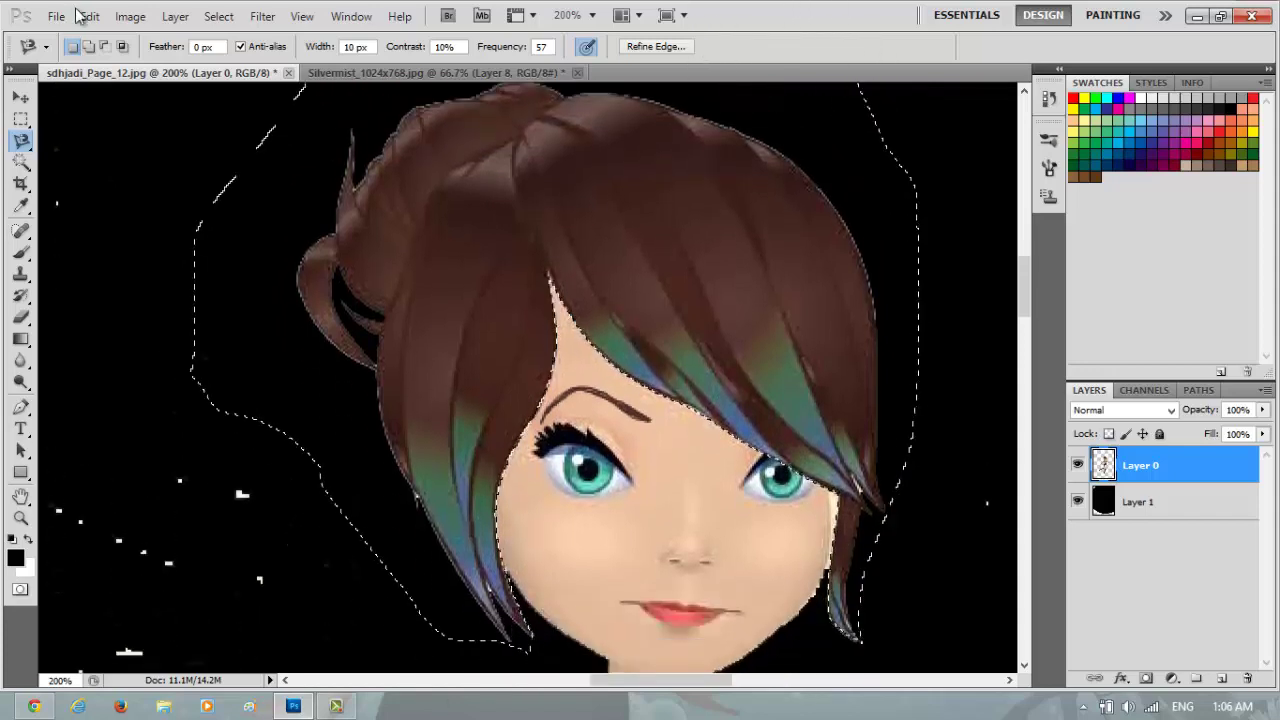
{"action": "left_click", "coordinate": [88, 16]}
{"action": "left_click", "coordinate": [110, 150]}
Step: Paste the hair into Silvermist_1024x768.jpg and position it over the head
{"action": "left_click", "coordinate": [435, 73]}
{"action": "left_click", "coordinate": [89, 16]}
{"action": "left_click", "coordinate": [110, 190]}
{"action": "key", "text": "v"}
{"action": "left_click_drag", "start_coordinate": [560, 342], "coordinate": [599, 272]}
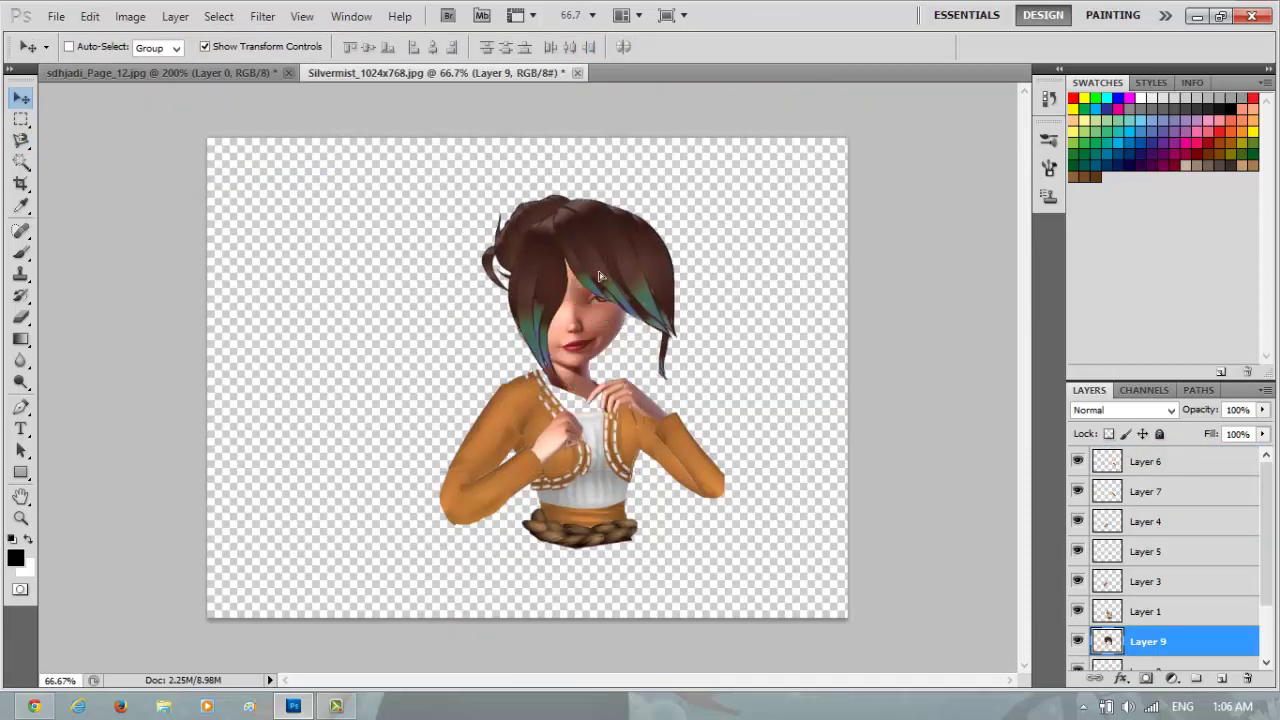
Step: Scale the hair on Layer 9 to about 92.6% wide and 92% high, fit it around the face, and apply
{"action": "key", "text": "ctrl+t"}
{"action": "left_click_drag", "start_coordinate": [600, 355], "coordinate": [641, 352]}
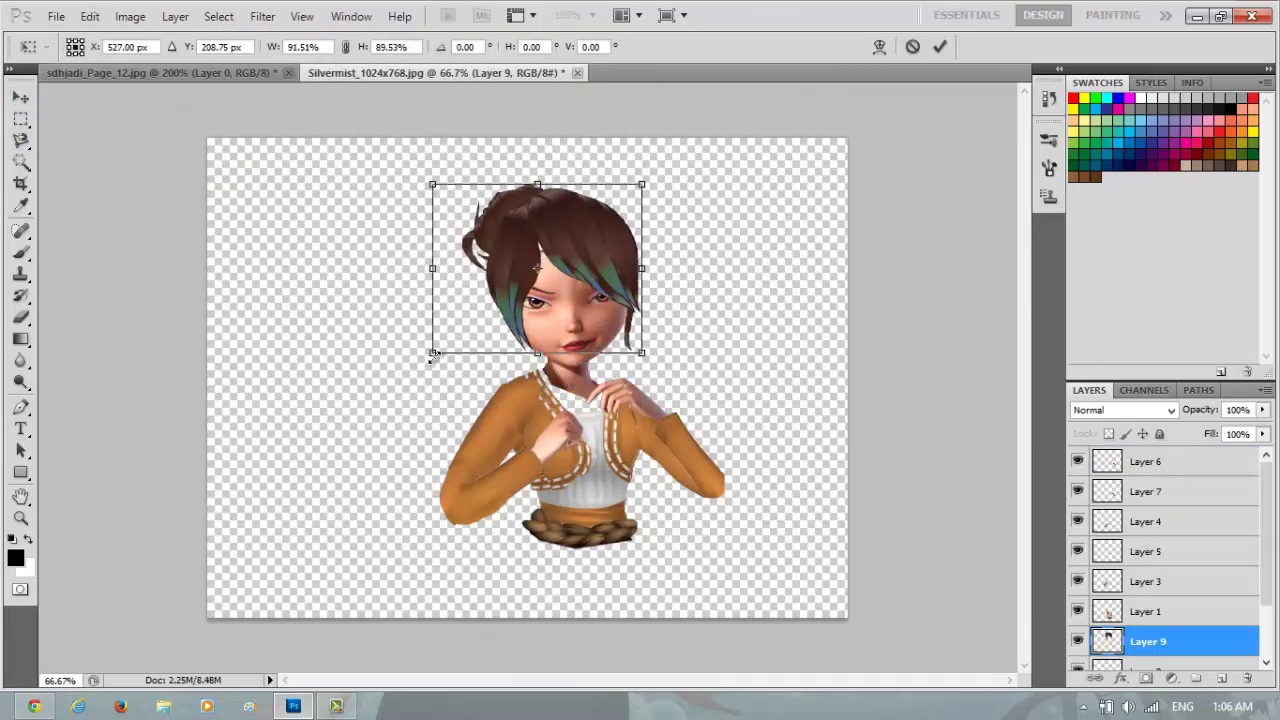
{"action": "left_click_drag", "start_coordinate": [432, 355], "coordinate": [424, 363]}
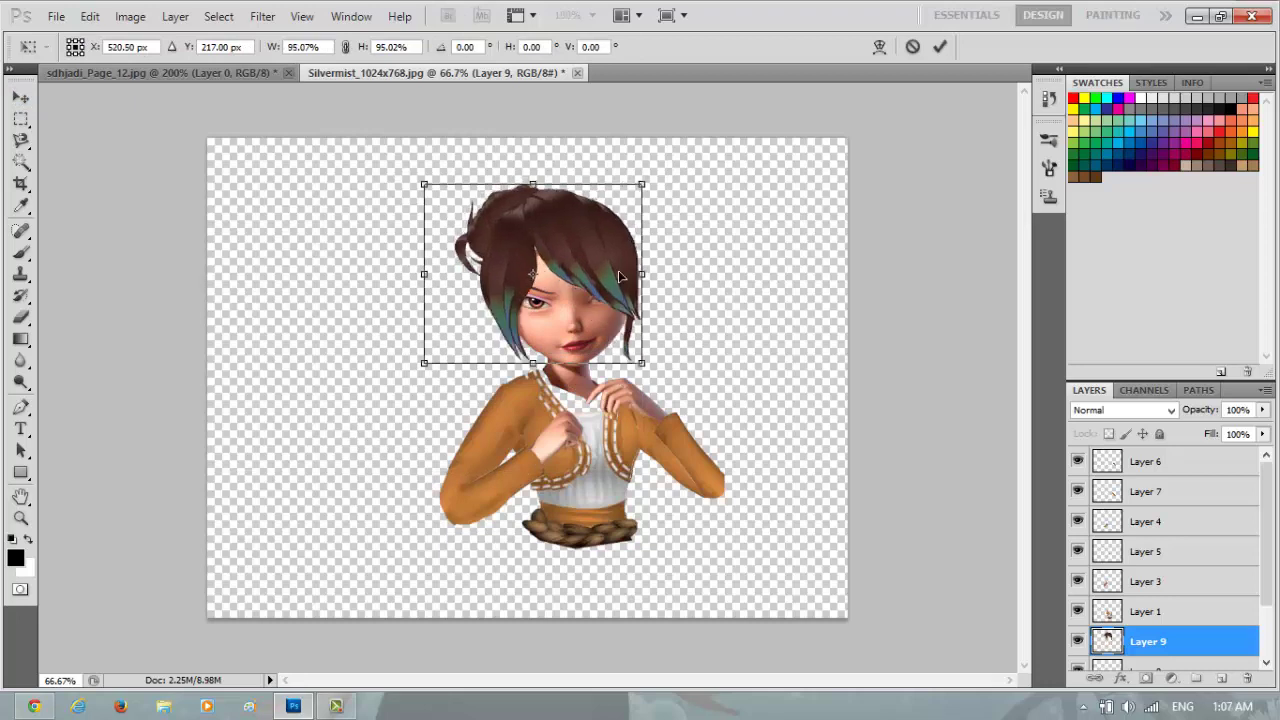
{"action": "left_click_drag", "start_coordinate": [620, 276], "coordinate": [620, 267]}
{"action": "left_click_drag", "start_coordinate": [432, 176], "coordinate": [424, 175]}
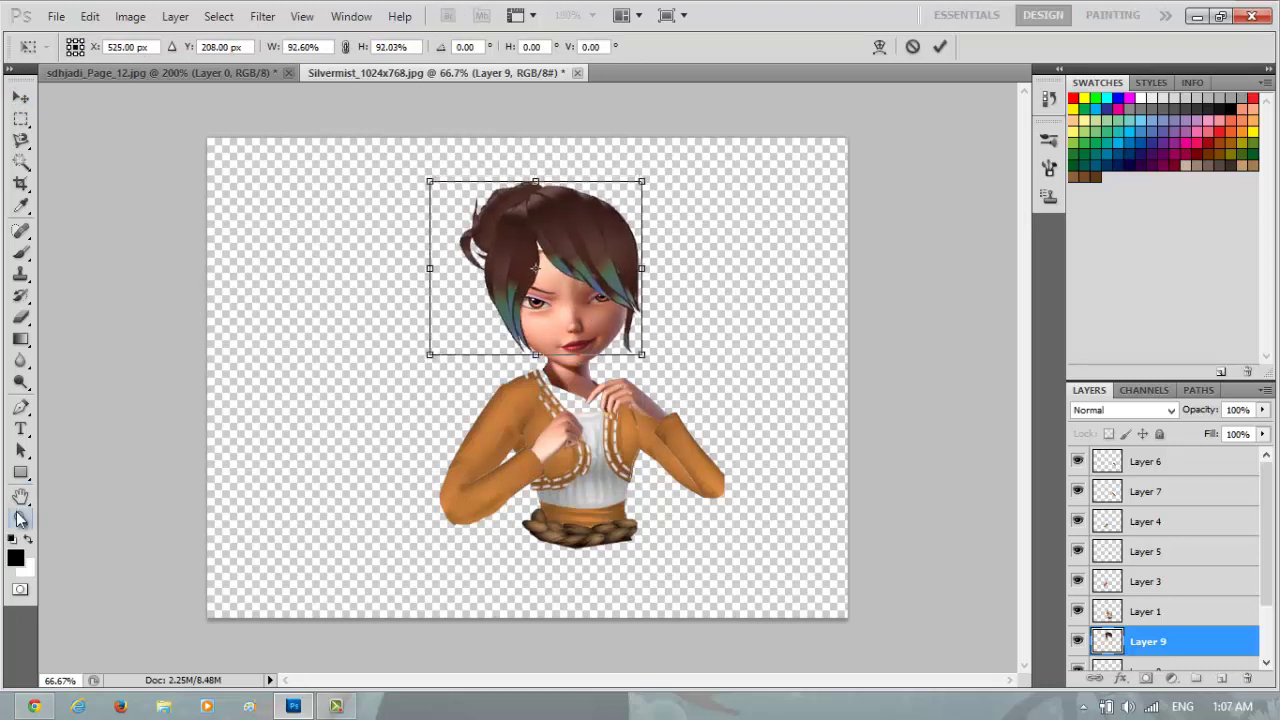
{"action": "left_click", "coordinate": [20, 451]}
{"action": "left_click", "coordinate": [566, 277]}
Step: Select the whole figure with the Rectangular Marquee and copy all visible layers merged
{"action": "left_click", "coordinate": [20, 119]}
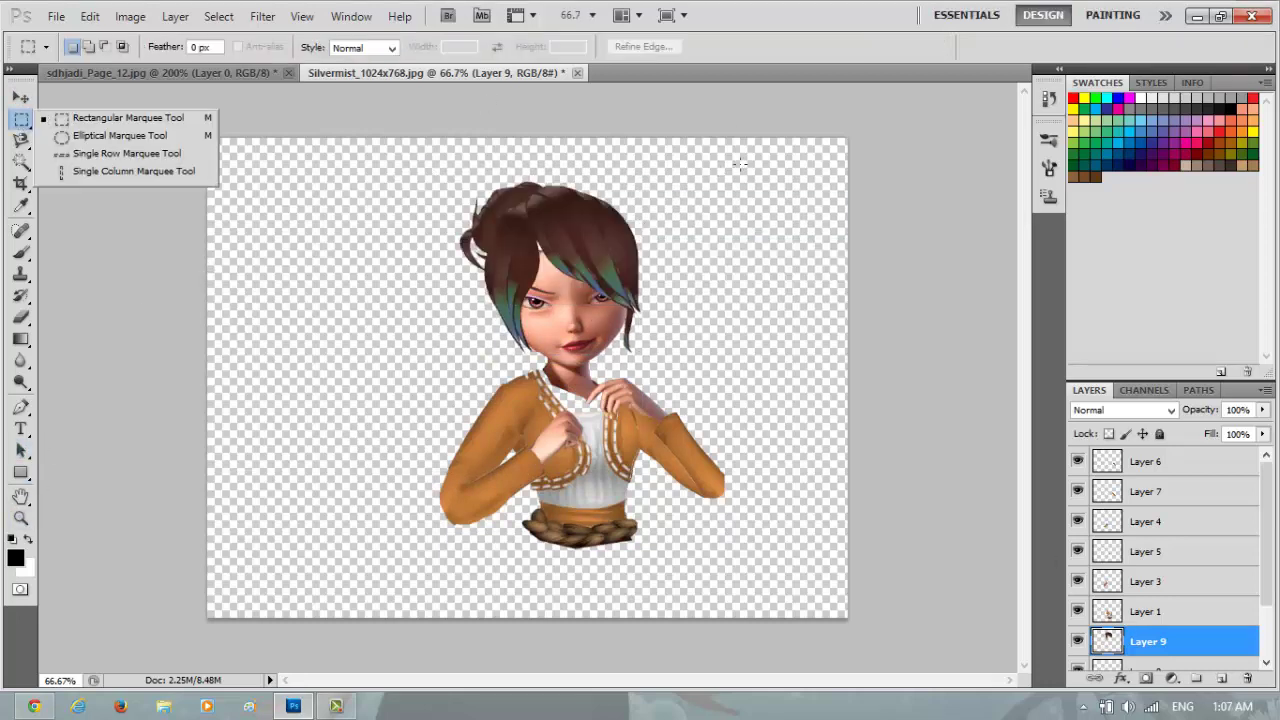
{"action": "left_click", "coordinate": [90, 118]}
{"action": "left_click_drag", "start_coordinate": [414, 152], "coordinate": [770, 552]}
{"action": "left_click", "coordinate": [90, 16]}
{"action": "left_click", "coordinate": [127, 158]}
Step: Create a new 515 × 588 pixel document from the Clipboard preset and paste the merged figure into it
{"action": "left_click", "coordinate": [56, 16]}
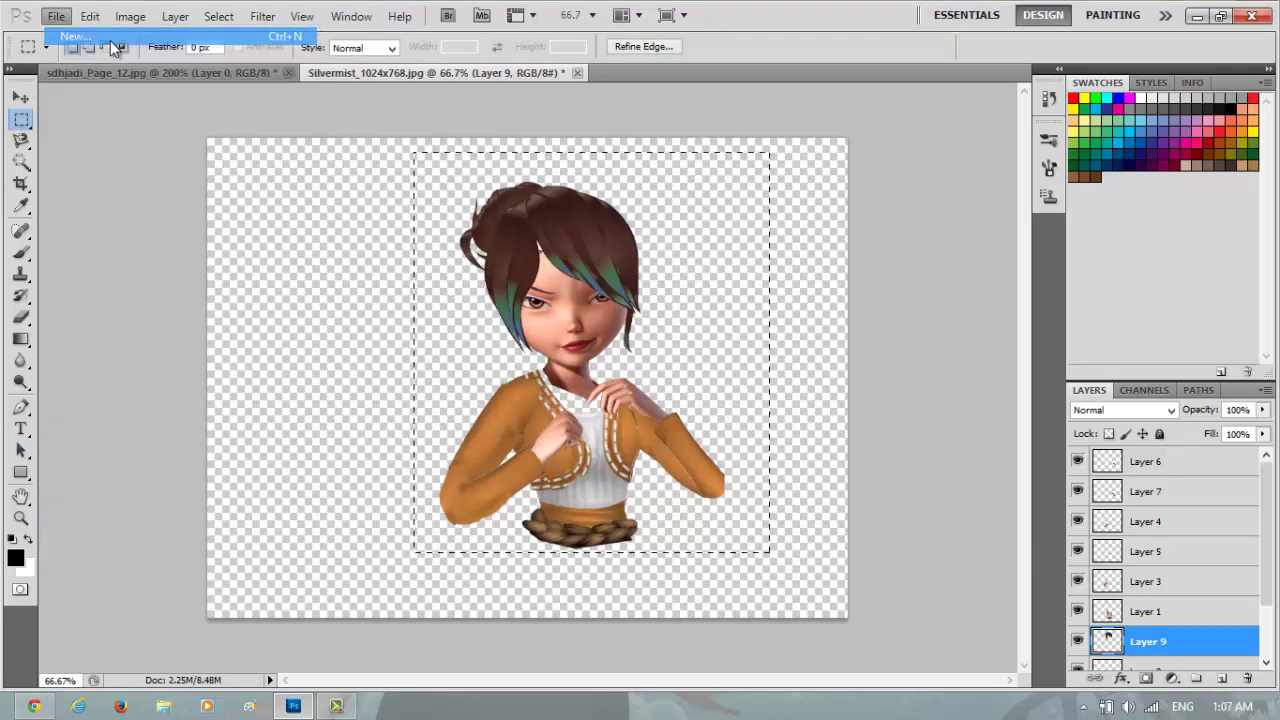
{"action": "left_click", "coordinate": [654, 191]}
{"action": "left_click", "coordinate": [660, 208]}
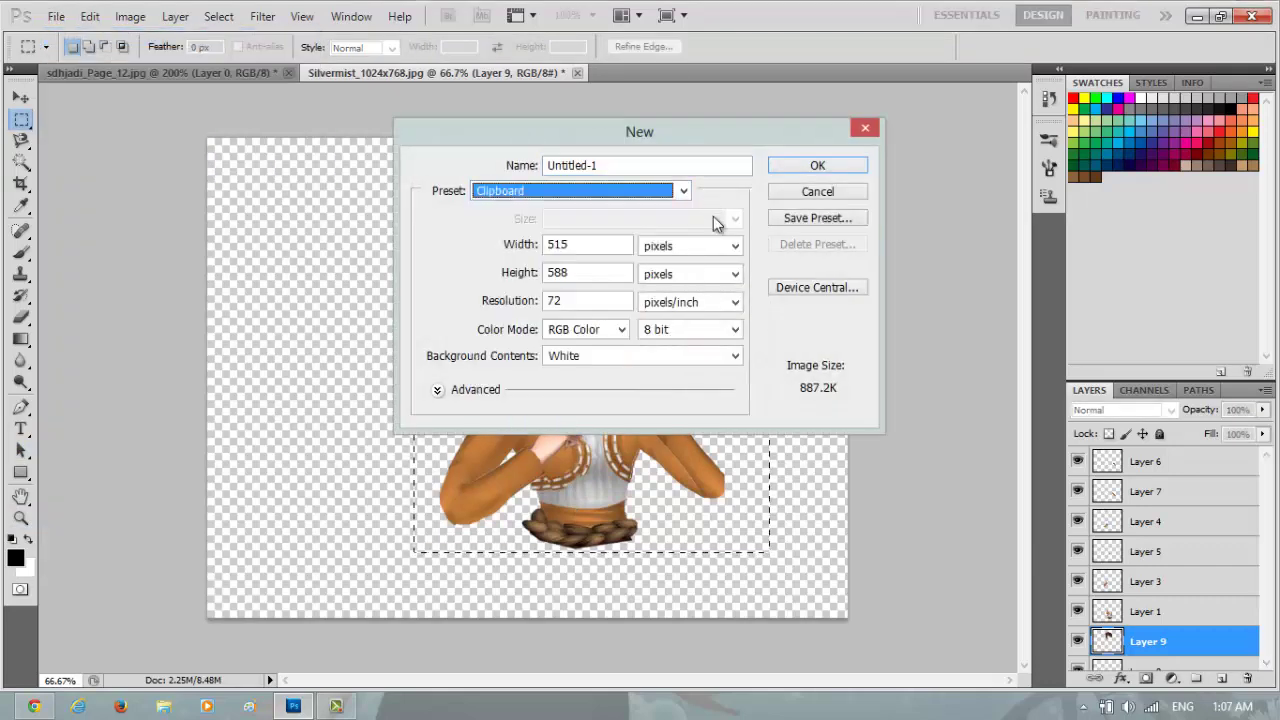
{"action": "left_click", "coordinate": [817, 165]}
{"action": "left_click", "coordinate": [90, 16]}
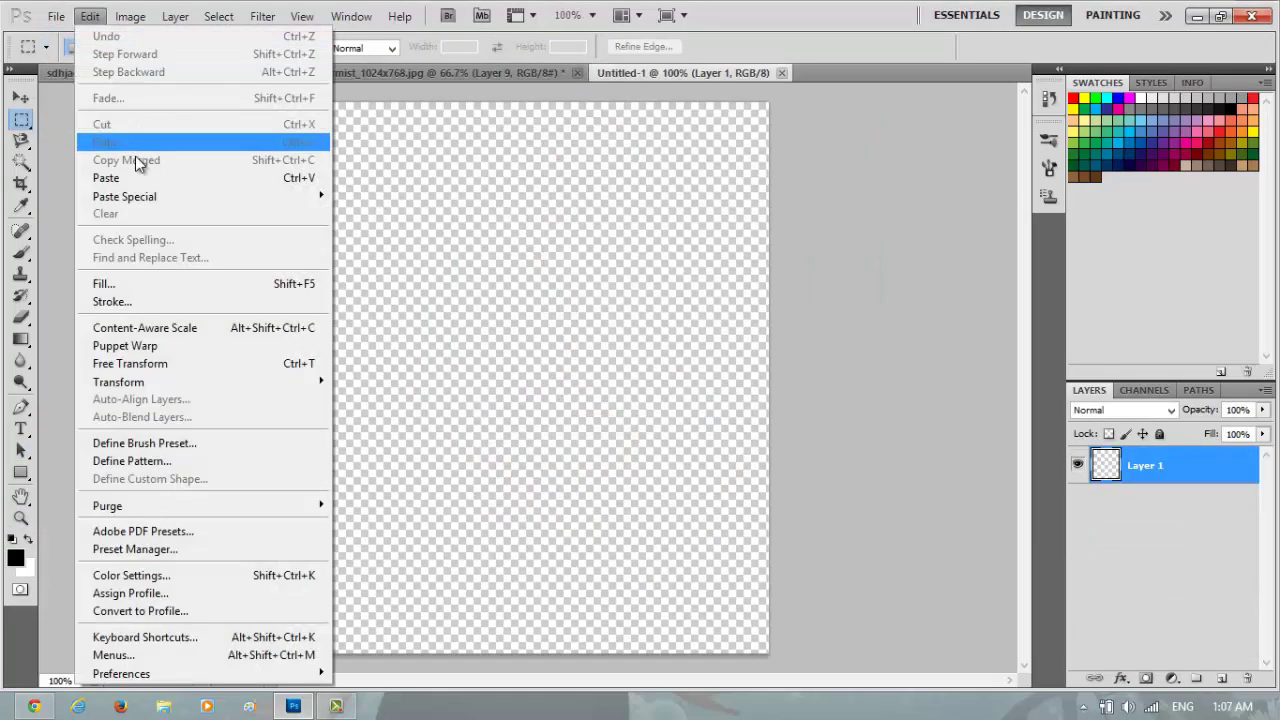
{"action": "left_click", "coordinate": [110, 180]}
Step: Shrink the pasted figure, place it in the upper half of the new canvas, and apply the transformation
{"action": "left_click", "coordinate": [21, 97]}
{"action": "left_click_drag", "start_coordinate": [667, 535], "coordinate": [623, 457]}
{"action": "key", "text": "ctrl+t"}
{"action": "left_click_drag", "start_coordinate": [711, 559], "coordinate": [574, 302]}
{"action": "left_click", "coordinate": [21, 451]}
{"action": "left_click", "coordinate": [541, 278]}
Step: Outline the feather skirt and one white trouser leg in sdhjadi_Page_12.jpg with the Magnetic Lasso and copy the area
{"action": "left_click", "coordinate": [158, 72]}
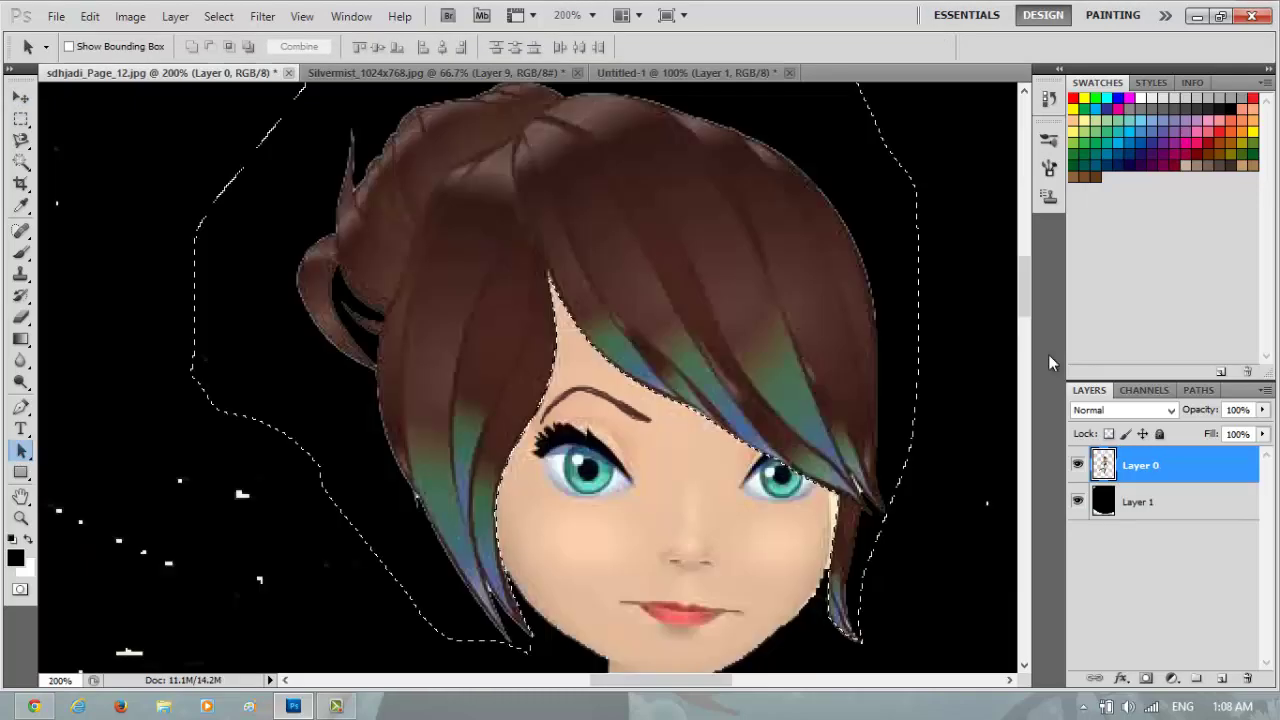
{"action": "scroll", "coordinate": [1006, 394], "scroll_direction": "down", "scroll_amount": 10}
{"action": "left_click", "coordinate": [21, 141]}
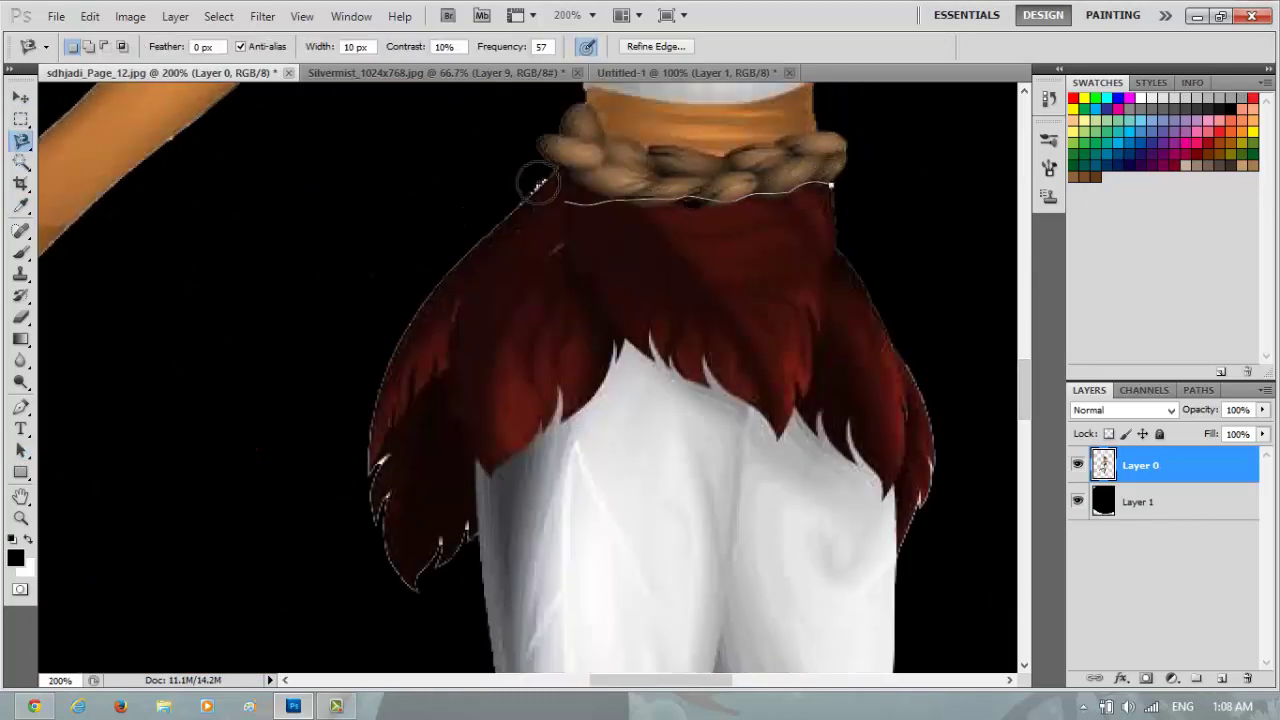
{"action": "mouse_move", "coordinate": [253, 567]}
{"action": "left_mouse_down"}
{"action": "mouse_move", "coordinate": [171, 643]}
{"action": "mouse_move", "coordinate": [443, 666]}
{"action": "mouse_move", "coordinate": [305, 708]}
{"action": "mouse_move", "coordinate": [410, 663]}
{"action": "mouse_move", "coordinate": [420, 690]}
{"action": "mouse_move", "coordinate": [410, 680]}
{"action": "mouse_move", "coordinate": [451, 637]}
{"action": "left_mouse_up"}
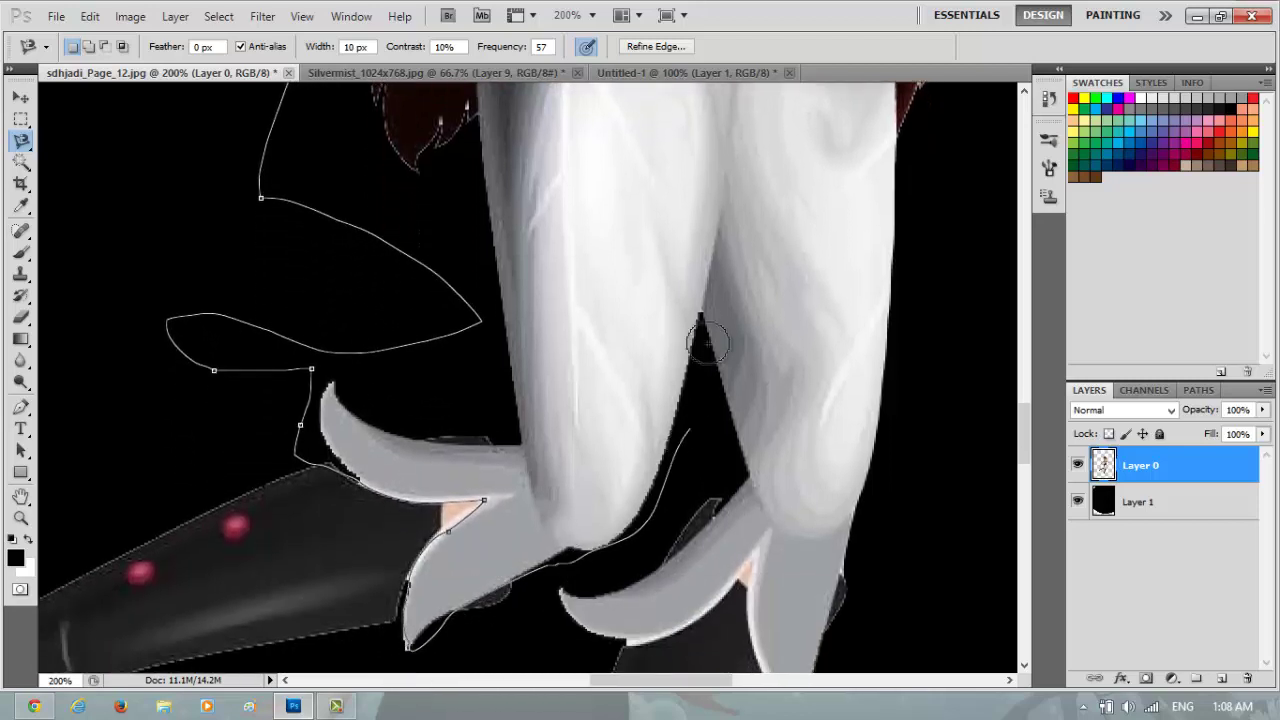
{"action": "mouse_move", "coordinate": [734, 100]}
{"action": "left_mouse_down"}
{"action": "mouse_move", "coordinate": [739, 62]}
{"action": "mouse_move", "coordinate": [788, 170]}
{"action": "left_mouse_up"}
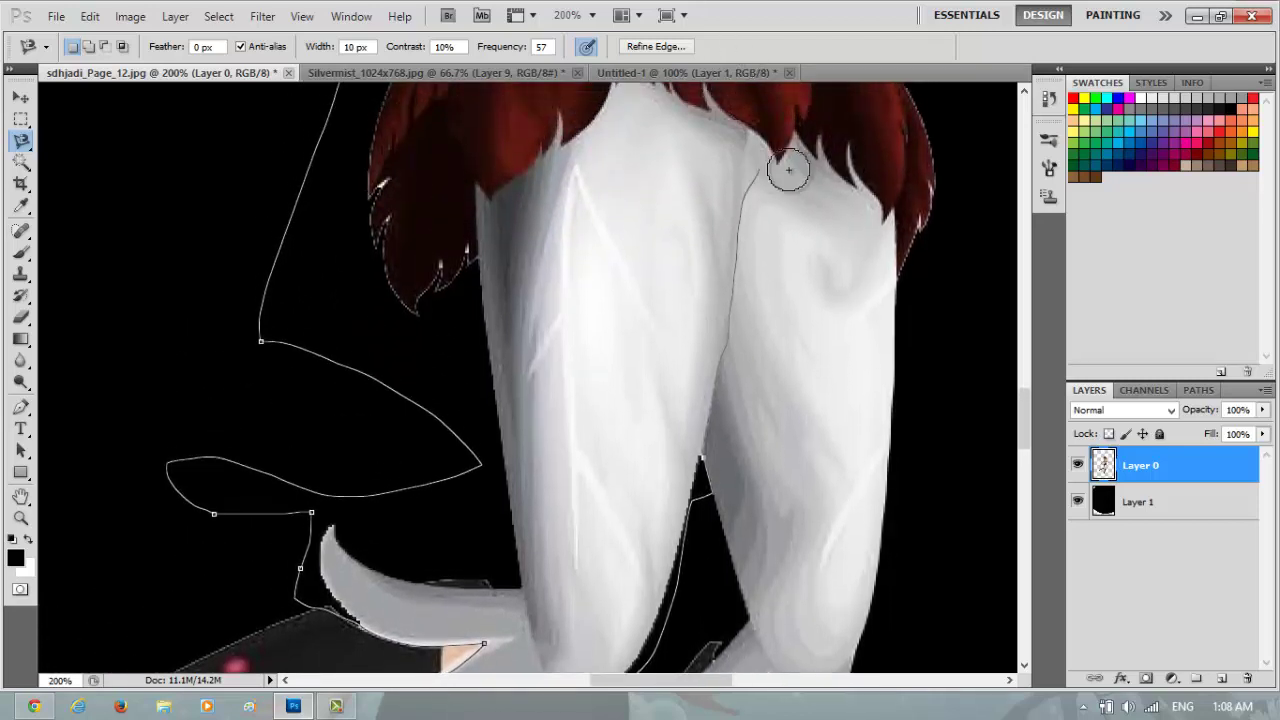
{"action": "mouse_move", "coordinate": [933, 278]}
{"action": "left_mouse_down"}
{"action": "mouse_move", "coordinate": [945, 86]}
{"action": "mouse_move", "coordinate": [900, 6]}
{"action": "mouse_move", "coordinate": [843, 128]}
{"action": "left_mouse_up"}
{"action": "left_click", "coordinate": [90, 16]}
{"action": "left_click", "coordinate": [110, 138]}
Step: Paste the skirt and leg into Untitled-1, scale them to about 46.67% by 43.58%, and fit them under the belt
{"action": "left_click", "coordinate": [690, 72]}
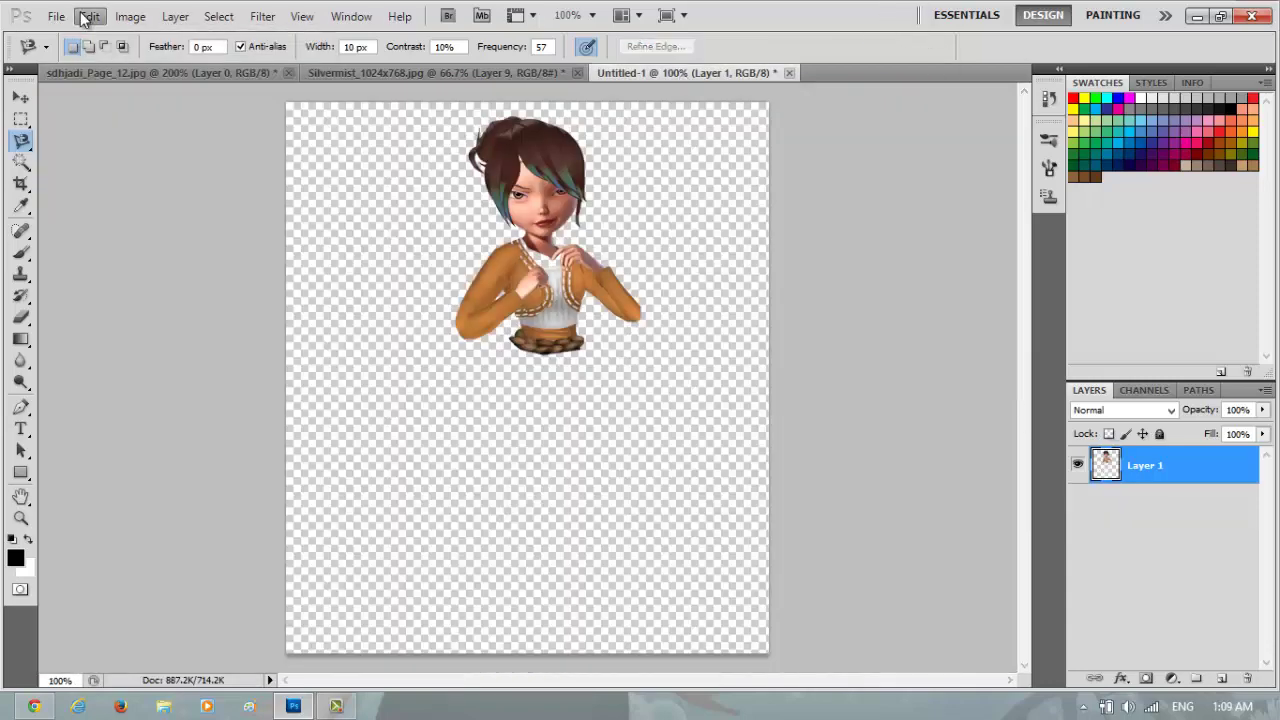
{"action": "left_click", "coordinate": [90, 16]}
{"action": "left_click", "coordinate": [110, 182]}
{"action": "key", "text": "ctrl+t"}
{"action": "left_click_drag", "start_coordinate": [598, 557], "coordinate": [524, 462]}
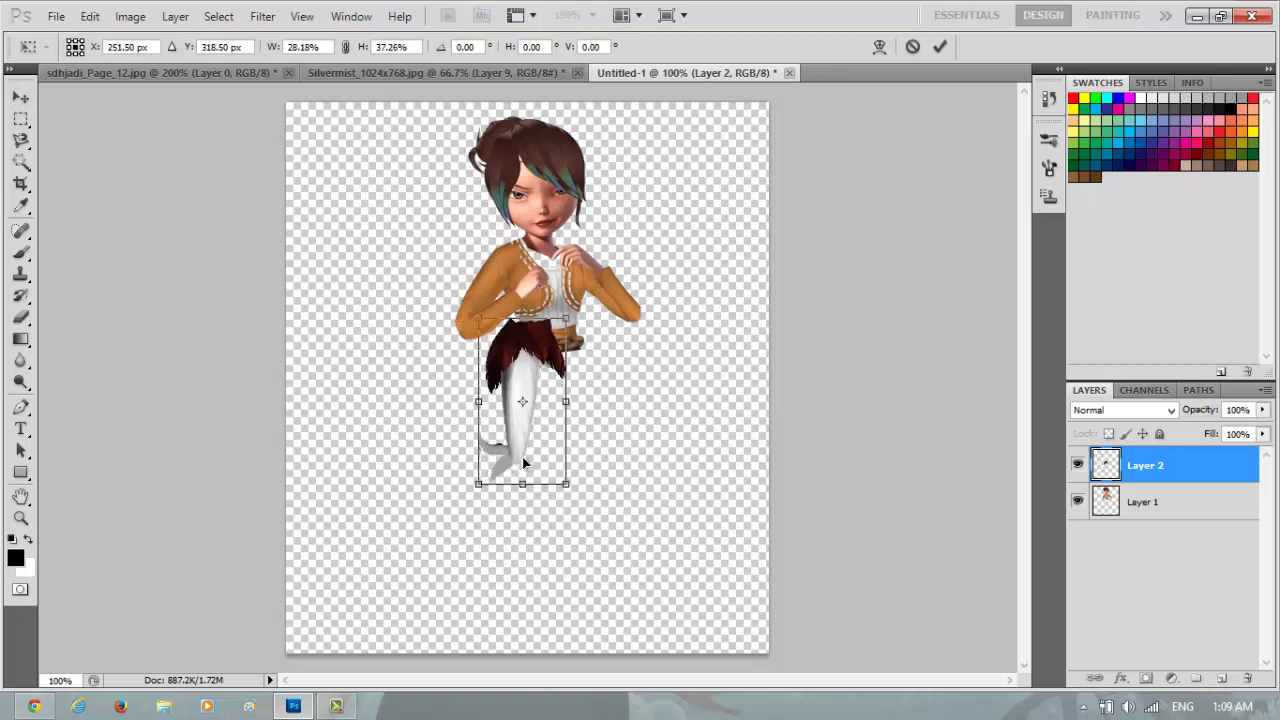
{"action": "left_click_drag", "start_coordinate": [610, 563], "coordinate": [595, 540]}
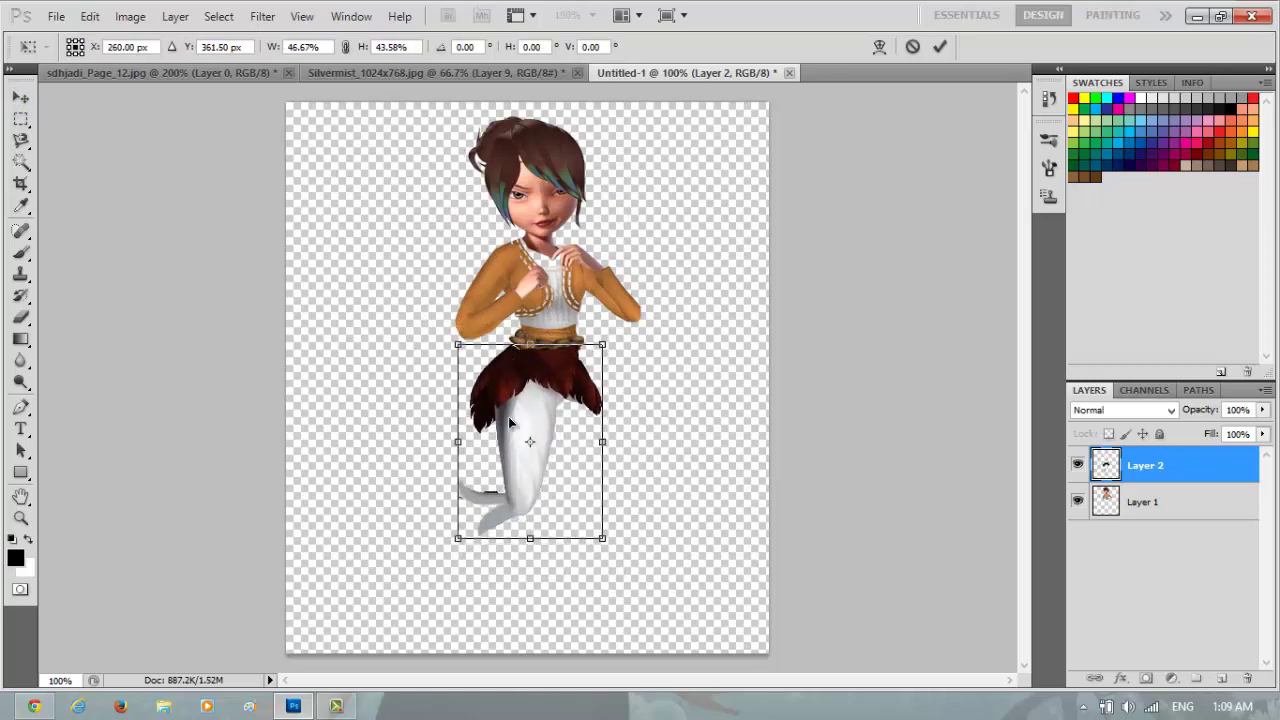
{"action": "left_click", "coordinate": [21, 451]}
{"action": "key", "text": "Return"}
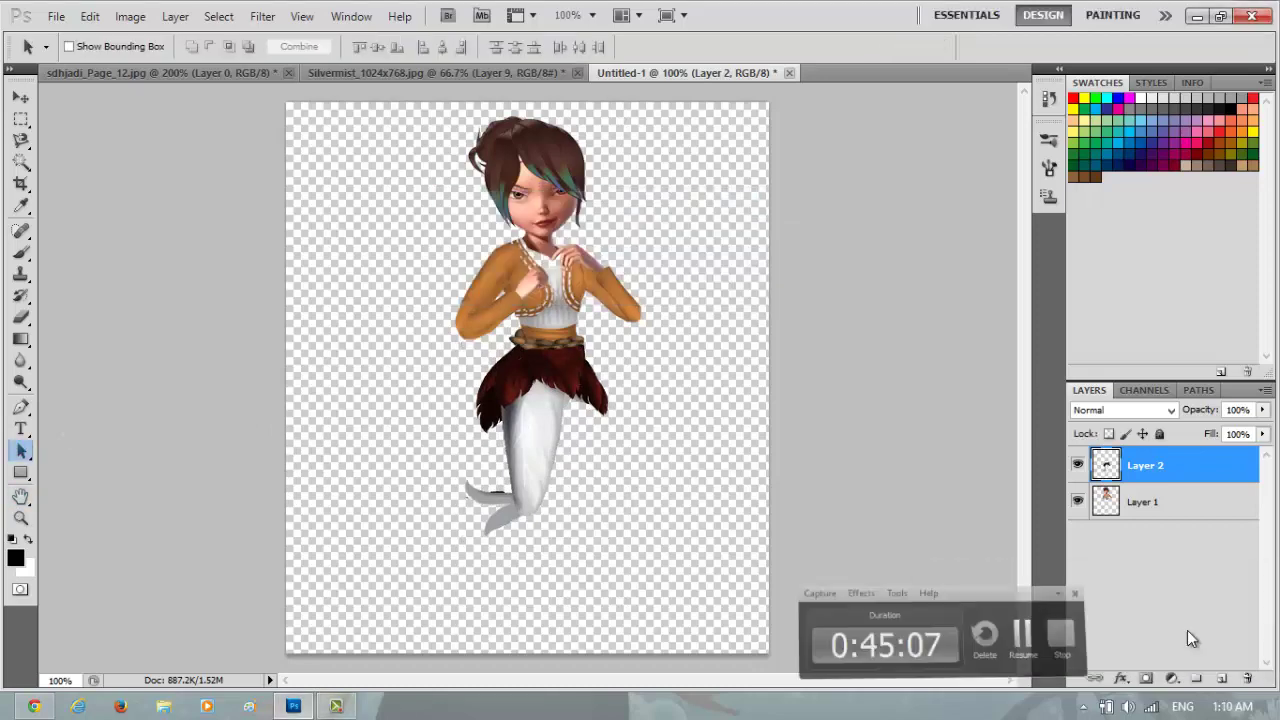
Step: Paste a second skirt and leg, scale it to 44.25% by 47.61%, and rotate it about -15.25° as the other leg
{"action": "left_click", "coordinate": [90, 16]}
{"action": "left_click", "coordinate": [110, 180]}
{"action": "left_click", "coordinate": [20, 97]}
{"action": "left_click_drag", "start_coordinate": [600, 129], "coordinate": [571, 468]}
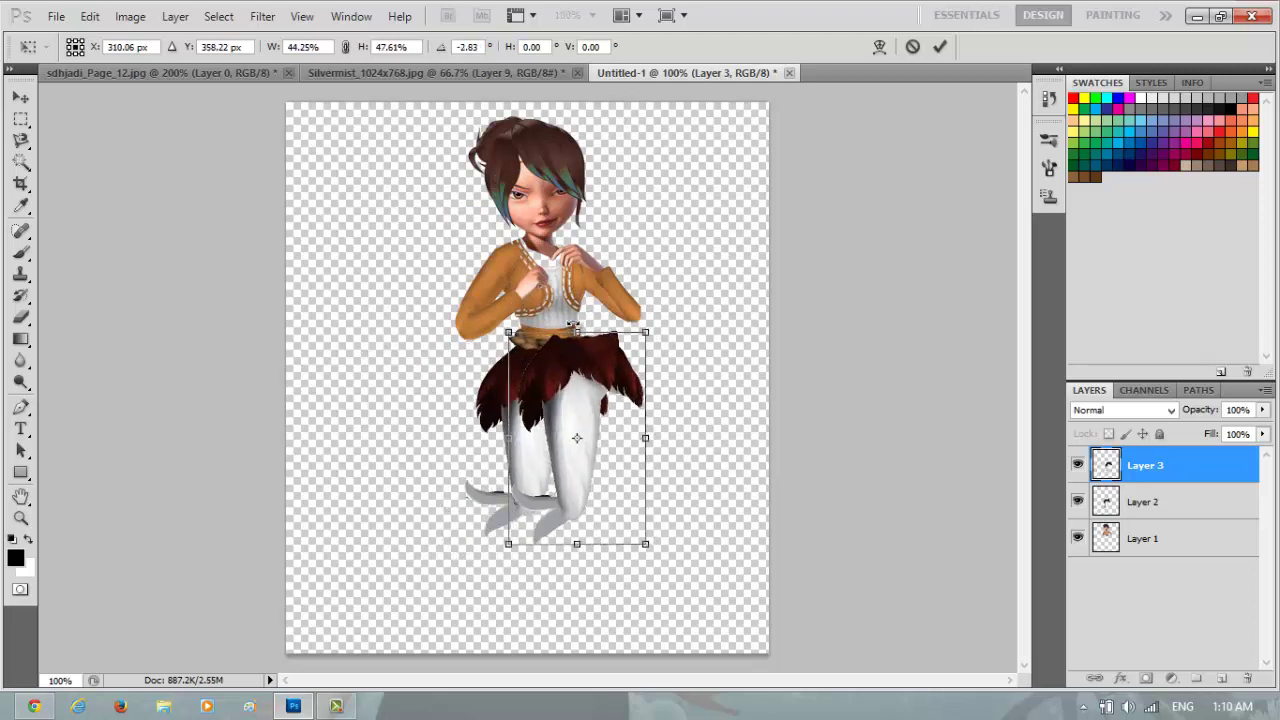
{"action": "left_click_drag", "start_coordinate": [573, 327], "coordinate": [582, 340]}
{"action": "left_click_drag", "start_coordinate": [792, 548], "coordinate": [808, 501]}
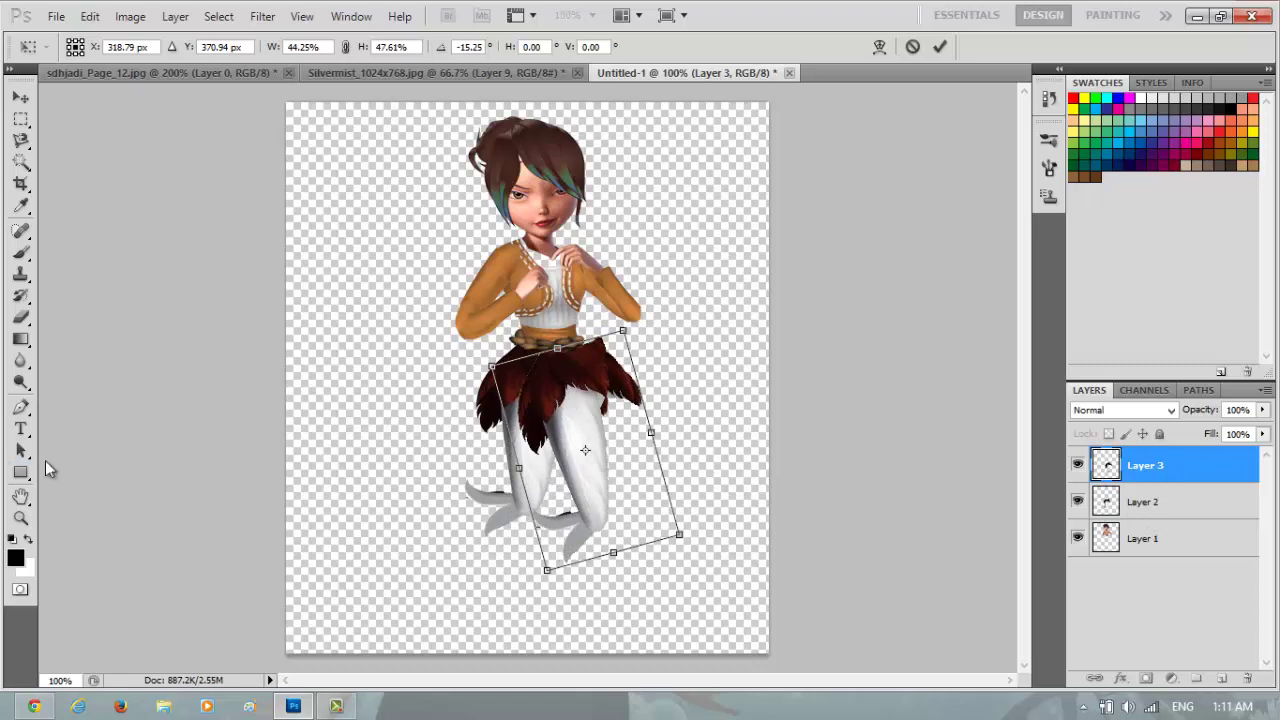
{"action": "left_click", "coordinate": [20, 451]}
{"action": "key", "text": "Return"}
Step: Place Layer 3 beneath Layer 2 and erase the second skirt's excess feathers
{"action": "left_click_drag", "start_coordinate": [1150, 466], "coordinate": [1137, 521]}
{"action": "left_click", "coordinate": [20, 518]}
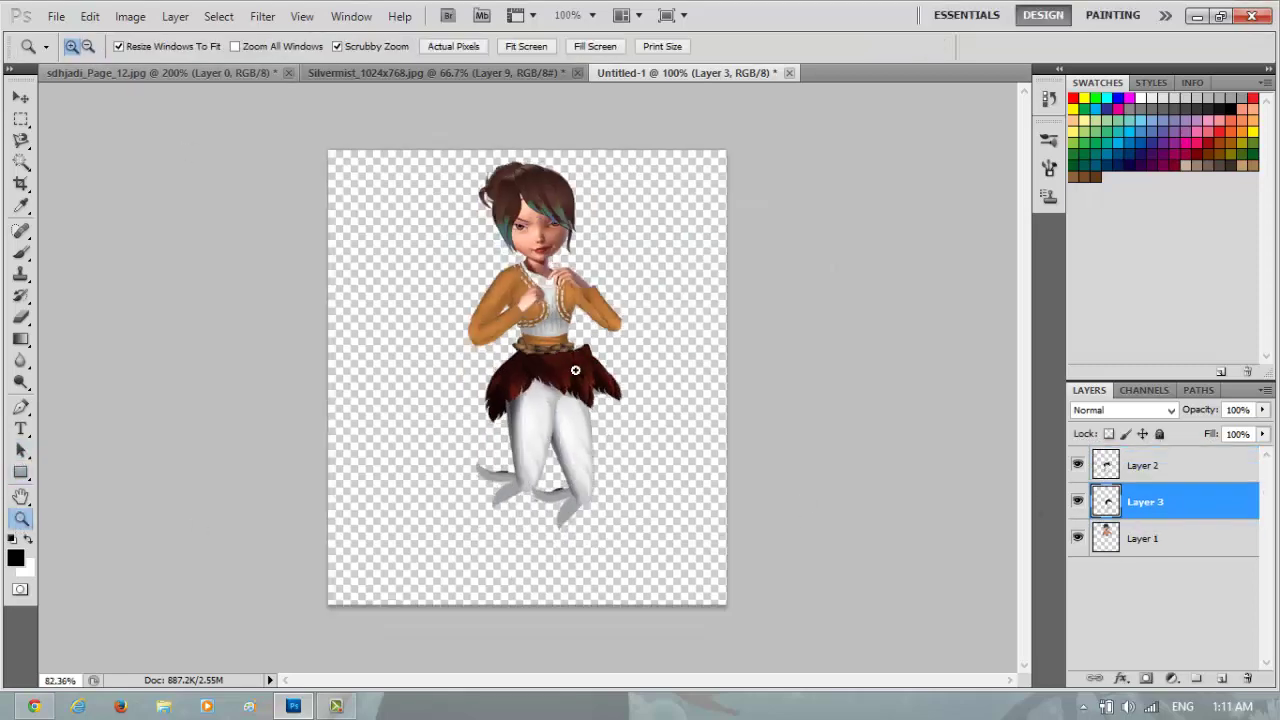
{"action": "left_click", "coordinate": [626, 356]}
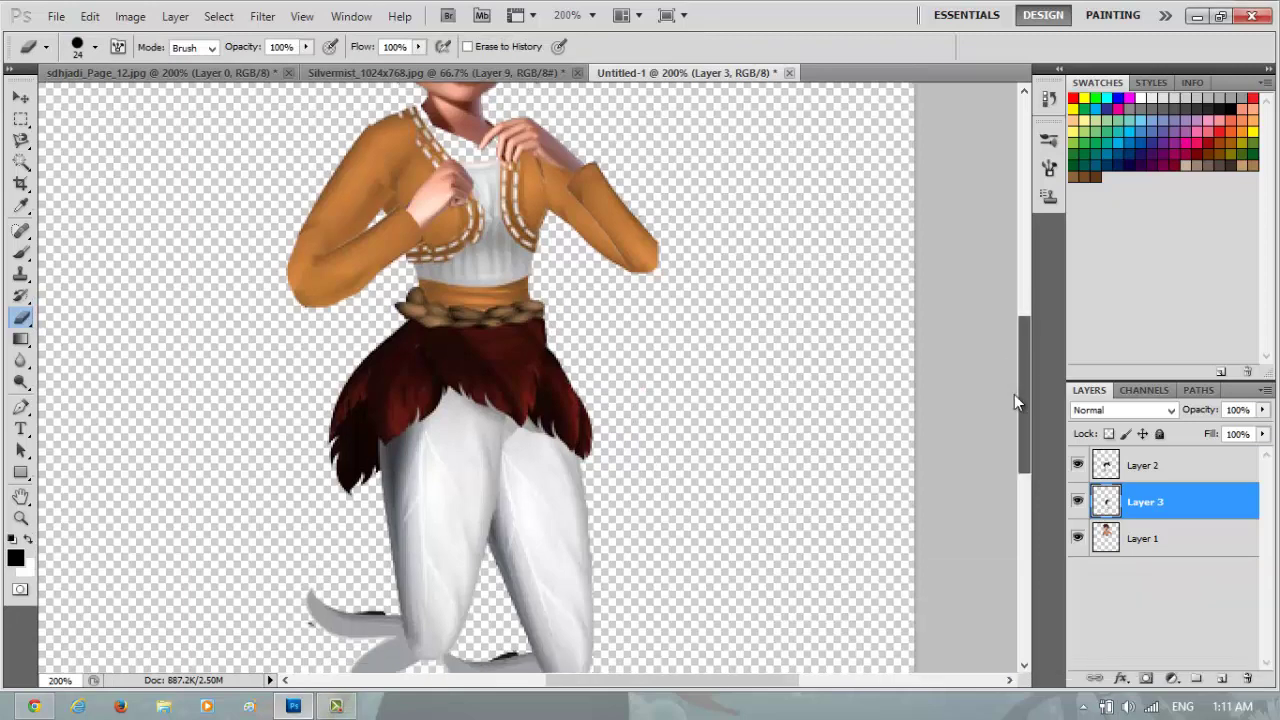
Step: Outline the grey cuff flaps at the bottom of the second leg with the Magnetic Lasso and erase them from Layer 3
{"action": "left_click_drag", "start_coordinate": [1022, 394], "coordinate": [1022, 484]}
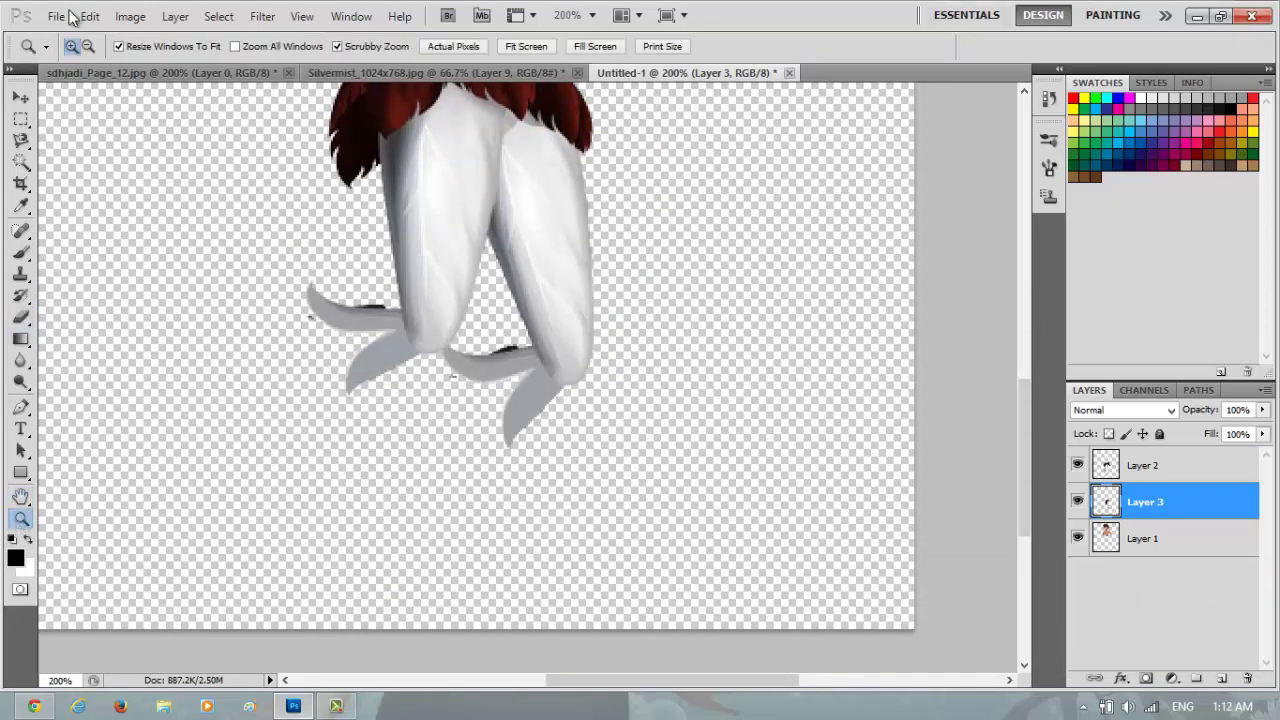
{"action": "key", "text": "ctrl+plus"}
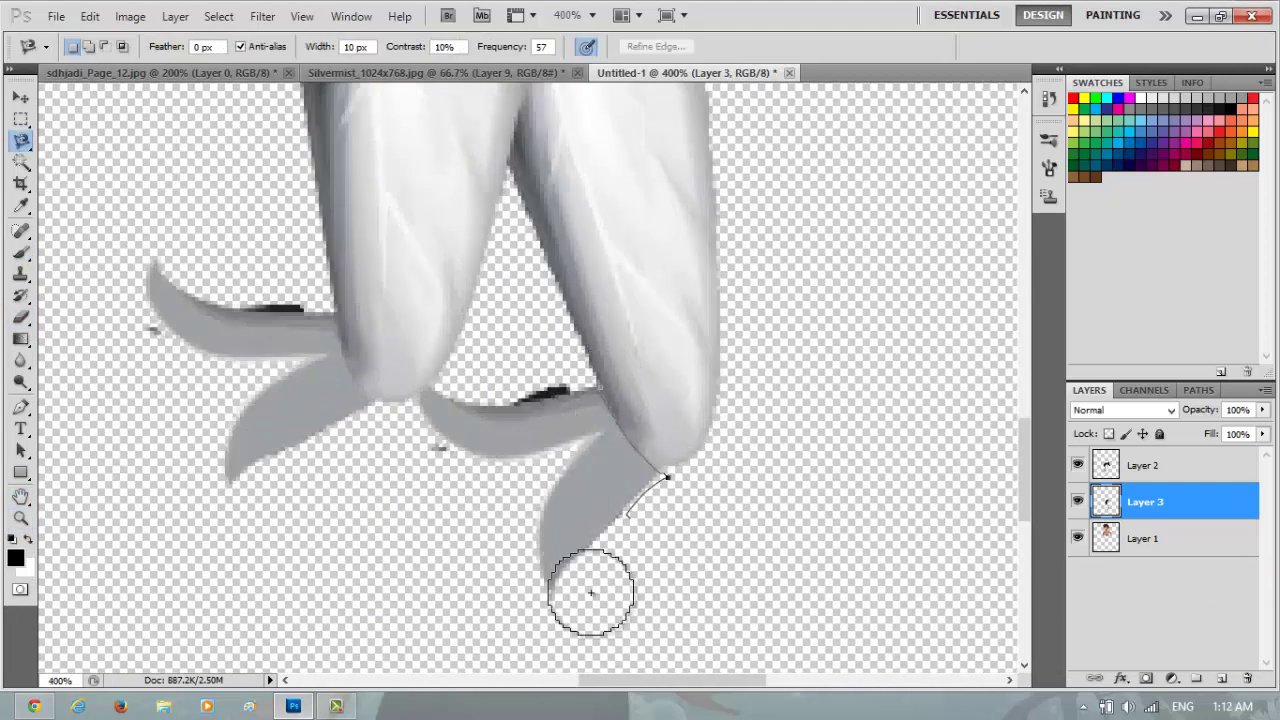
{"action": "left_click", "coordinate": [20, 318]}
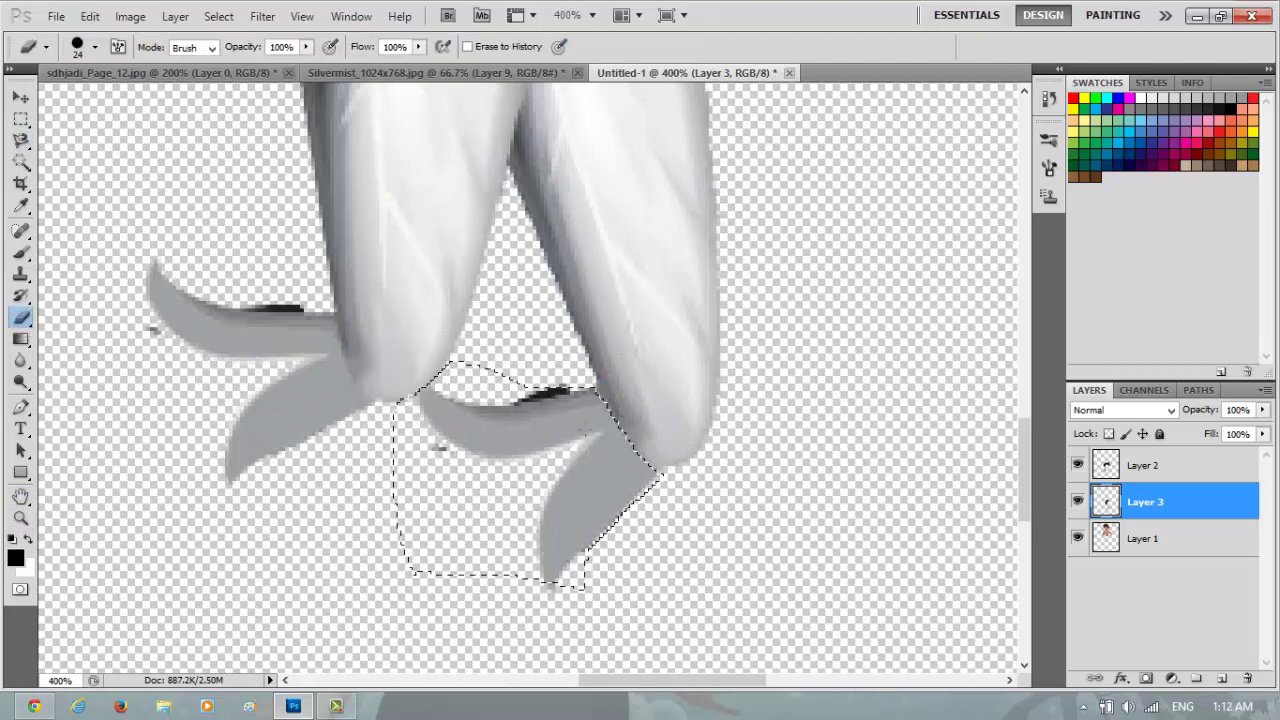
{"action": "left_click_drag", "start_coordinate": [450, 420], "coordinate": [590, 630]}
Step: Outline the grey cuff flaps of the first leg with the Magnetic Lasso and delete them from Layer 2
{"action": "left_click_drag", "start_coordinate": [21, 140], "coordinate": [80, 185]}
{"action": "key", "text": "ctrl+d"}
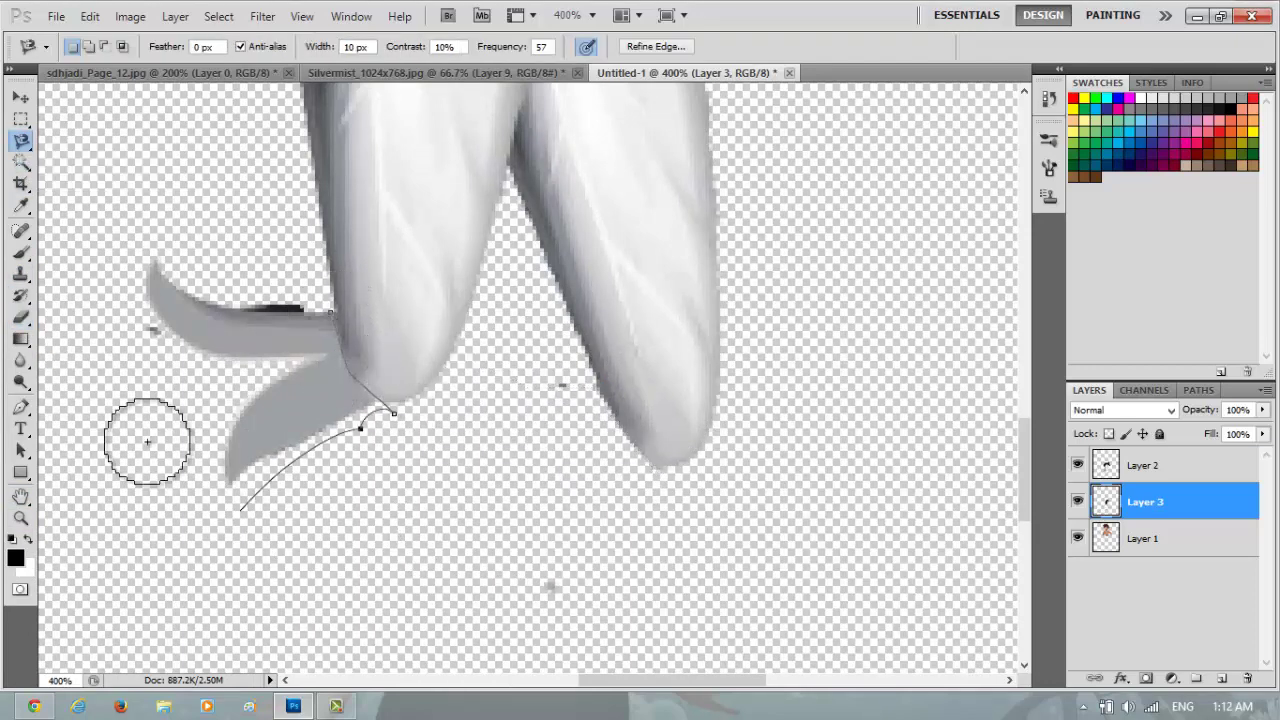
{"action": "left_click", "coordinate": [20, 318]}
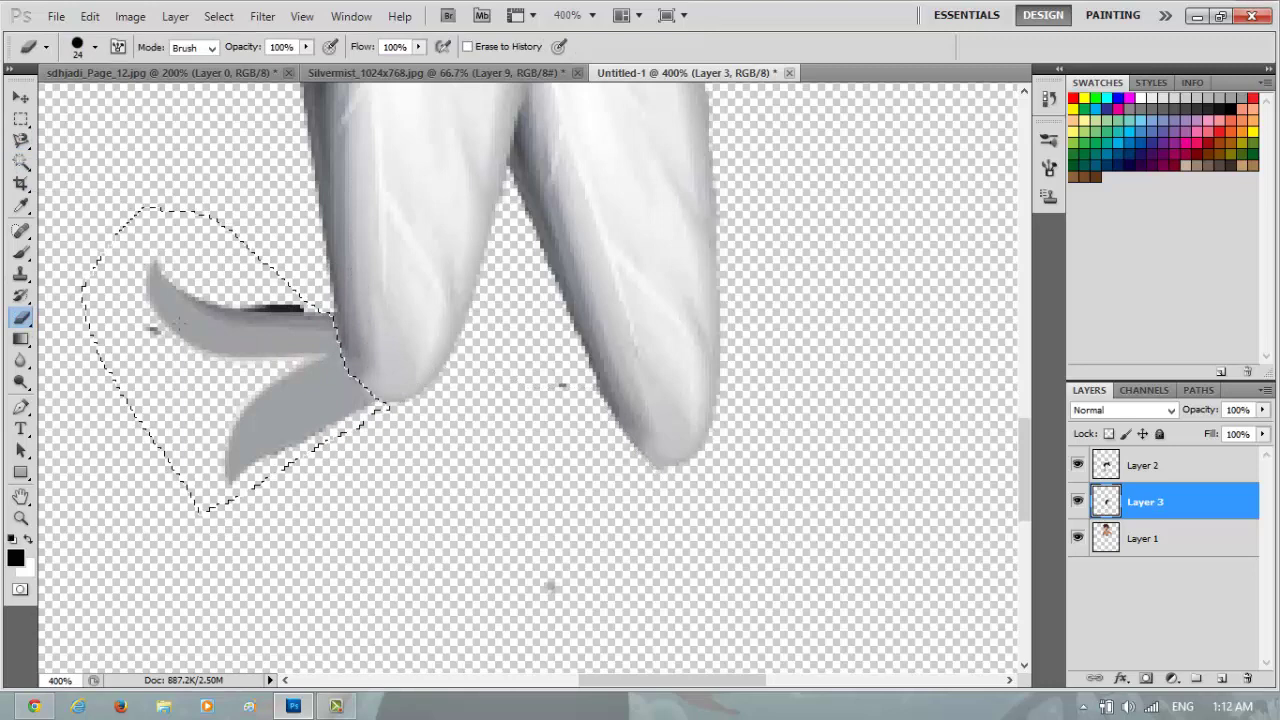
{"action": "left_click", "coordinate": [1180, 466]}
{"action": "key", "text": "Delete"}
Step: Outline the black boot of the lower leg in sdhjadi_Page_12.jpg with the Magnetic Lasso and copy it
{"action": "left_click", "coordinate": [97, 73]}
{"action": "scroll", "coordinate": [1020, 447], "scroll_direction": "down", "scroll_amount": 5}
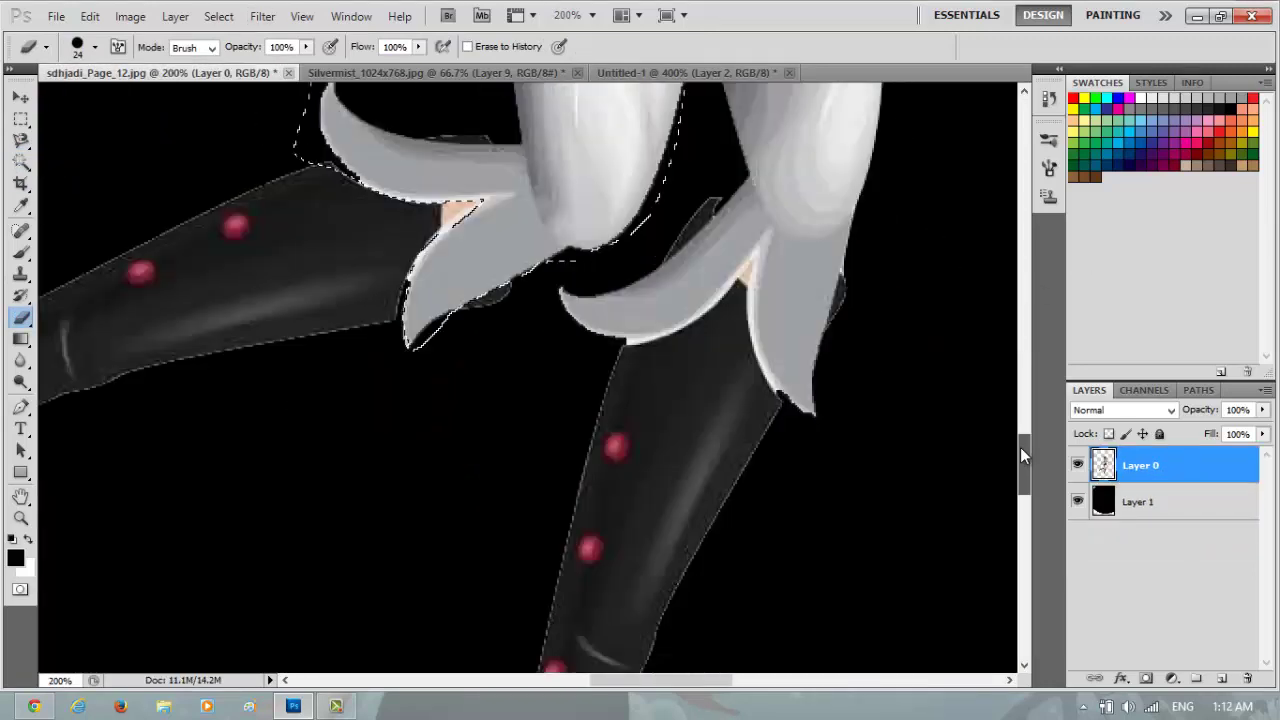
{"action": "left_click", "coordinate": [21, 140]}
{"action": "left_click", "coordinate": [778, 213]}
{"action": "mouse_move", "coordinate": [355, 562]}
{"action": "left_mouse_down"}
{"action": "mouse_move", "coordinate": [376, 635]}
{"action": "mouse_move", "coordinate": [472, 716]}
{"action": "mouse_move", "coordinate": [695, 646]}
{"action": "mouse_move", "coordinate": [774, 78]}
{"action": "mouse_move", "coordinate": [876, 223]}
{"action": "mouse_move", "coordinate": [1023, 500]}
{"action": "mouse_move", "coordinate": [822, 22]}
{"action": "mouse_move", "coordinate": [818, 59]}
{"action": "mouse_move", "coordinate": [755, 128]}
{"action": "left_mouse_up"}
{"action": "left_click", "coordinate": [88, 14]}
{"action": "key", "text": "Escape"}
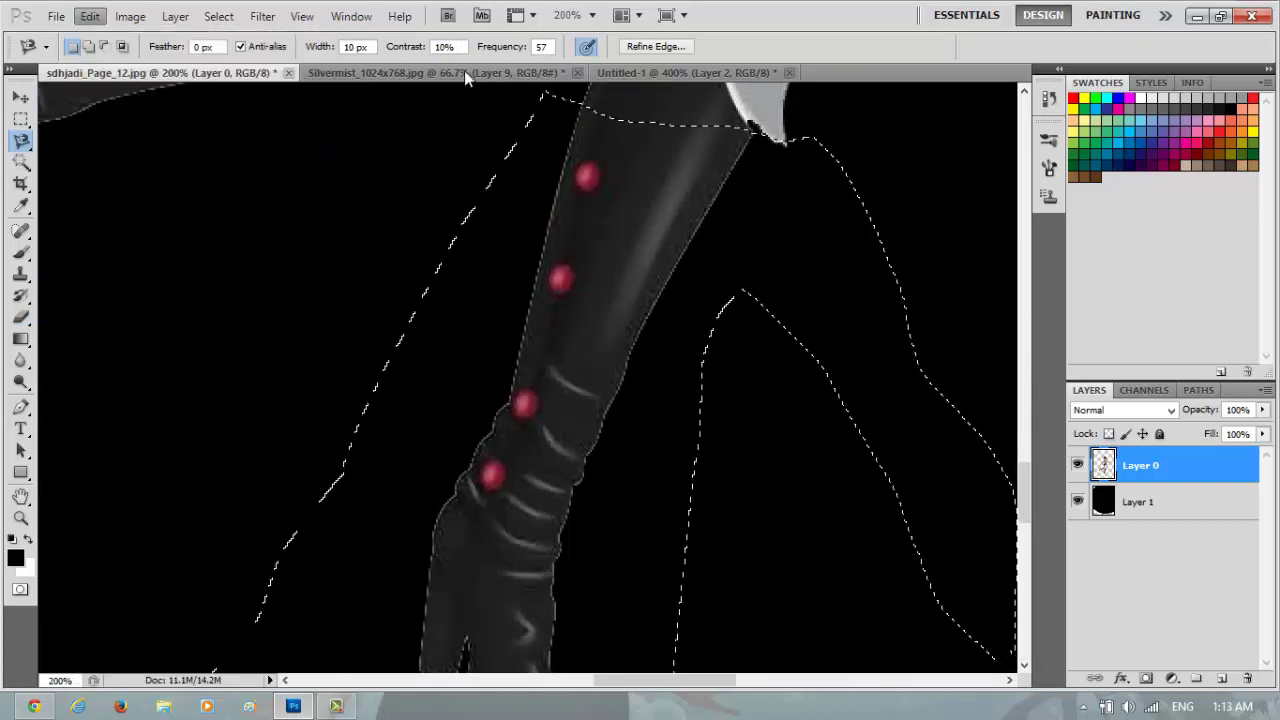
Step: Paste the boot into Untitled-1 and scale it to about 54.88% by 54.37%
{"action": "key", "text": "ctrl+Tab"}
{"action": "scroll", "coordinate": [551, 423], "scroll_direction": "down", "scroll_amount": 3}
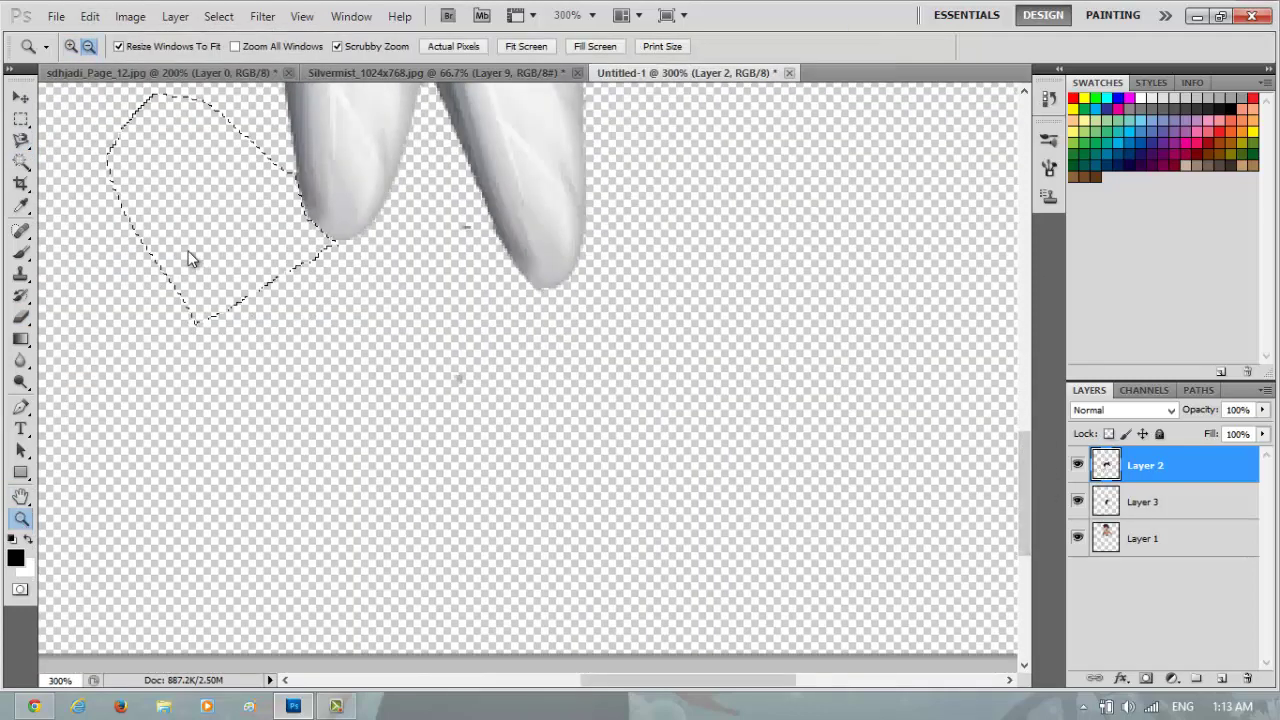
{"action": "key", "text": "ctrl+minus"}
{"action": "key", "text": "ctrl+v"}
{"action": "key", "text": "v"}
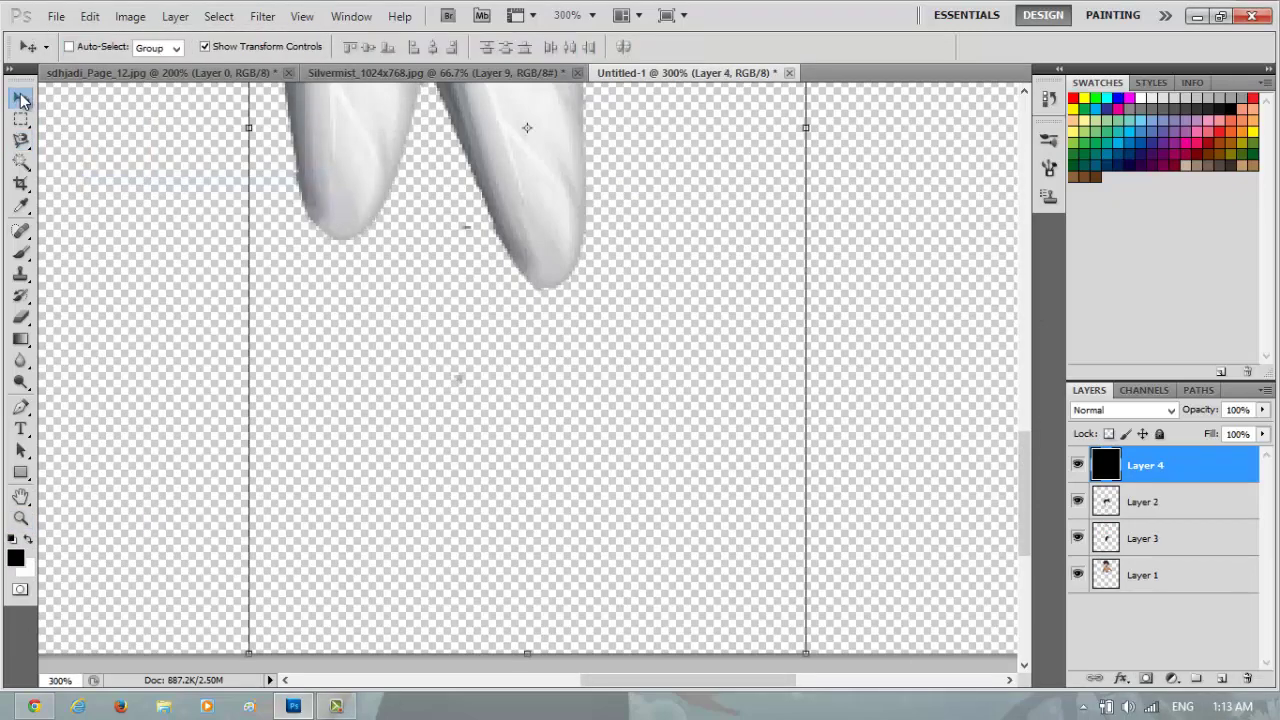
{"action": "left_click_drag", "start_coordinate": [808, 488], "coordinate": [531, 423]}
{"action": "left_click_drag", "start_coordinate": [757, 437], "coordinate": [583, 428]}
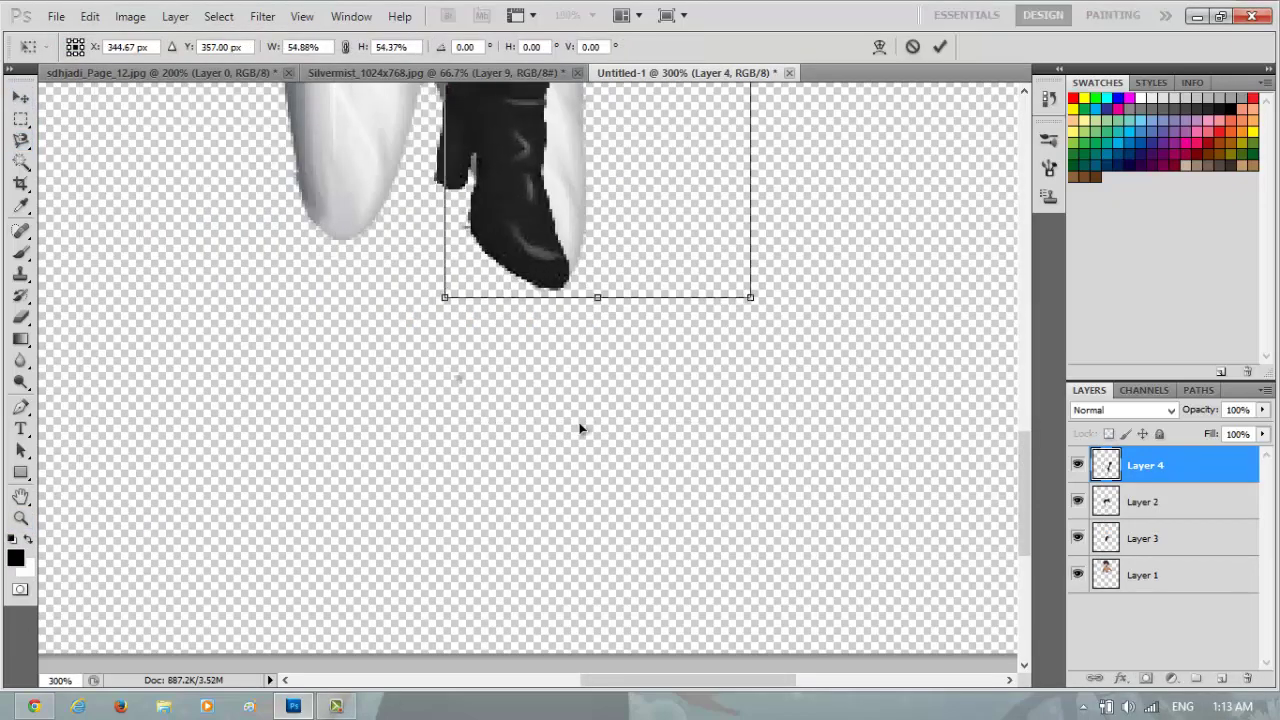
Step: Scale the boot to about 100.90% by 94.09%, rotate it about -18.58°, and fit it under the second leg
{"action": "double_click", "coordinate": [21, 516]}
{"action": "key", "text": "v"}
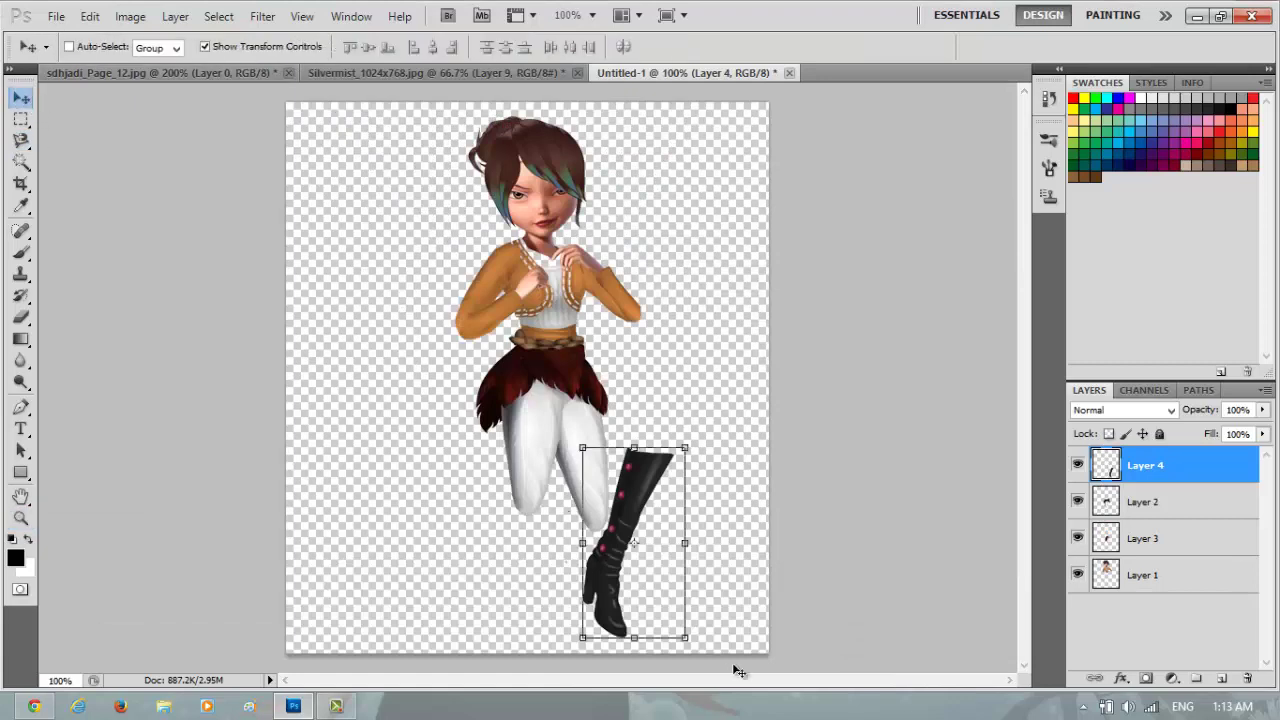
{"action": "left_click_drag", "start_coordinate": [630, 434], "coordinate": [604, 440]}
{"action": "left_click_drag", "start_coordinate": [610, 535], "coordinate": [583, 570]}
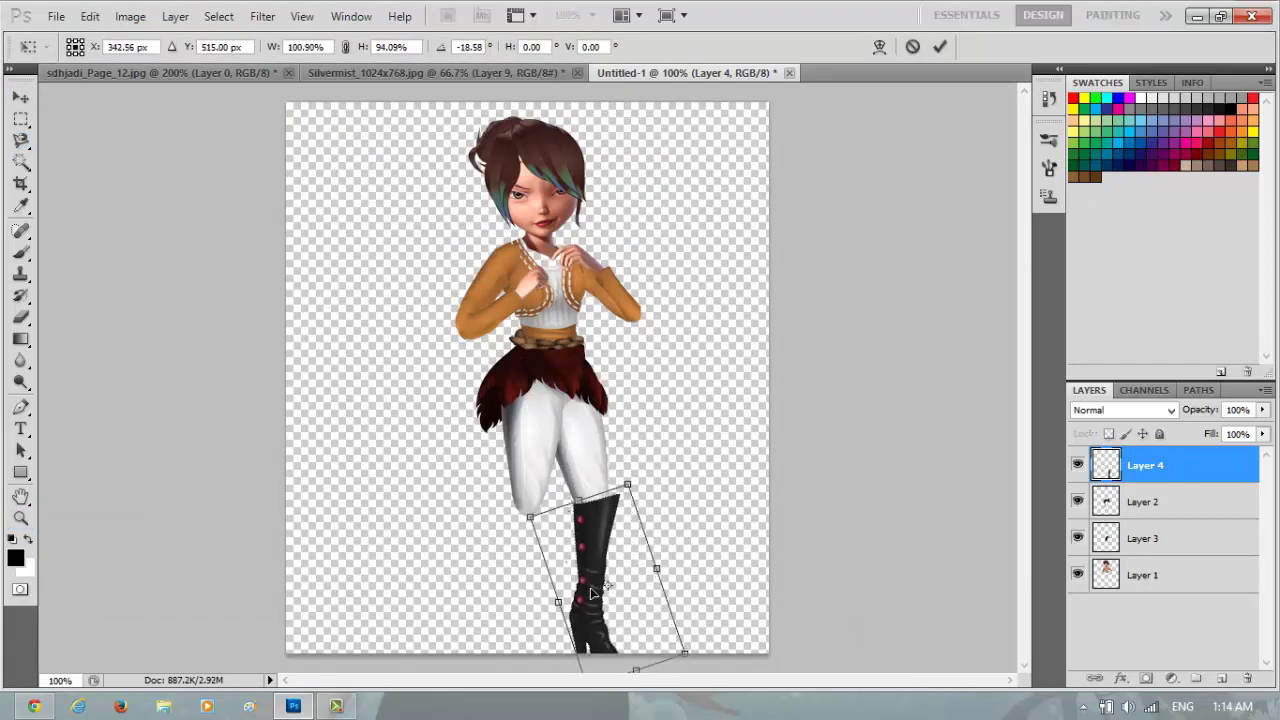
{"action": "left_click_drag", "start_coordinate": [591, 592], "coordinate": [588, 589]}
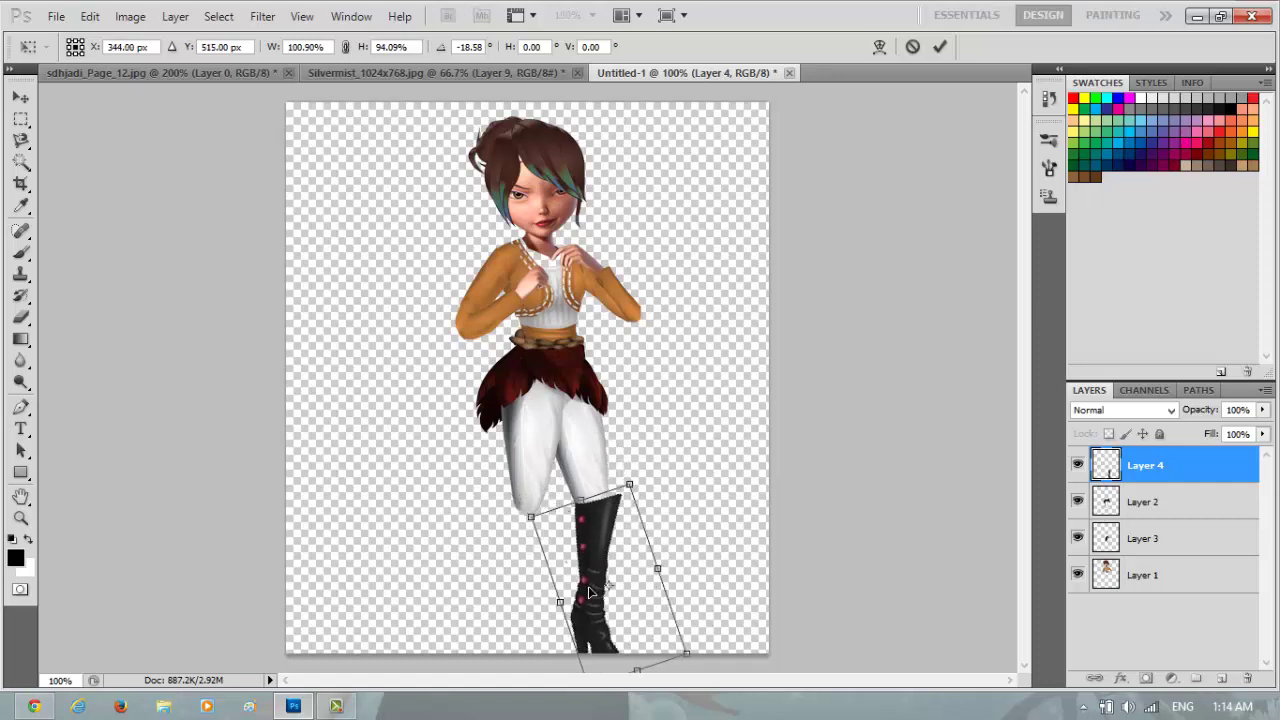
{"action": "left_click", "coordinate": [90, 16]}
{"action": "left_click", "coordinate": [100, 134]}
{"action": "key", "text": "Return"}
Step: Paste a second boot, shrink and rotate it, and fit it under the first leg
{"action": "left_click", "coordinate": [90, 16]}
{"action": "left_click", "coordinate": [100, 134]}
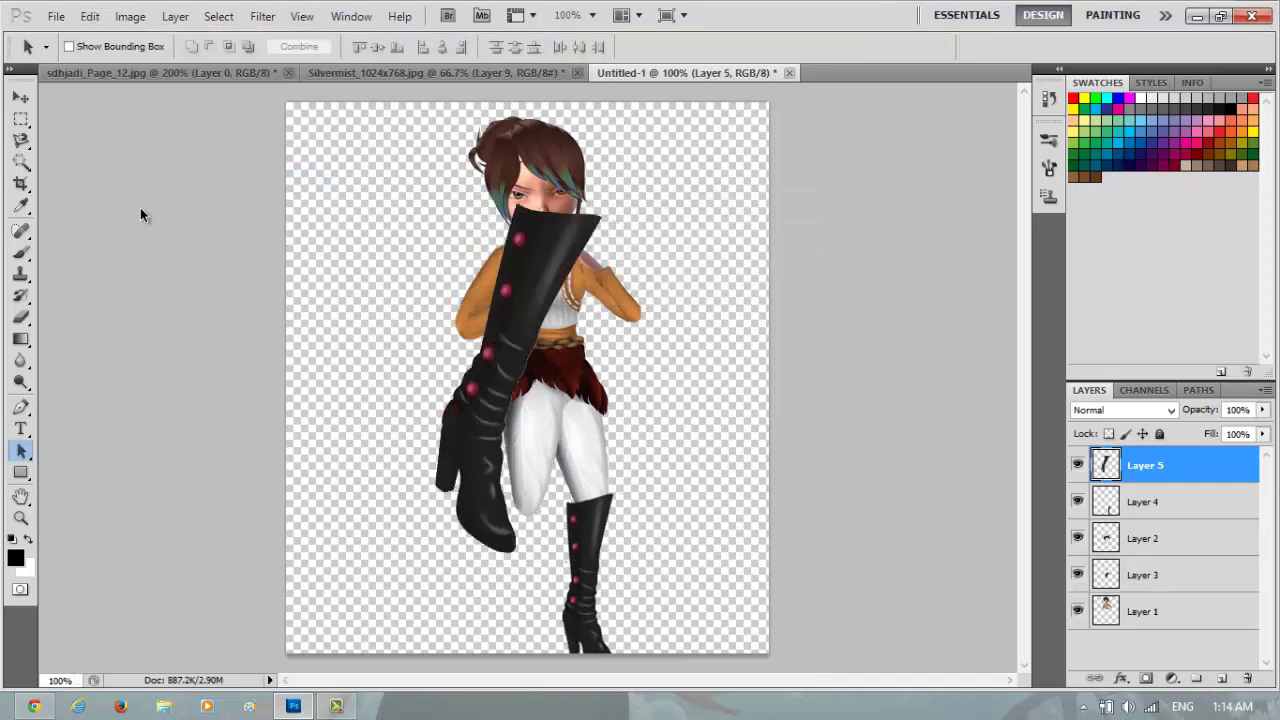
{"action": "key", "text": "ctrl+t"}
{"action": "left_click_drag", "start_coordinate": [435, 203], "coordinate": [471, 320]}
{"action": "left_click_drag", "start_coordinate": [481, 484], "coordinate": [459, 577]}
{"action": "left_click_drag", "start_coordinate": [510, 650], "coordinate": [455, 617]}
{"action": "key", "text": "Return"}
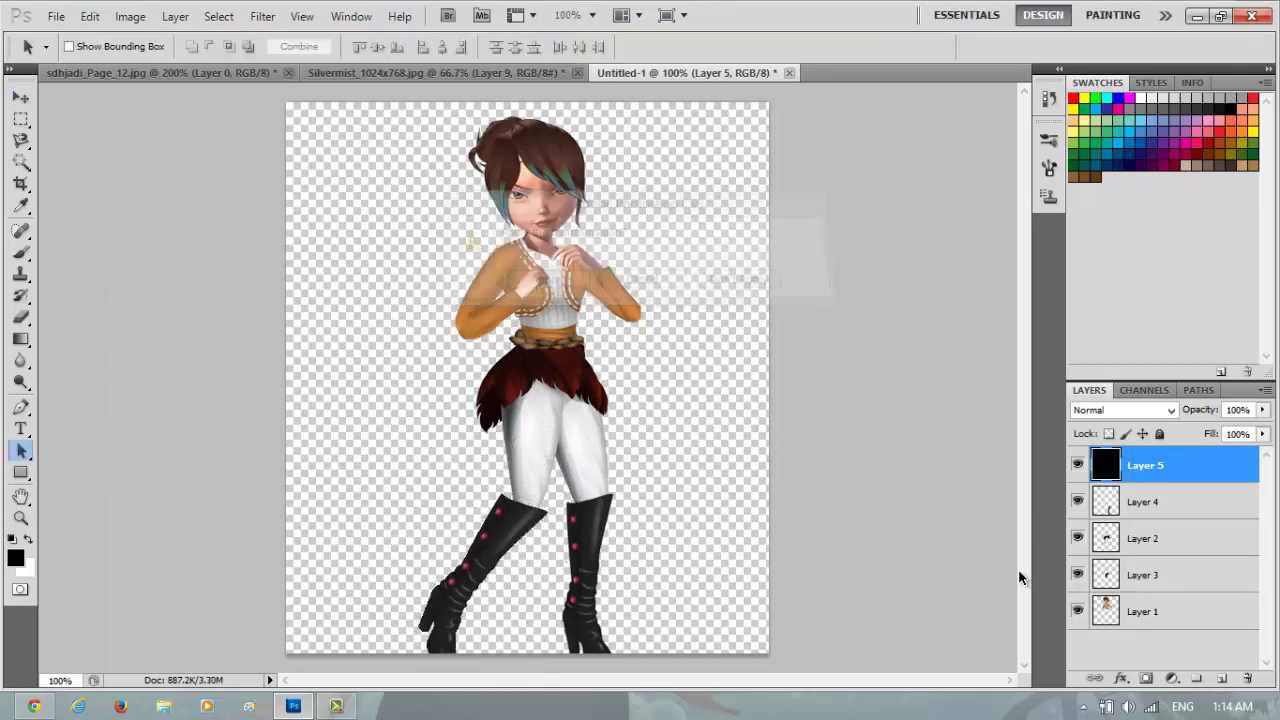
Step: Shift the Layer 4 boot slightly lower beneath the second leg
{"action": "left_click", "coordinate": [1145, 501]}
{"action": "key", "text": "v"}
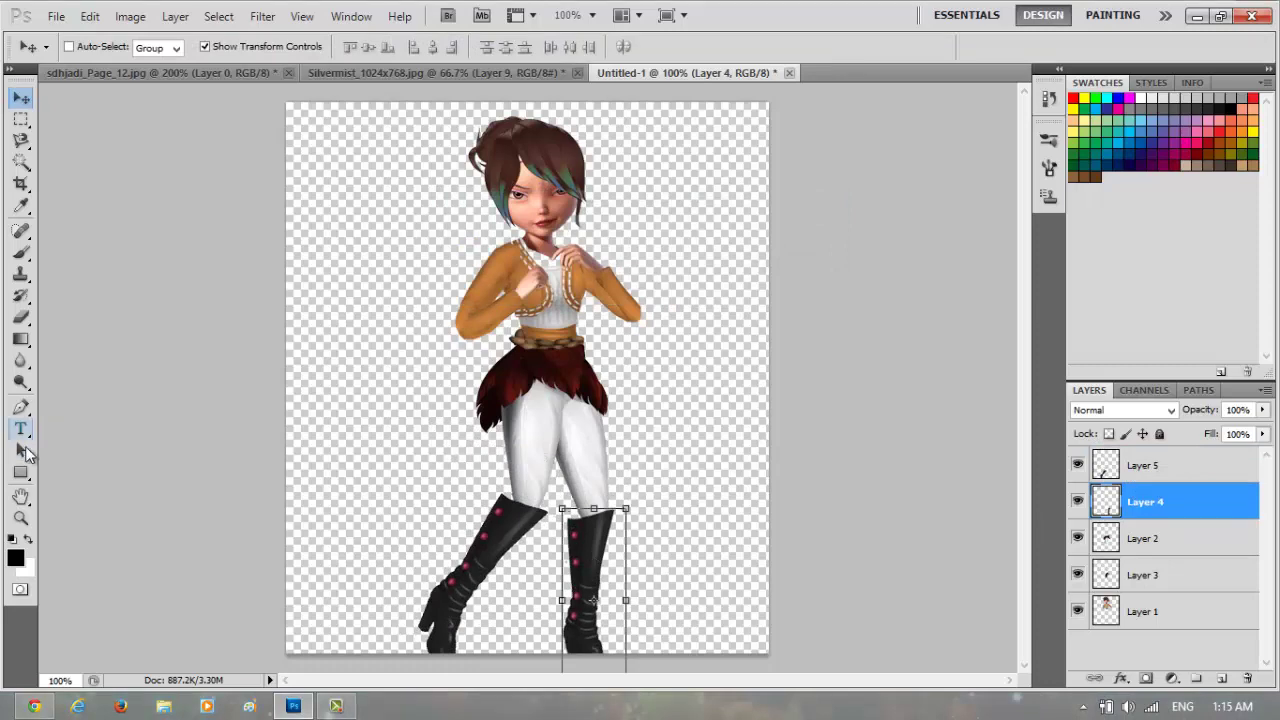
{"action": "left_click", "coordinate": [25, 452]}
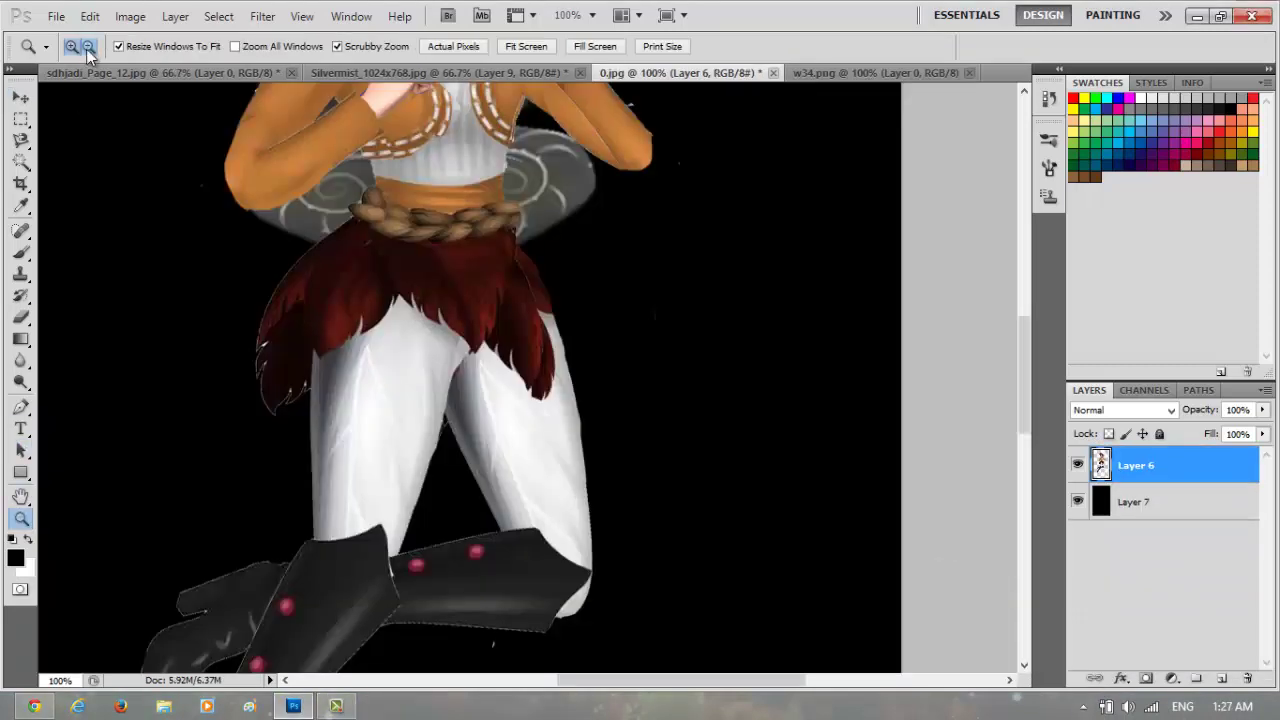
Step: Open the shingeki_no_kyojin_2 titan wallpaper from the Stella Pix folder
{"action": "left_click", "coordinate": [184, 224]}
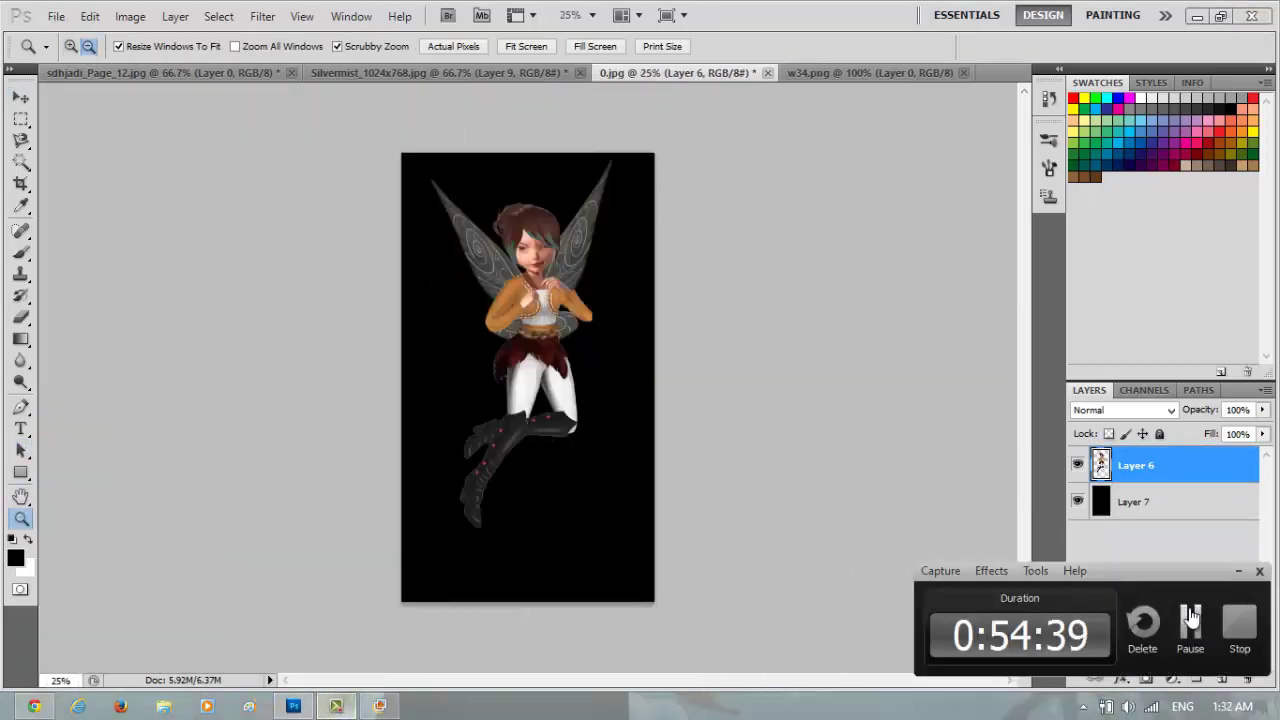
{"action": "key", "text": "ctrl+o"}
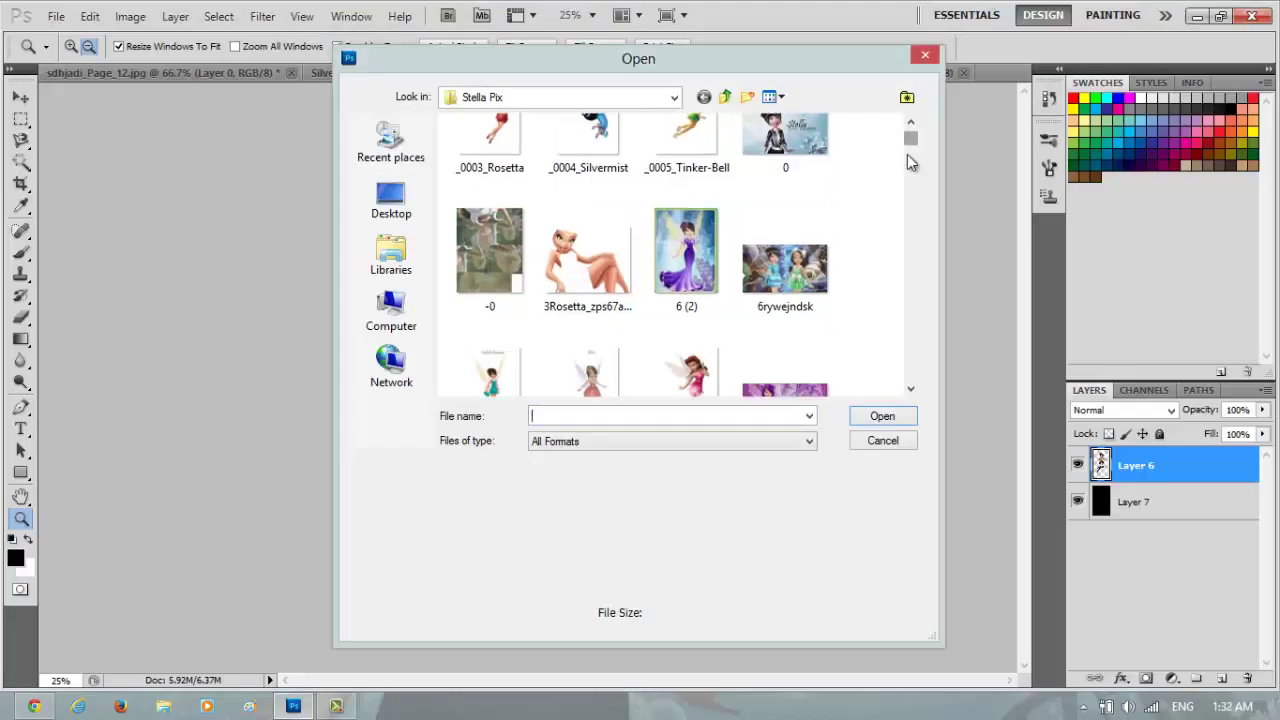
{"action": "left_click_drag", "start_coordinate": [910, 134], "coordinate": [906, 334]}
{"action": "double_click", "coordinate": [686, 300]}
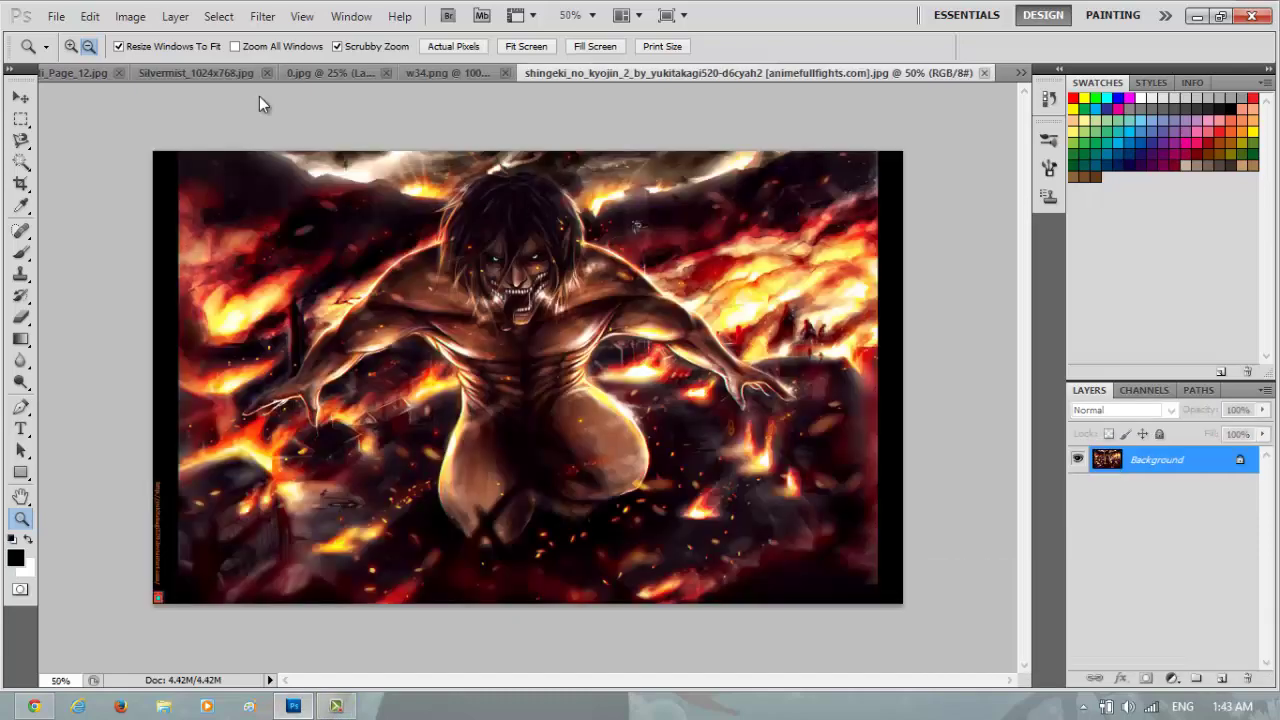
{"action": "left_click", "coordinate": [323, 337]}
{"action": "left_click_drag", "start_coordinate": [652, 690], "coordinate": [734, 690]}
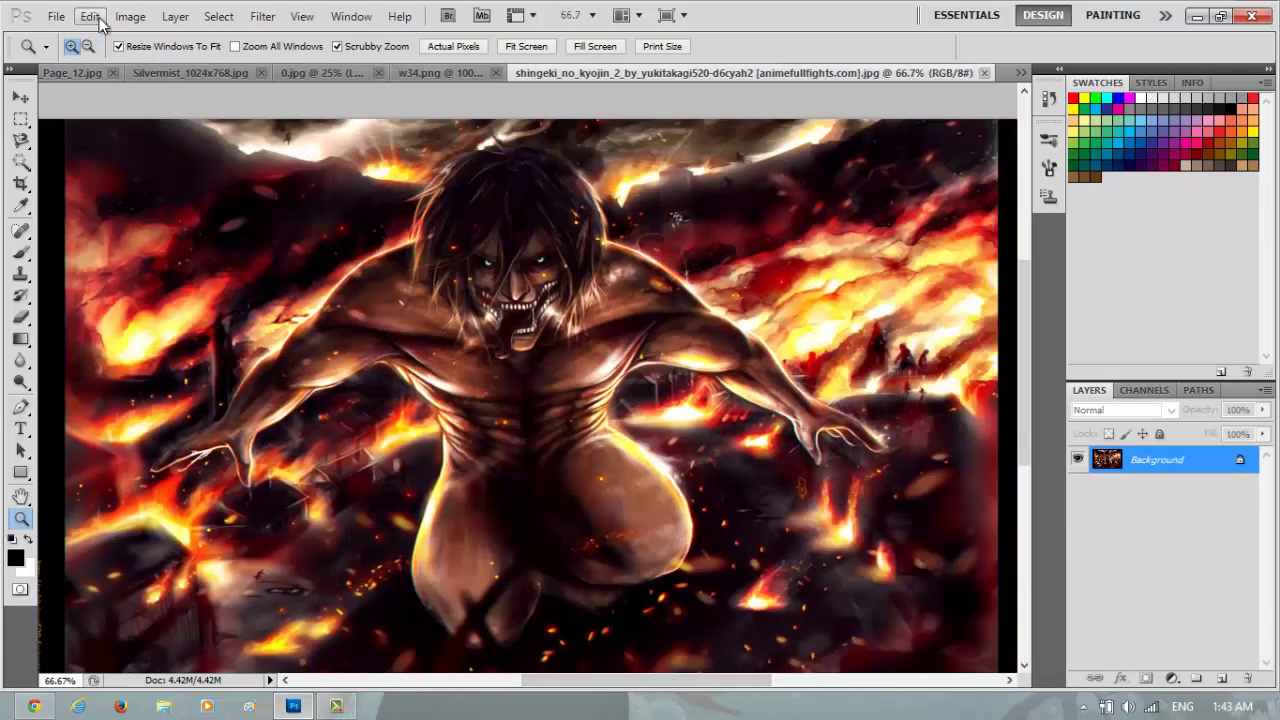
{"action": "left_click", "coordinate": [89, 16]}
{"action": "left_click", "coordinate": [110, 185]}
{"action": "key", "text": "ctrl+z"}
Step: Select the whole winged fairy on Layer 6 of 0.jpg with a rectangular marquee and copy it
{"action": "left_click", "coordinate": [360, 70]}
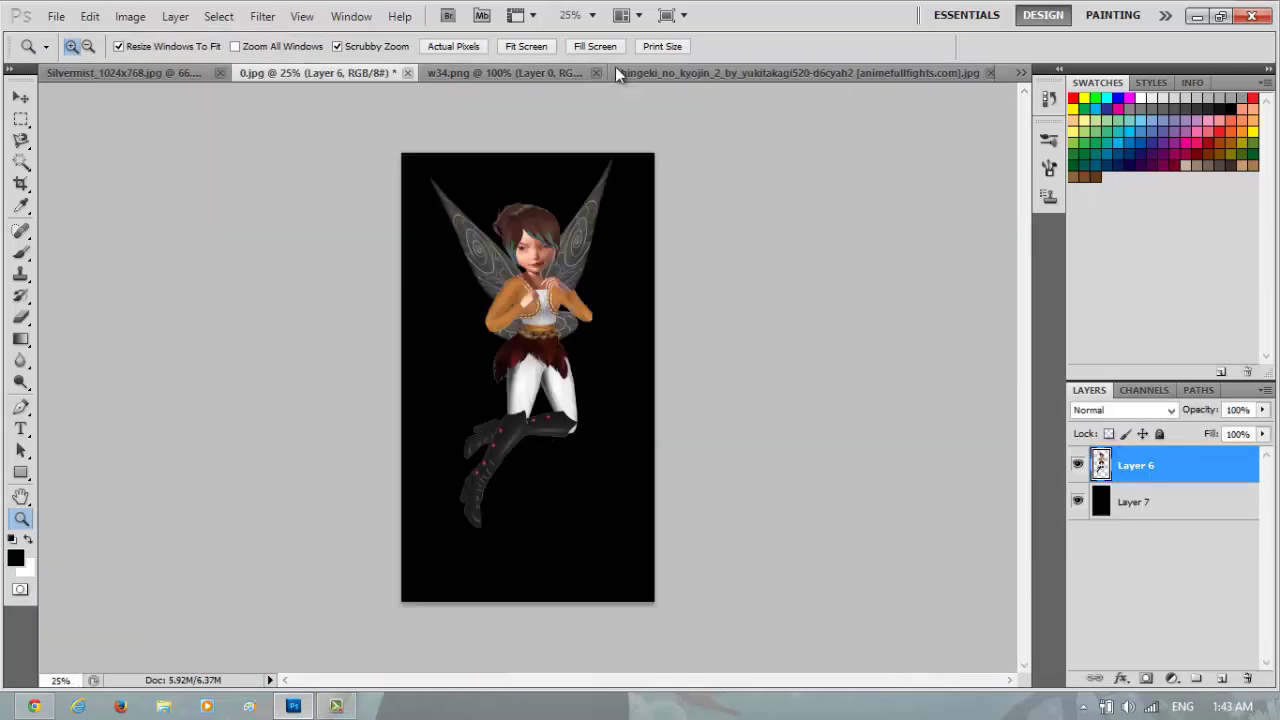
{"action": "left_click", "coordinate": [20, 119]}
{"action": "left_click_drag", "start_coordinate": [555, 158], "coordinate": [618, 203]}
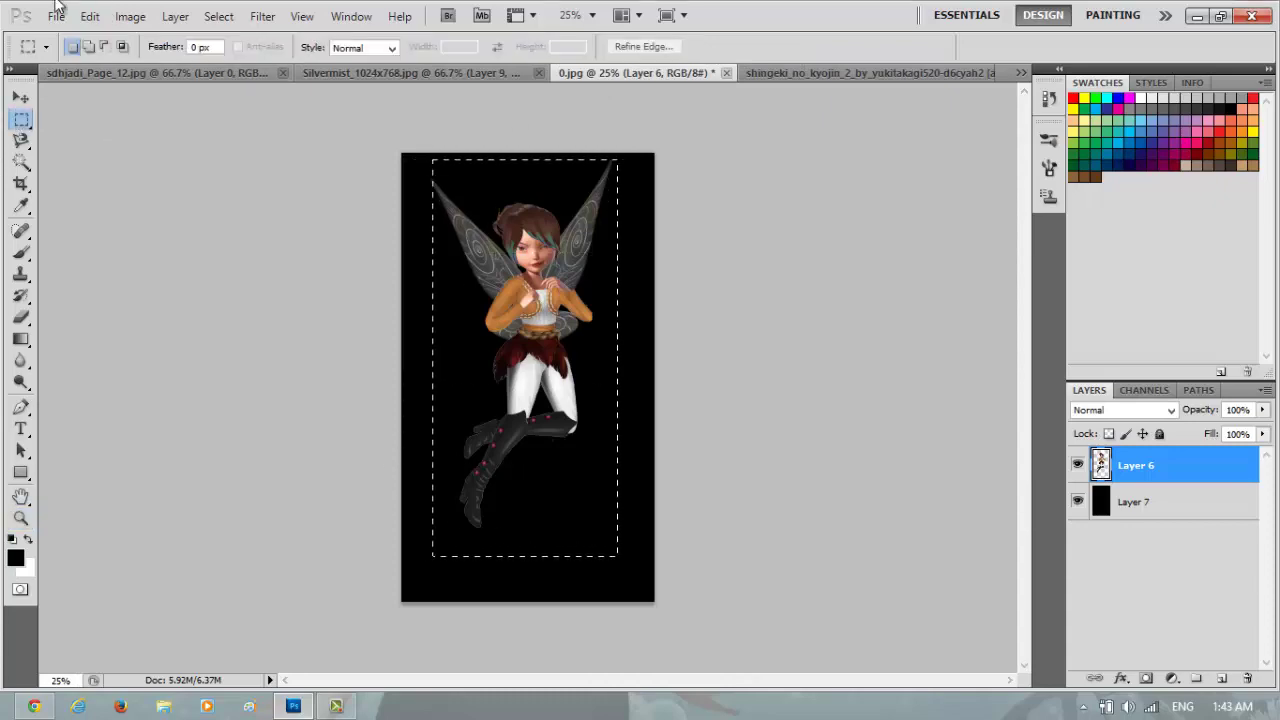
{"action": "left_click", "coordinate": [89, 16]}
{"action": "left_click", "coordinate": [126, 160]}
Step: Paste the winged fairy into the titan wallpaper and move it over the image's left part
{"action": "key", "text": "ctrl+Tab"}
{"action": "left_click", "coordinate": [89, 16]}
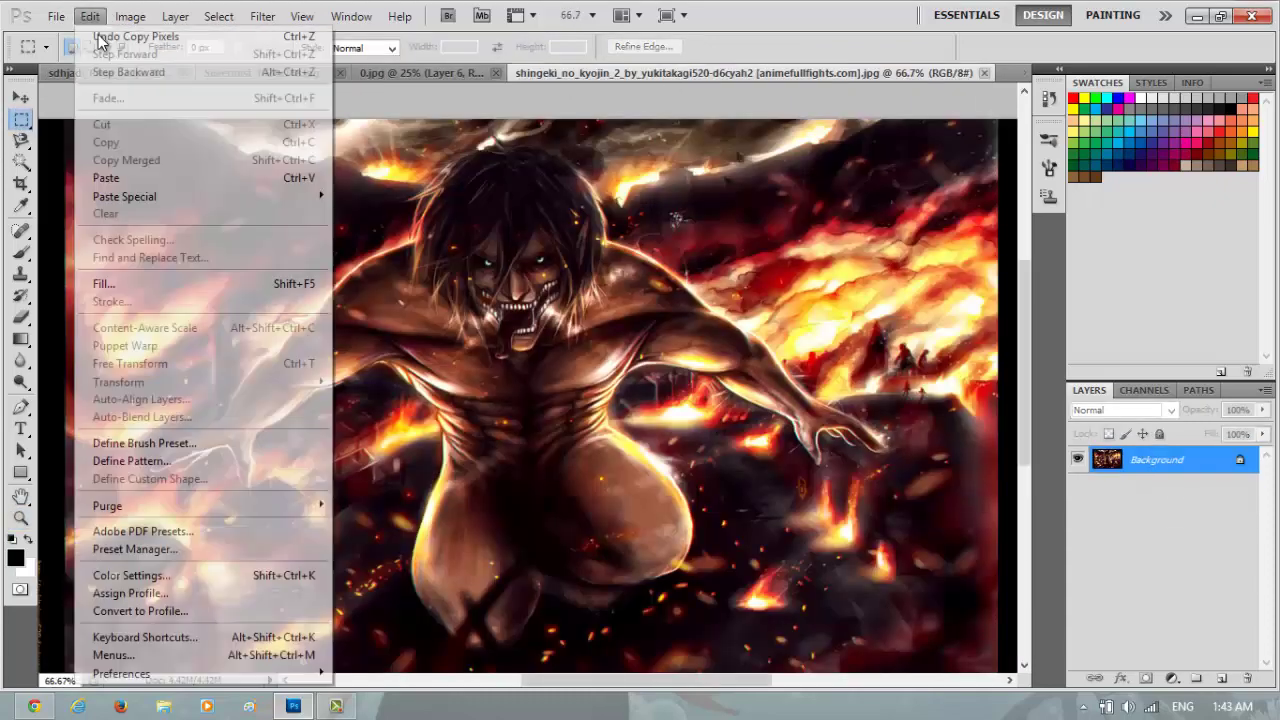
{"action": "left_click", "coordinate": [106, 178]}
{"action": "left_click", "coordinate": [20, 97]}
{"action": "left_click_drag", "start_coordinate": [600, 450], "coordinate": [180, 235]}
{"action": "left_click_drag", "start_coordinate": [250, 650], "coordinate": [352, 363]}
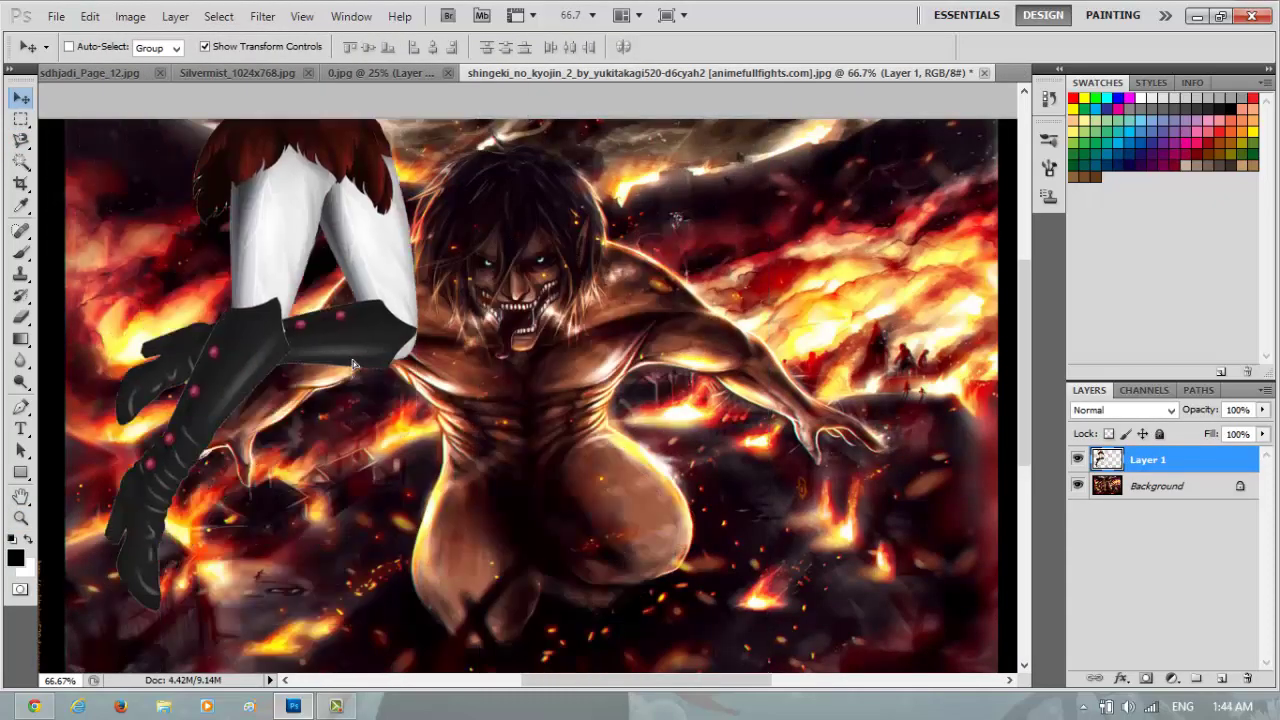
Step: Scale the pasted fairy to about 65.68% by 67.97% and apply the transformation
{"action": "key", "text": "ctrl+t"}
{"action": "left_click_drag", "start_coordinate": [400, 400], "coordinate": [349, 251]}
{"action": "left_click_drag", "start_coordinate": [250, 180], "coordinate": [300, 420]}
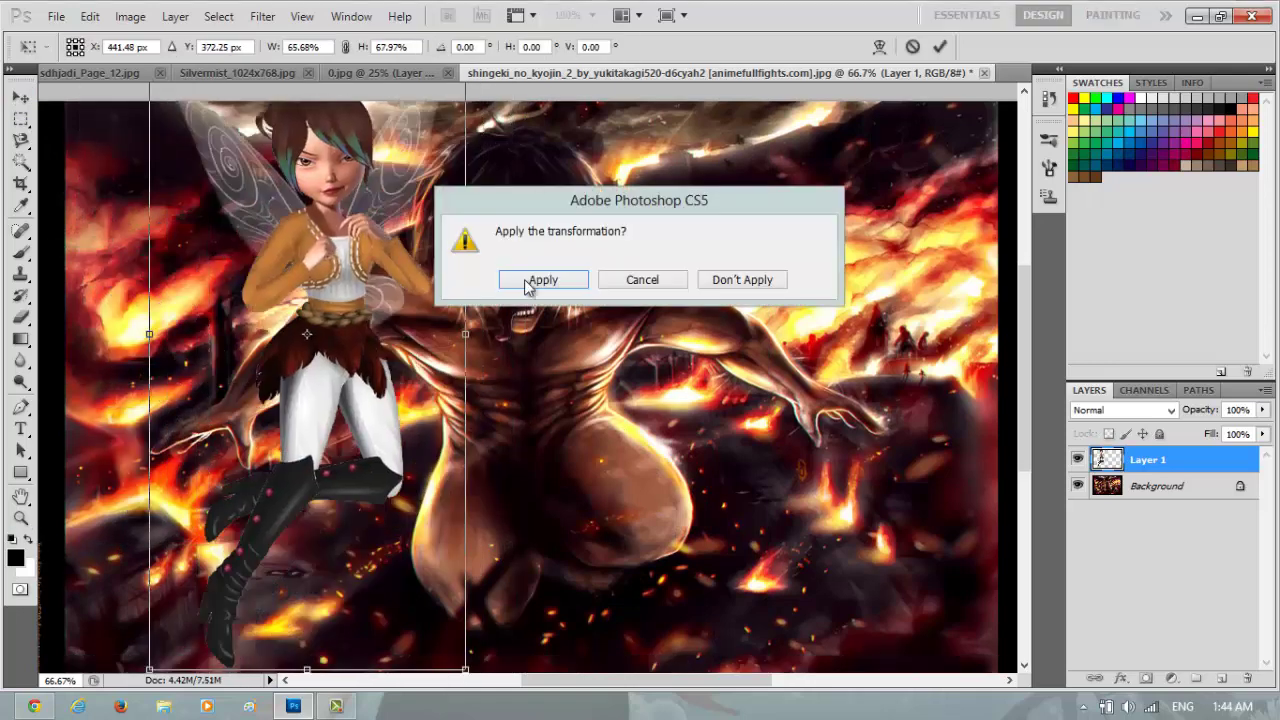
{"action": "left_click", "coordinate": [543, 280]}
Step: Scale the fairy again to about 89.70% by 90.12% and place it beside the titan
{"action": "key", "text": "ctrl+minus"}
{"action": "key", "text": "v"}
{"action": "left_click_drag", "start_coordinate": [471, 623], "coordinate": [450, 577]}
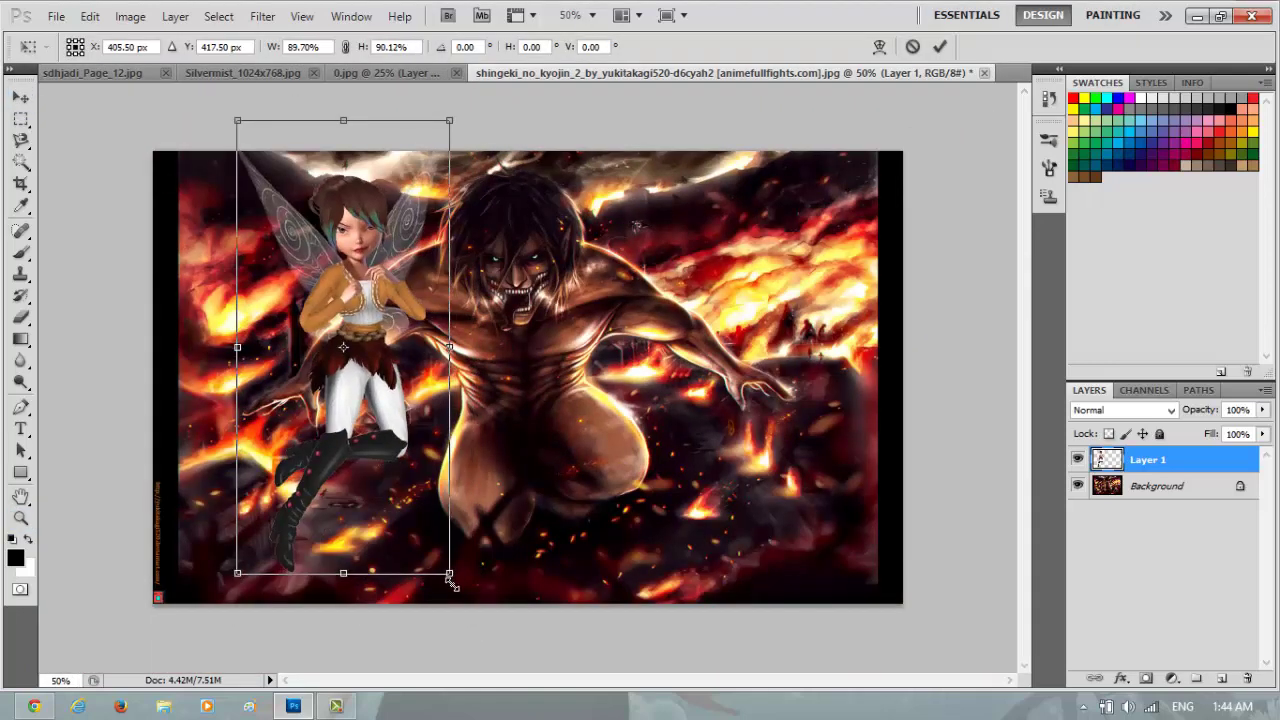
{"action": "left_click", "coordinate": [12, 465]}
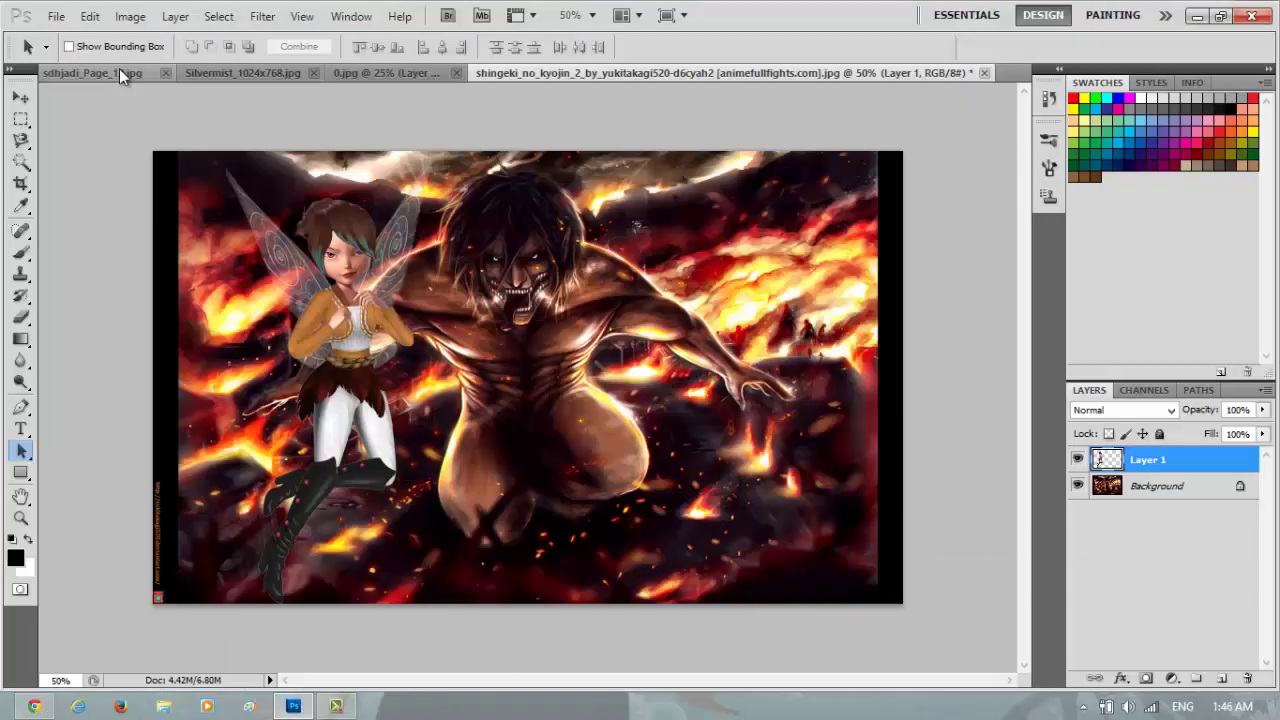
Step: Close Silvermist_1024x768.jpg and 0.jpg without saving them
{"action": "key", "text": "ctrl+Tab"}
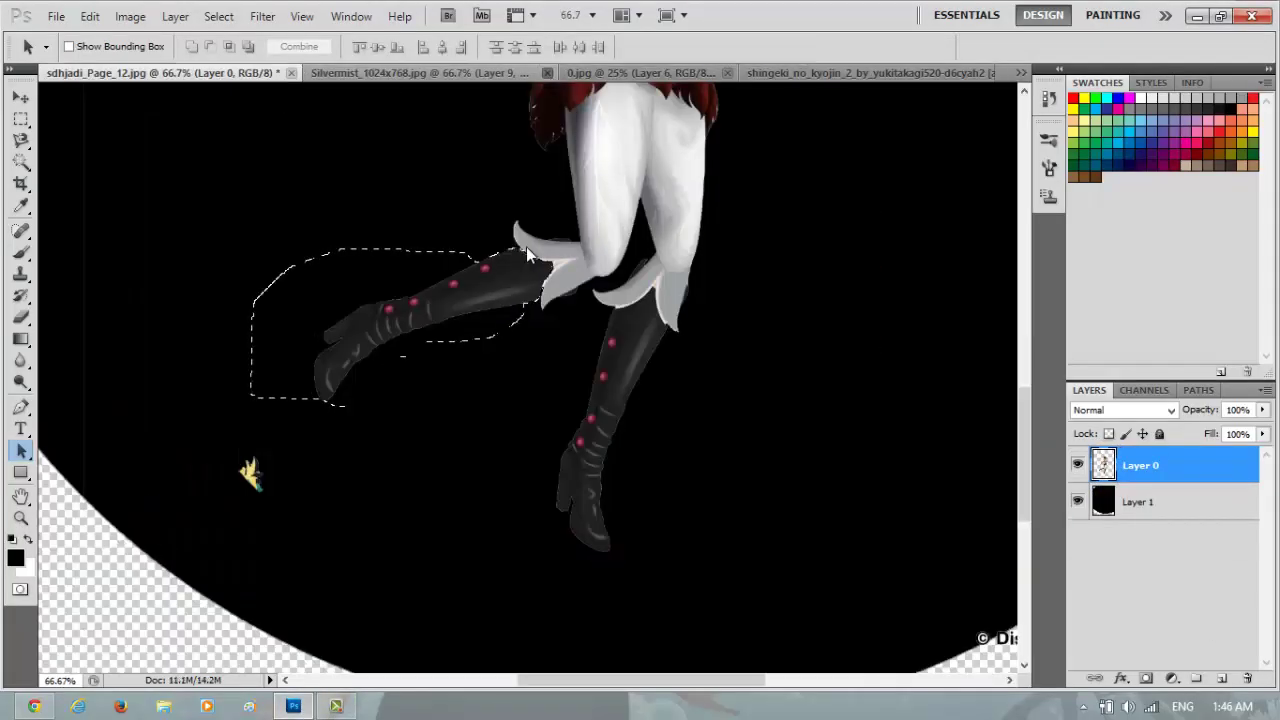
{"action": "left_click", "coordinate": [557, 72]}
{"action": "key", "text": "n"}
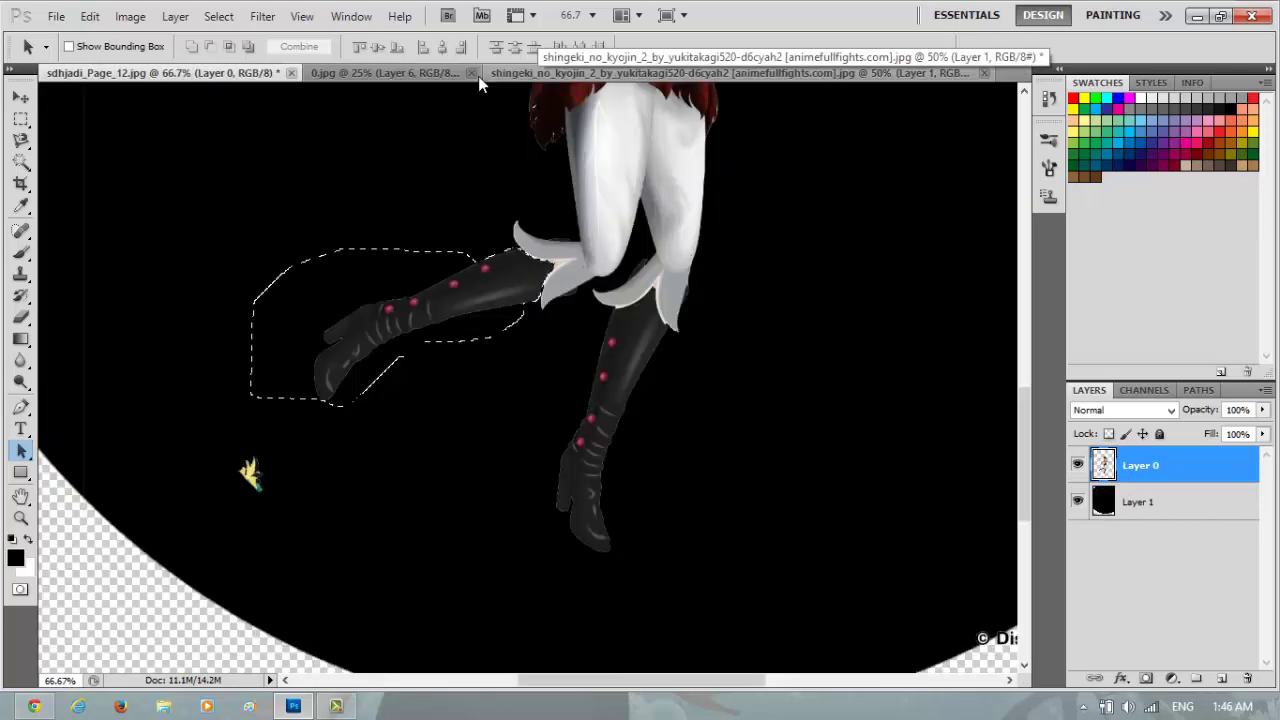
{"action": "left_click", "coordinate": [477, 80]}
{"action": "left_click", "coordinate": [474, 73]}
Step: Outline the entire Stella figure in sdhjadi_Page_12.jpg with the Magnetic Lasso and copy it
{"action": "key", "text": "z"}
{"action": "left_click", "coordinate": [209, 249], "text": "alt"}
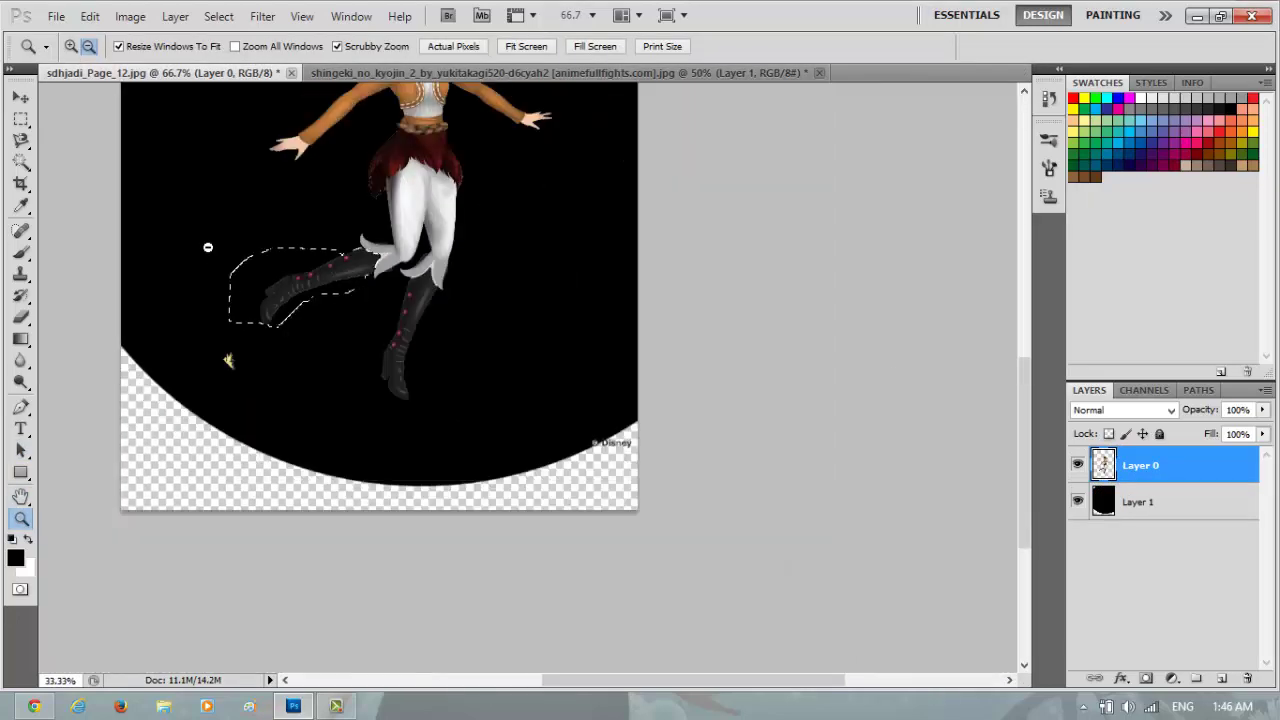
{"action": "left_click", "coordinate": [209, 249], "text": "alt"}
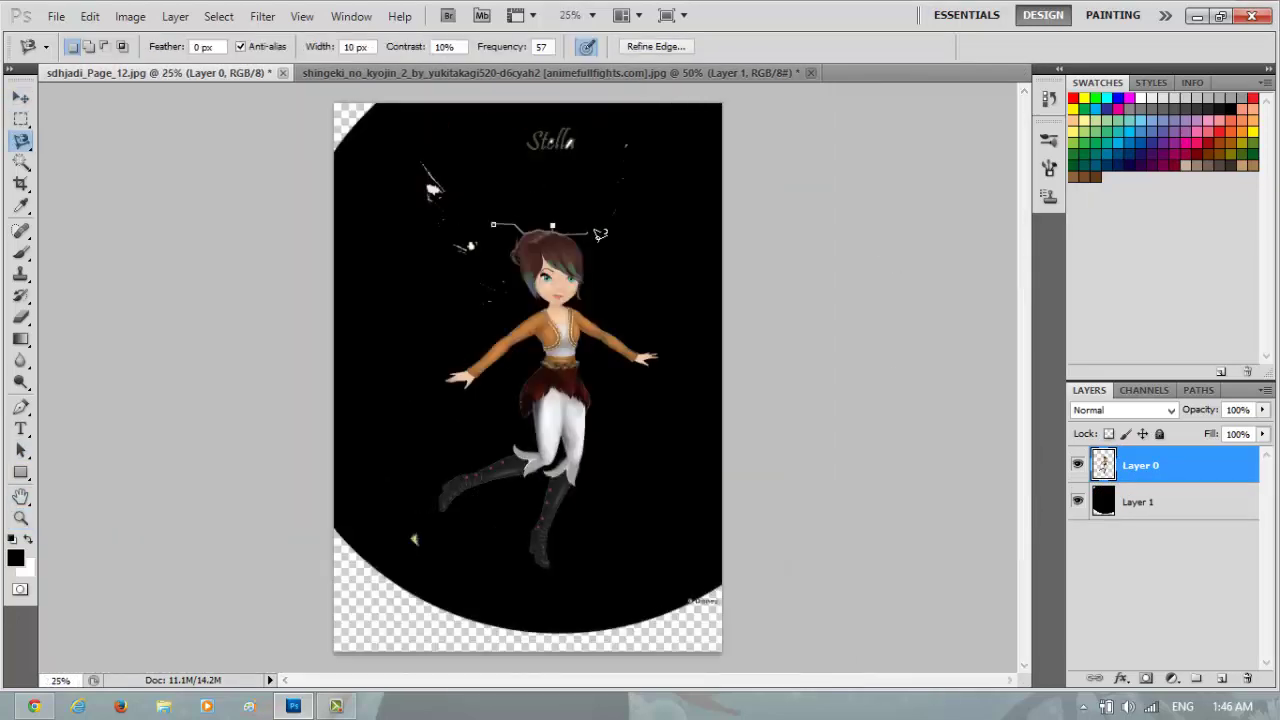
{"action": "left_click", "coordinate": [475, 214]}
{"action": "left_click", "coordinate": [90, 16]}
{"action": "left_click", "coordinate": [100, 139]}
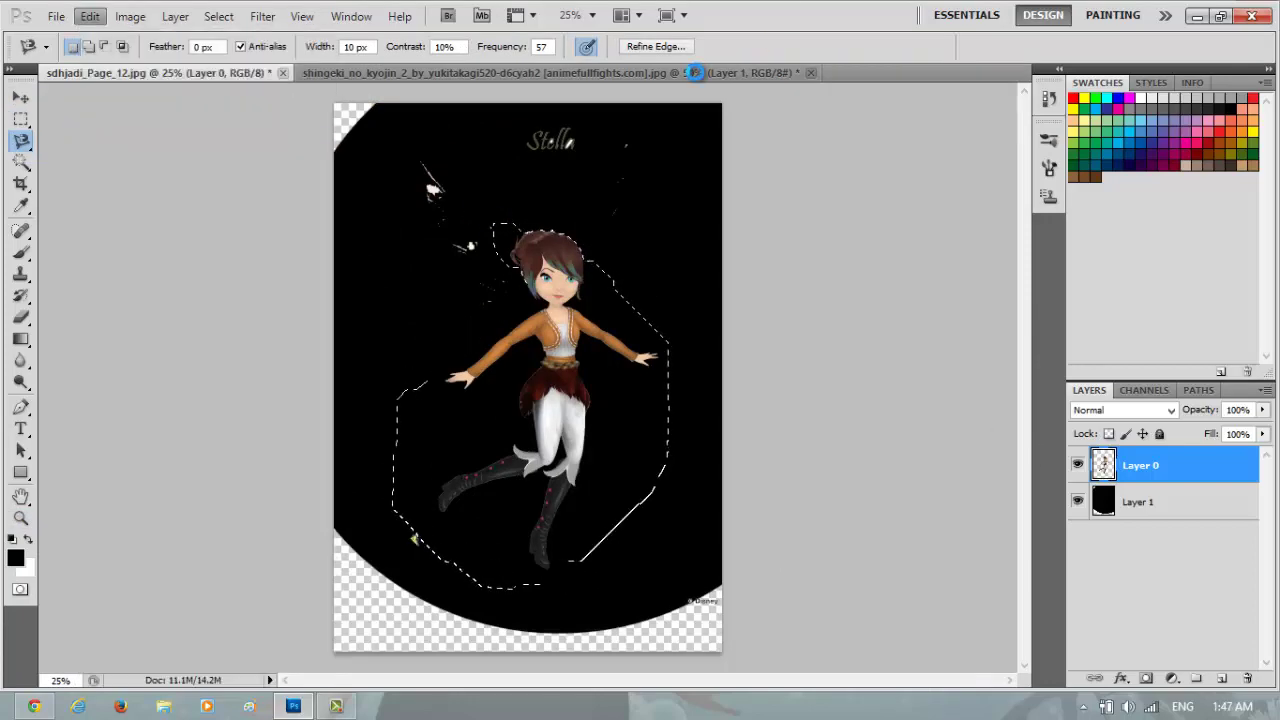
Step: Paste the copied Stella figure into the titan wallpaper and mirror it horizontally with a free transform
{"action": "left_click", "coordinate": [697, 73]}
{"action": "left_click", "coordinate": [90, 16]}
{"action": "left_click", "coordinate": [100, 180]}
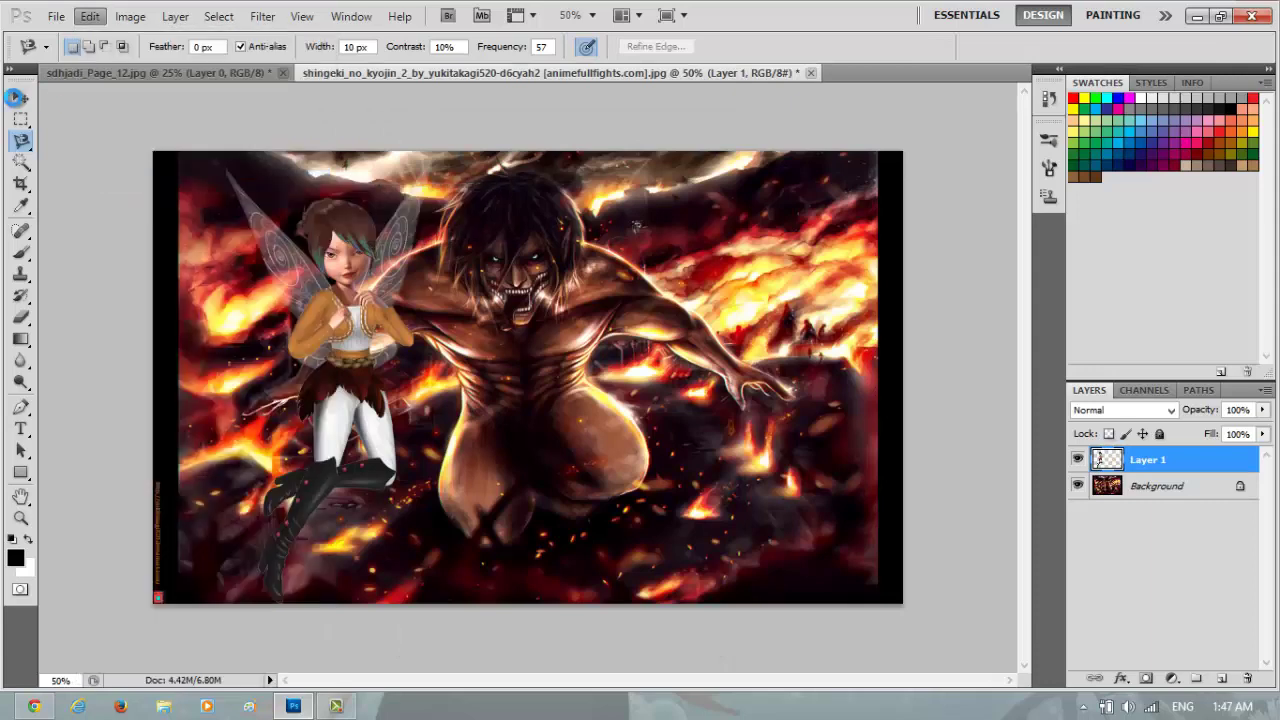
{"action": "left_click_drag", "start_coordinate": [762, 412], "coordinate": [897, 412]}
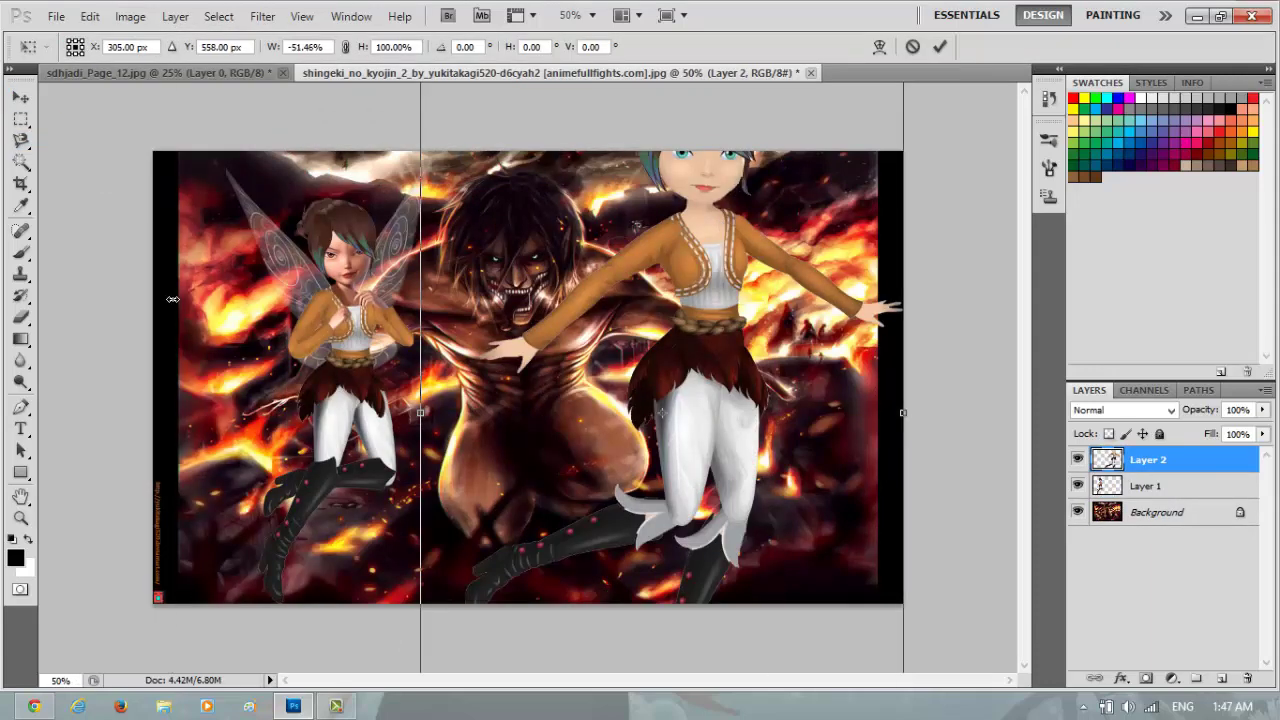
{"action": "left_click_drag", "start_coordinate": [300, 373], "coordinate": [671, 373]}
Step: Scale the mirrored Stella down to fit beside the titan, opposite the winged fairy, and apply the transformation
{"action": "left_click_drag", "start_coordinate": [790, 373], "coordinate": [960, 373]}
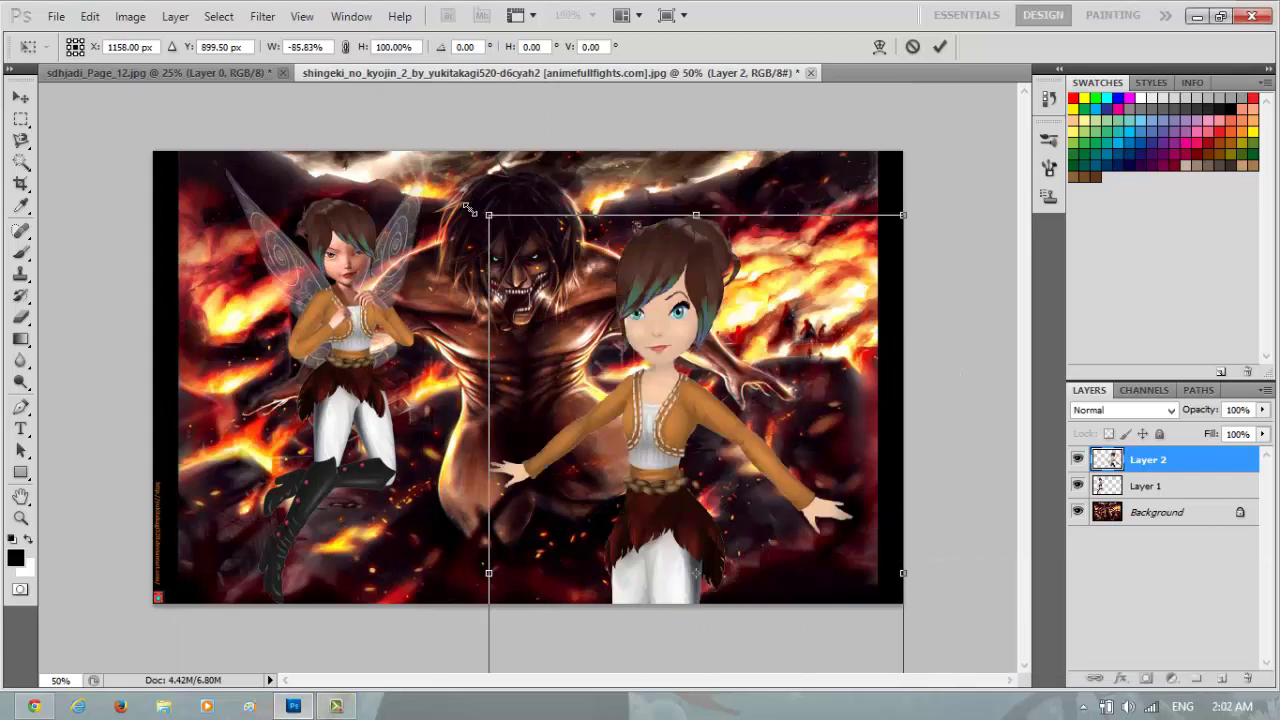
{"action": "left_click_drag", "start_coordinate": [490, 213], "coordinate": [554, 170]}
{"action": "left_click", "coordinate": [20, 517]}
{"action": "left_click", "coordinate": [570, 285]}
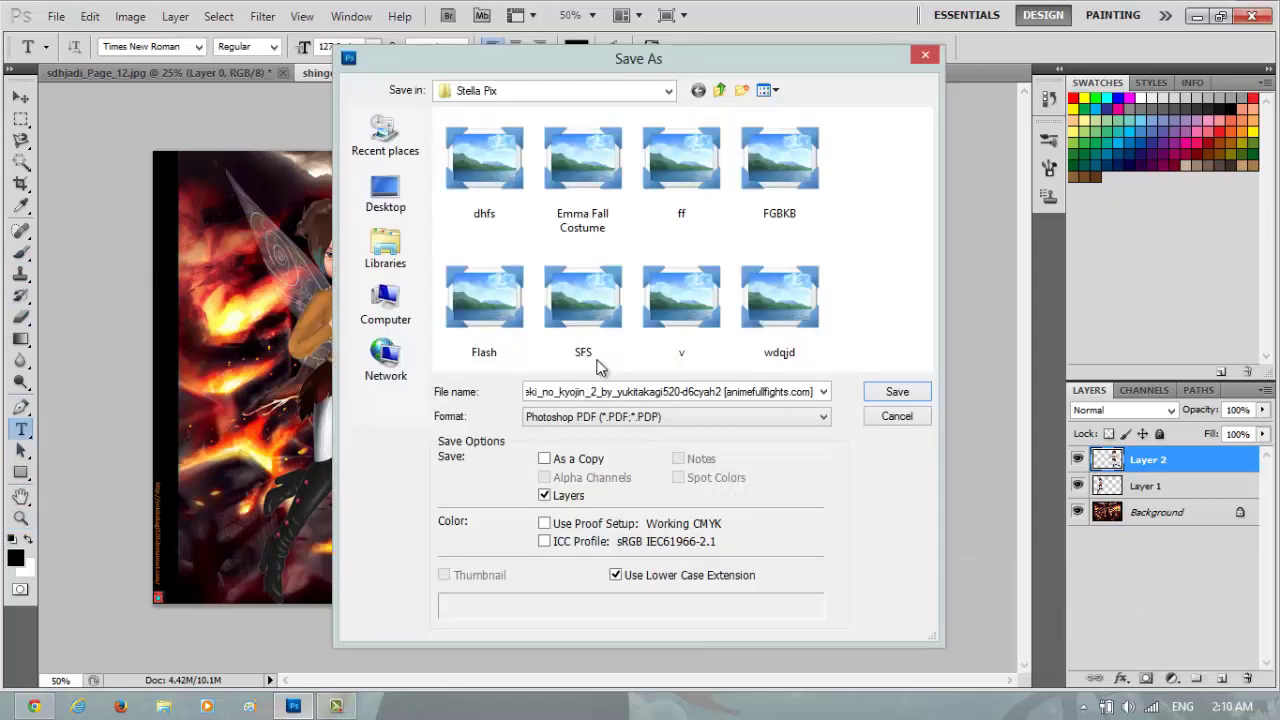
Step: Save the composite as a JPEG named stella no kyojin in the Stella Pix folder
{"action": "left_click", "coordinate": [700, 416]}
{"action": "left_click", "coordinate": [570, 443]}
{"action": "left_click", "coordinate": [734, 391]}
{"action": "key", "text": "ctrl+a"}
{"action": "type", "text": "stella no k"}
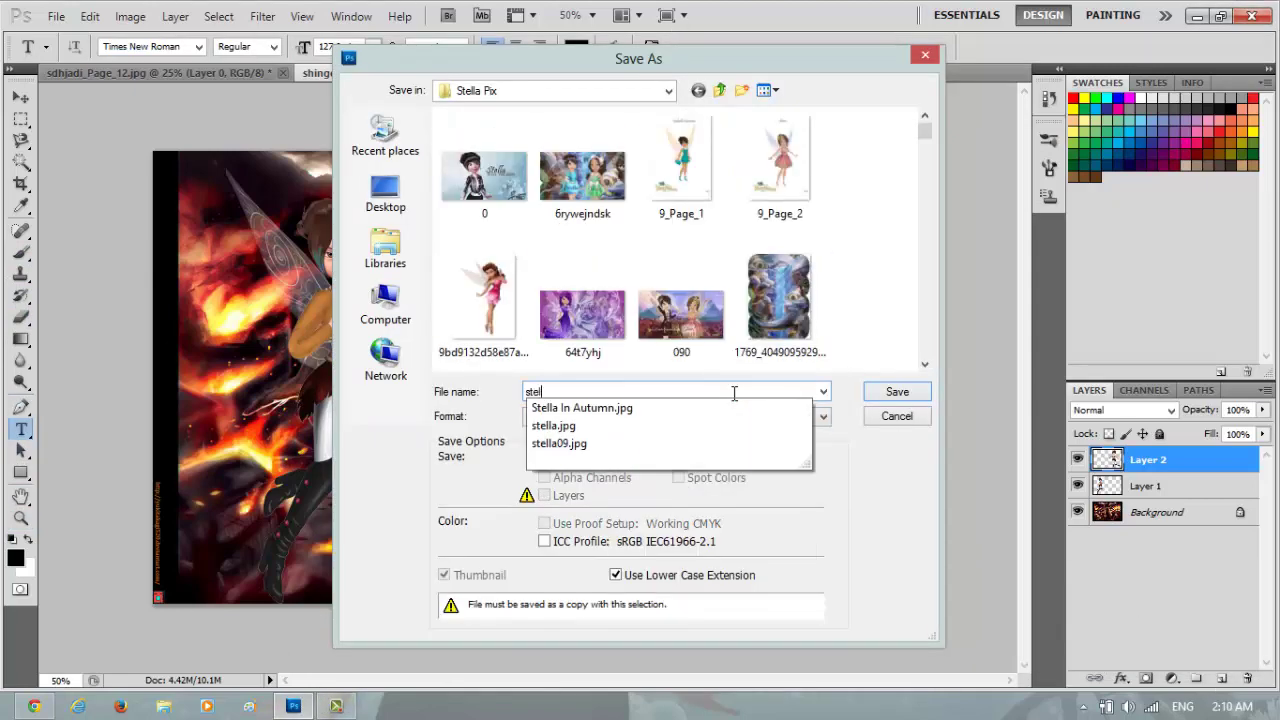
{"action": "key", "text": "Return"}
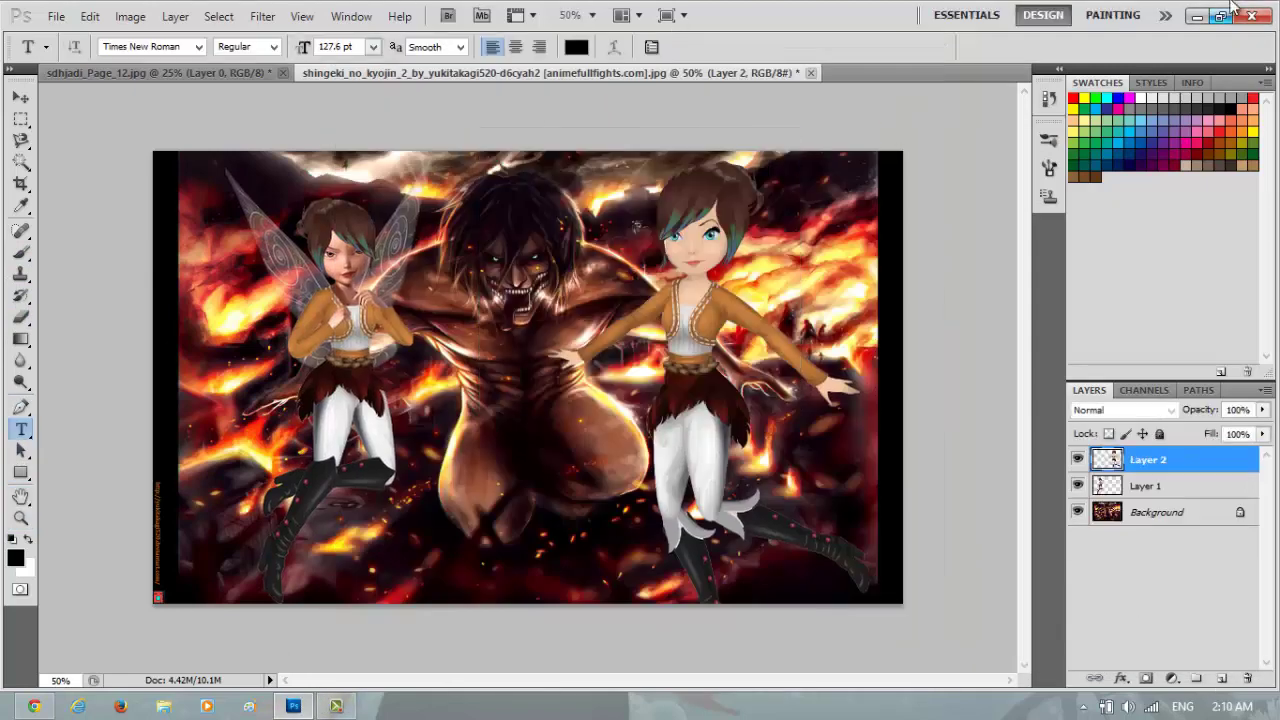
Step: Quit Photoshop without saving the open documents and load picmonkey.com in a new browser tab
{"action": "key", "text": "ctrl+q"}
{"action": "key", "text": "n"}
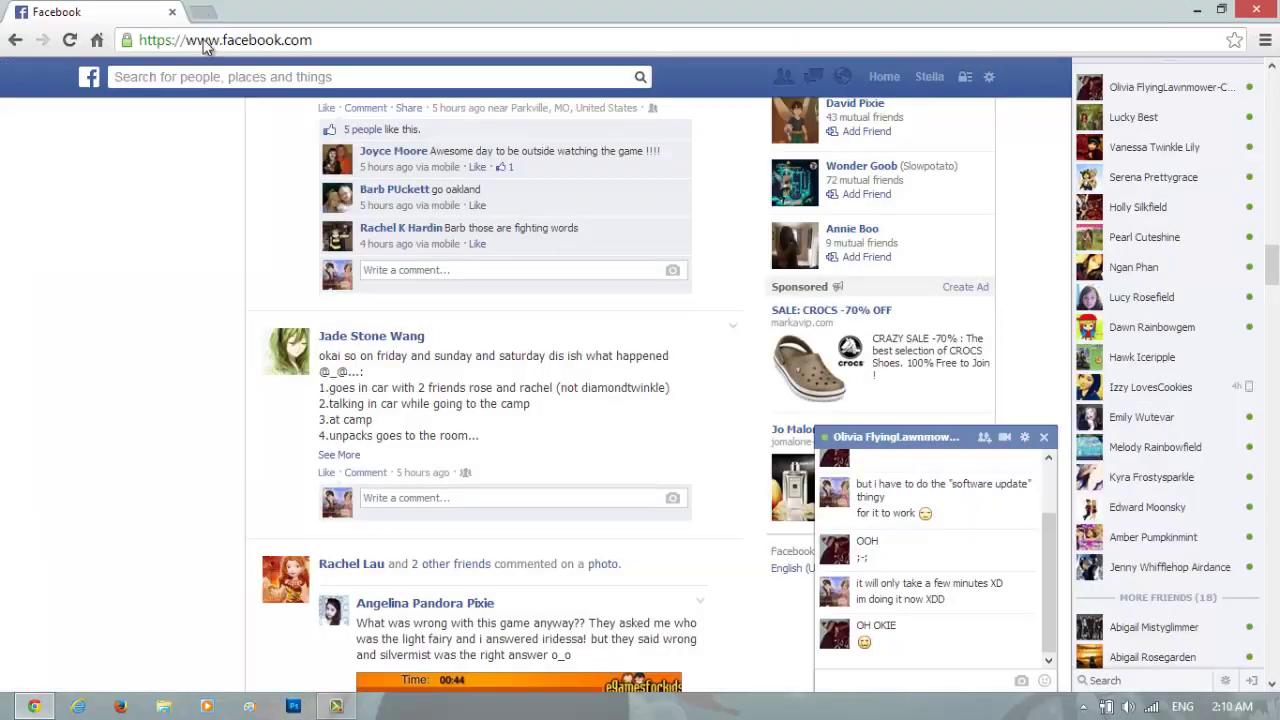
{"action": "left_click", "coordinate": [200, 12]}
{"action": "type", "text": "picmonkey.com"}
{"action": "key", "text": "Return"}
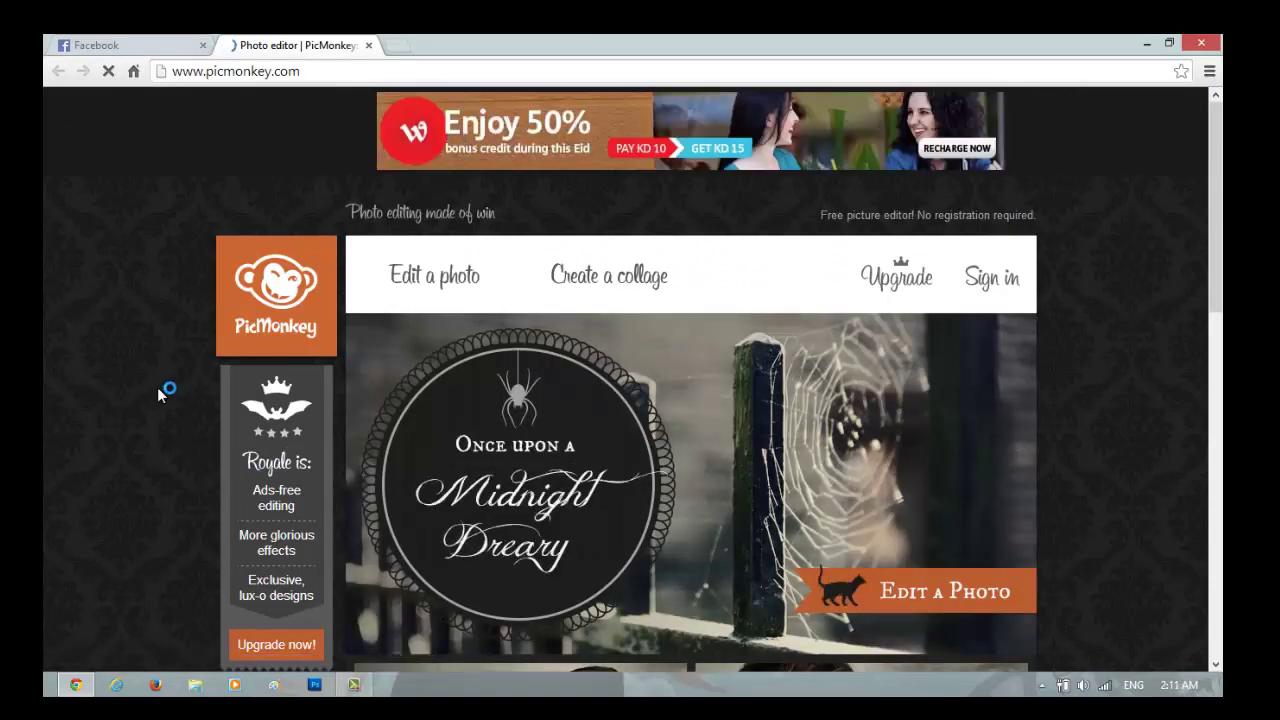
Step: Open the saved stella no kyojin image from the Stella Pix folder in the PicMonkey photo editor
{"action": "left_click", "coordinate": [424, 282]}
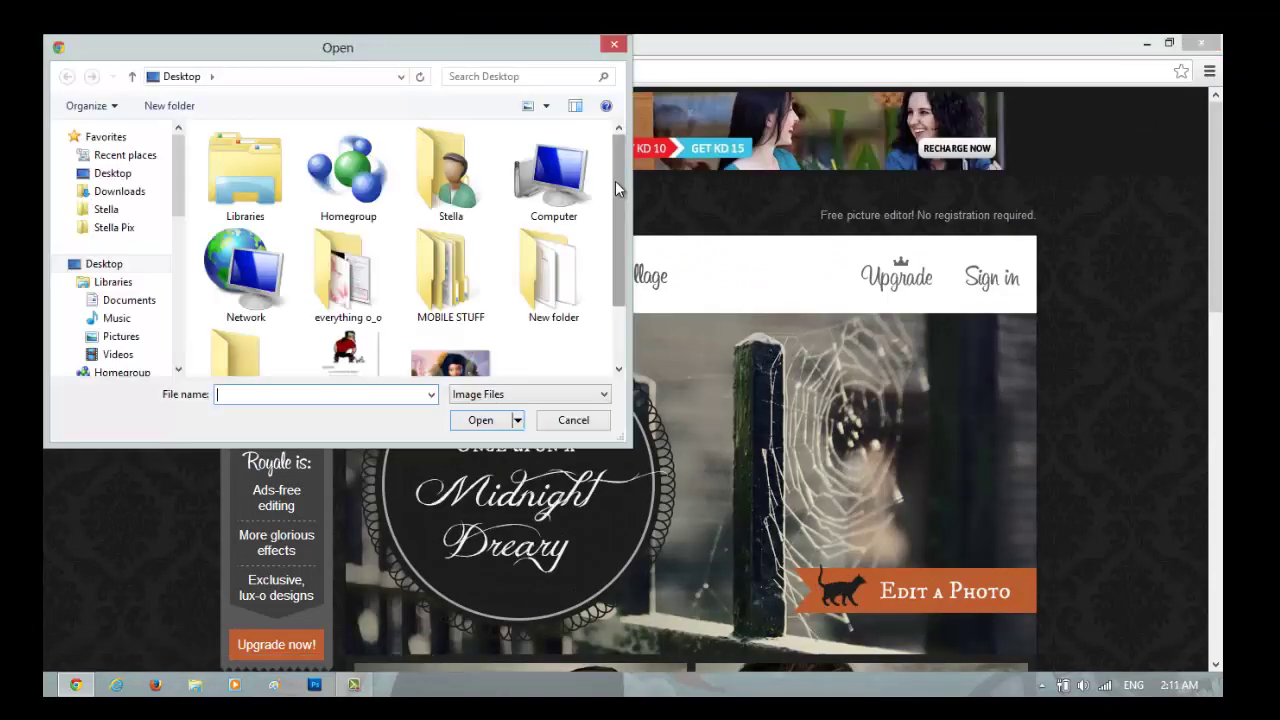
{"action": "left_click", "coordinate": [114, 227]}
{"action": "left_click_drag", "start_coordinate": [615, 145], "coordinate": [623, 337]}
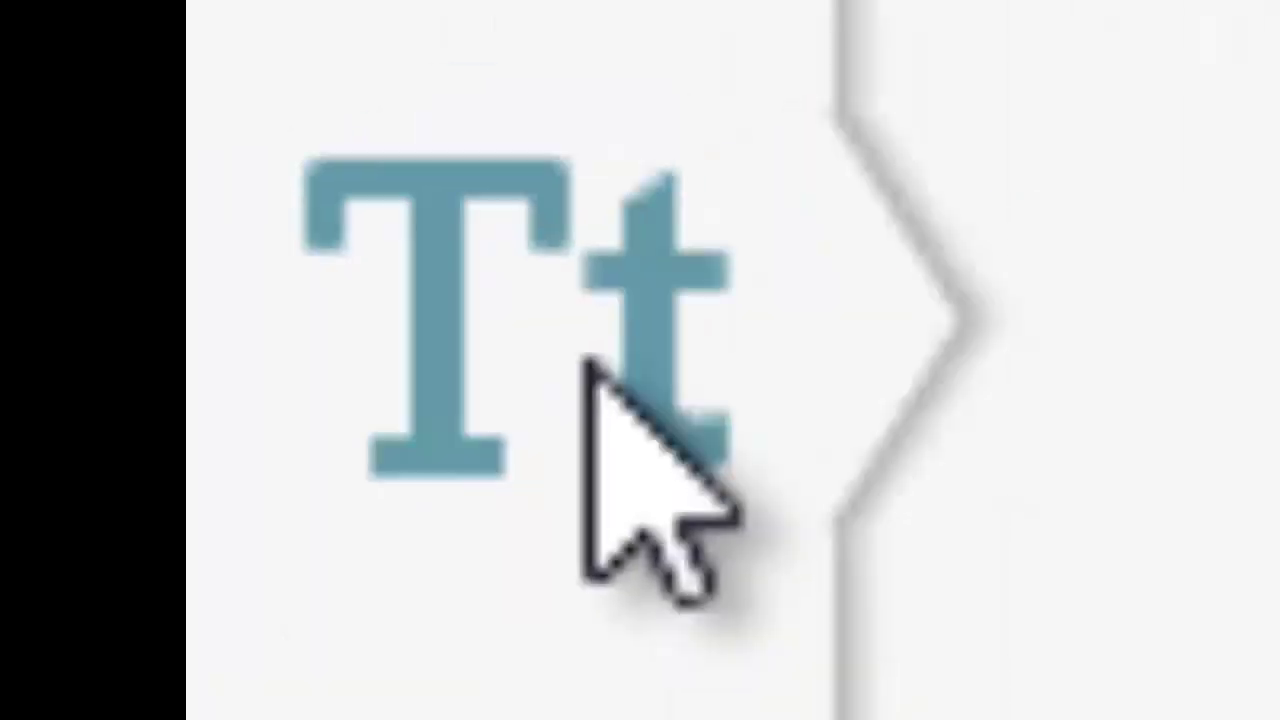
Step: Add the text "STELLA" in the Rye font and colour it red
{"action": "left_click", "coordinate": [55, 314]}
{"action": "scroll", "coordinate": [292, 446], "scroll_direction": "down", "scroll_amount": 10}
{"action": "scroll", "coordinate": [292, 446], "scroll_direction": "down", "scroll_amount": 5}
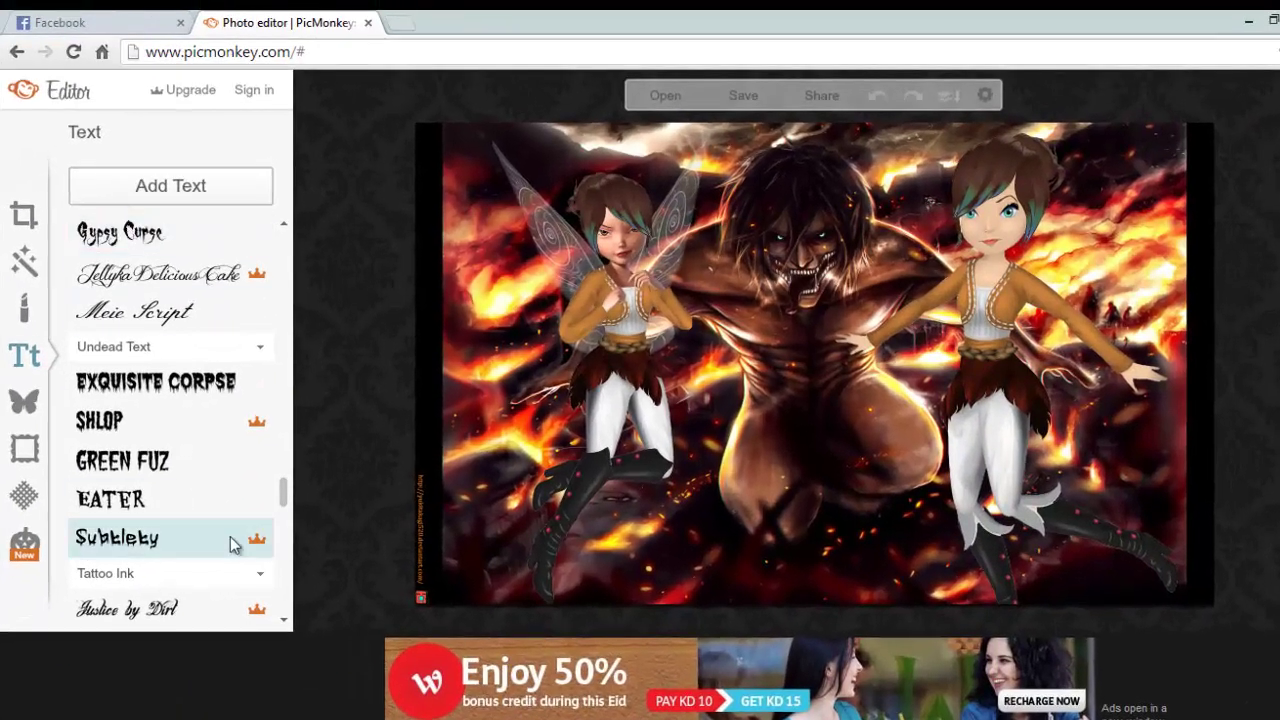
{"action": "scroll", "coordinate": [291, 475], "scroll_direction": "down", "scroll_amount": 5}
{"action": "scroll", "coordinate": [291, 475], "scroll_direction": "up", "scroll_amount": 1}
{"action": "left_click", "coordinate": [130, 200]}
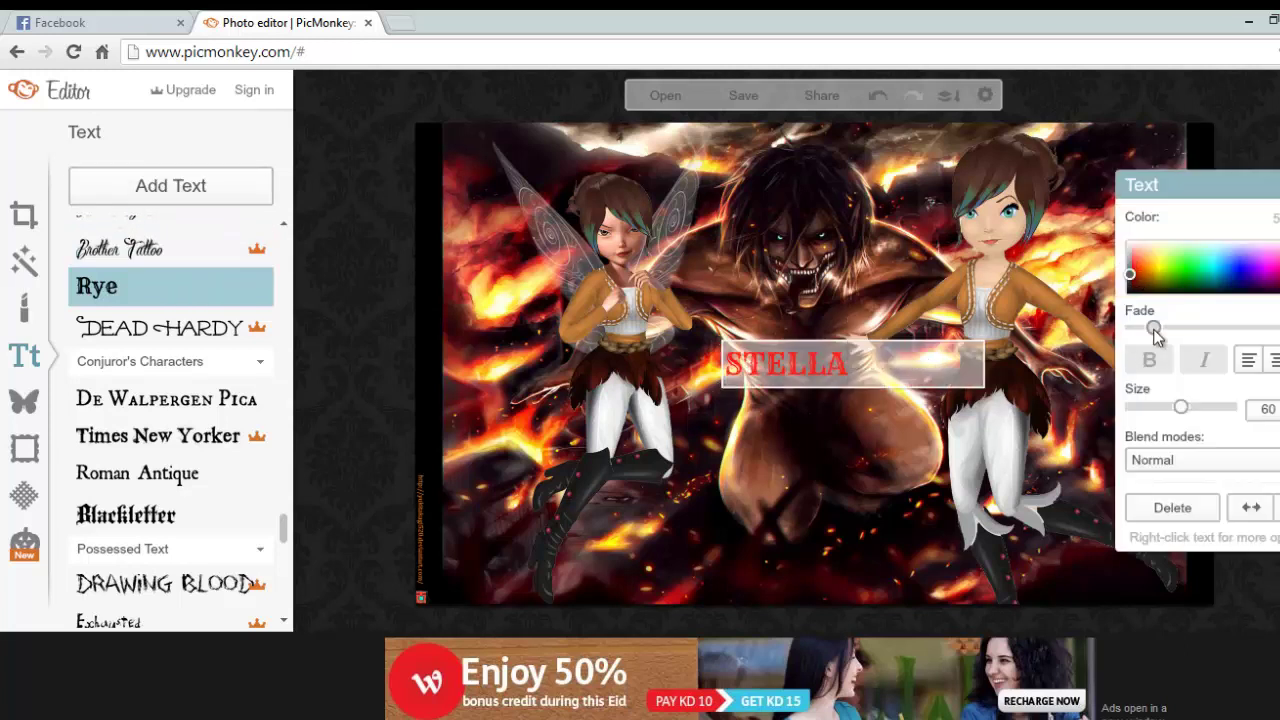
{"action": "left_click", "coordinate": [850, 420]}
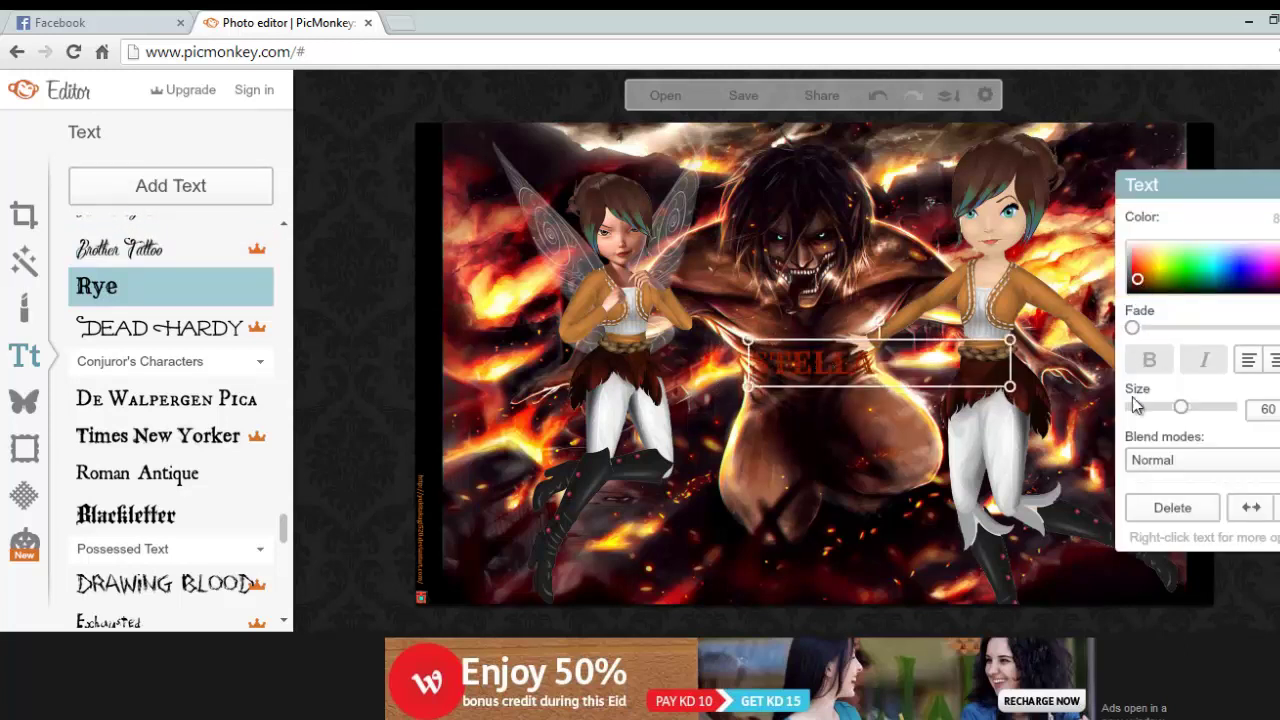
Step: Give the "STELLA" text the Add blend mode, enlarge it to size 107 and place it over the titan's waist
{"action": "left_click", "coordinate": [1200, 460]}
{"action": "scroll", "coordinate": [1218, 565], "scroll_direction": "down", "scroll_amount": 2}
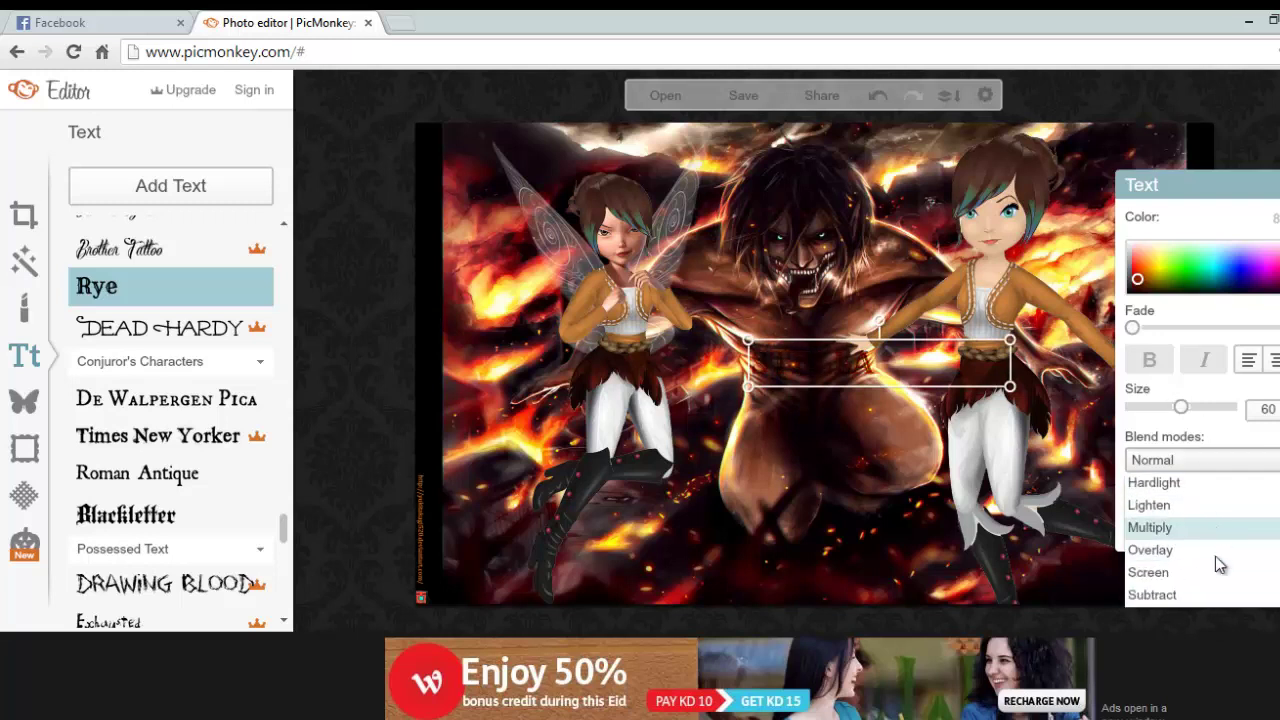
{"action": "left_click", "coordinate": [1200, 505]}
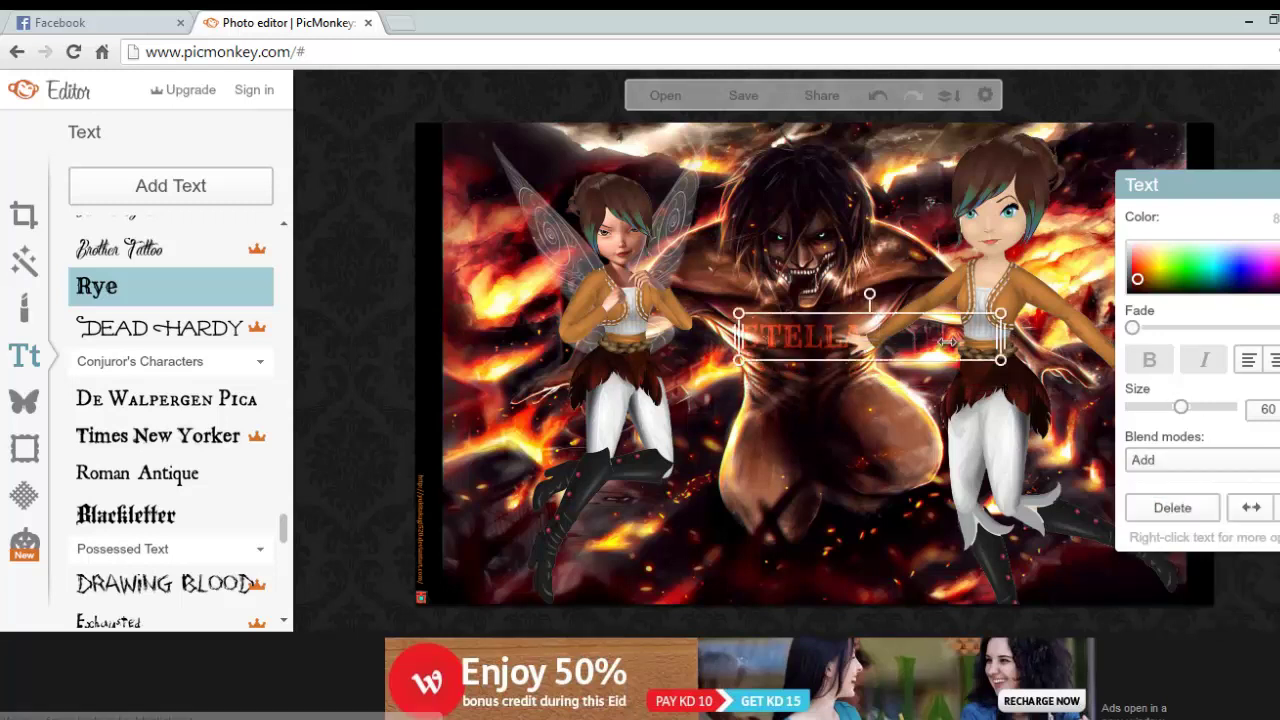
{"action": "left_click_drag", "start_coordinate": [855, 365], "coordinate": [815, 419]}
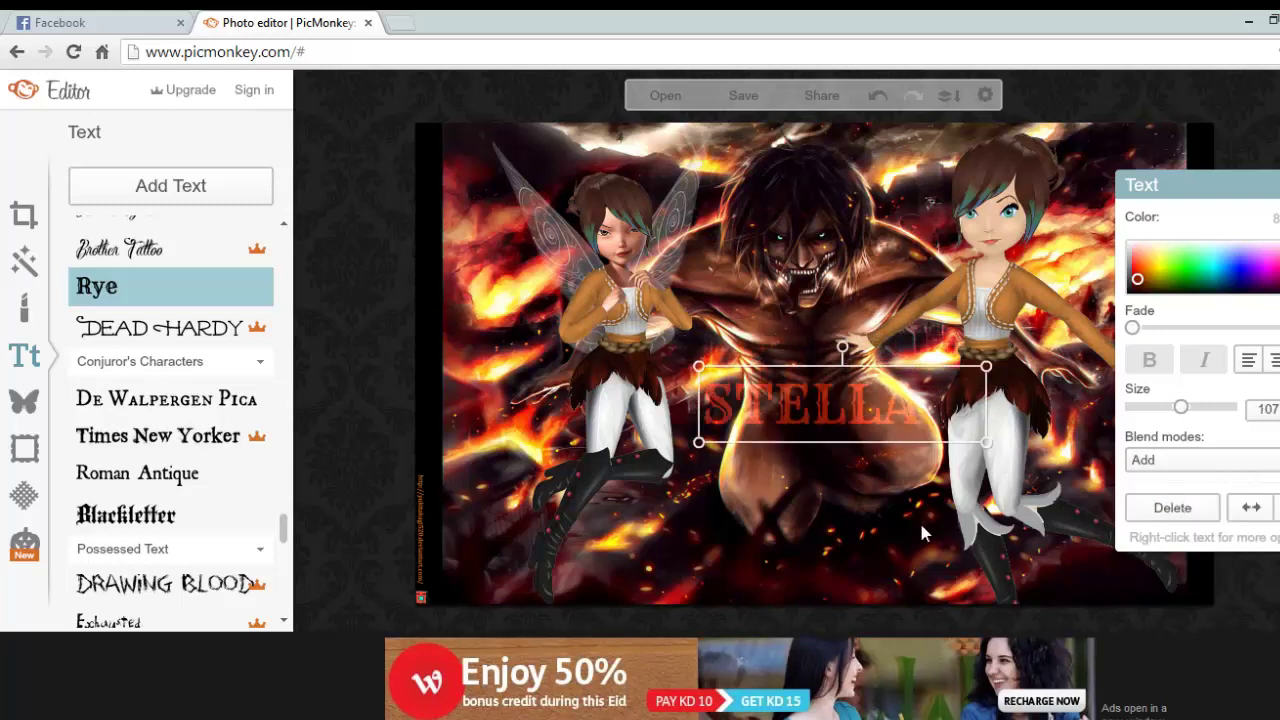
Step: Add a small white "no" in the Blackletter font and place it below "STELLA"
{"action": "left_click", "coordinate": [118, 198]}
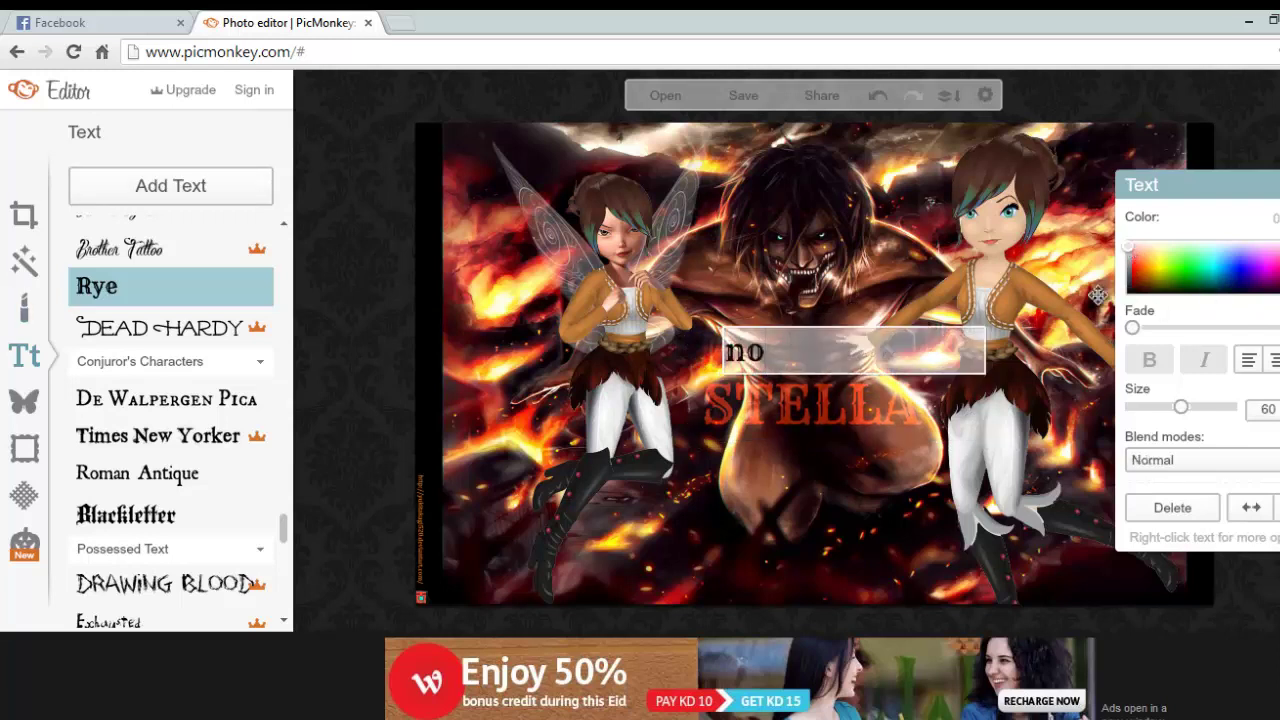
{"action": "left_click_drag", "start_coordinate": [850, 350], "coordinate": [956, 437]}
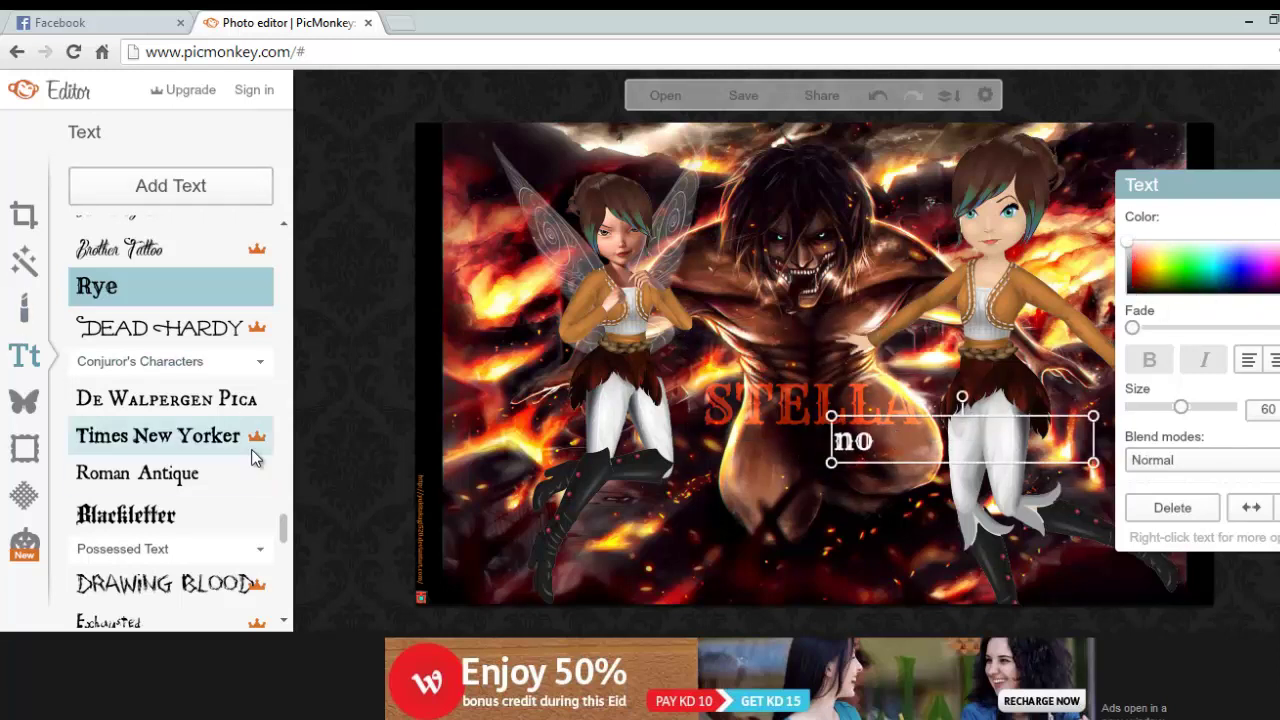
{"action": "left_click", "coordinate": [222, 517]}
{"action": "type", "text": "kyo"}
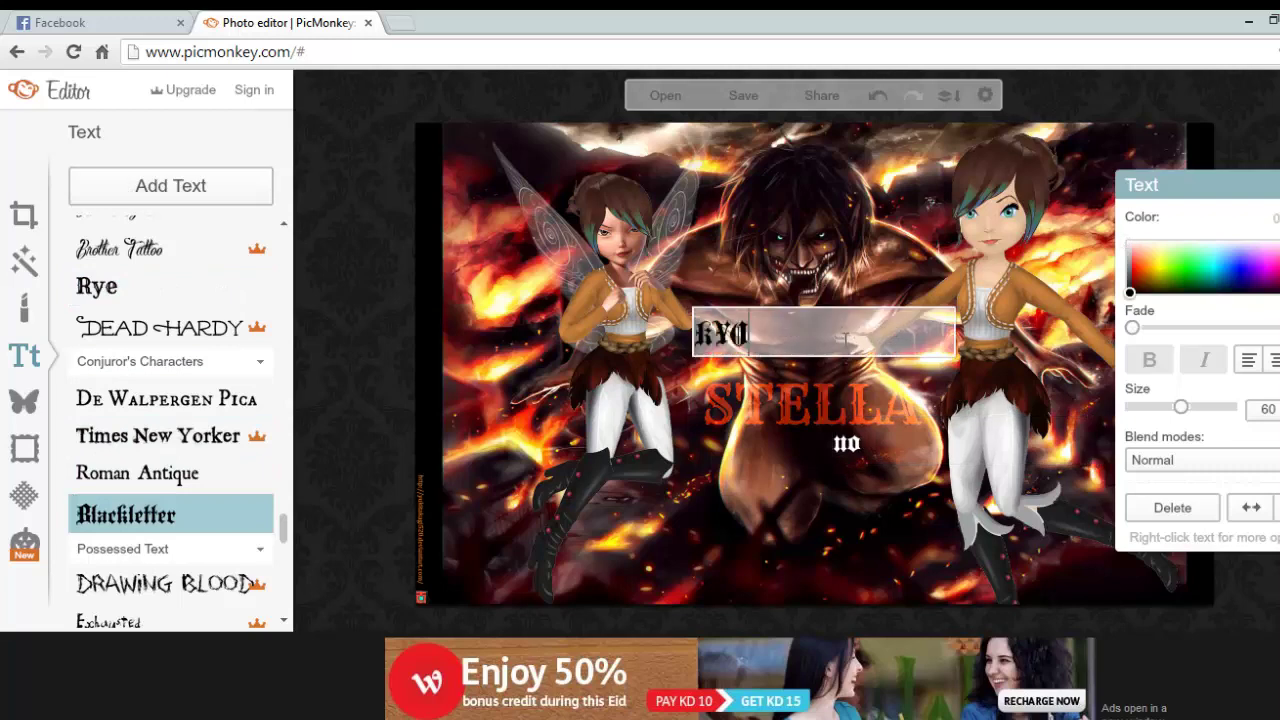
{"action": "key", "text": "BackSpace"}
{"action": "key", "text": "BackSpace"}
{"action": "key", "text": "BackSpace"}
{"action": "key", "text": "BackSpace"}
{"action": "key", "text": "BackSpace"}
Step: Add the text "KYOJIN" in the EcuyerDAX font and place it beneath "no"
{"action": "left_click_drag", "start_coordinate": [280, 523], "coordinate": [283, 575]}
{"action": "left_click", "coordinate": [165, 530]}
{"action": "left_click", "coordinate": [150, 186]}
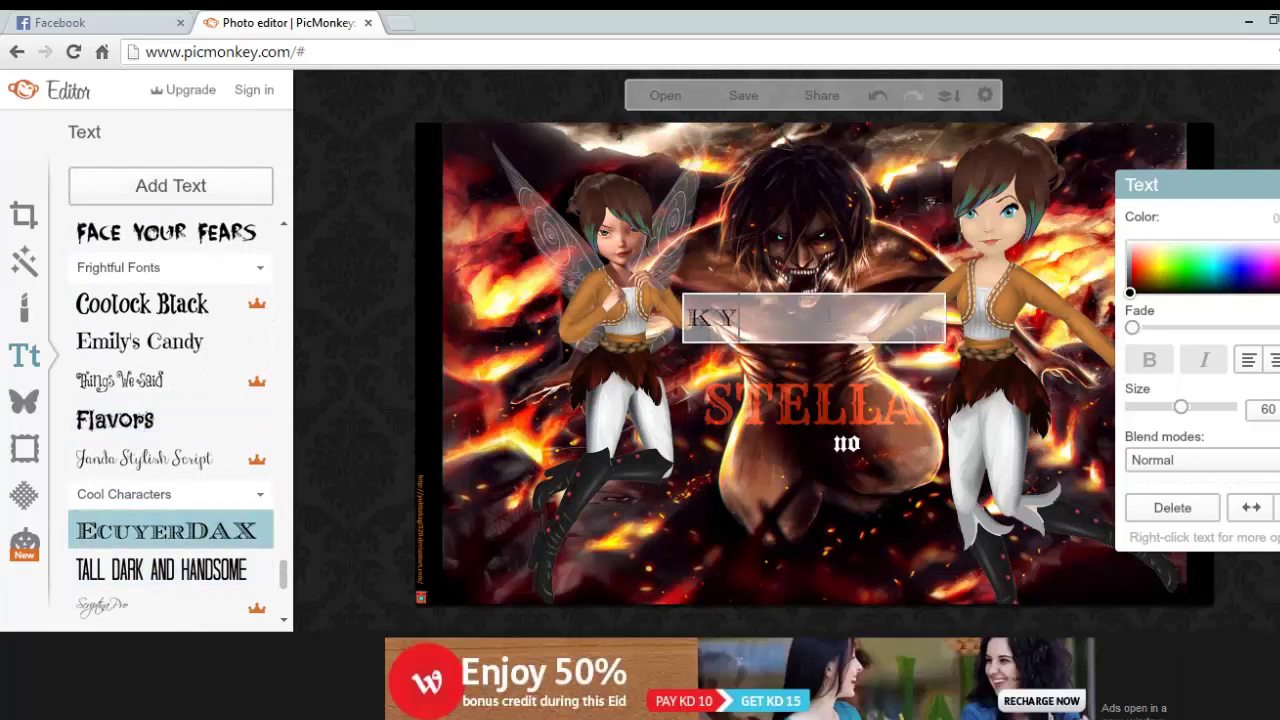
{"action": "left_click_drag", "start_coordinate": [740, 335], "coordinate": [754, 483]}
{"action": "left_click_drag", "start_coordinate": [614, 492], "coordinate": [616, 490]}
Step: Enlarge the "KYOJIN" text to size 111 and set its colour to orange ffac4a
{"action": "left_click", "coordinate": [1133, 283]}
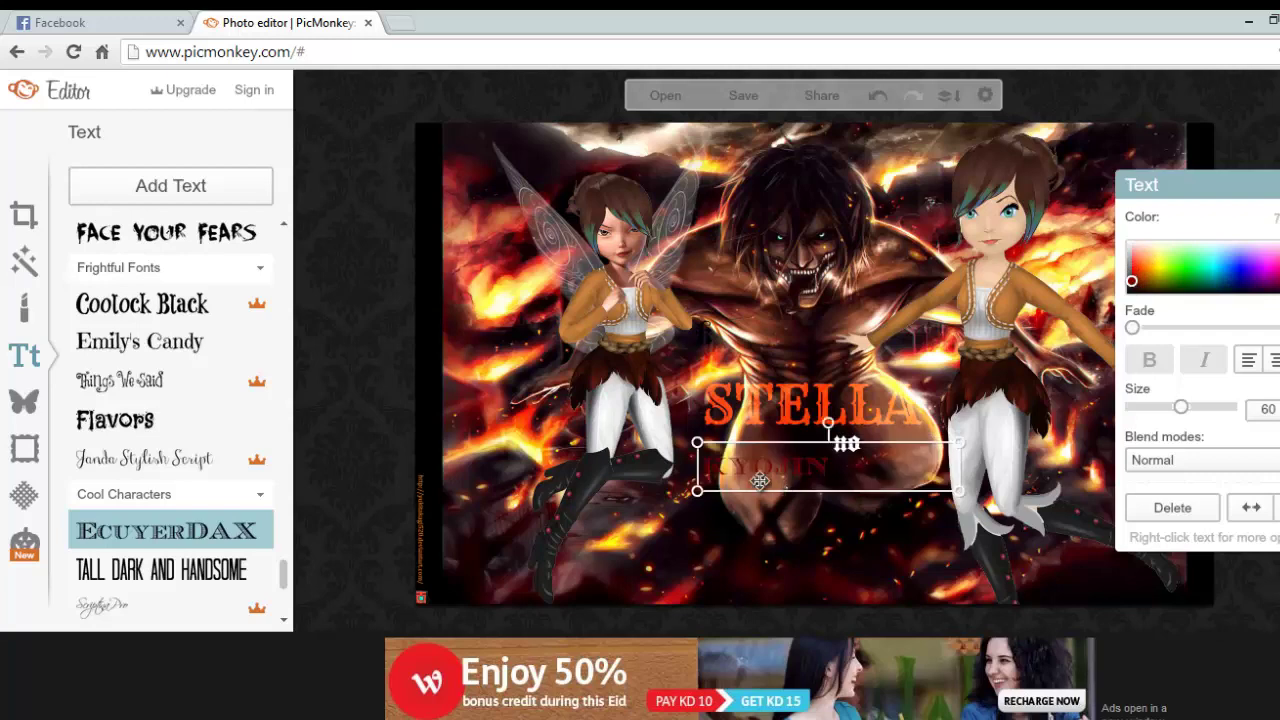
{"action": "left_click_drag", "start_coordinate": [958, 492], "coordinate": [1186, 515]}
{"action": "left_click", "coordinate": [510, 288]}
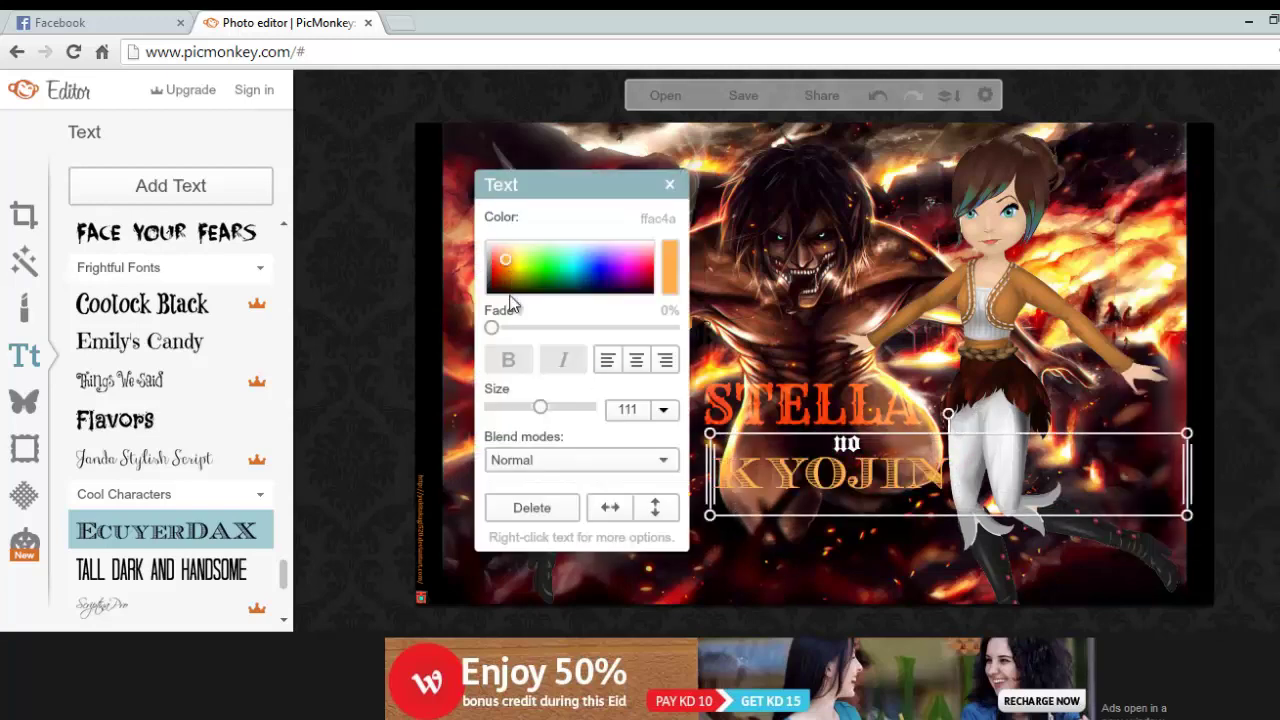
{"action": "left_click", "coordinate": [697, 565]}
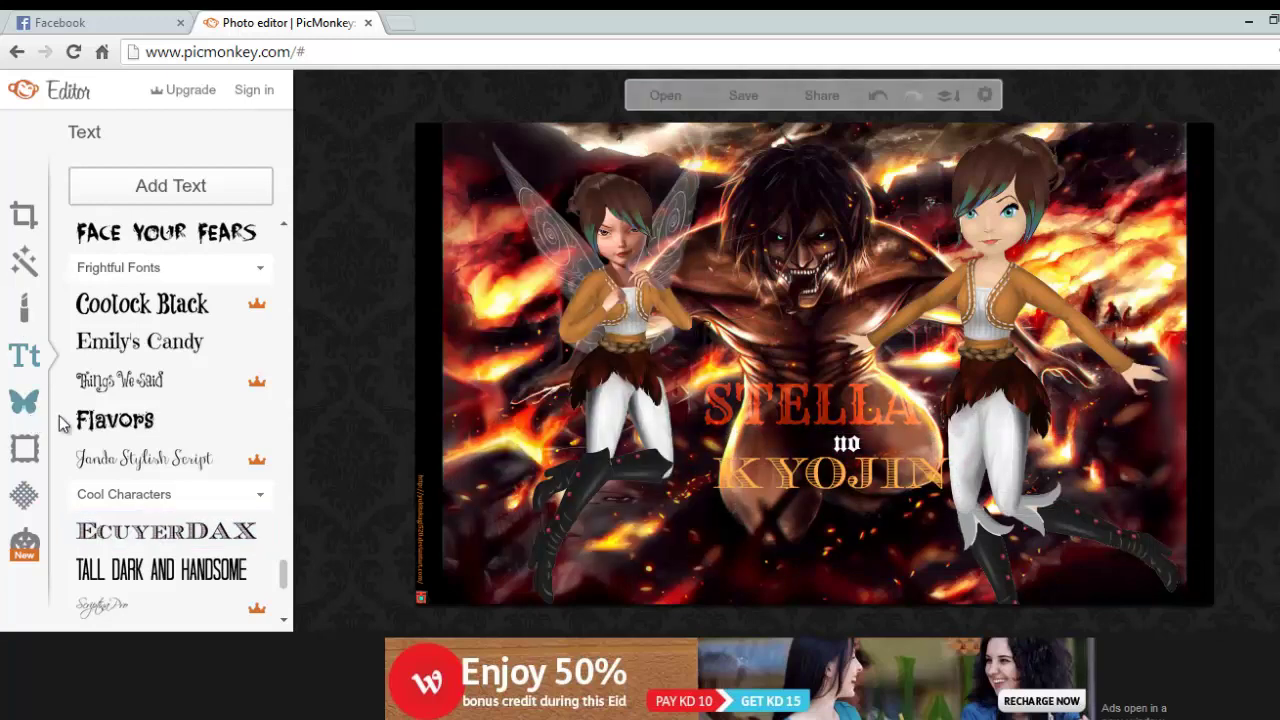
{"action": "left_click", "coordinate": [24, 400]}
{"action": "left_click_drag", "start_coordinate": [281, 208], "coordinate": [358, 566]}
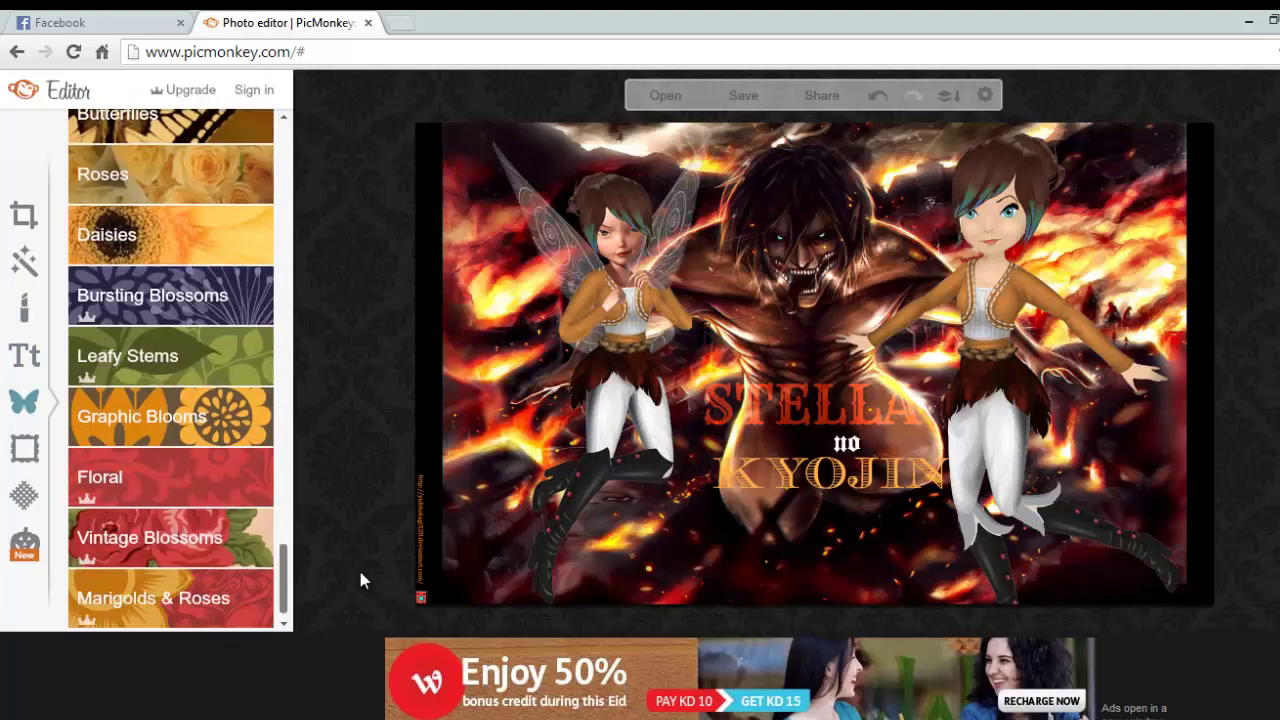
Step: Save the titled wallpaper to the Stella Pix folder as stella no kyojin.jpg, replacing the existing file
{"action": "left_click", "coordinate": [742, 94]}
{"action": "left_click", "coordinate": [78, 500]}
{"action": "left_click", "coordinate": [500, 446]}
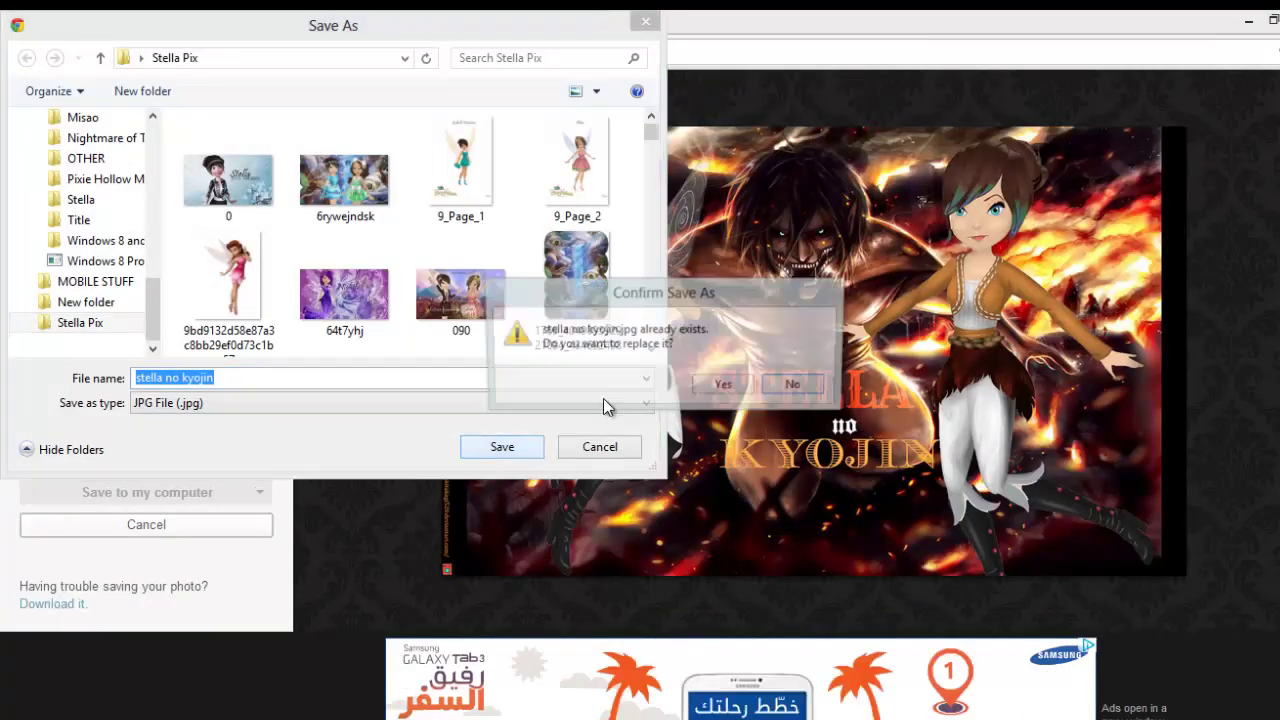
{"action": "left_click", "coordinate": [723, 380]}
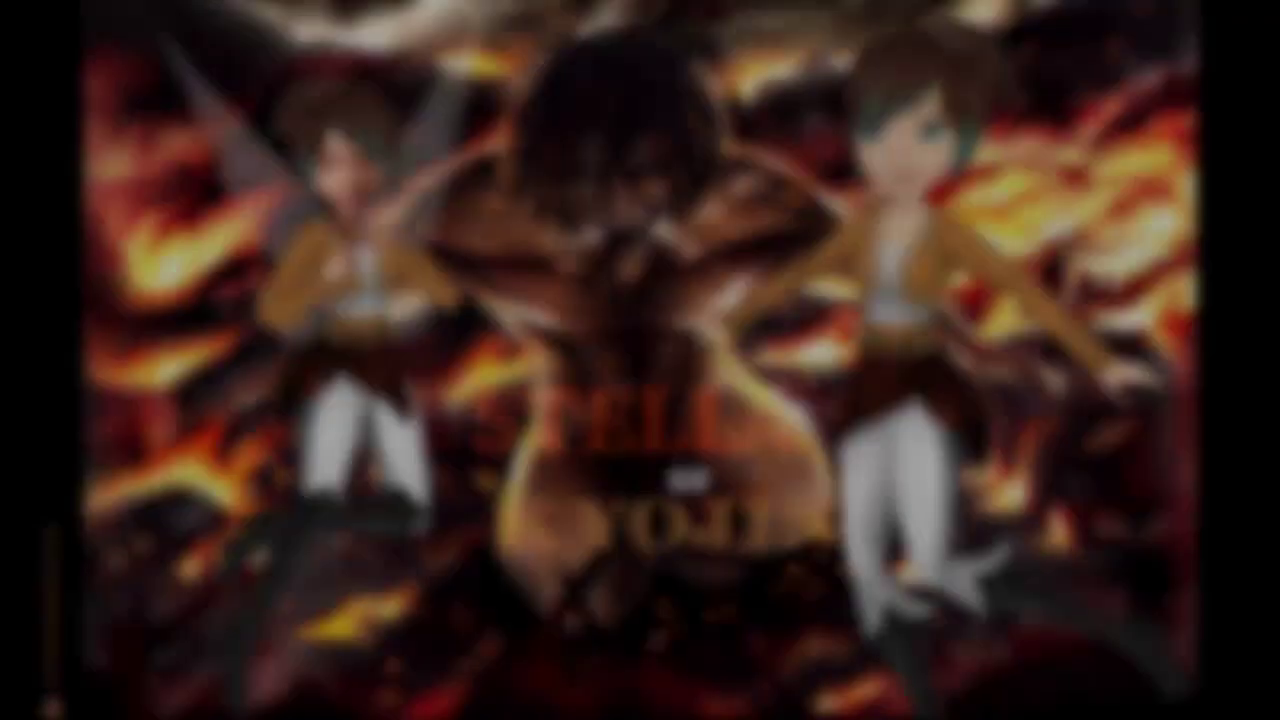